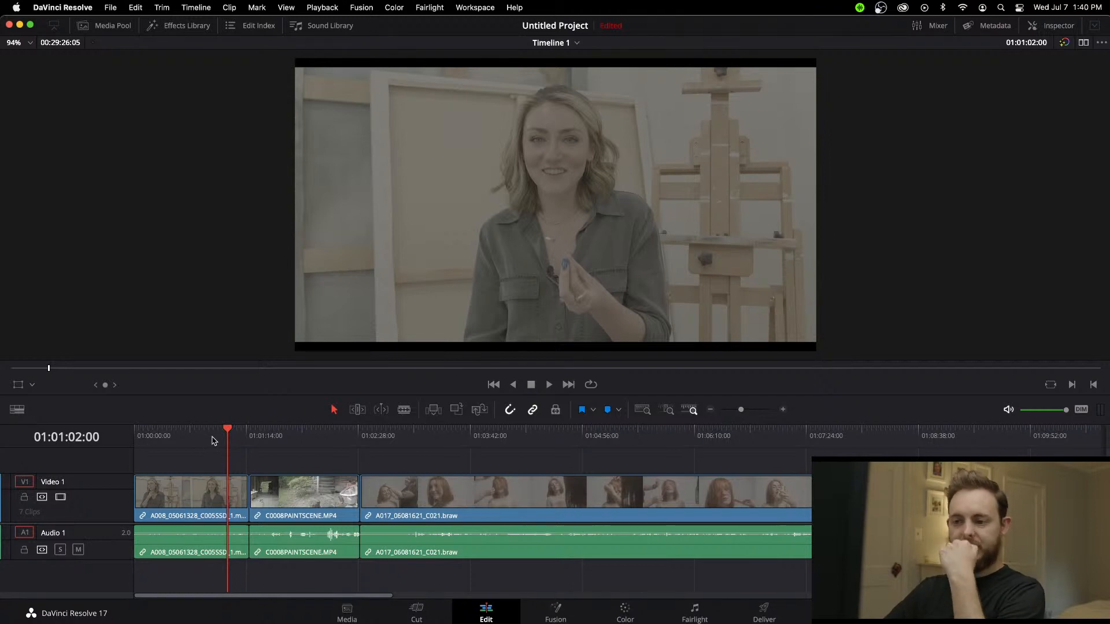
Step: Move the playhead to 01:00:53:05, select the first interview clip, and review its details on the Media page before returning to the Edit page
mouse_move(228, 430)
left_mouse_down()
mouse_move(188, 430)
mouse_move(214, 432)
left_mouse_up()
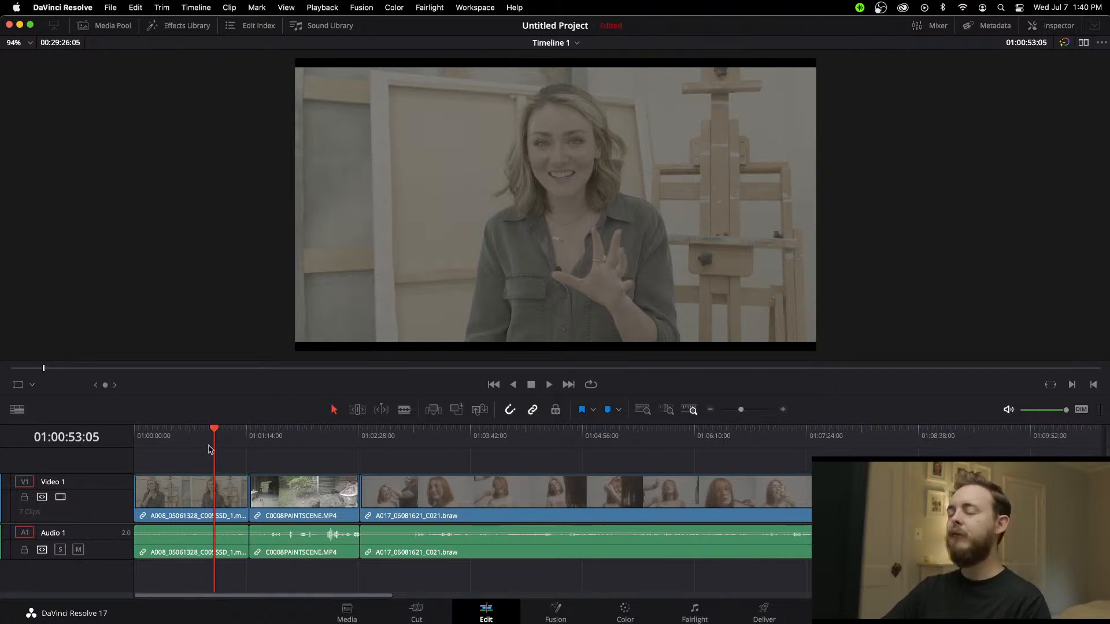
left_click(217, 504)
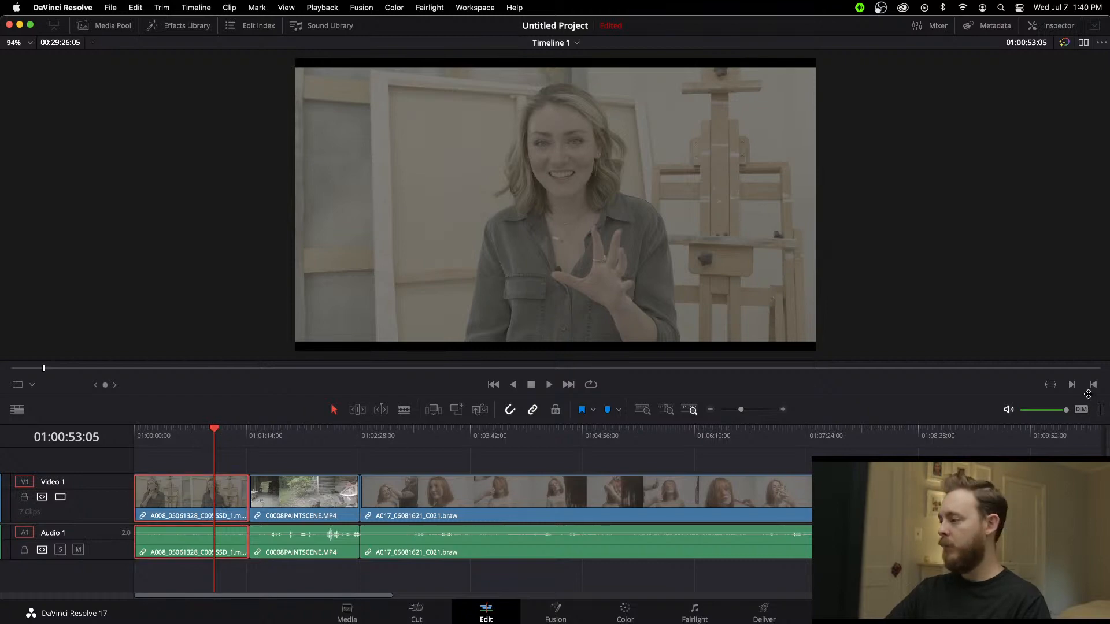
left_click(348, 615)
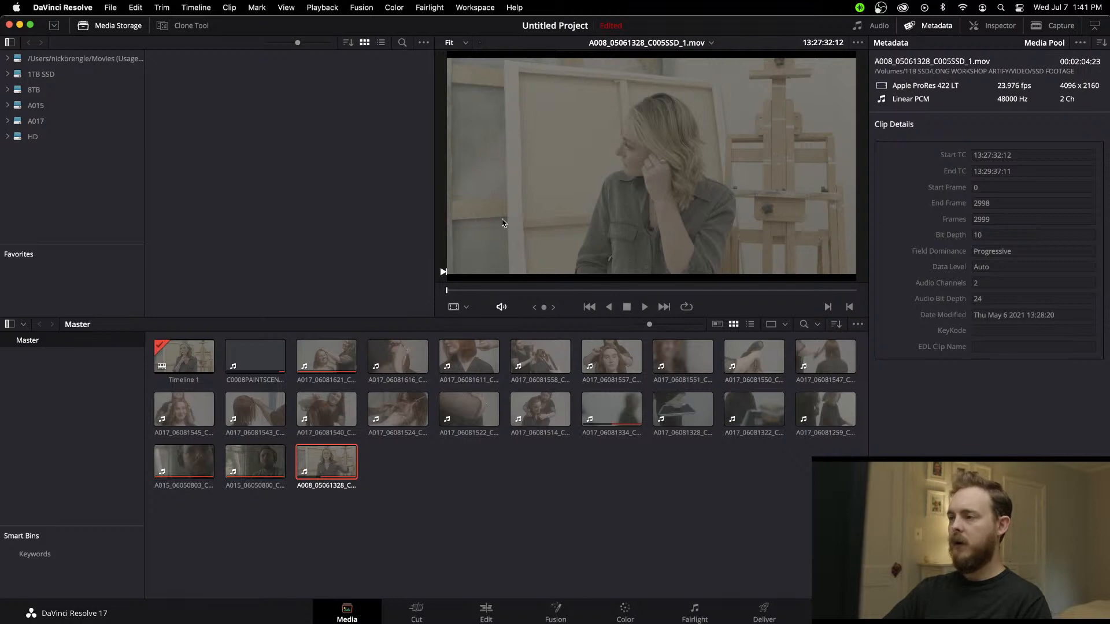
left_click(486, 613)
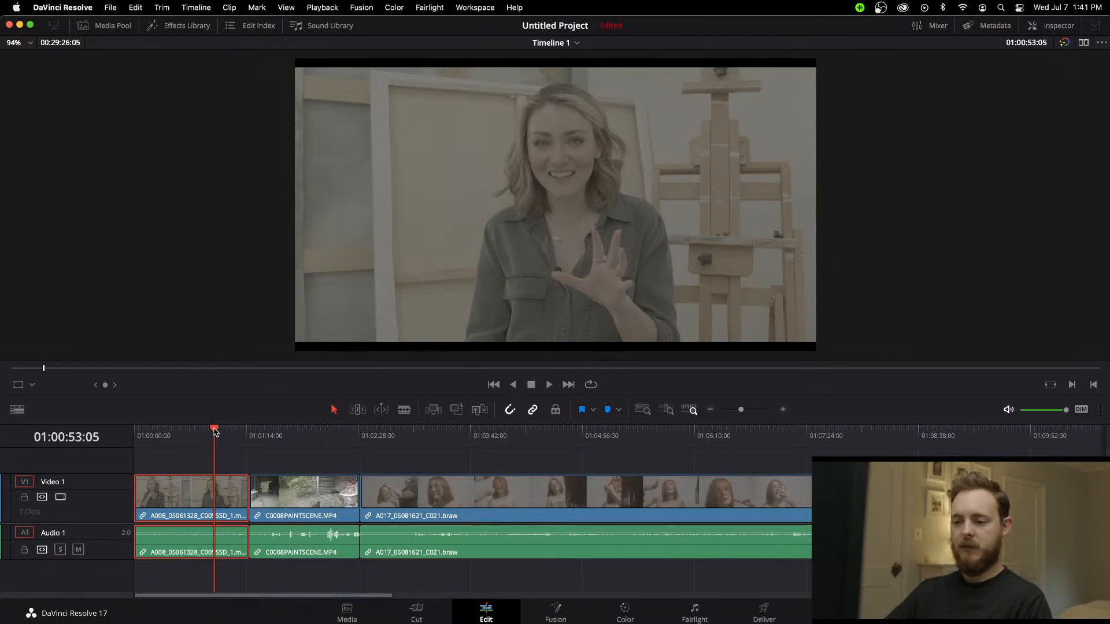
Step: Switch to Google Chrome to check the YouTube livestream's health and chat, and return to DaVinci Resolve
mouse_move(600, 611)
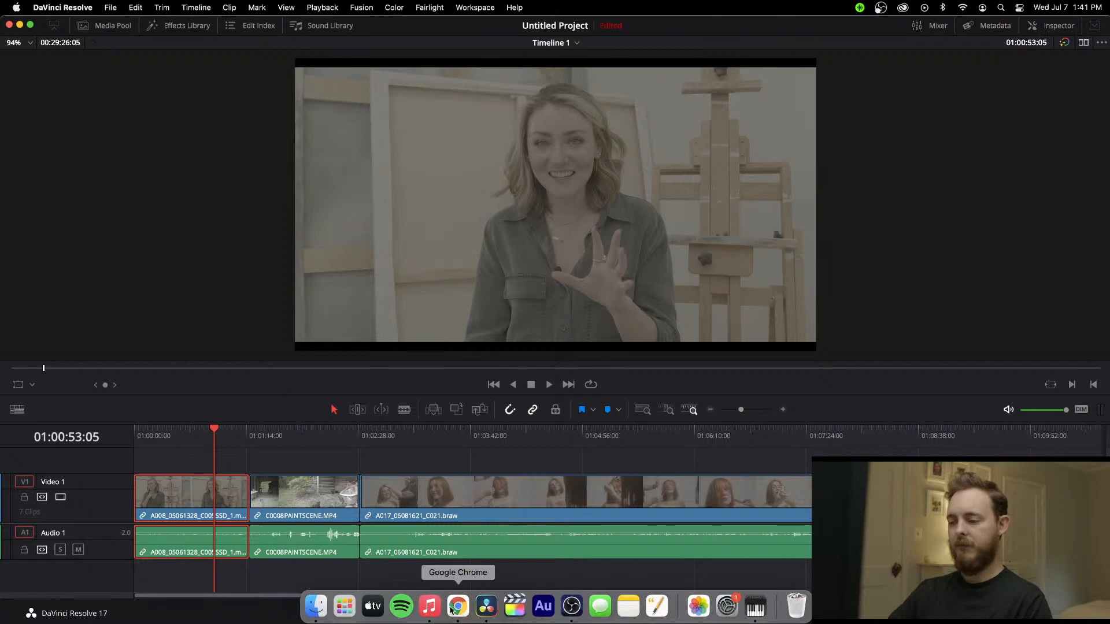
left_click(457, 608)
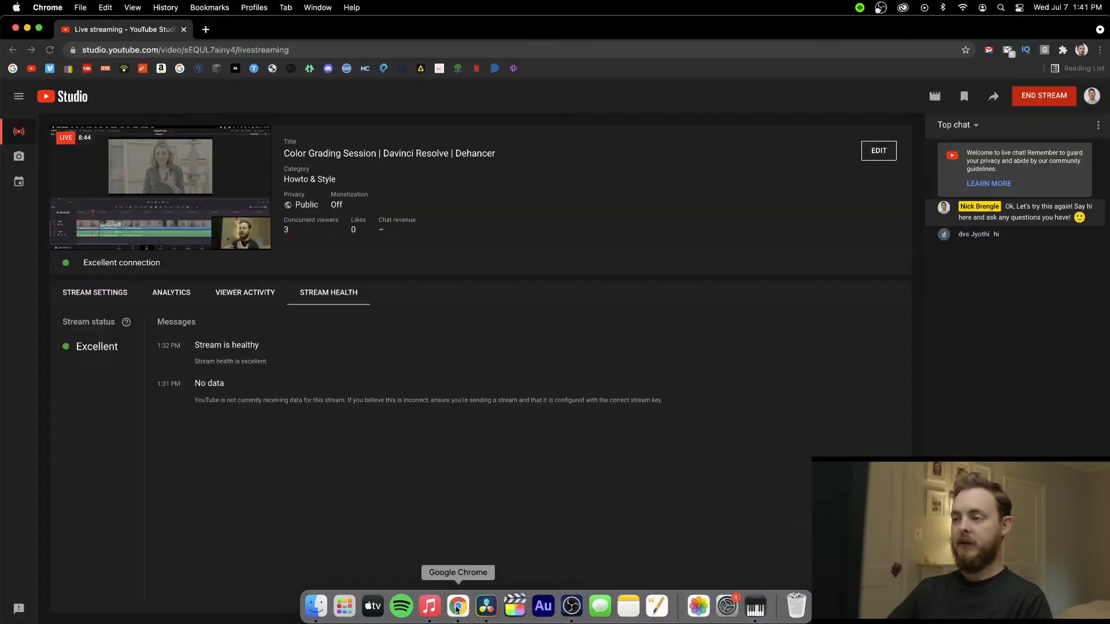
left_click(486, 606)
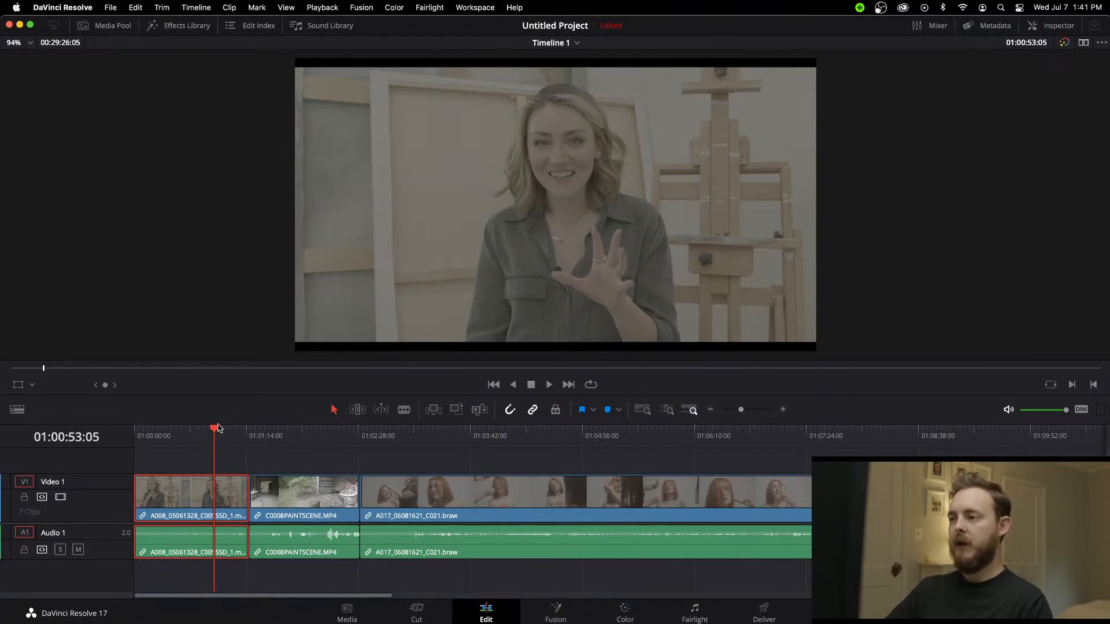
Step: Open the first clip for grading on the Color page with the Primaries wheels and the node graph displayed
left_click(621, 611)
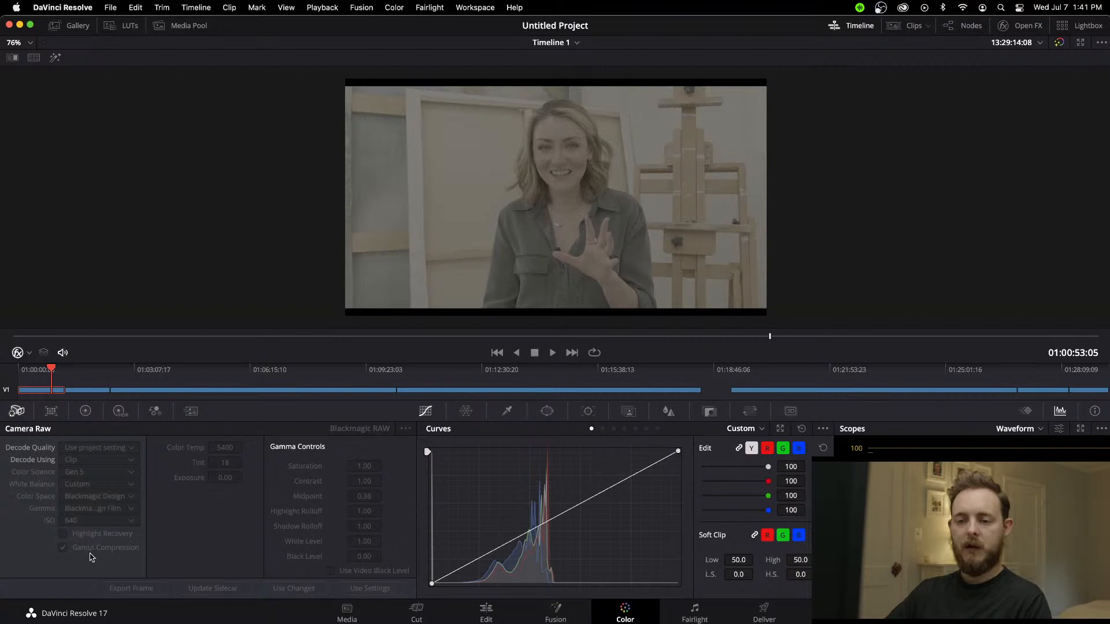
scroll(458, 137, "down", 1)
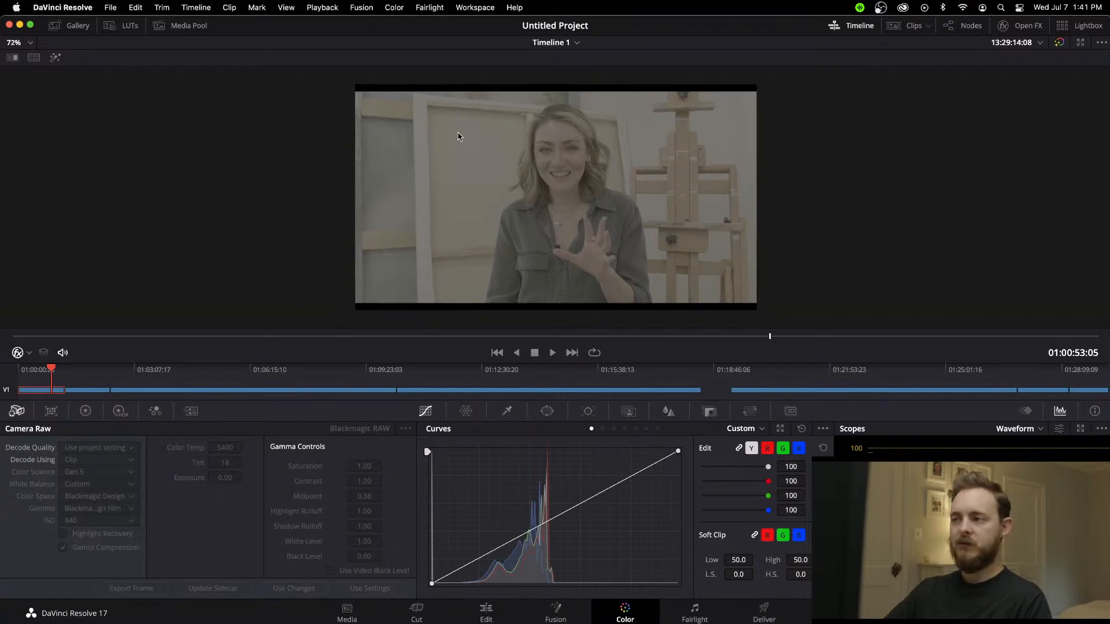
scroll(458, 137, "up", 2)
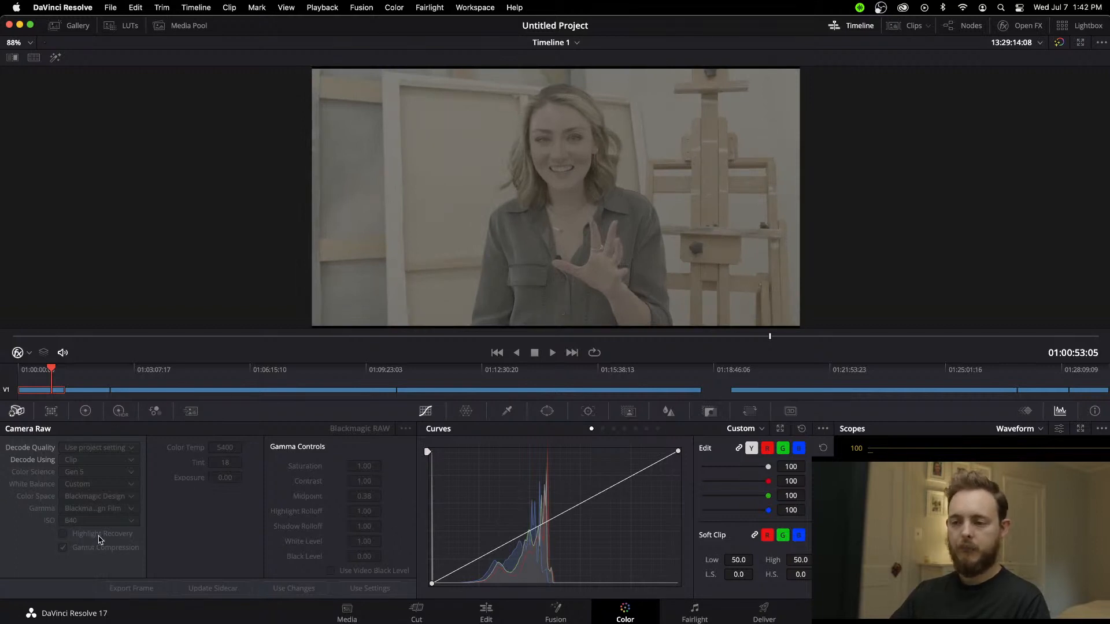
left_click(85, 411)
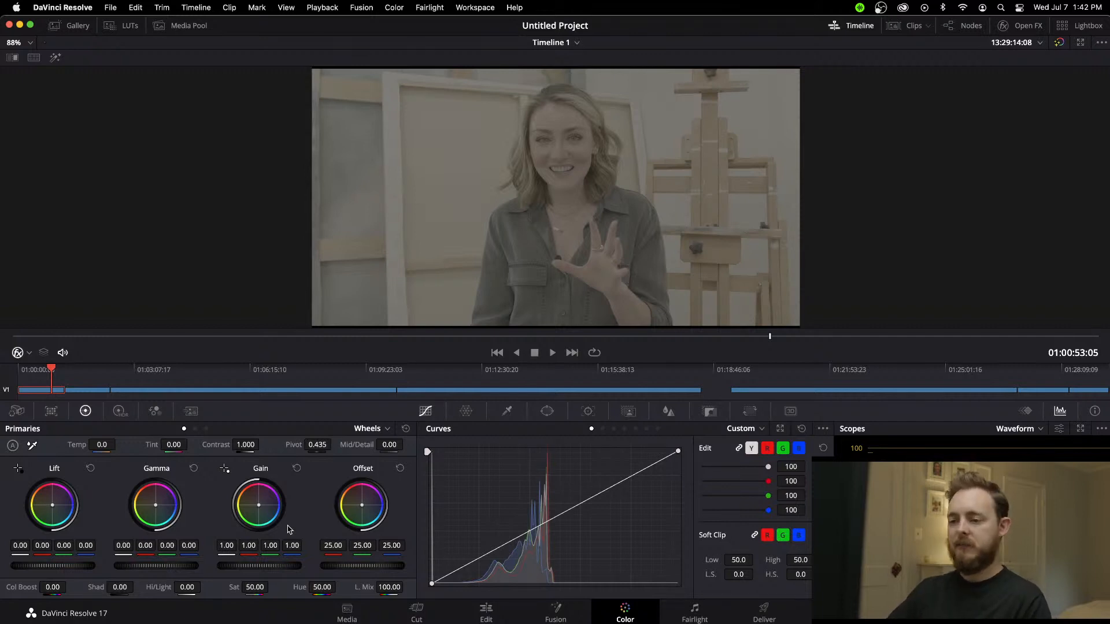
left_click(967, 26)
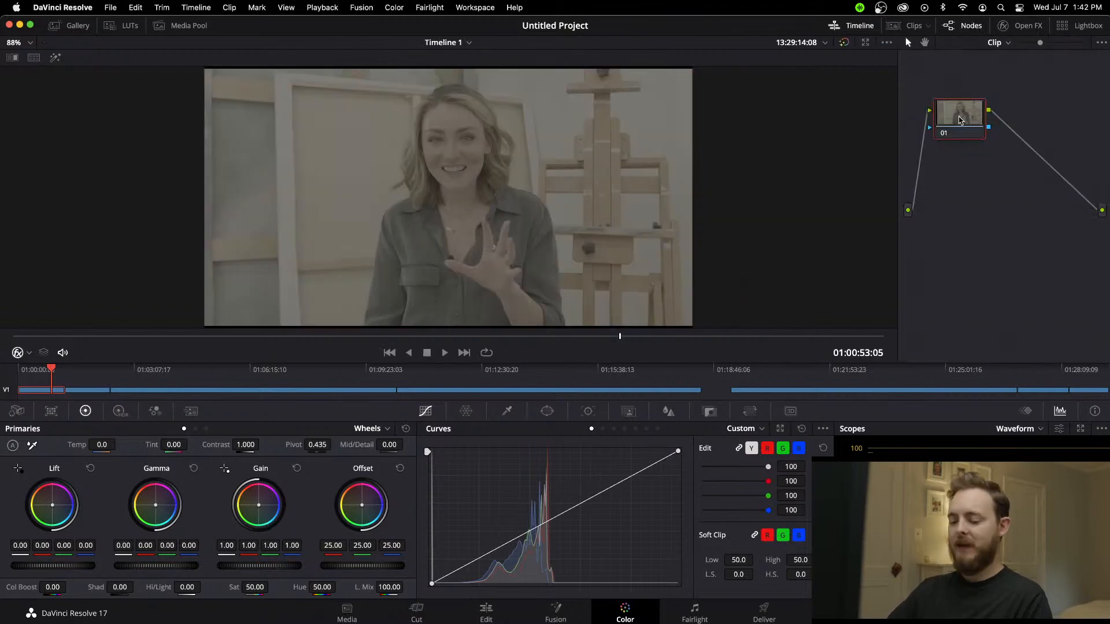
Step: Add two serial nodes after node 01 in the clip's node graph
right_click(959, 119)
mouse_move(989, 176)
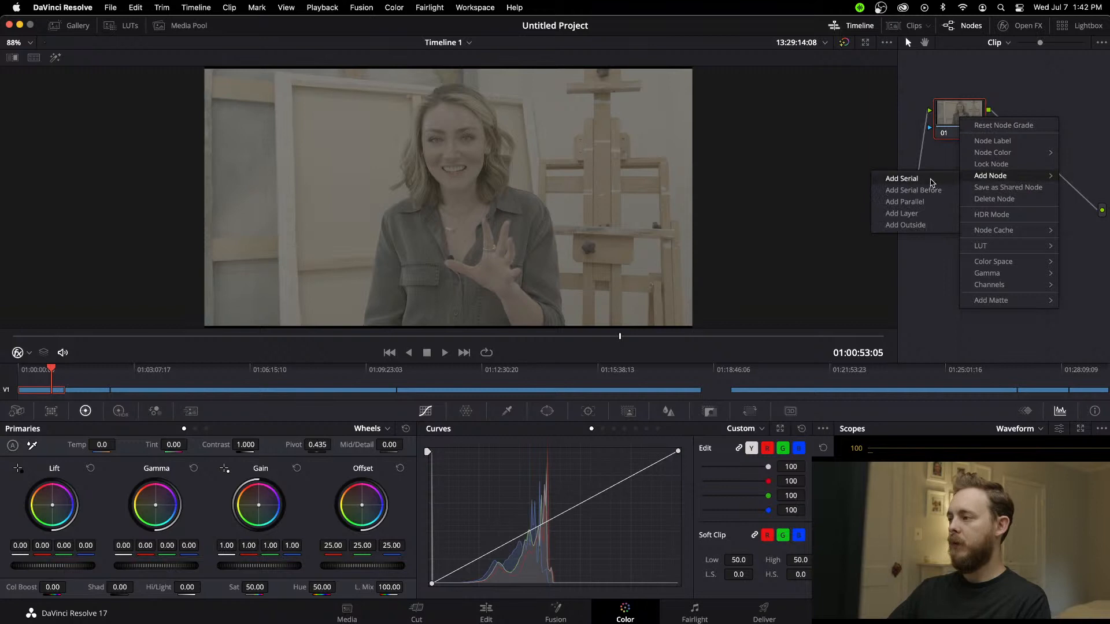
left_click(931, 182)
right_click(1014, 116)
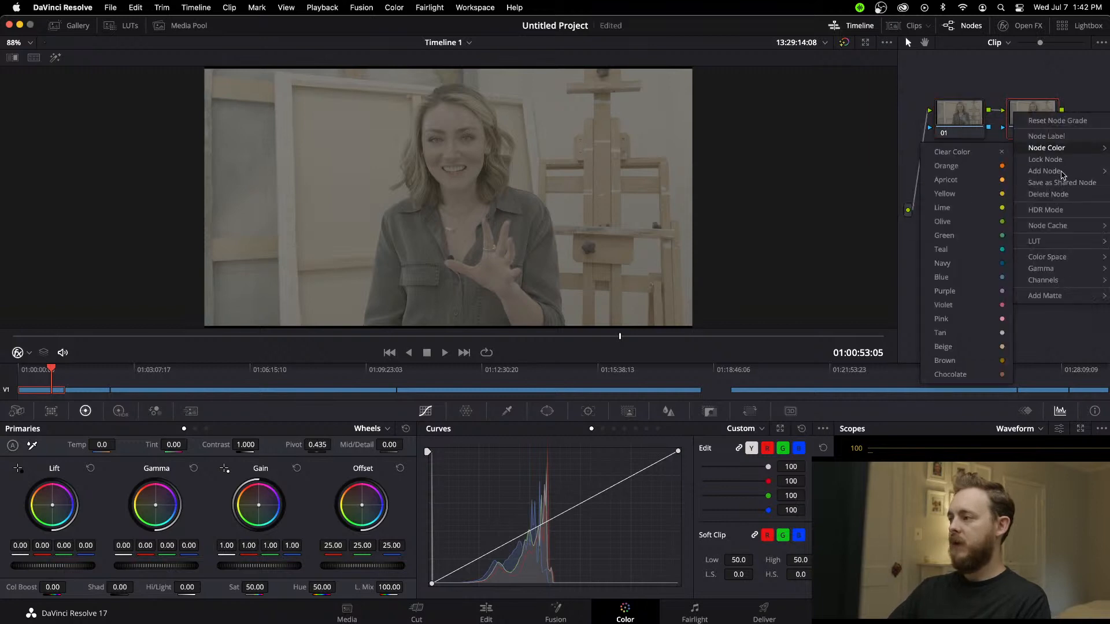
mouse_move(1062, 172)
left_click(956, 173)
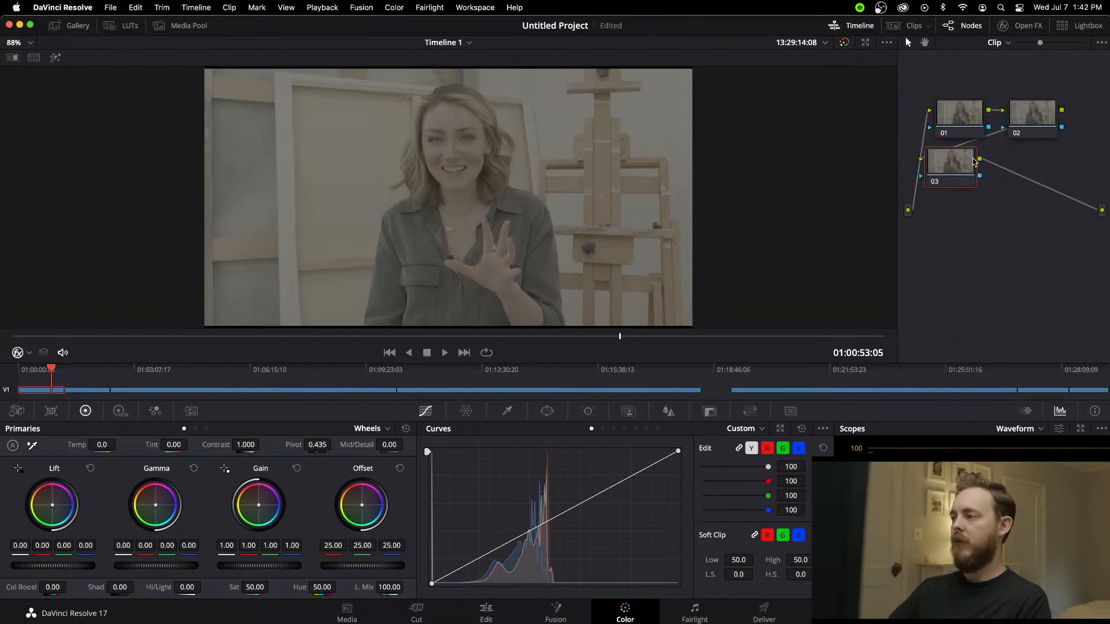
Step: Label node 02 as LUT
right_click(1020, 120)
mouse_move(1052, 179)
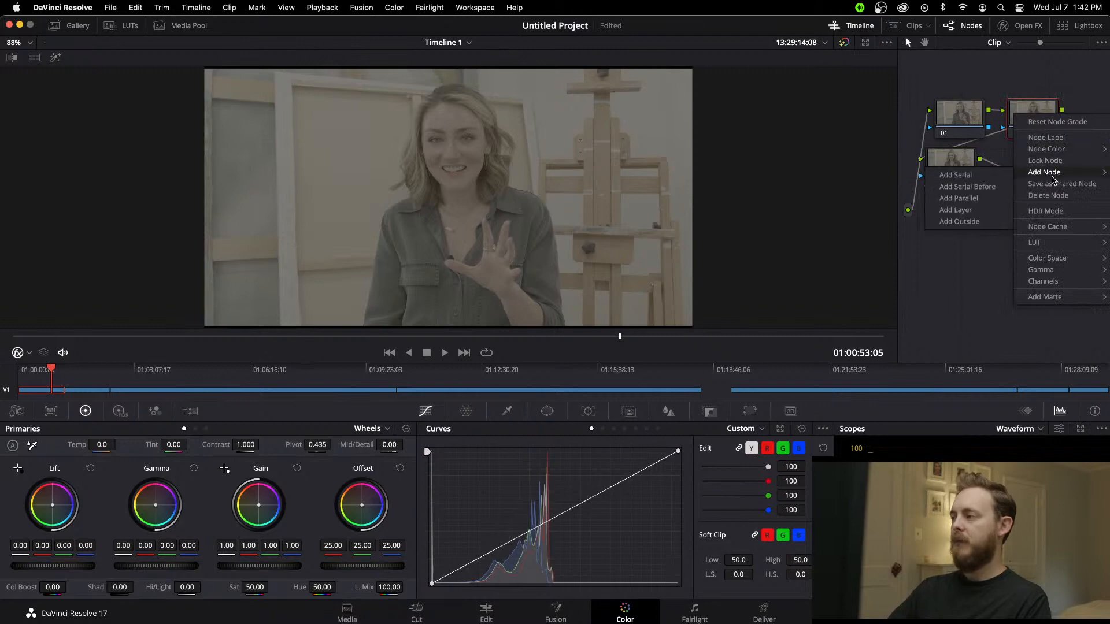
left_click(1061, 140)
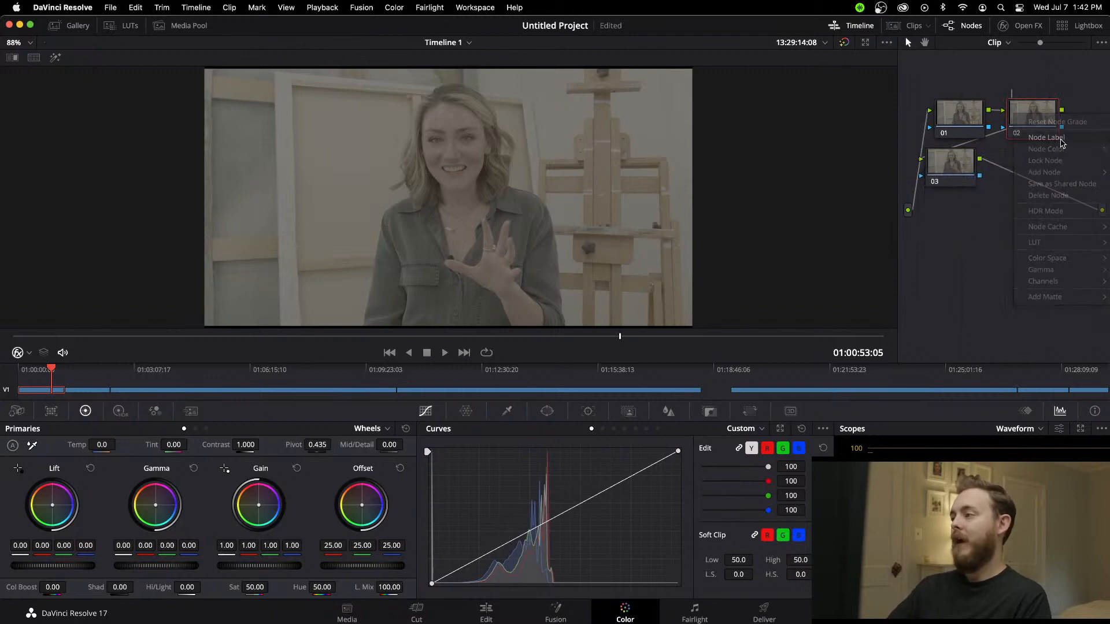
type("LUT")
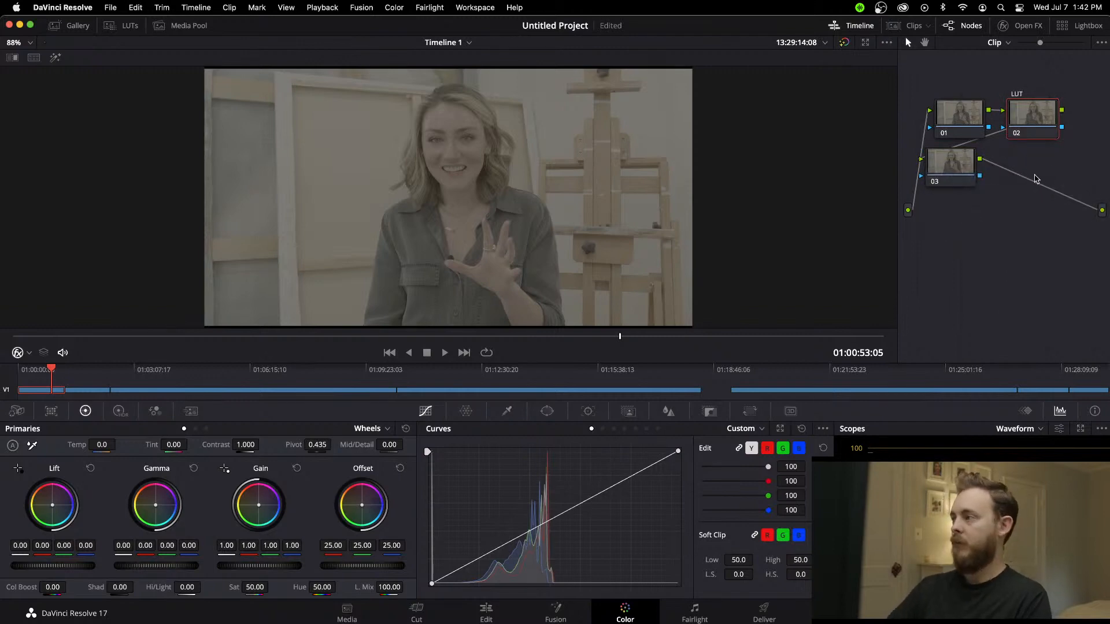
Step: Label node 03 as DEHANCER and move it slightly away from node 01 in the graph
right_click(951, 164)
left_click(989, 185)
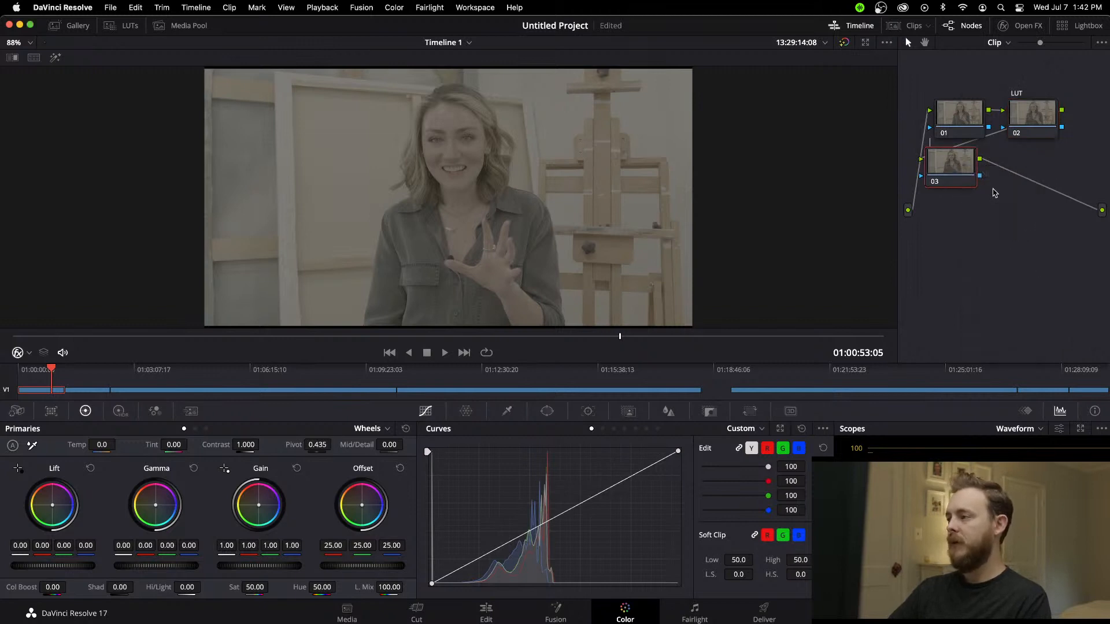
type("DEHANCER")
key("Return")
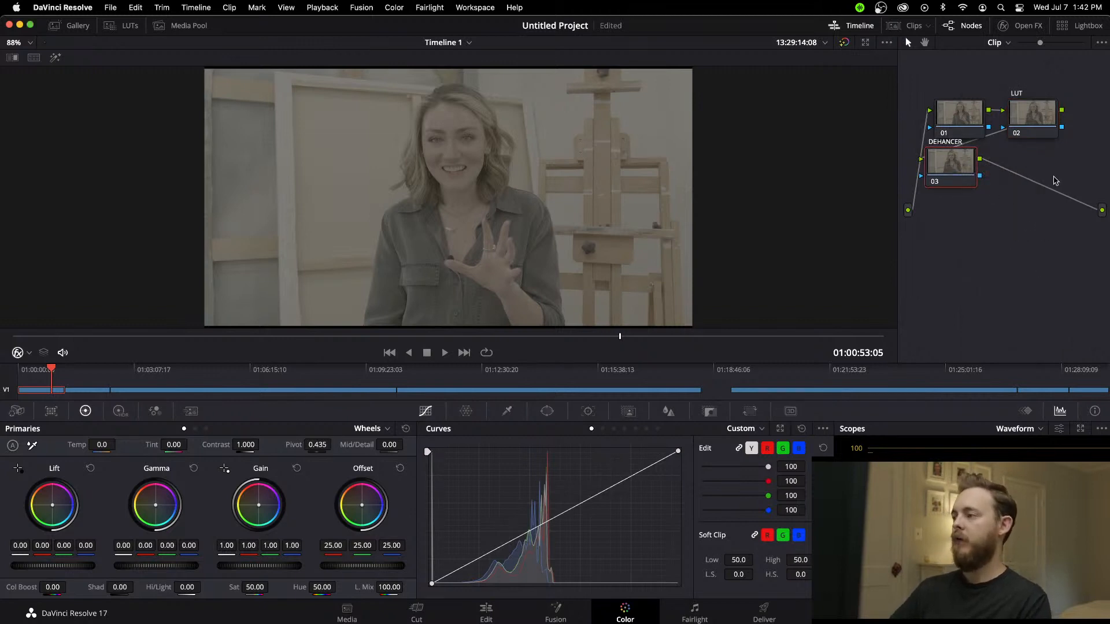
left_click_drag(955, 163, 974, 179)
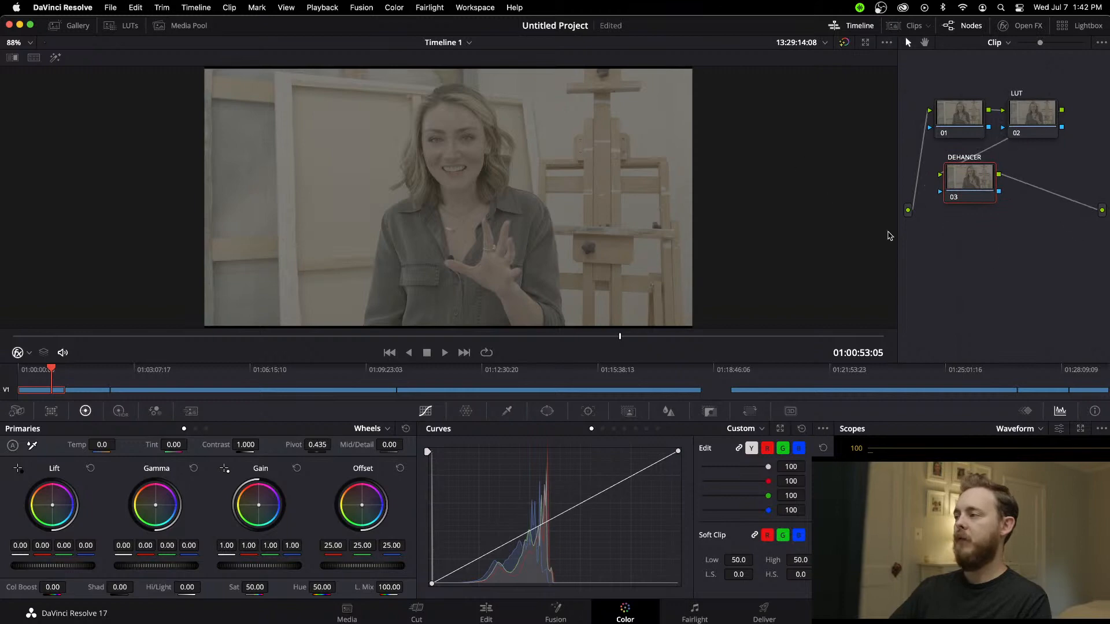
Step: Label node 01 as BASE
right_click(959, 122)
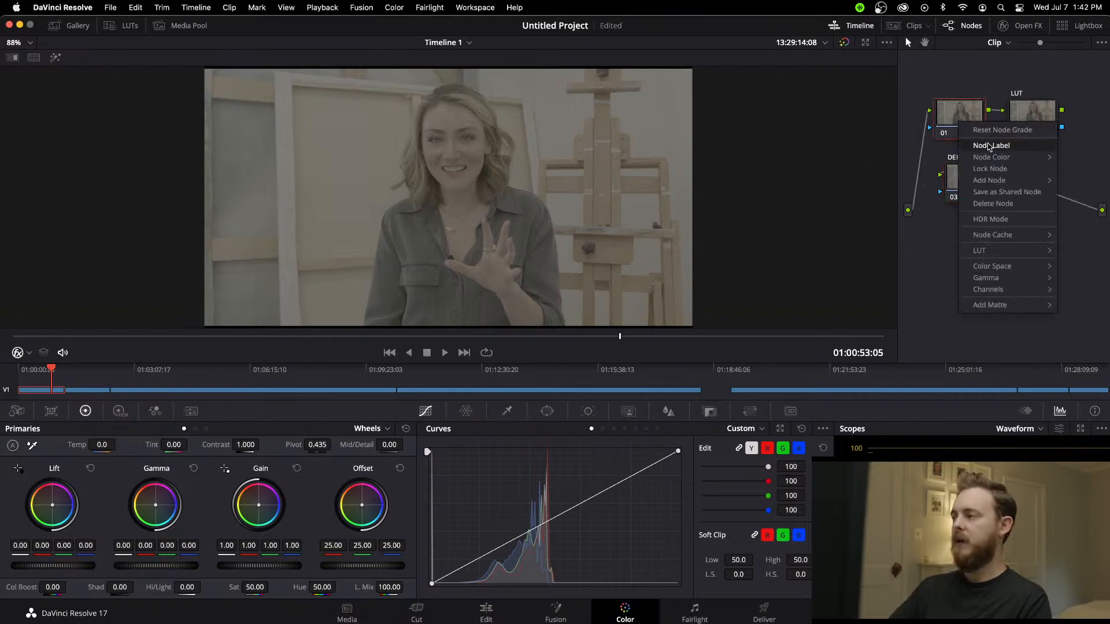
left_click(989, 145)
type("BASE")
key("Return")
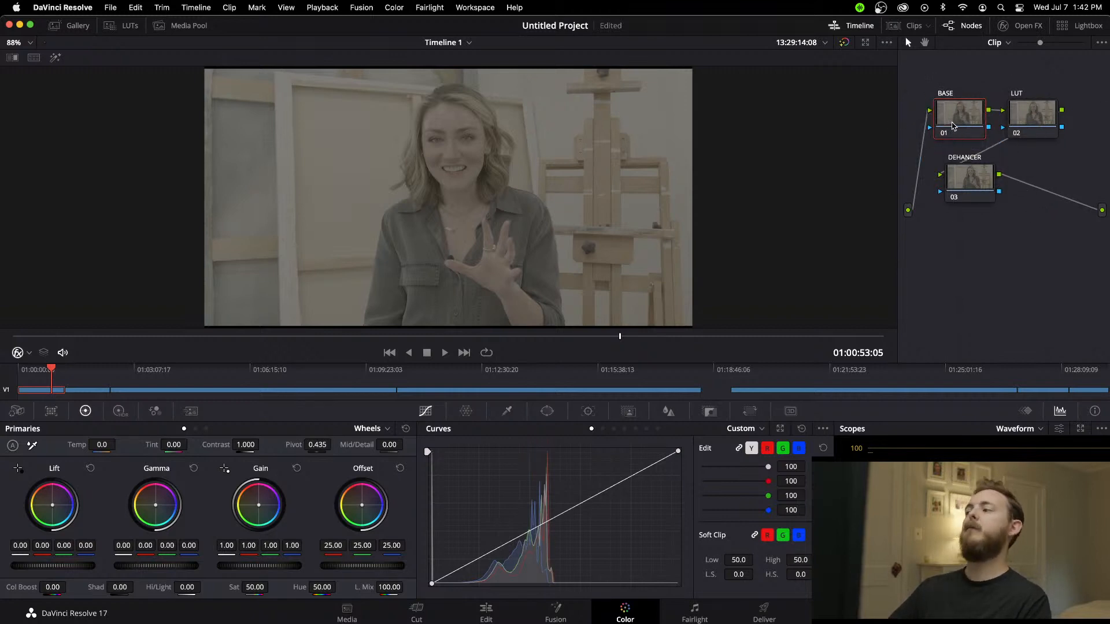
left_click(1017, 117)
left_click(976, 179)
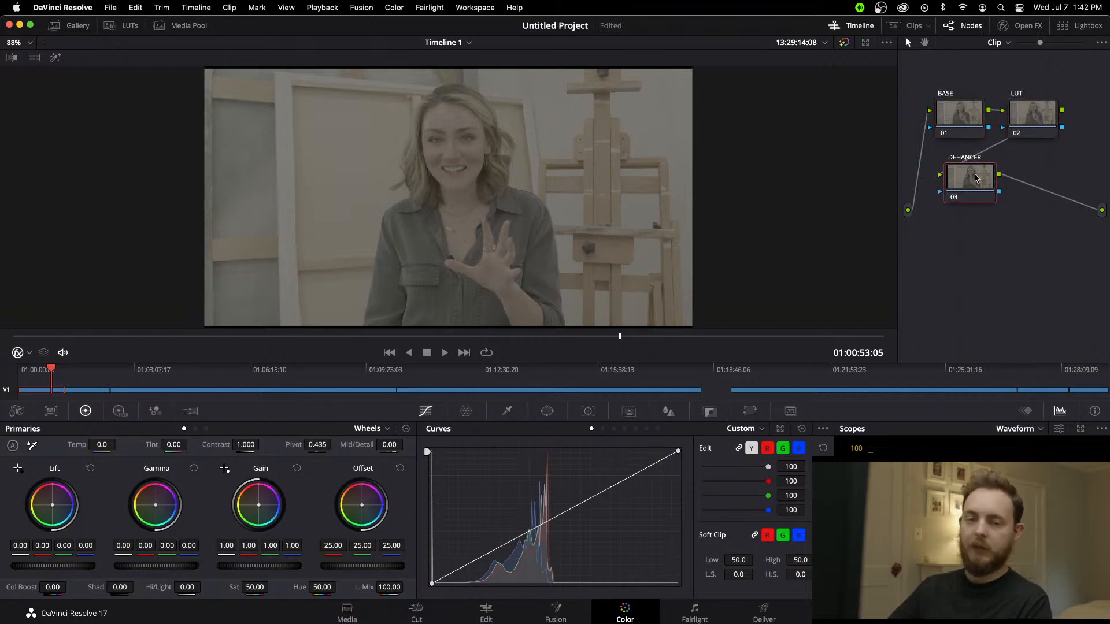
left_click(958, 120)
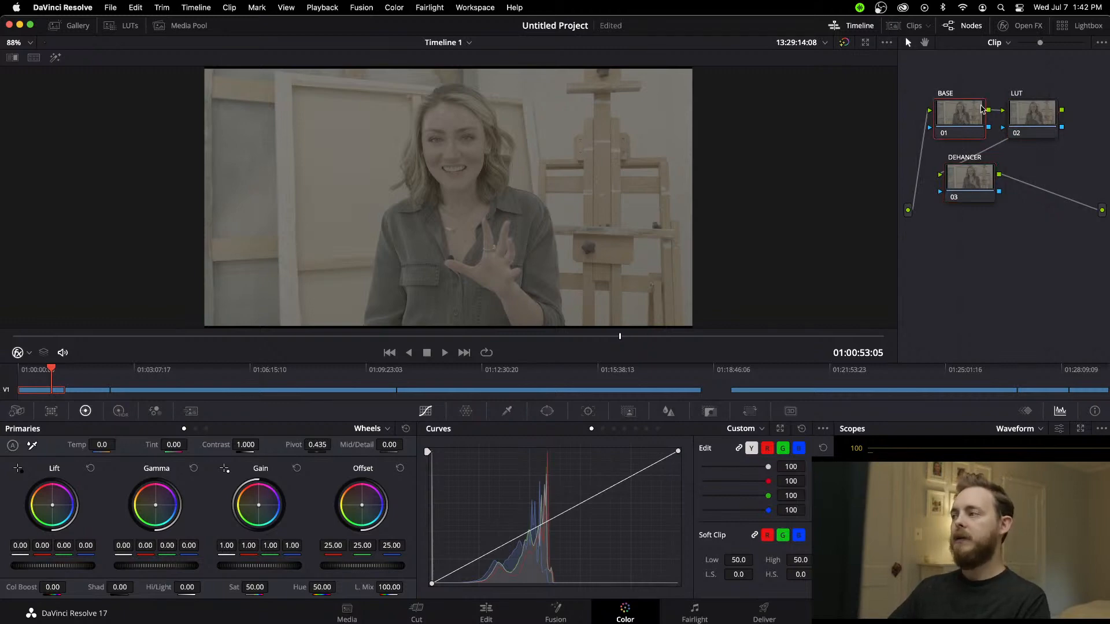
Step: Apply the Neutral_P6k LUT from the GEN 5 PHANTOM LUTS BMPCC set to the LUT node
left_click(1032, 111)
right_click(1037, 119)
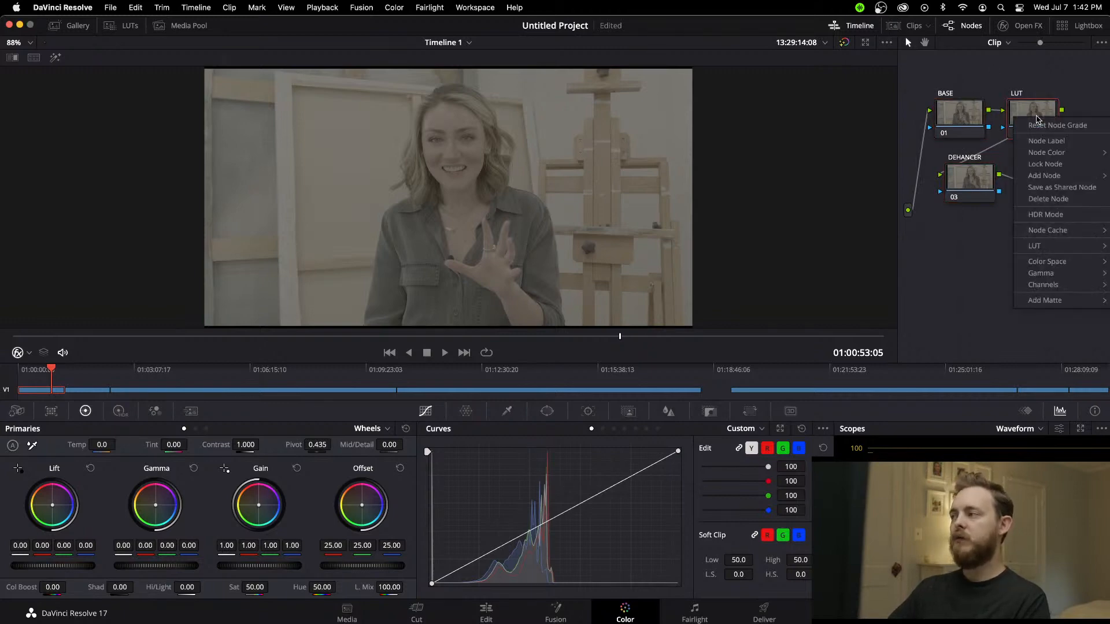
mouse_move(1037, 246)
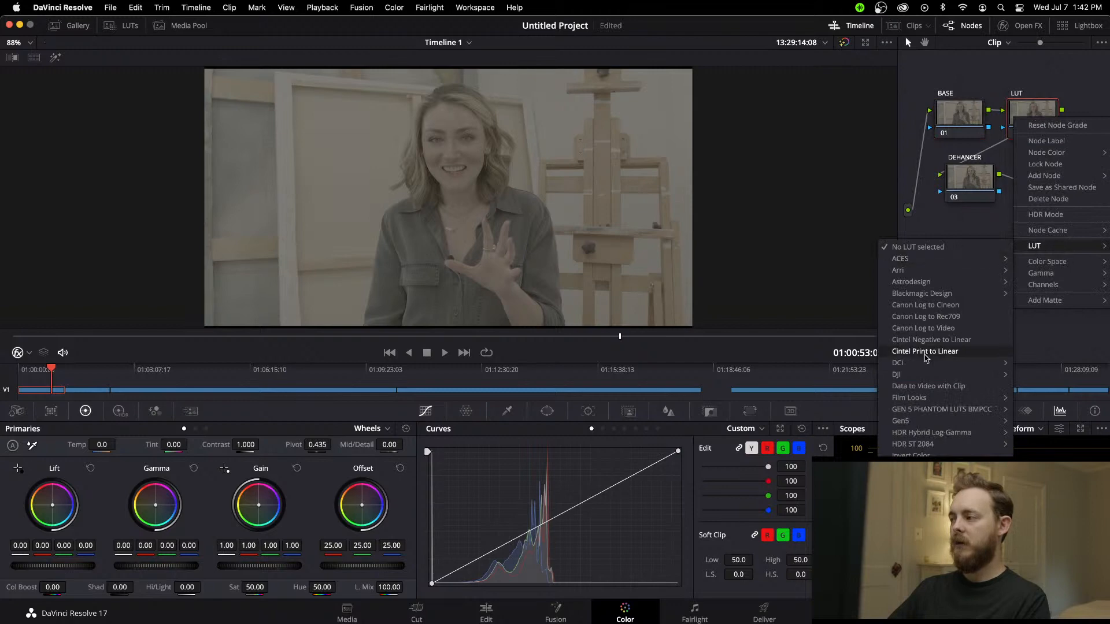
mouse_move(936, 414)
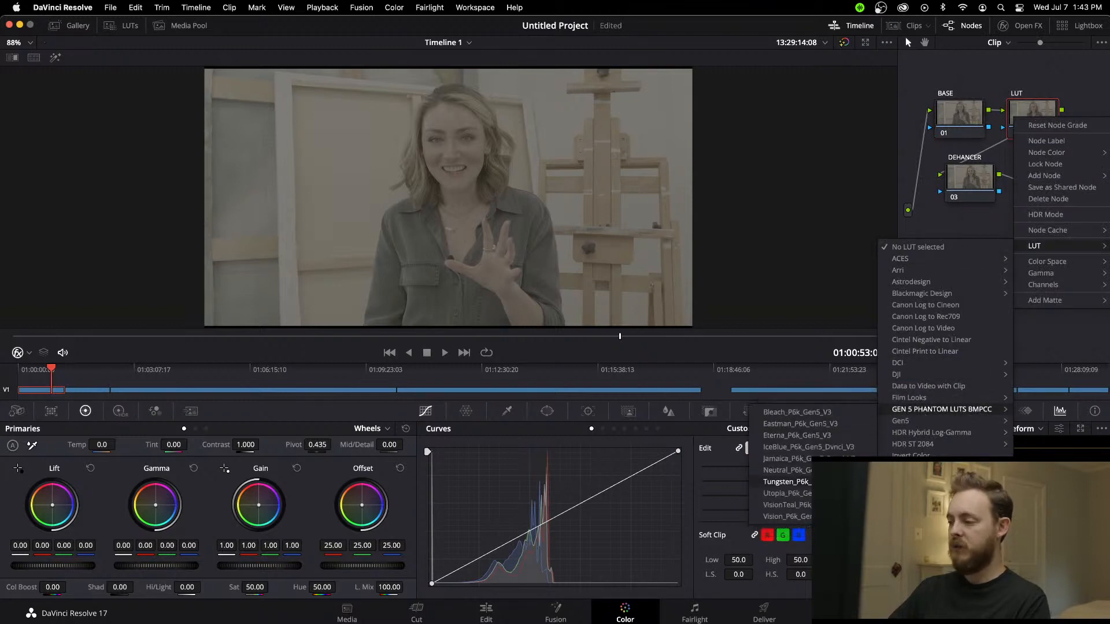
left_click(786, 469)
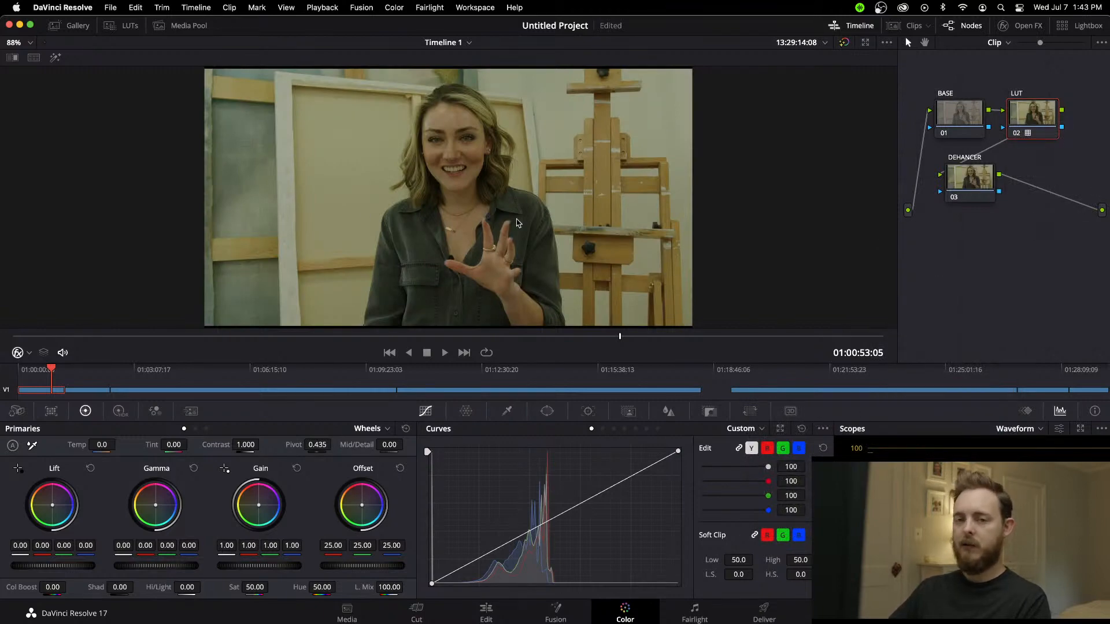
Step: On the BASE node, set the primaries tint to 11.00 and raise the overall lift to 0.02
left_click(955, 114)
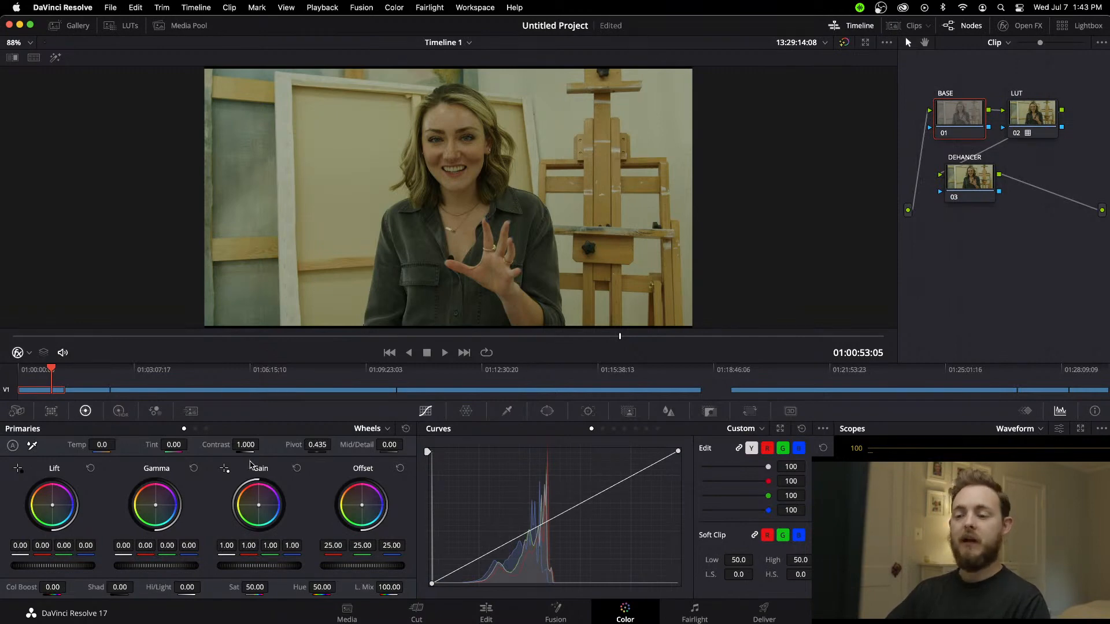
left_click_drag(174, 445, 191, 444)
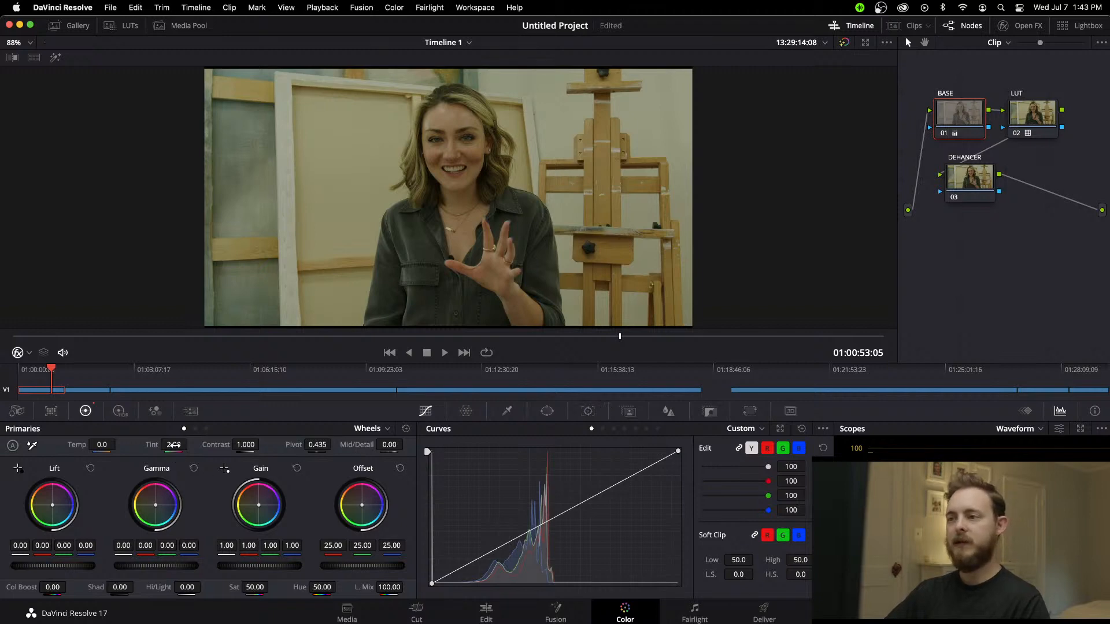
left_click_drag(173, 444, 191, 444)
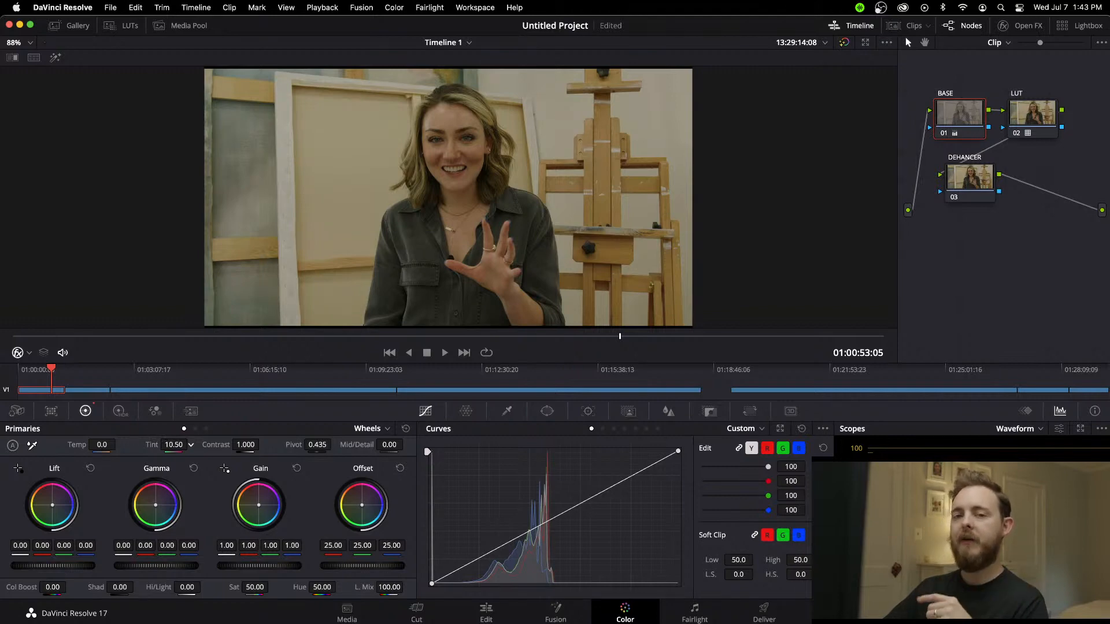
left_click_drag(190, 445, 191, 445)
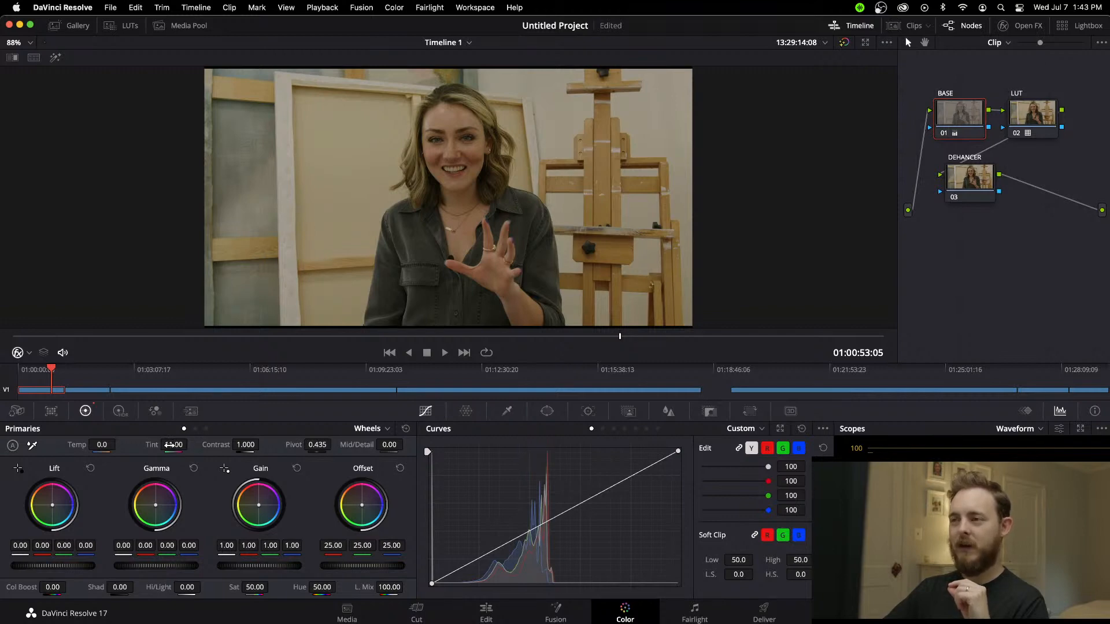
left_click_drag(171, 445, 168, 447)
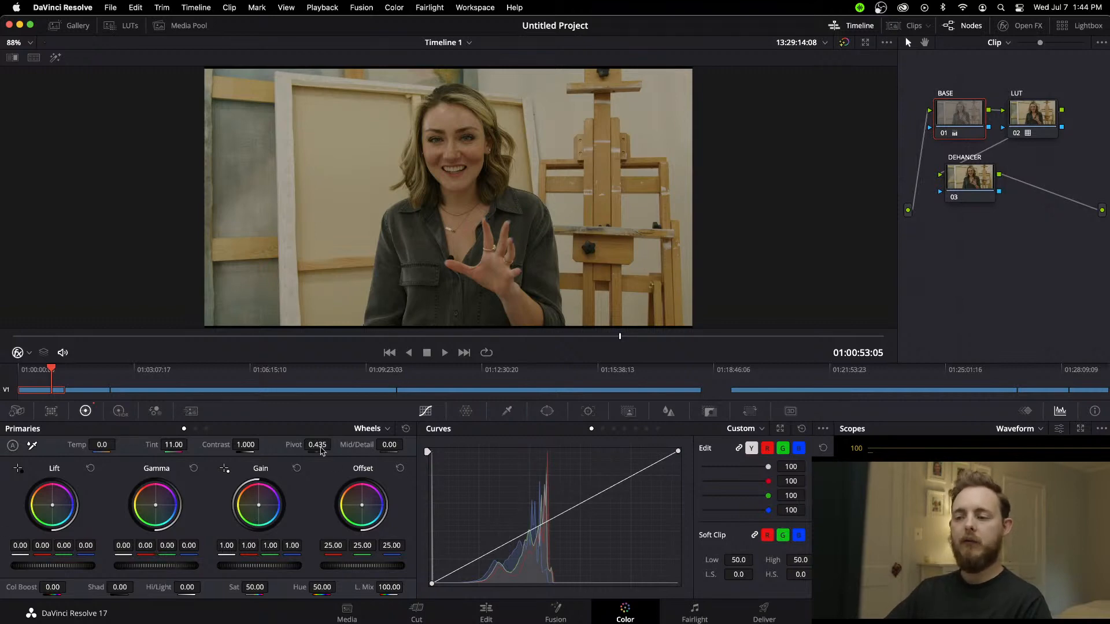
left_click_drag(52, 565, 58, 566)
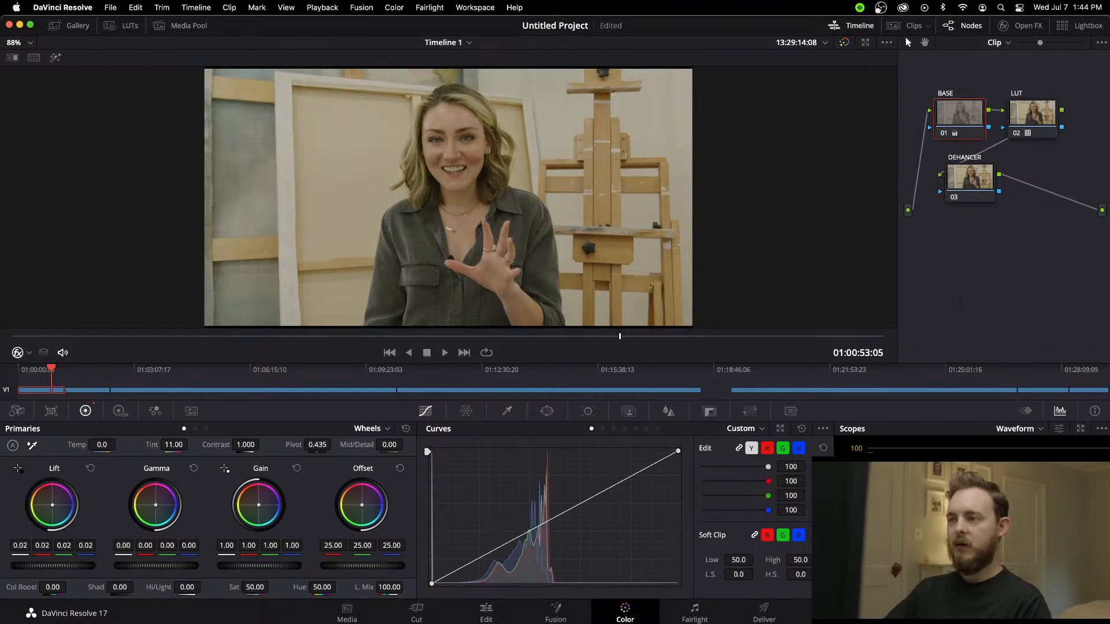
left_click_drag(171, 565, 152, 565)
scroll(817, 234, "up", 1)
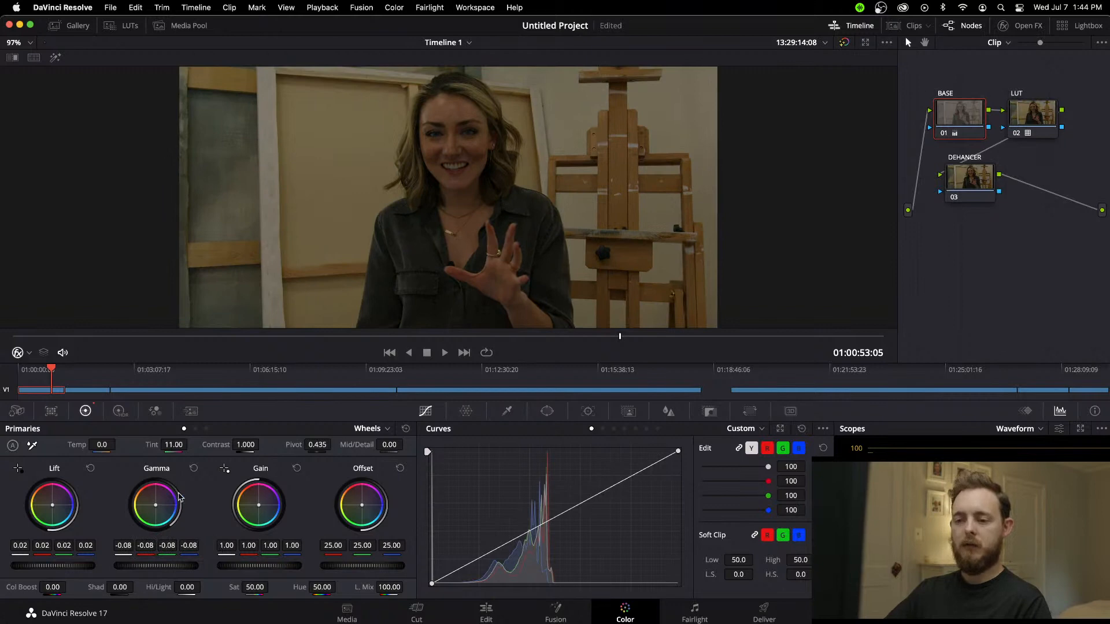
left_click(194, 468)
Step: On the BASE node, set gain to 1.02, offset to 26.50, midtone detail to 1.50, highlights to -19.00 and shadows to 2.00
left_click(950, 25)
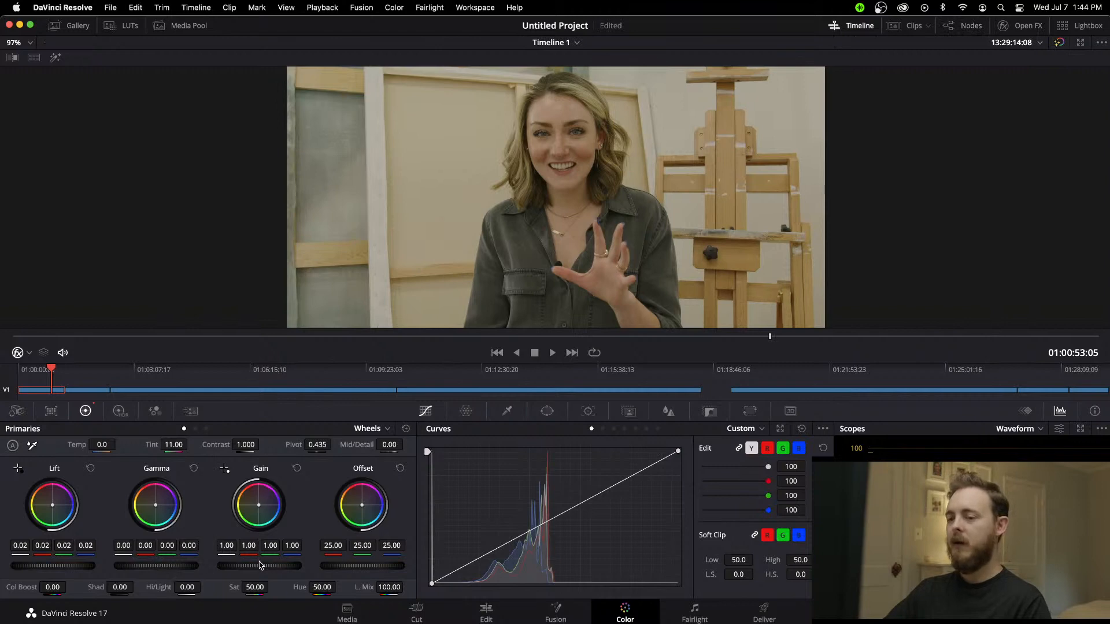
left_click_drag(257, 566, 267, 566)
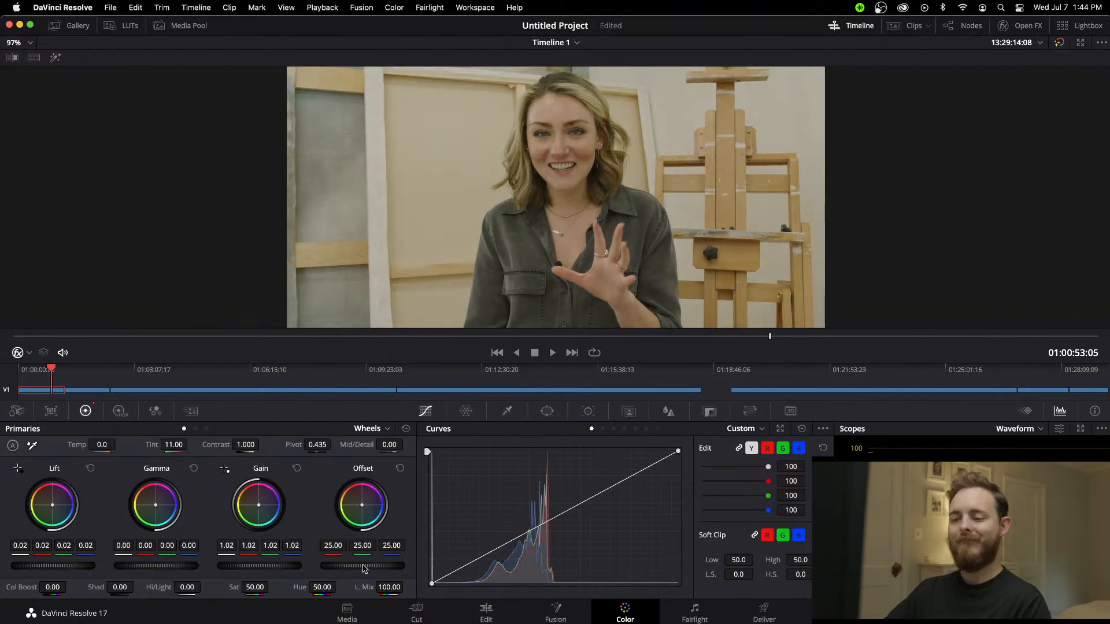
left_click_drag(363, 568, 371, 569)
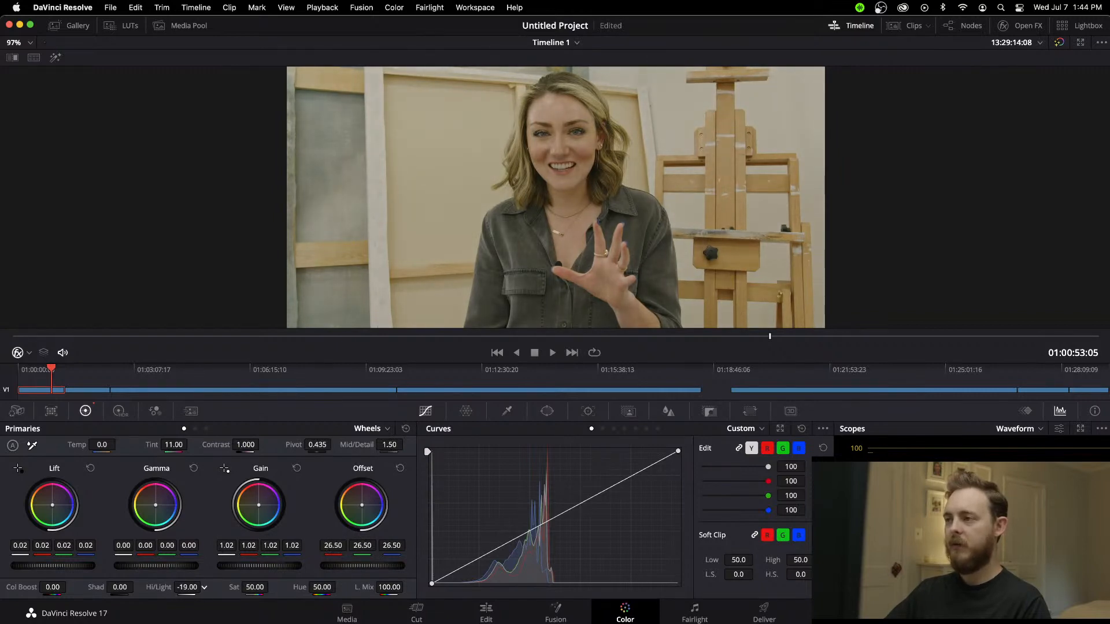
left_click_drag(118, 588, 137, 587)
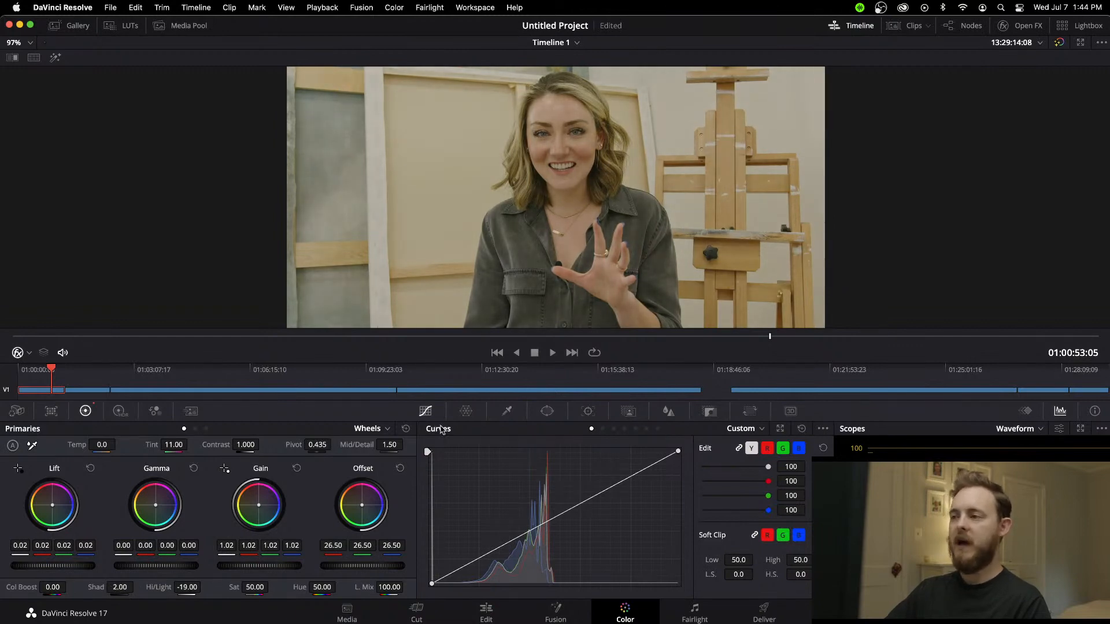
Step: Examine the corrected frame in the viewer, both as a whole and close up on the woman's face and shirt
scroll(502, 234, "down", 2)
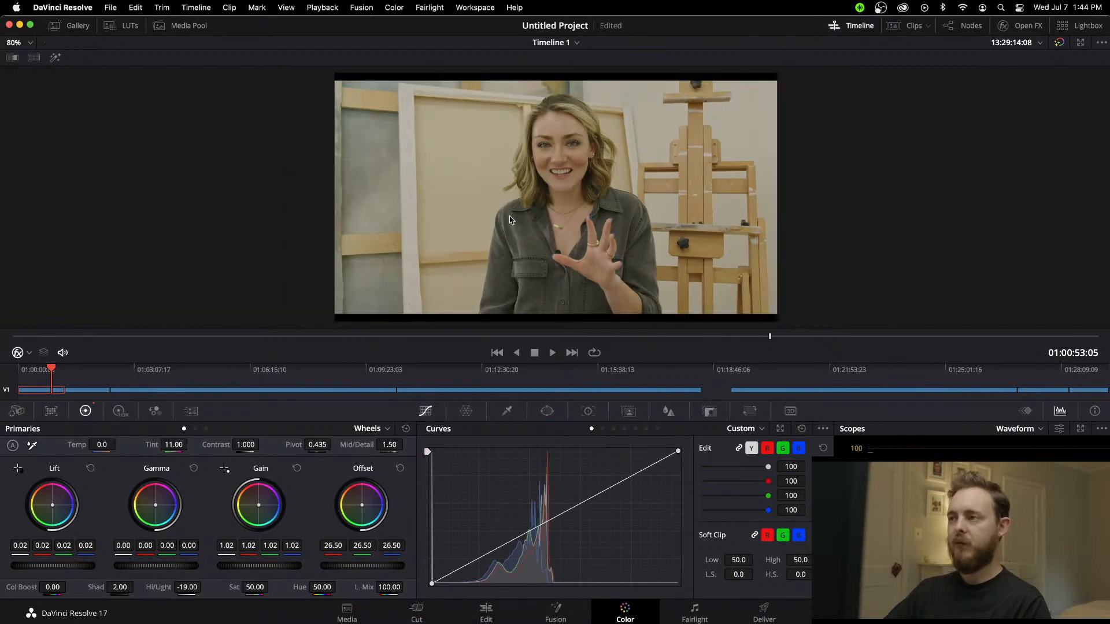
scroll(510, 219, "up", 1)
scroll(510, 219, "down", 2)
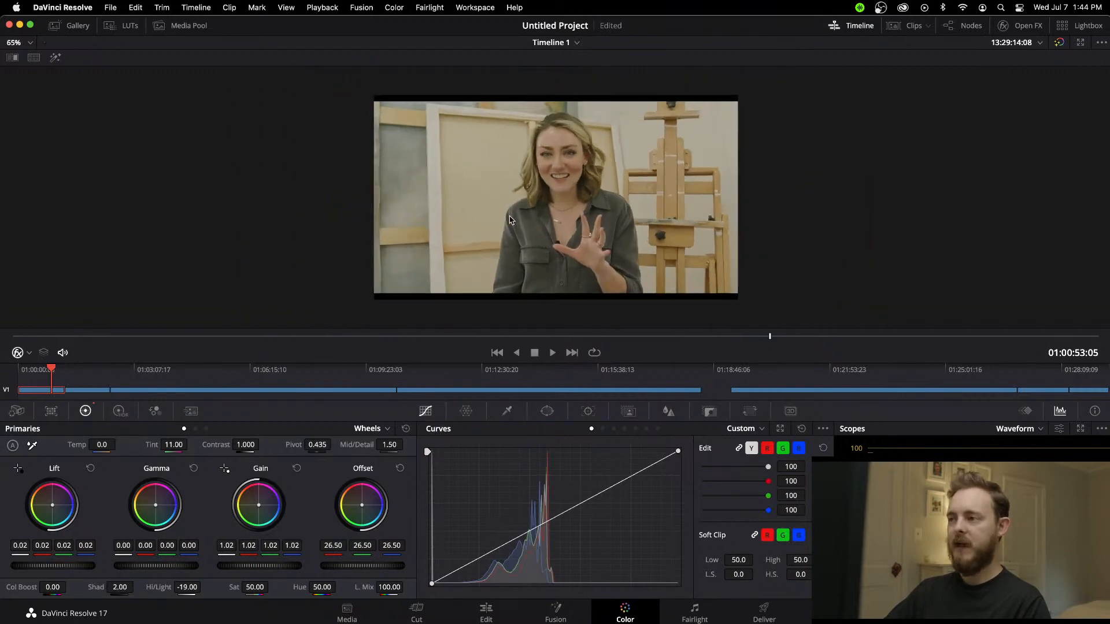
scroll(511, 219, "up", 5)
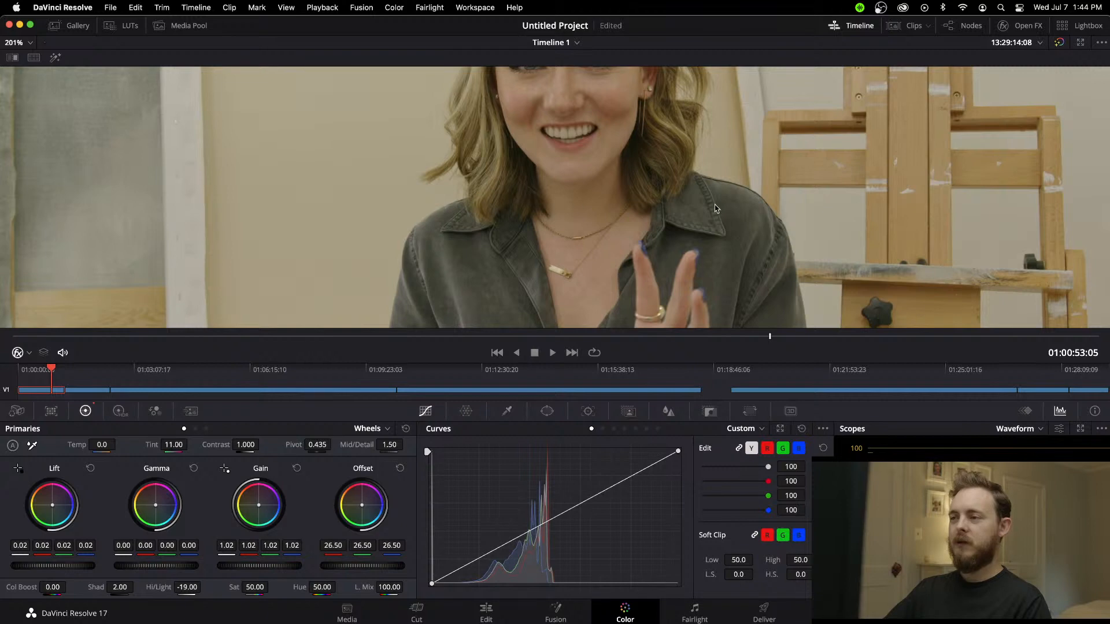
scroll(578, 248, "down", 5)
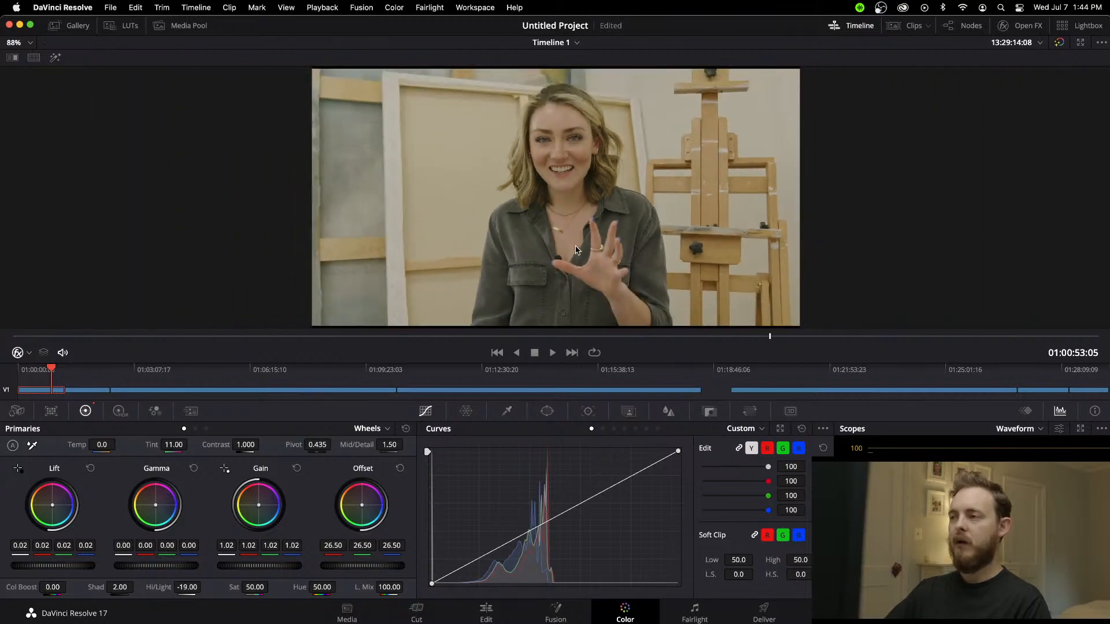
scroll(576, 250, "down", 1)
scroll(576, 251, "up", 1)
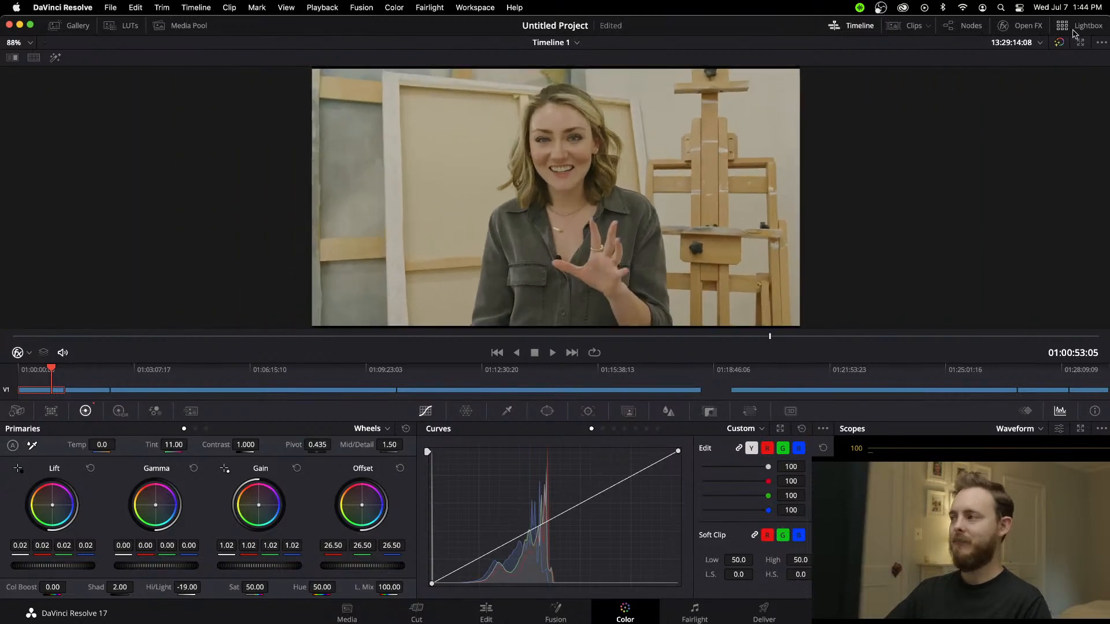
Step: Apply the Dehancer Pro 4.0.0 film emulation effect to the DEHANCER node and hide the node graph
left_click(963, 25)
left_click(1032, 113)
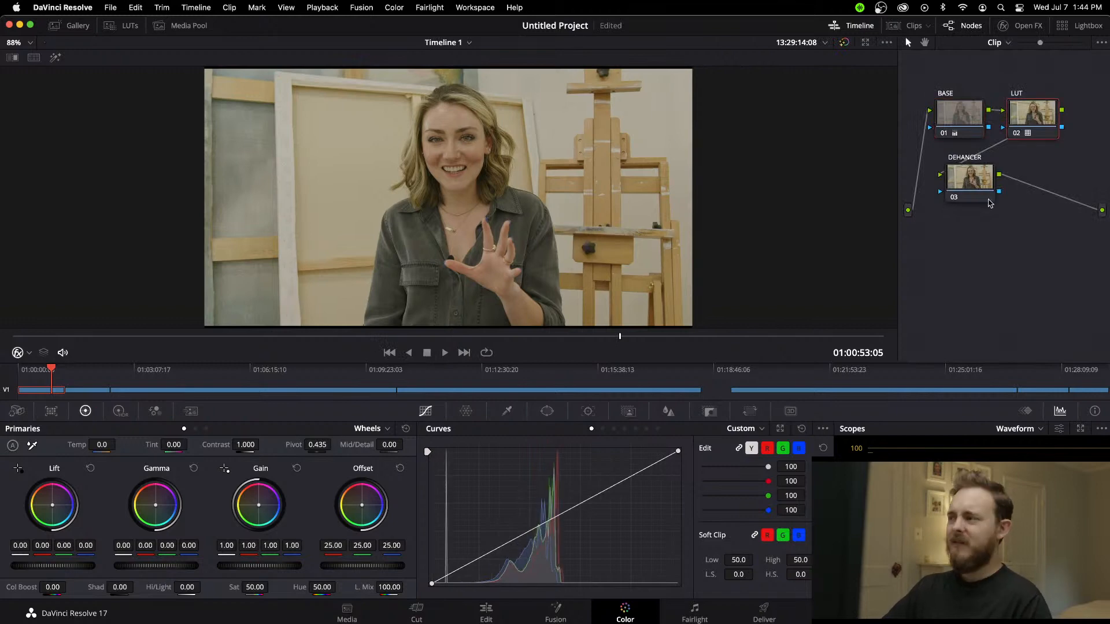
left_click(966, 180)
left_click(1023, 25)
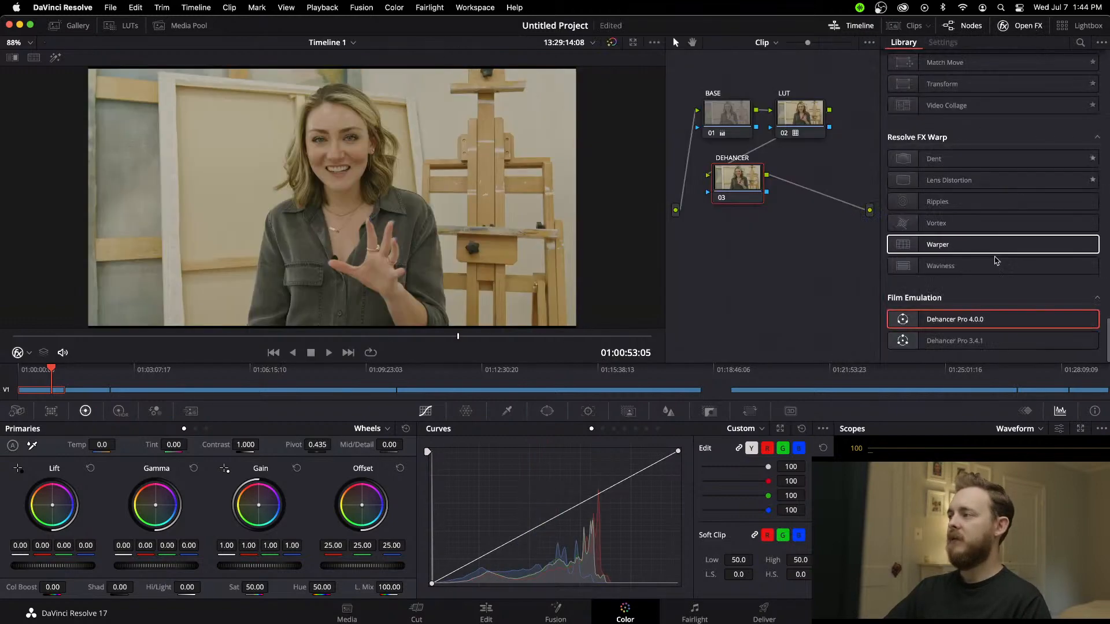
left_click_drag(955, 328, 738, 180)
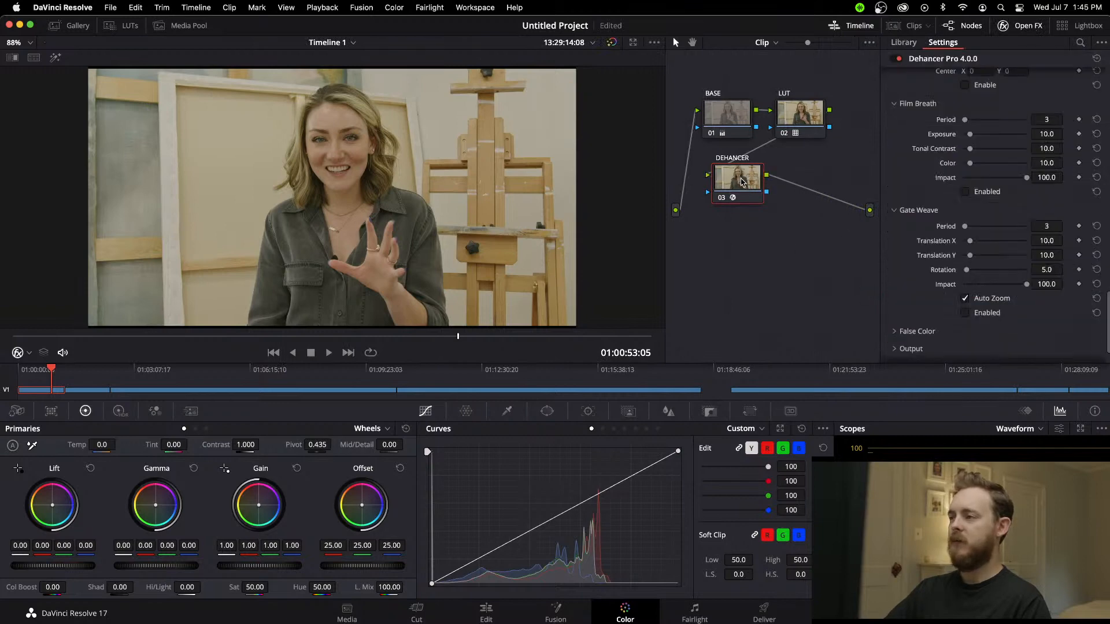
left_click(970, 26)
Step: Disable the Film profile section in the Dehancer Pro settings
scroll(983, 196, "up", 10)
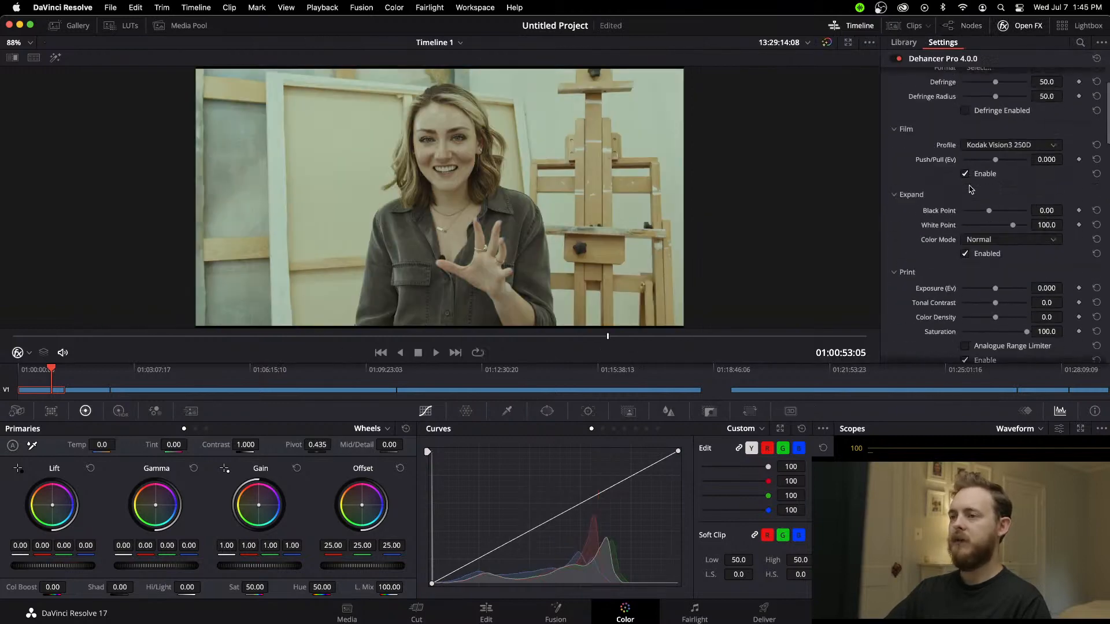
scroll(435, 168, "up", 2)
scroll(717, 185, "down", 3)
scroll(717, 185, "up", 2)
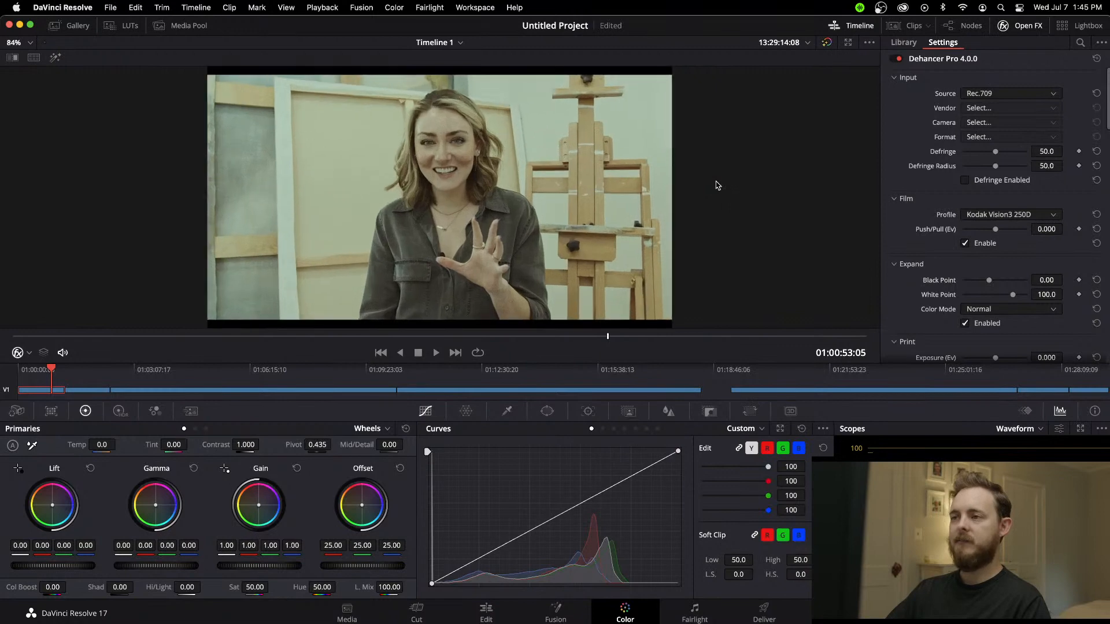
left_click(964, 244)
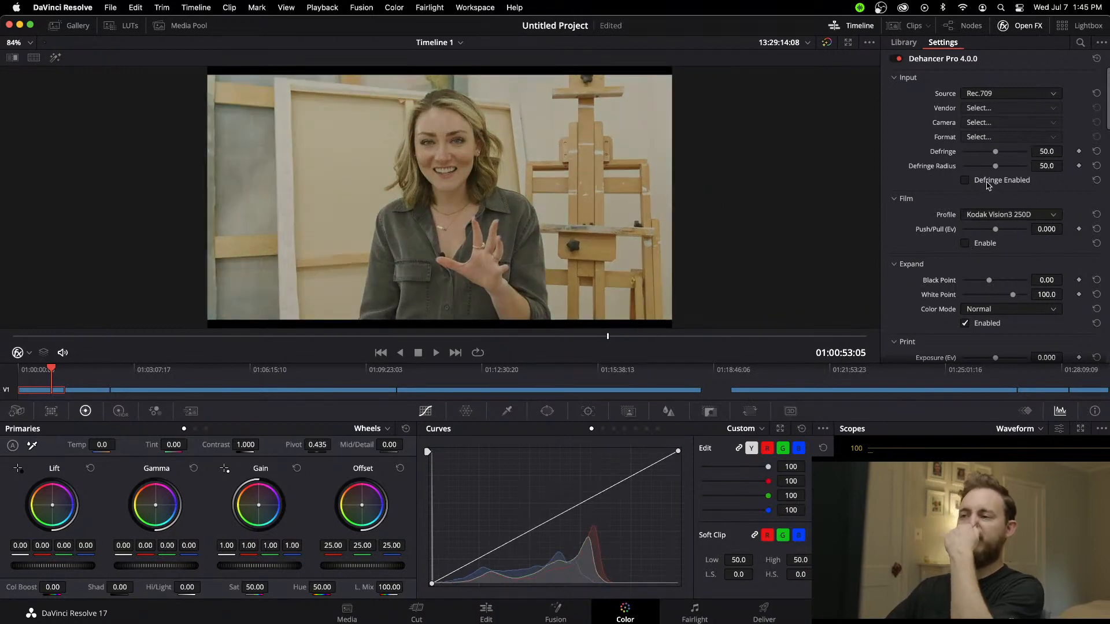
Step: Disable the Film Grain, Color Head, Print and Expand sections of the Dehancer Pro effect
scroll(987, 185, "down", 10)
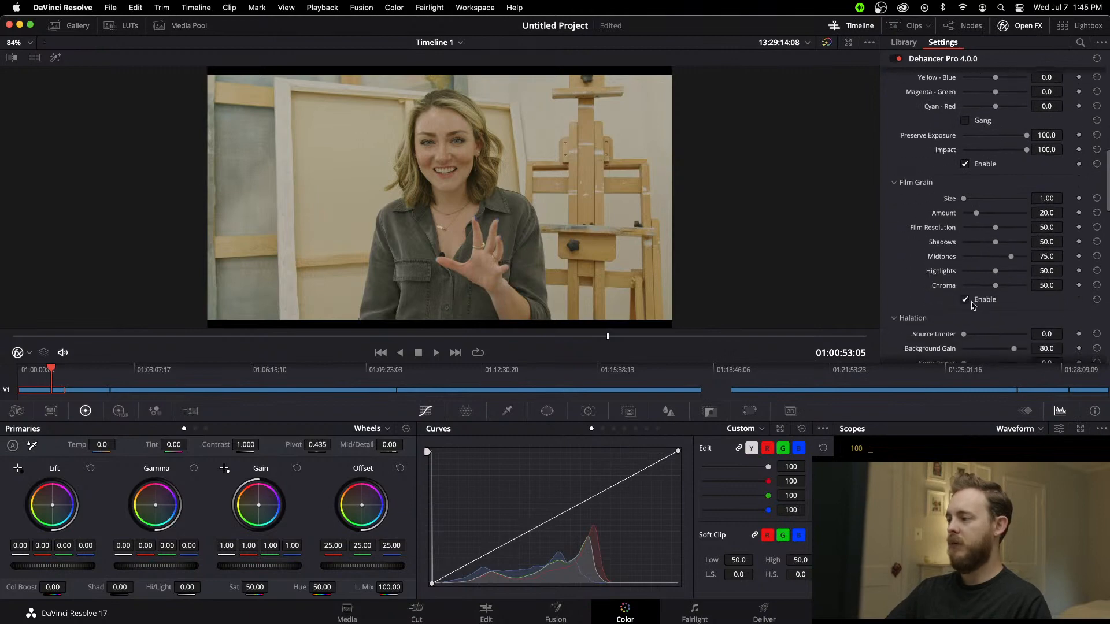
left_click(964, 300)
scroll(925, 257, "up", 5)
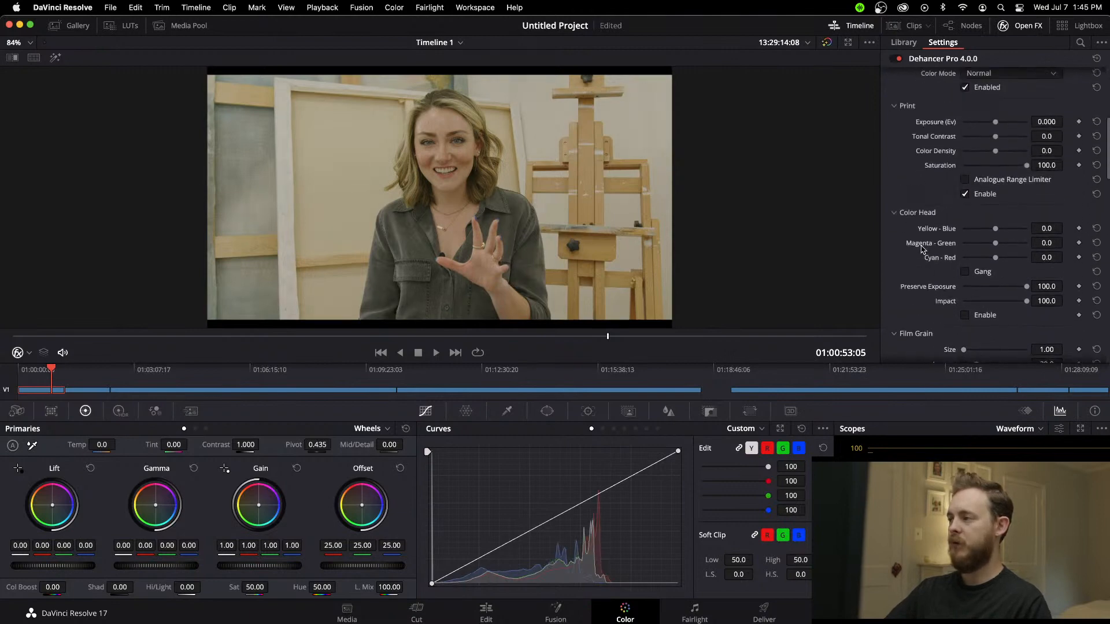
left_click(965, 195)
scroll(969, 211, "up", 4)
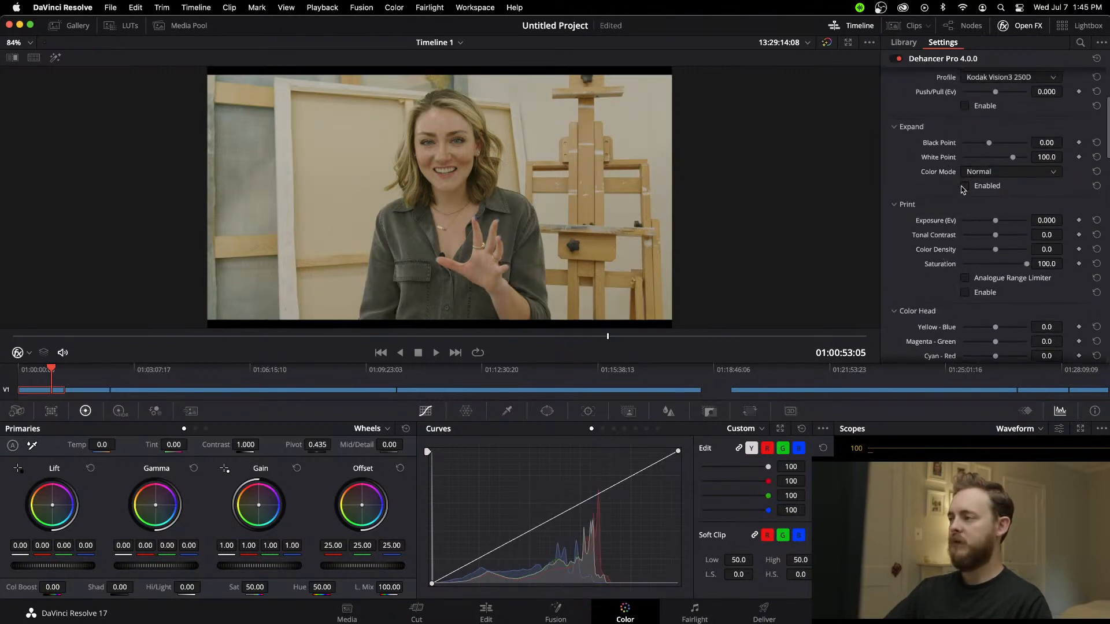
scroll(954, 271, "down", 5)
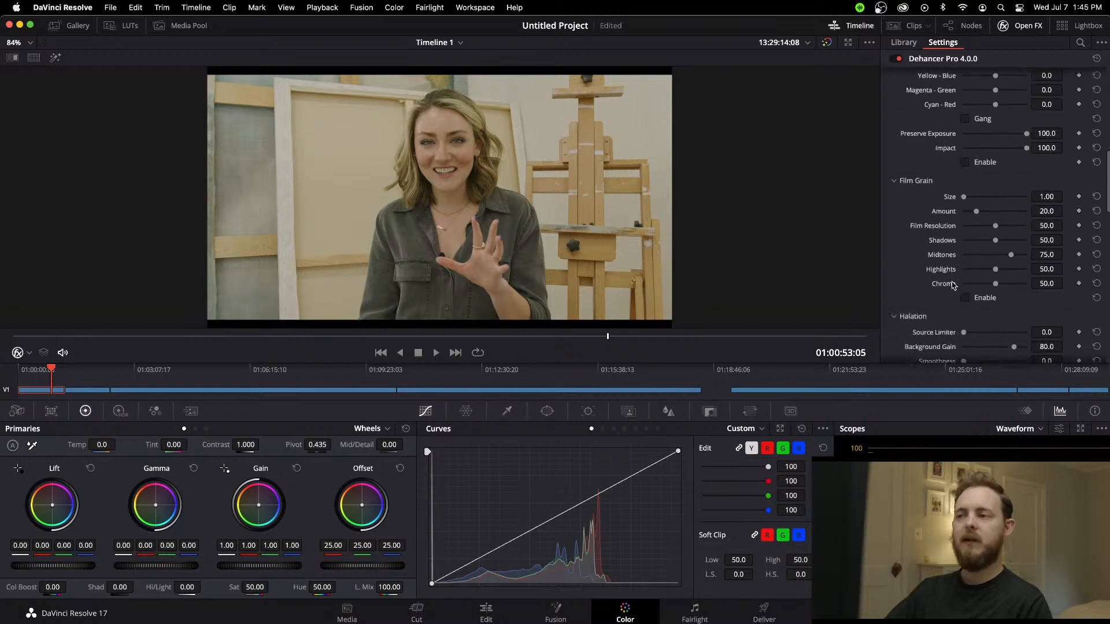
scroll(953, 284, "down", 3)
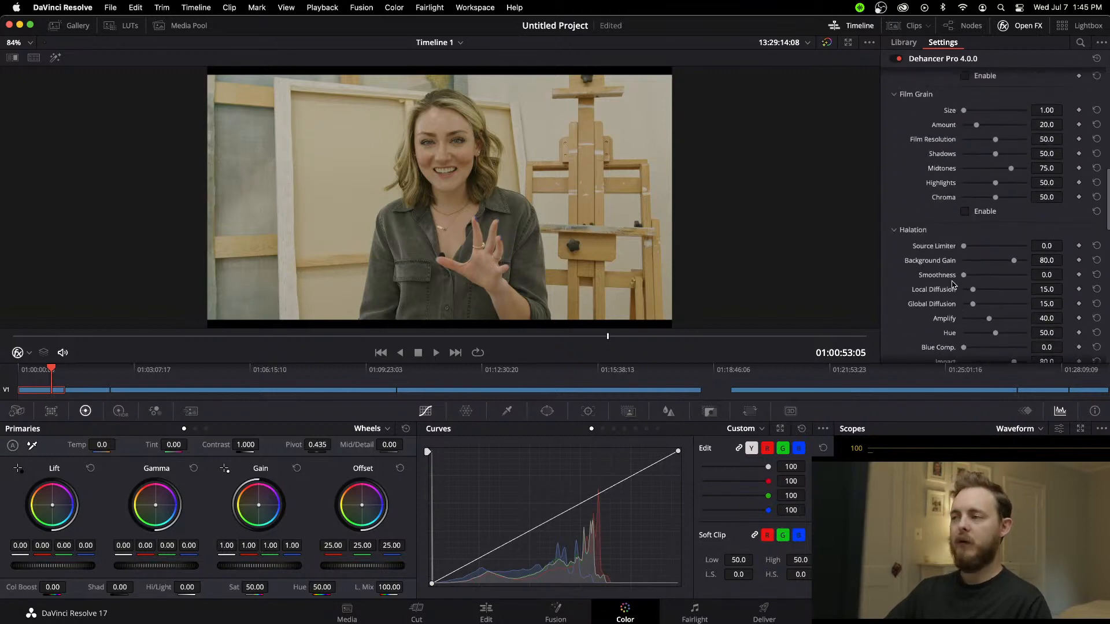
scroll(954, 285, "up", 10)
mouse_move(373, 613)
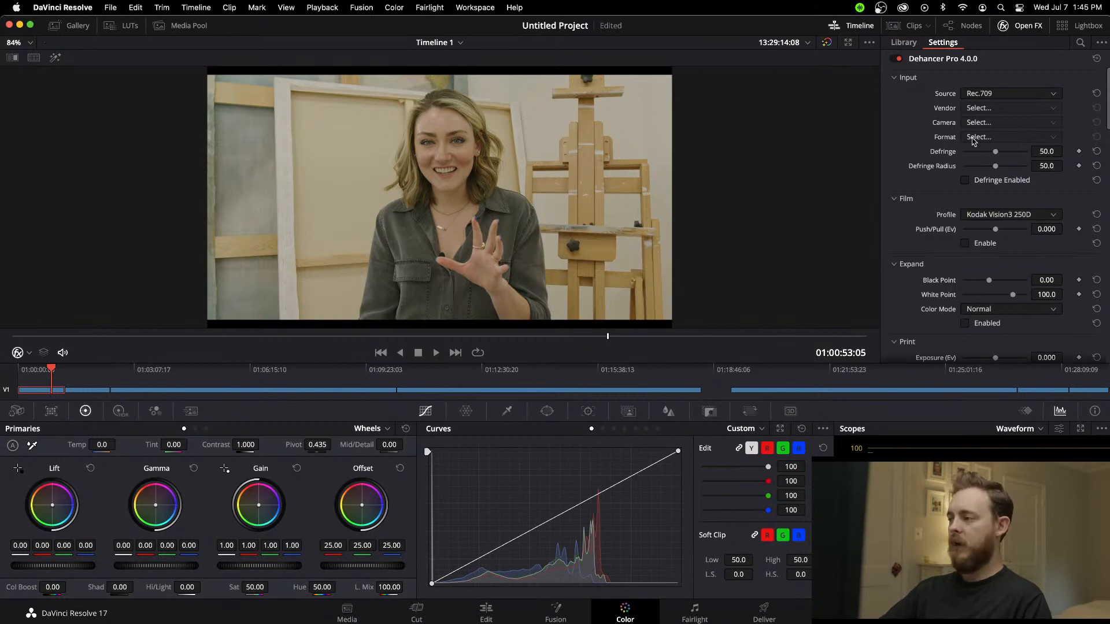
Step: Enable Dehancer's Expand section and set its black point to -3.95 and white point to 100.2
scroll(962, 196, "down", 5)
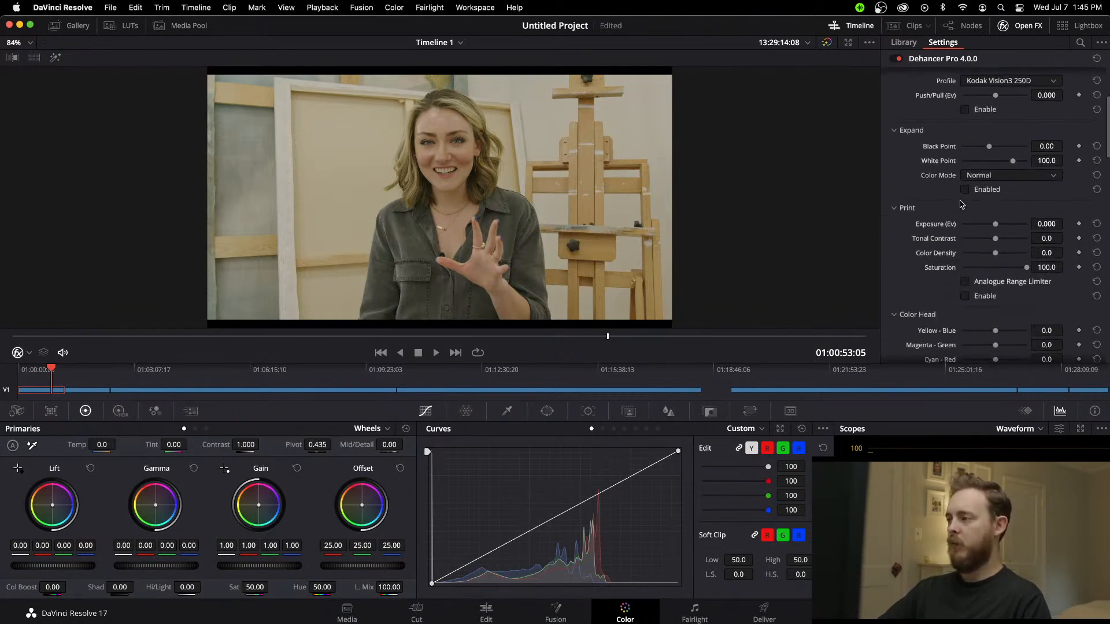
left_click(965, 182)
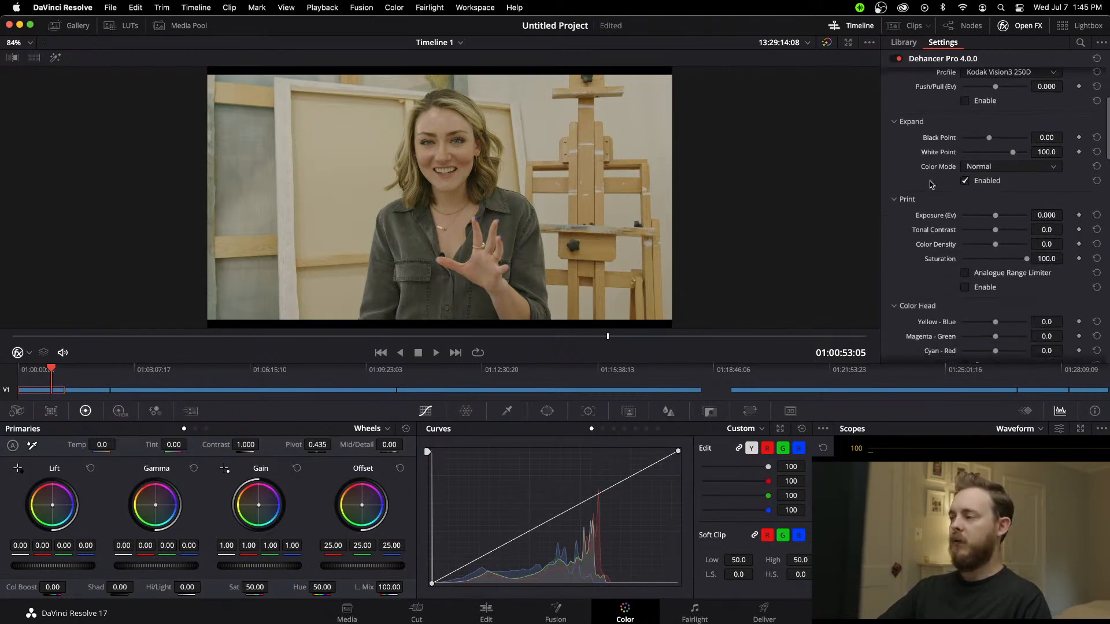
left_click_drag(989, 138, 988, 139)
scroll(461, 233, "up", 3)
scroll(461, 233, "up", 4)
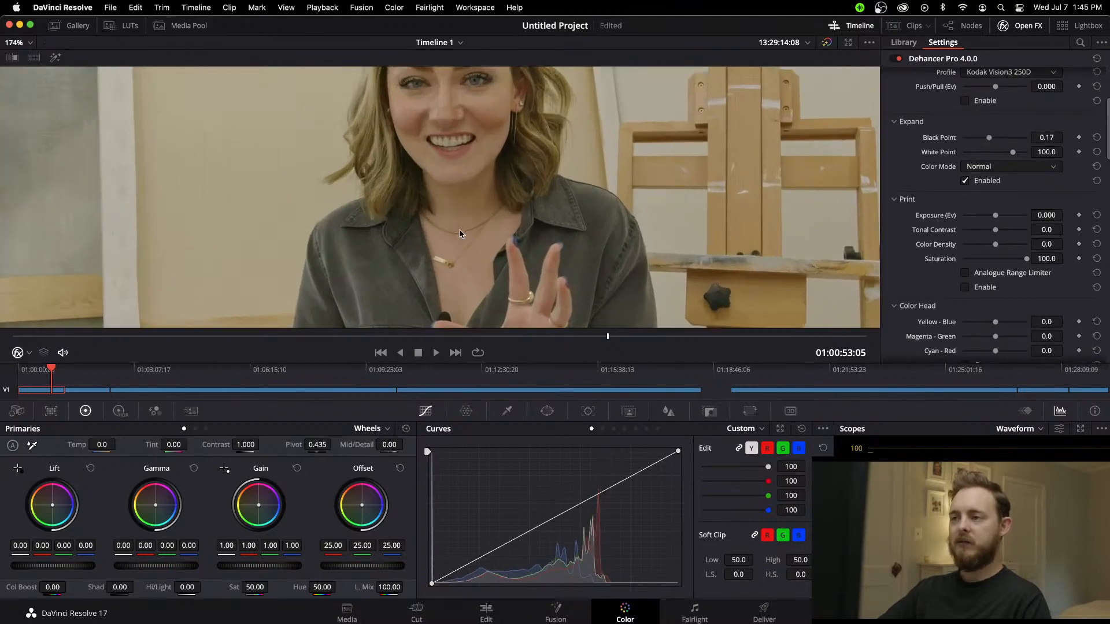
scroll(586, 188, "down", 4)
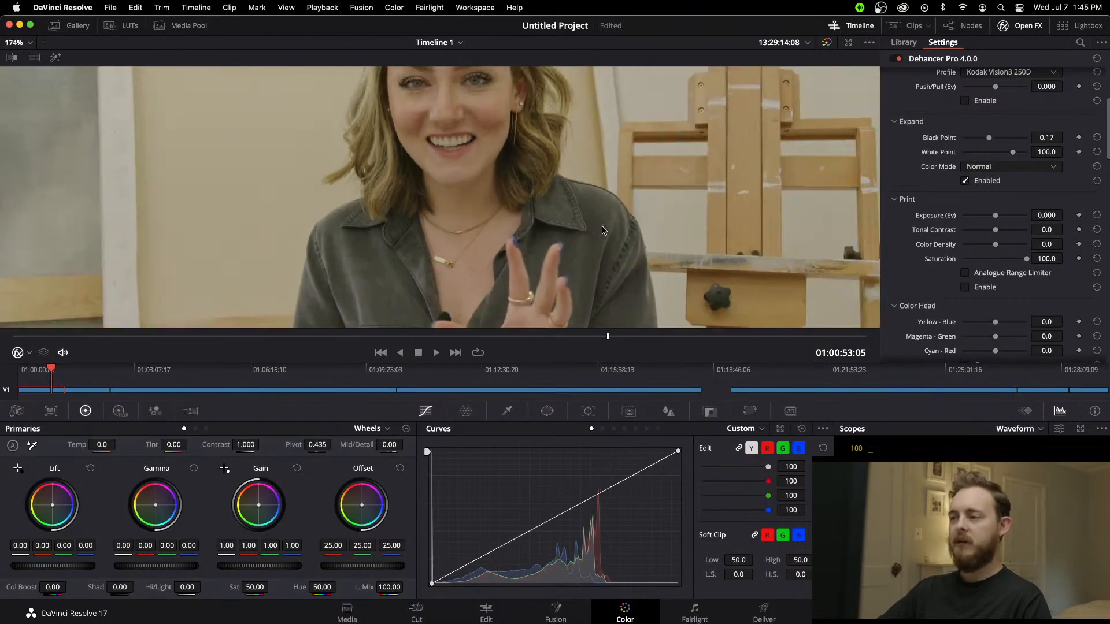
left_click_drag(989, 138, 986, 139)
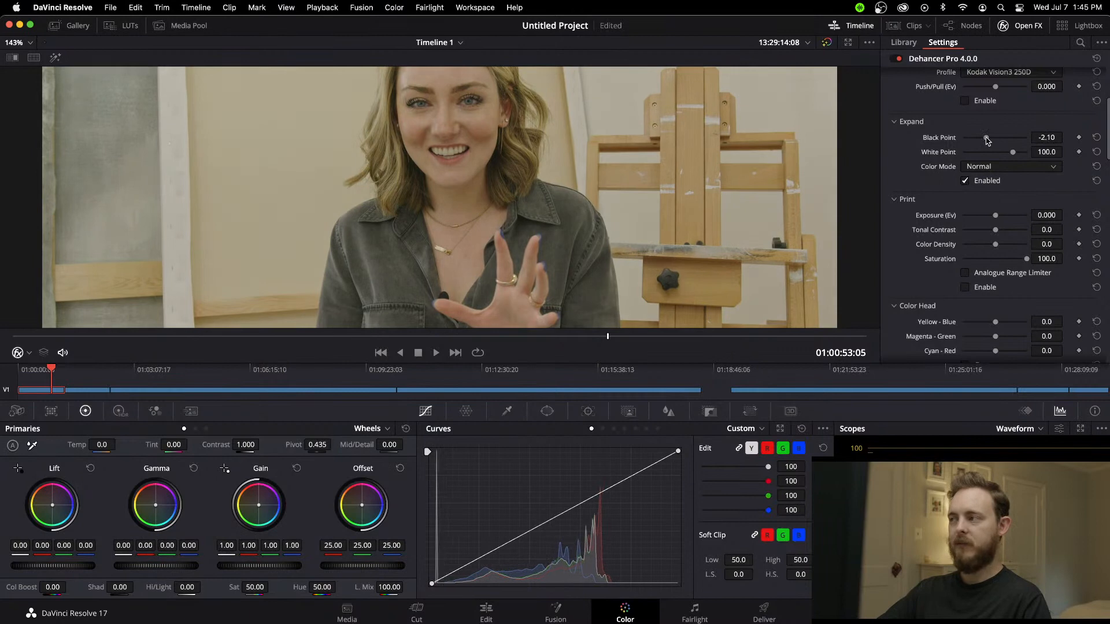
double_click(987, 139)
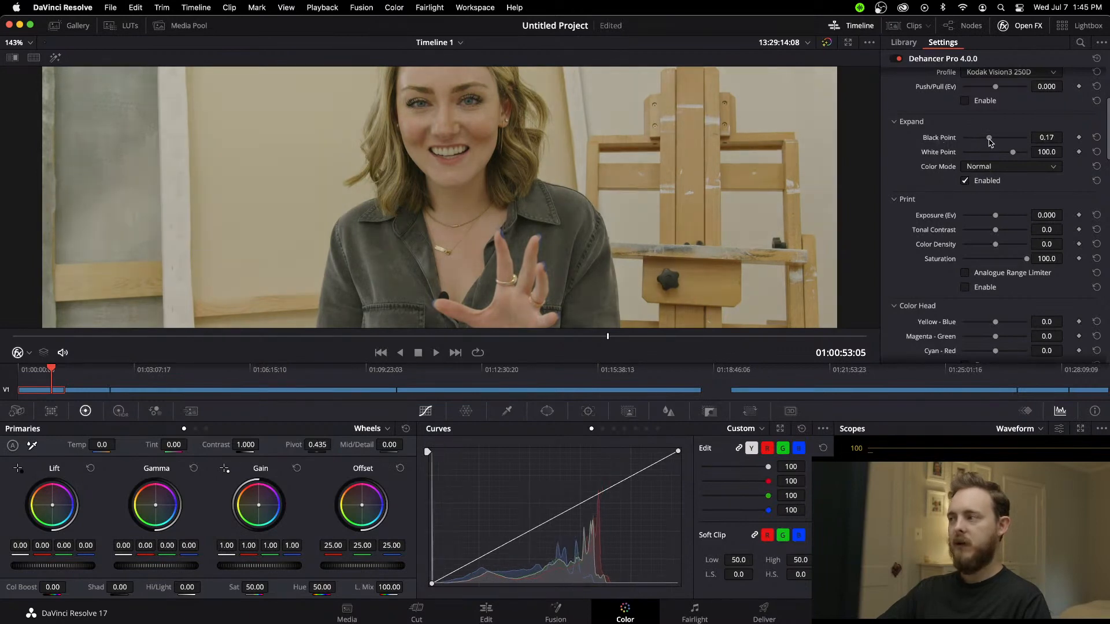
left_click_drag(988, 141, 1013, 155)
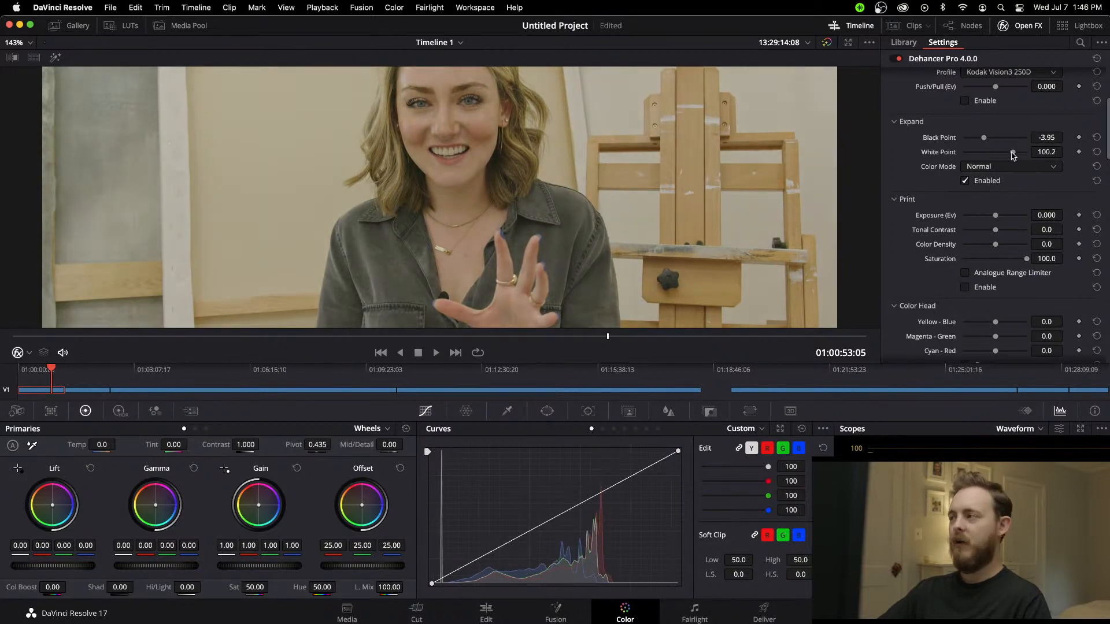
Step: Enable Dehancer's Print section and raise its tonal contrast to 17.9
scroll(917, 197, "down", 4)
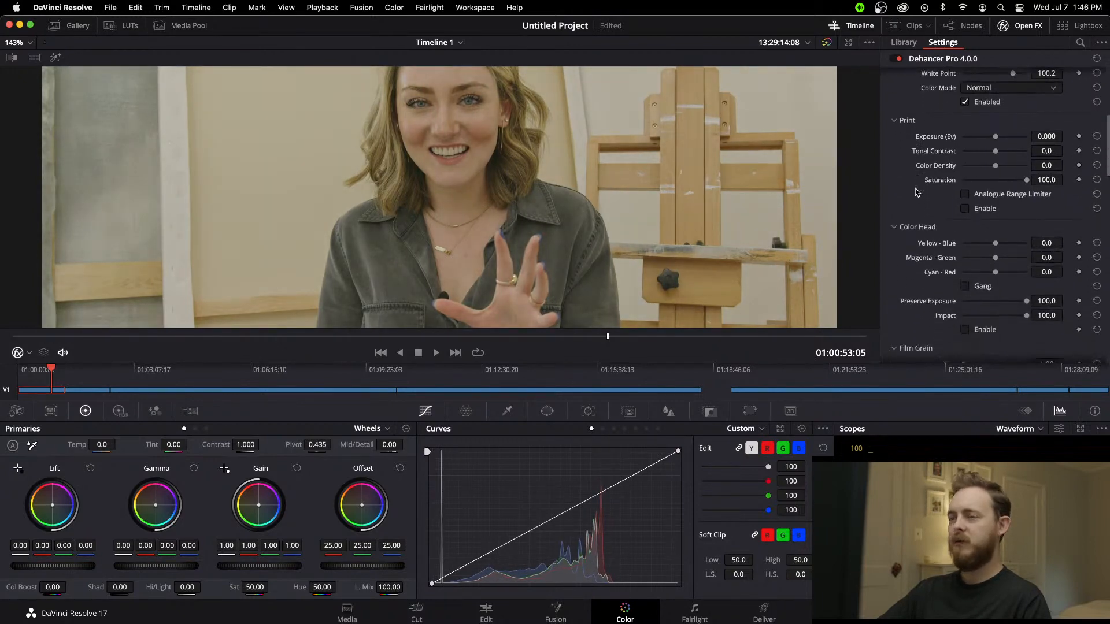
scroll(899, 195, "down", 1)
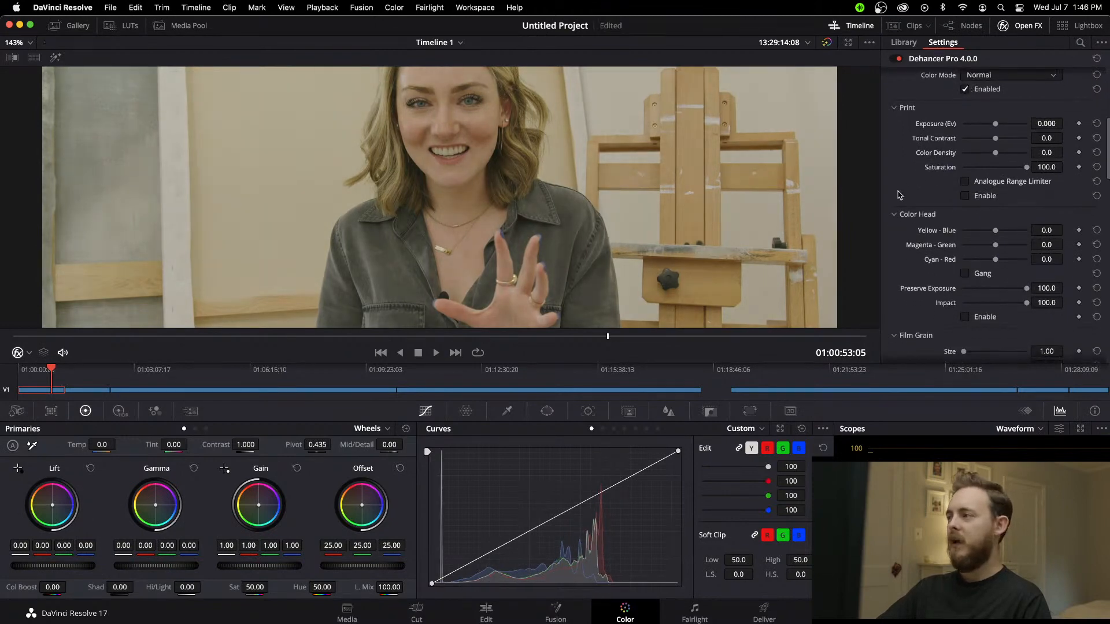
left_click(964, 196)
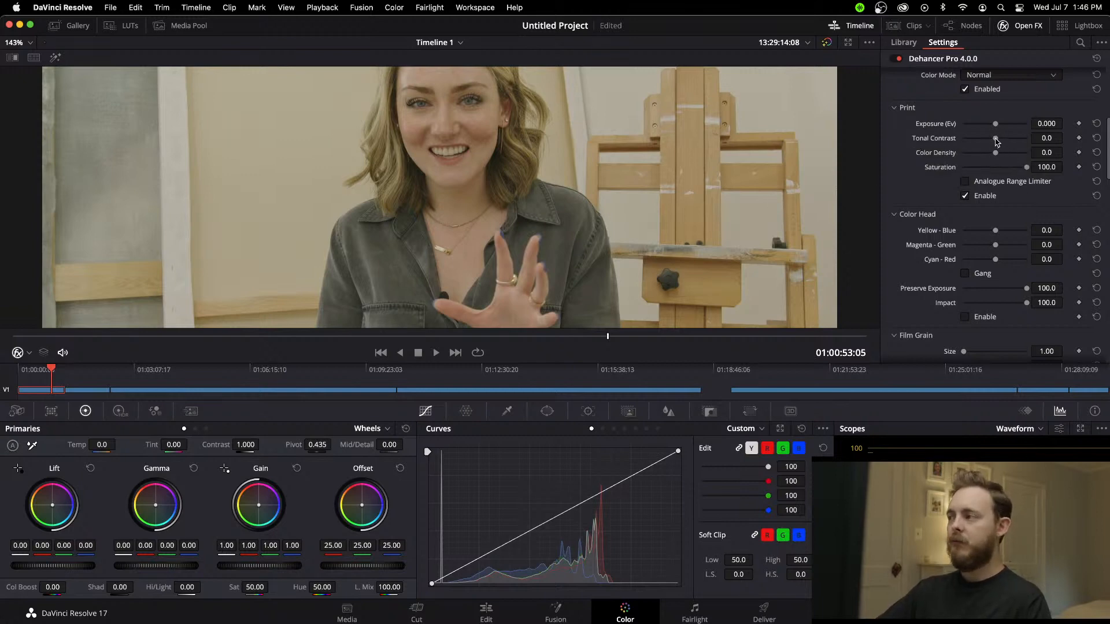
left_click_drag(996, 141, 1004, 140)
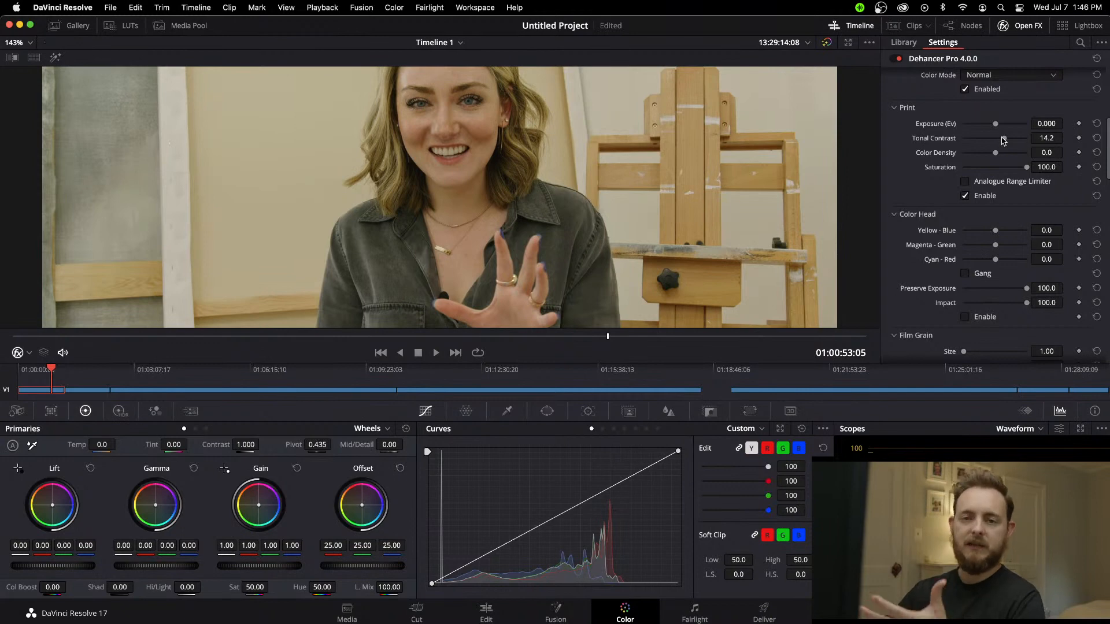
left_click_drag(1004, 140, 1006, 141)
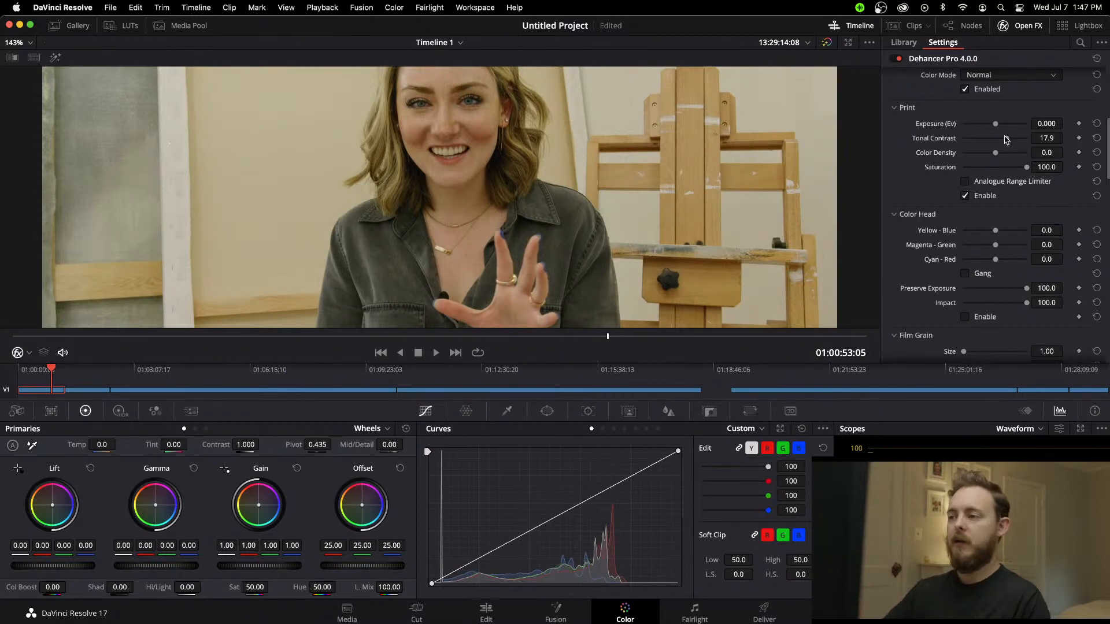
scroll(572, 216, "down", 4)
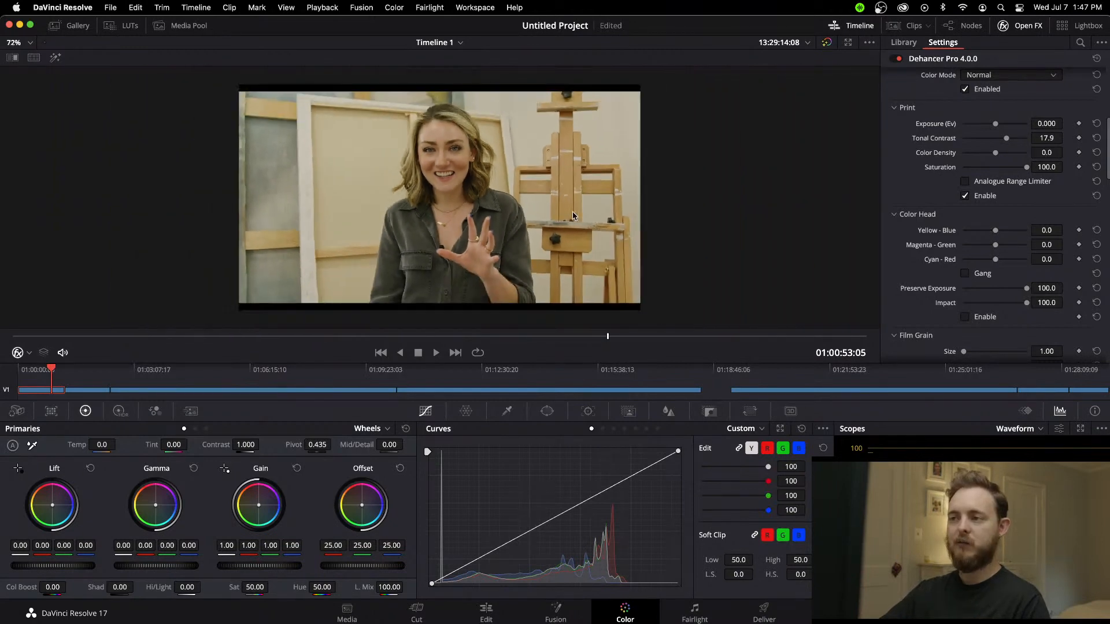
Step: Compare the picture with and without Dehancer's Print section, and turn on its Analogue Range Limiter
scroll(573, 216, "up", 1)
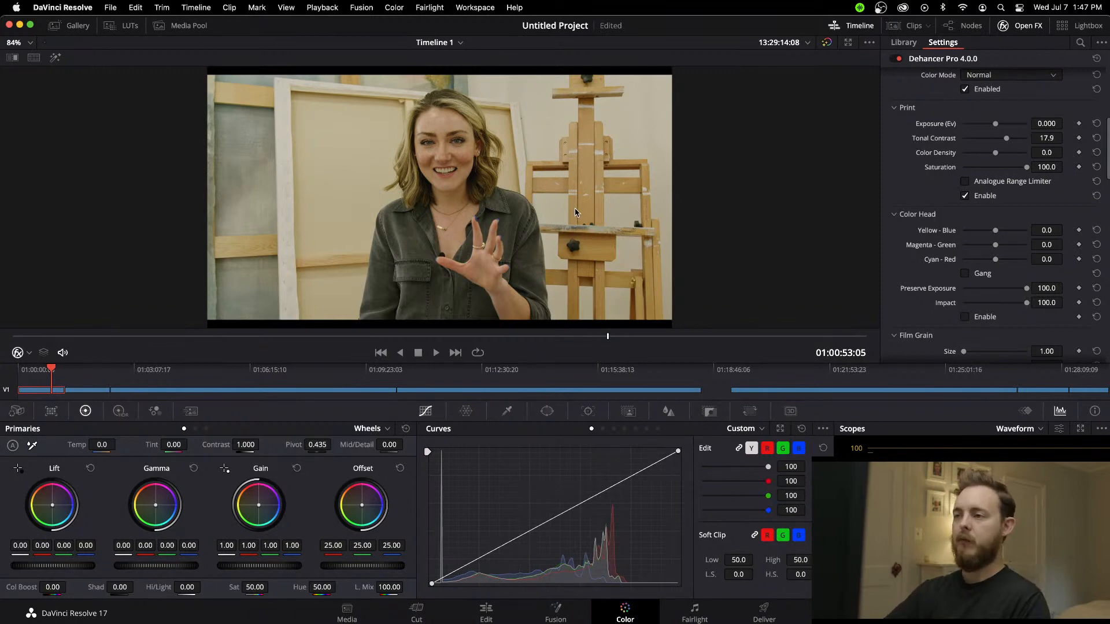
scroll(575, 212, "up", 3)
scroll(574, 211, "down", 5)
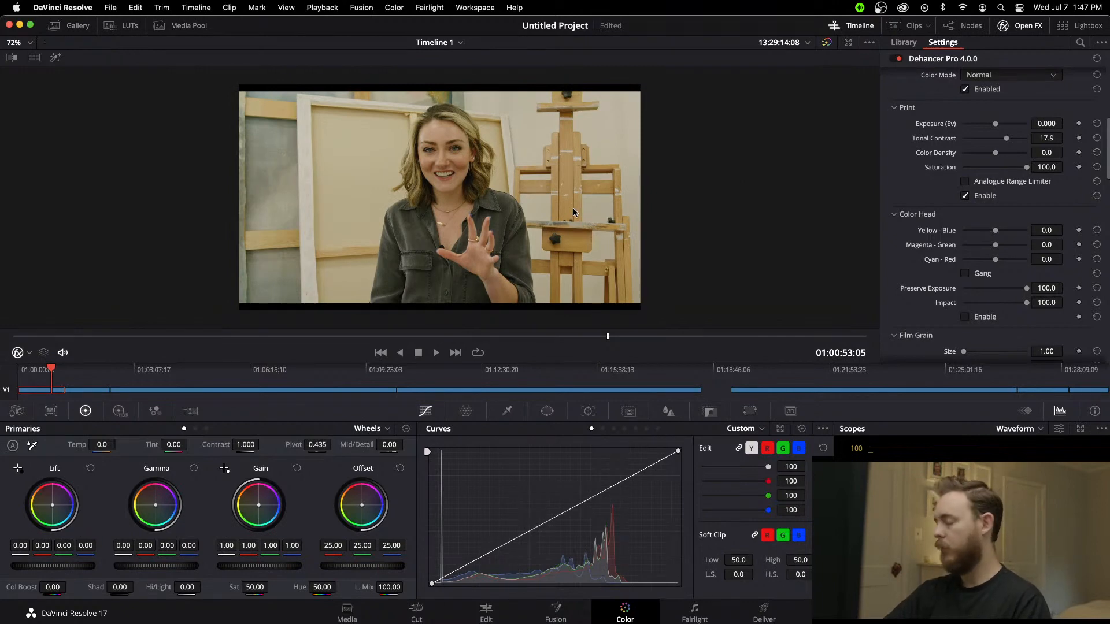
scroll(569, 211, "up", 3)
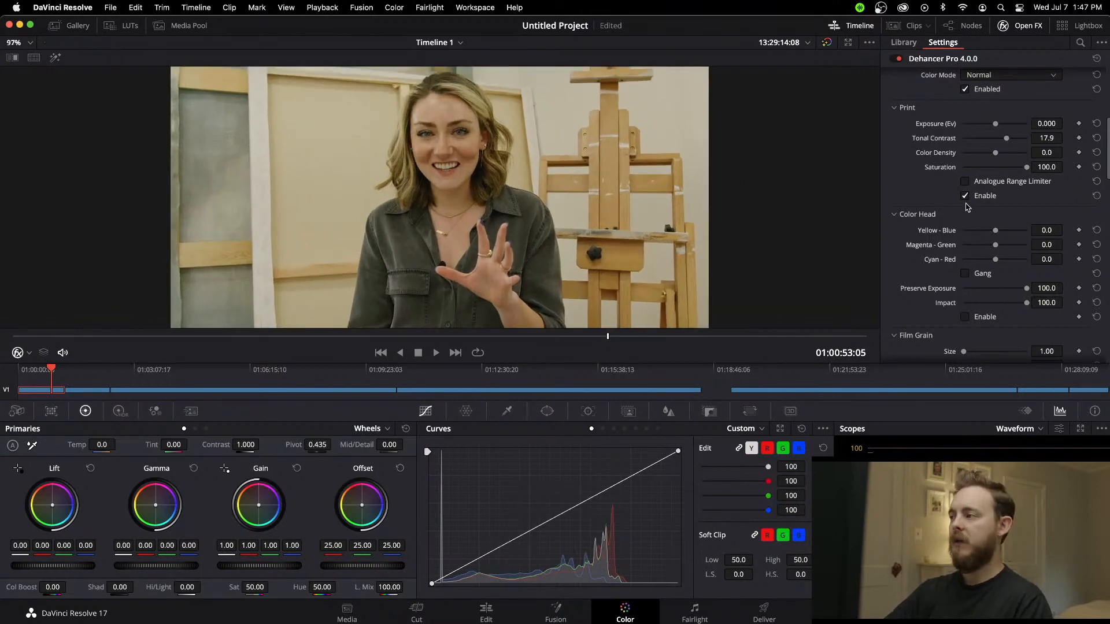
left_click(964, 197)
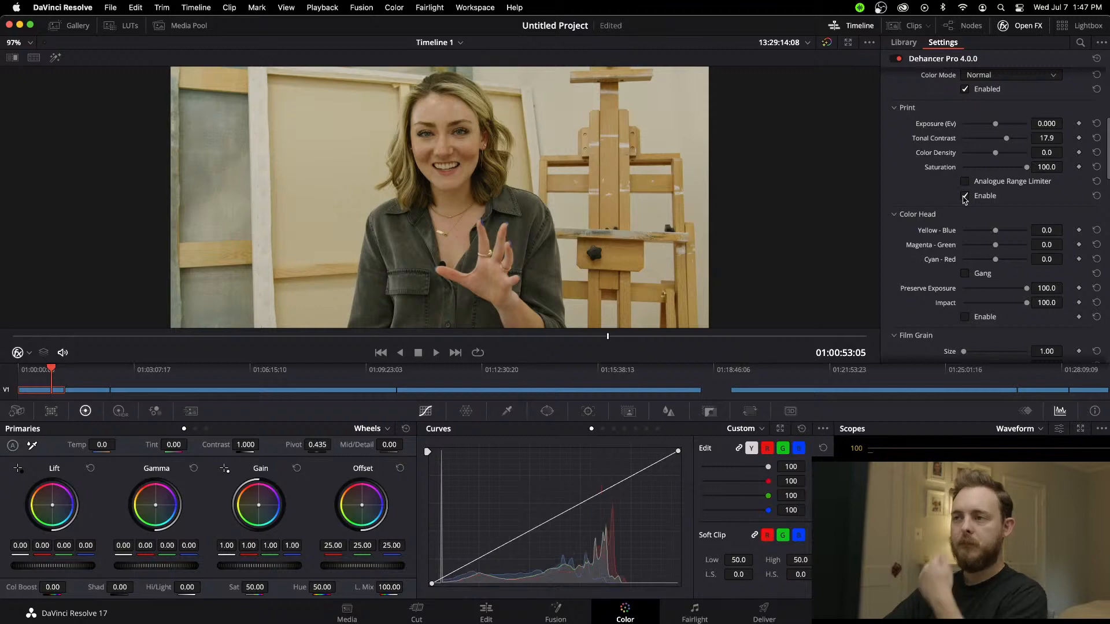
left_click(964, 197)
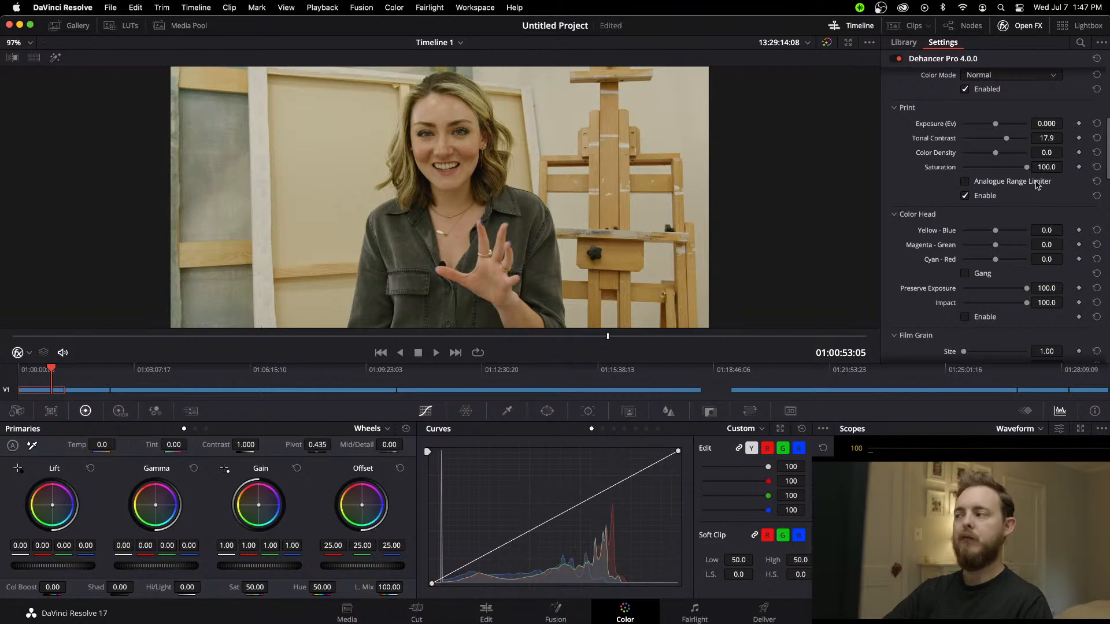
left_click(964, 181)
left_click(964, 182)
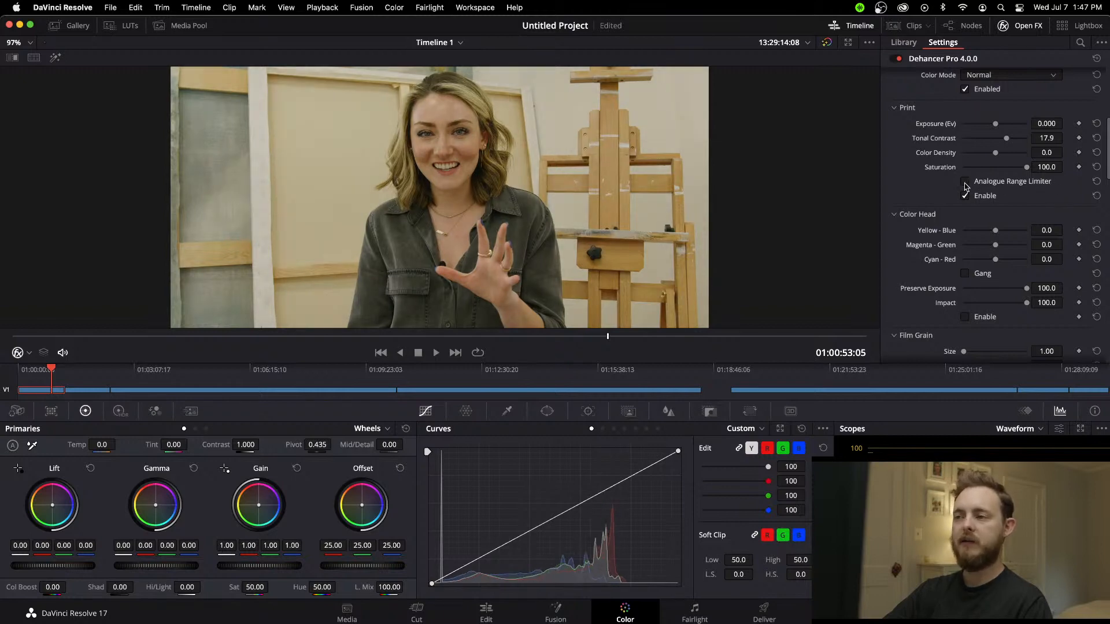
left_click(964, 182)
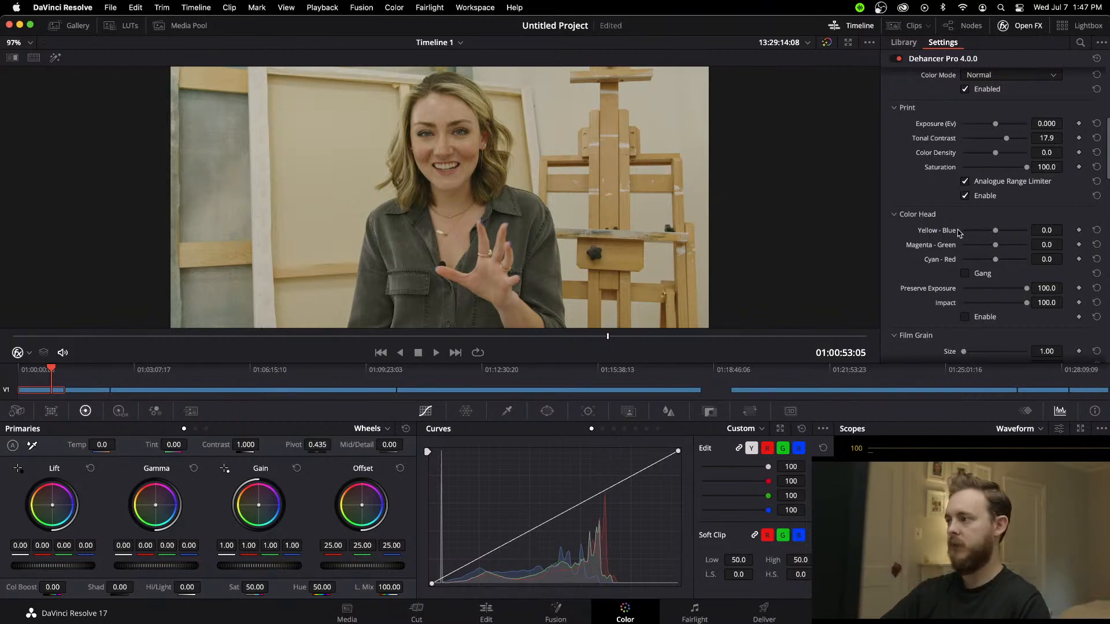
Step: Enable Dehancer's Color Head section and set Yellow - Blue to 1.4, Magenta - Green to -3.2 and Cyan - Red to -0.4
scroll(969, 225, "down", 1)
scroll(967, 243, "down", 1)
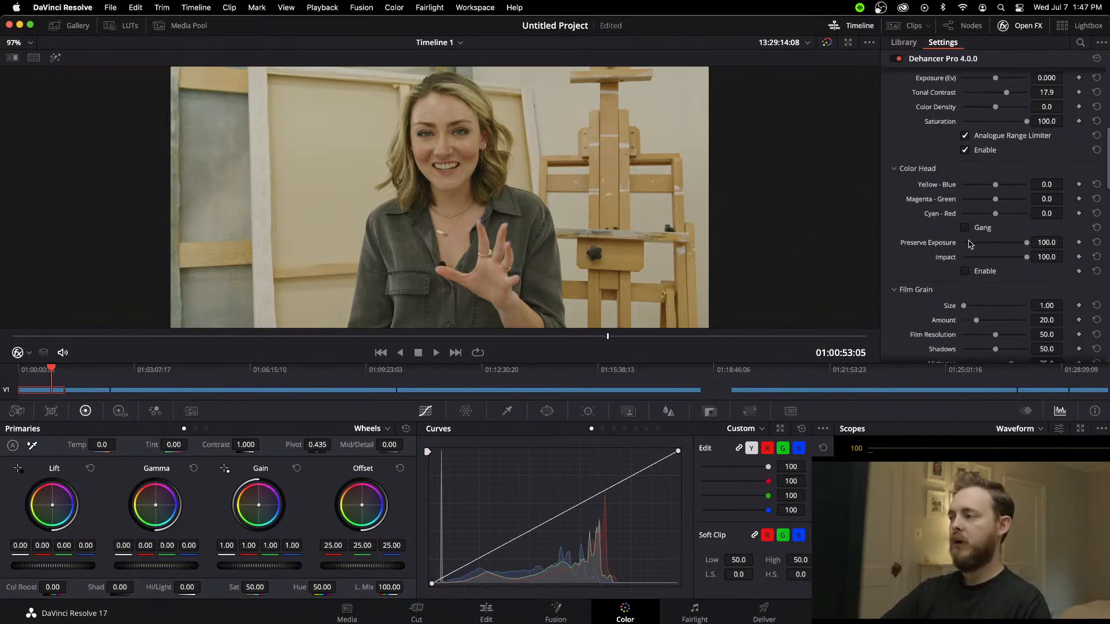
left_click(964, 272)
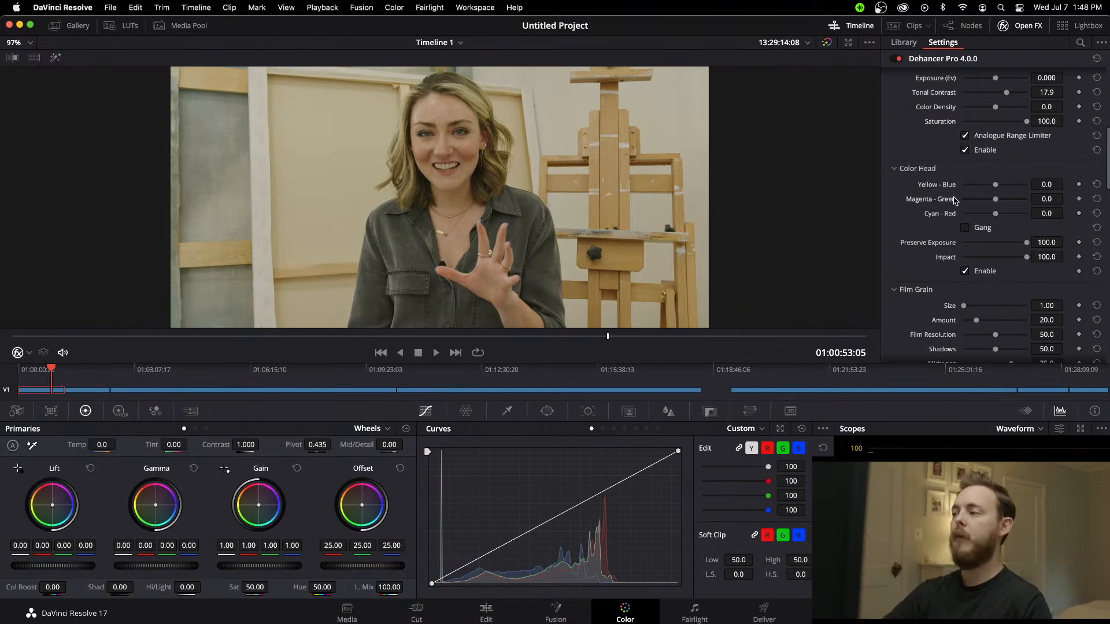
mouse_move(995, 200)
left_mouse_down()
mouse_move(996, 187)
mouse_move(995, 215)
mouse_move(992, 200)
left_mouse_up()
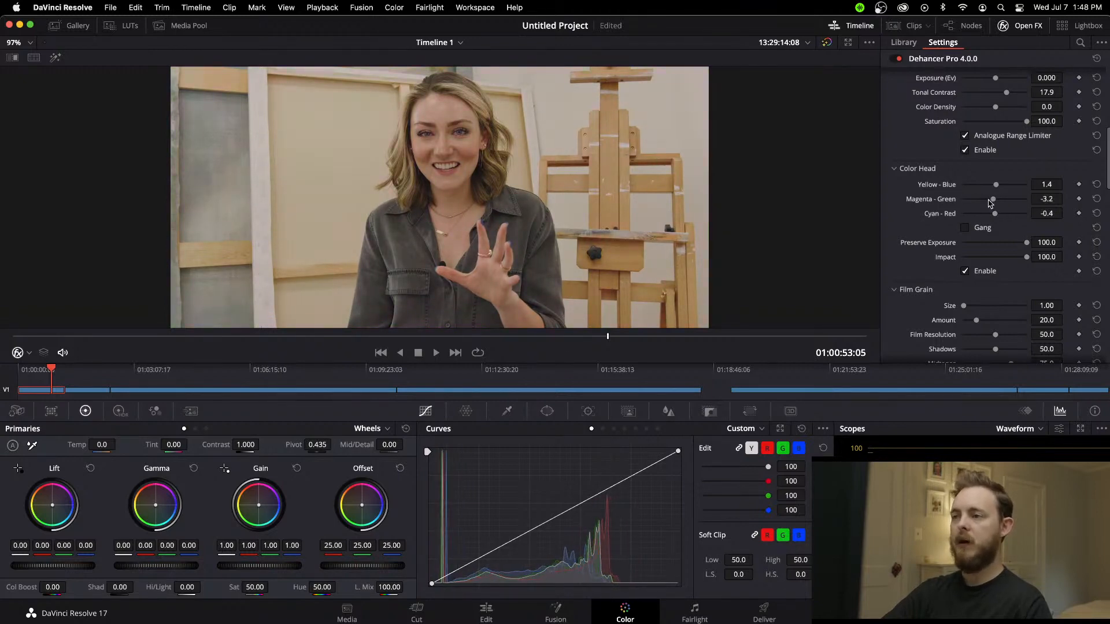
Step: Compare the image with the Color Head section switched off and on, checking its effect on skin and background tones
left_click(964, 271)
left_click(964, 270)
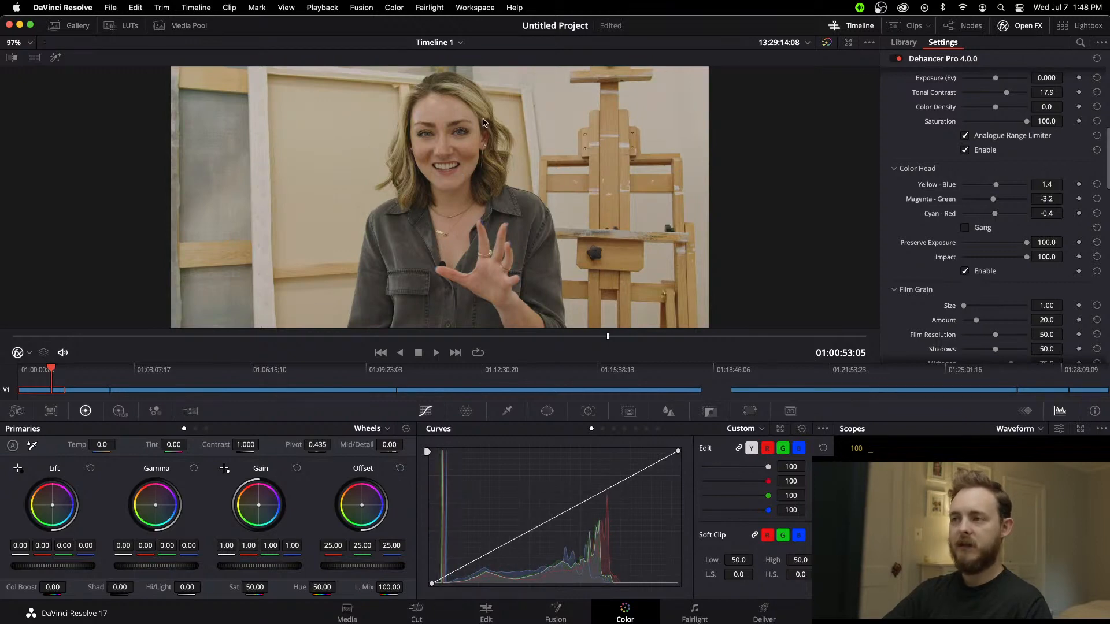
left_click(965, 270)
left_click(965, 271)
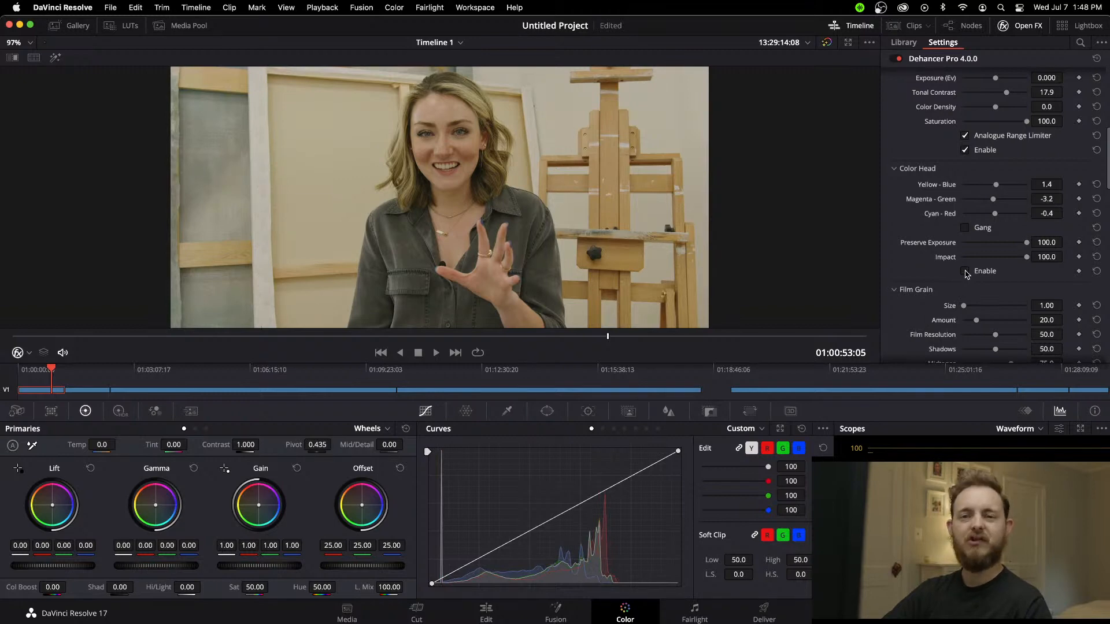
left_click(965, 272)
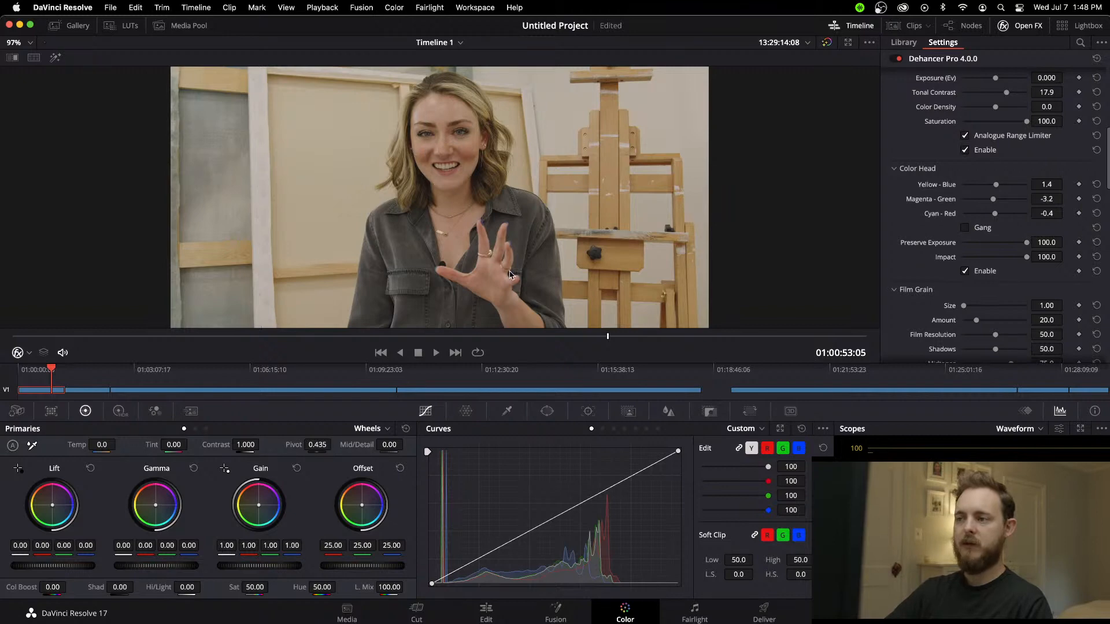
scroll(971, 238, "down", 2)
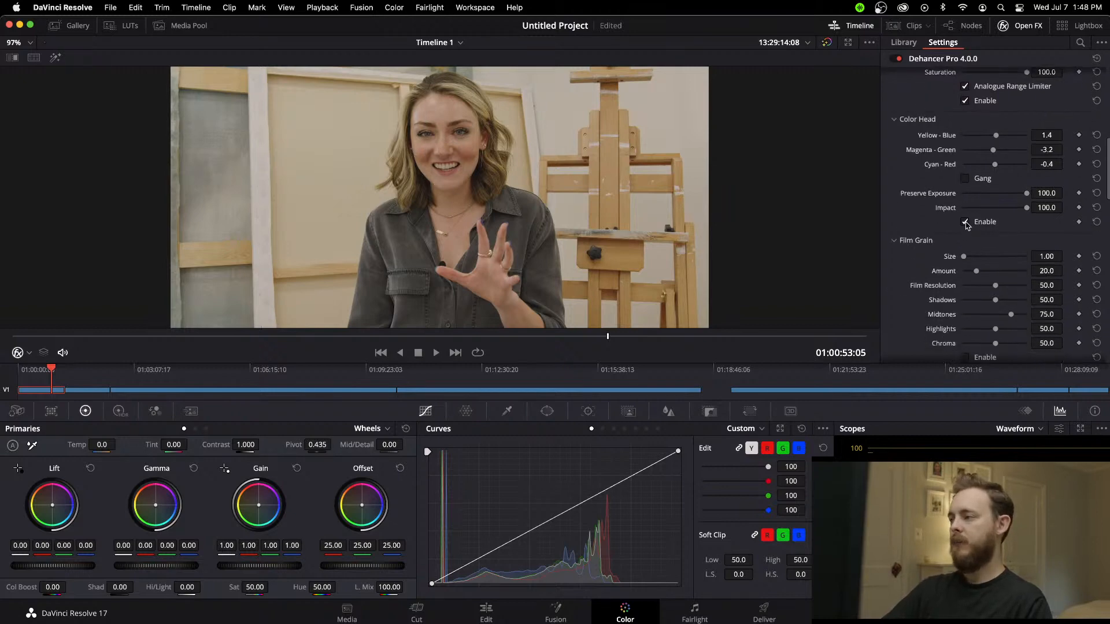
left_click(966, 223)
left_click(965, 223)
left_click(965, 223)
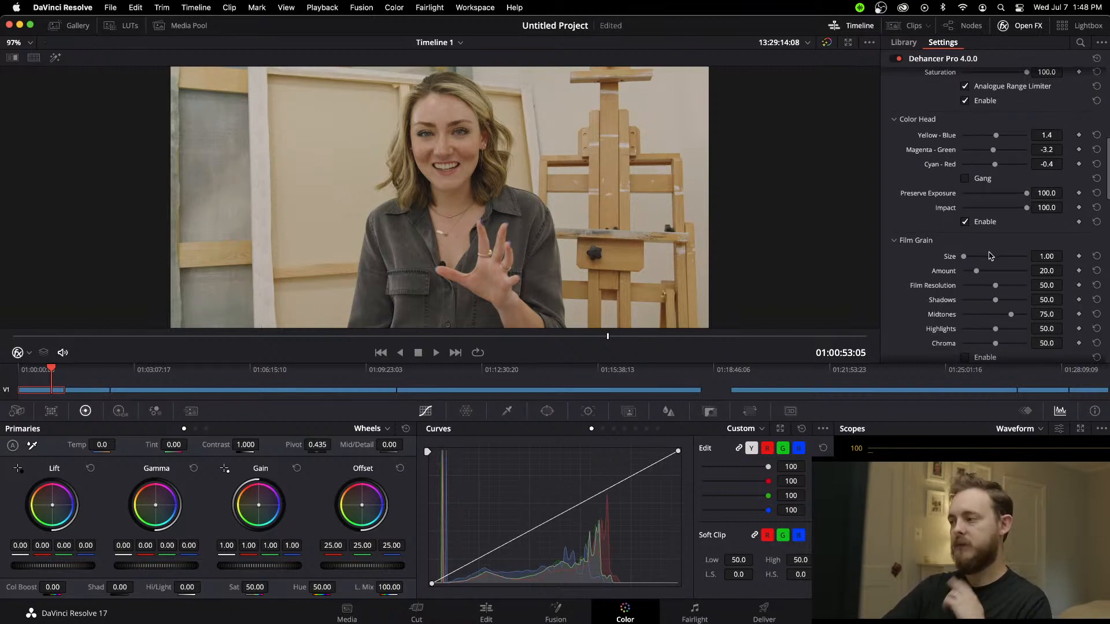
Step: Enable Film Grain and set Amount to 10.1, Film Resolution to 20.2, Shadows to 23.0, Midtones to 45.0 and Highlights to 41.3
scroll(991, 256, "down", 2)
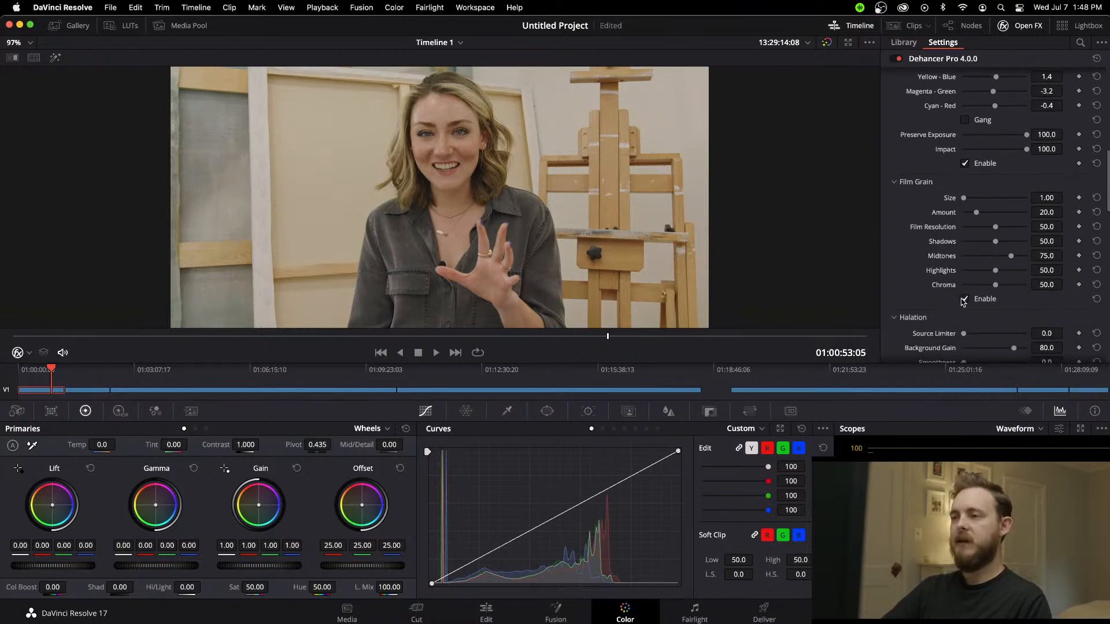
scroll(455, 220, "up", 4)
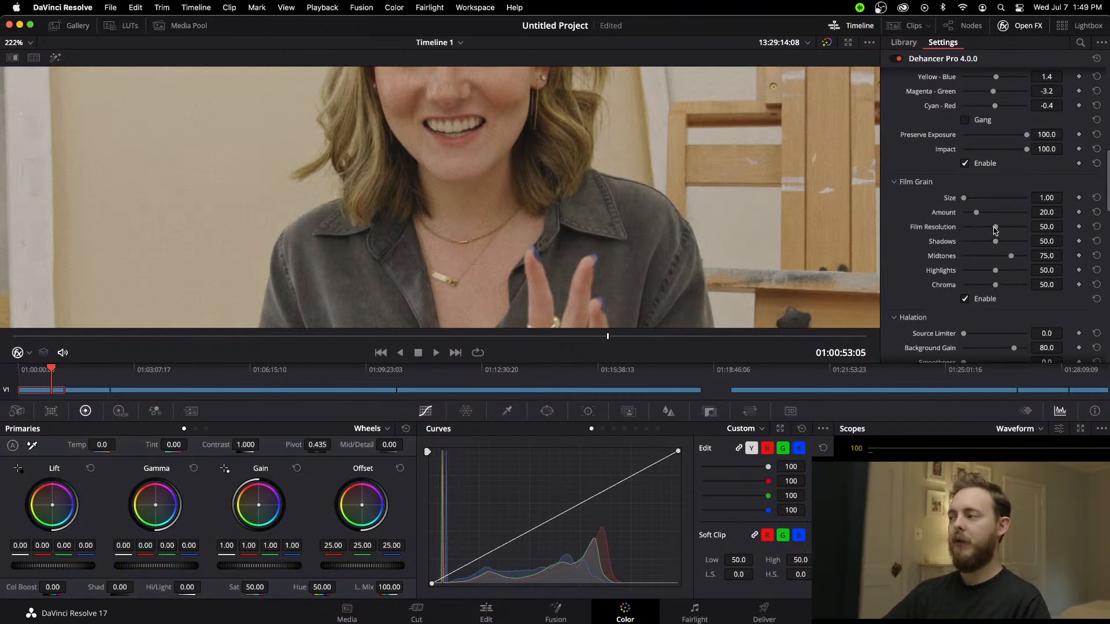
scroll(965, 236, "up", 1)
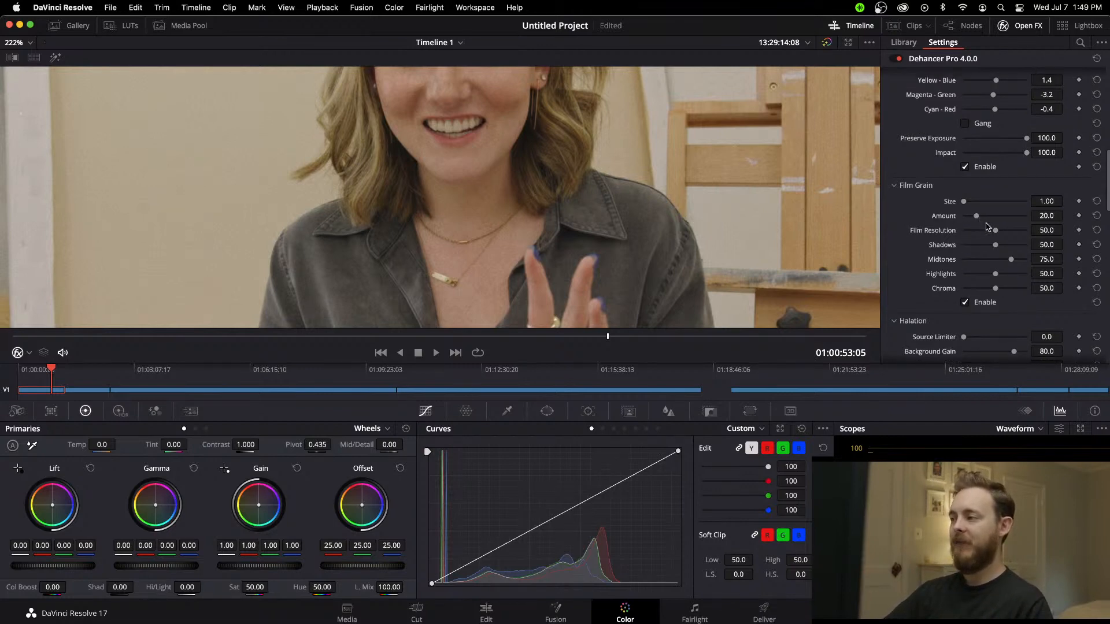
scroll(699, 207, "up", 2)
scroll(700, 206, "down", 3)
scroll(700, 207, "up", 3)
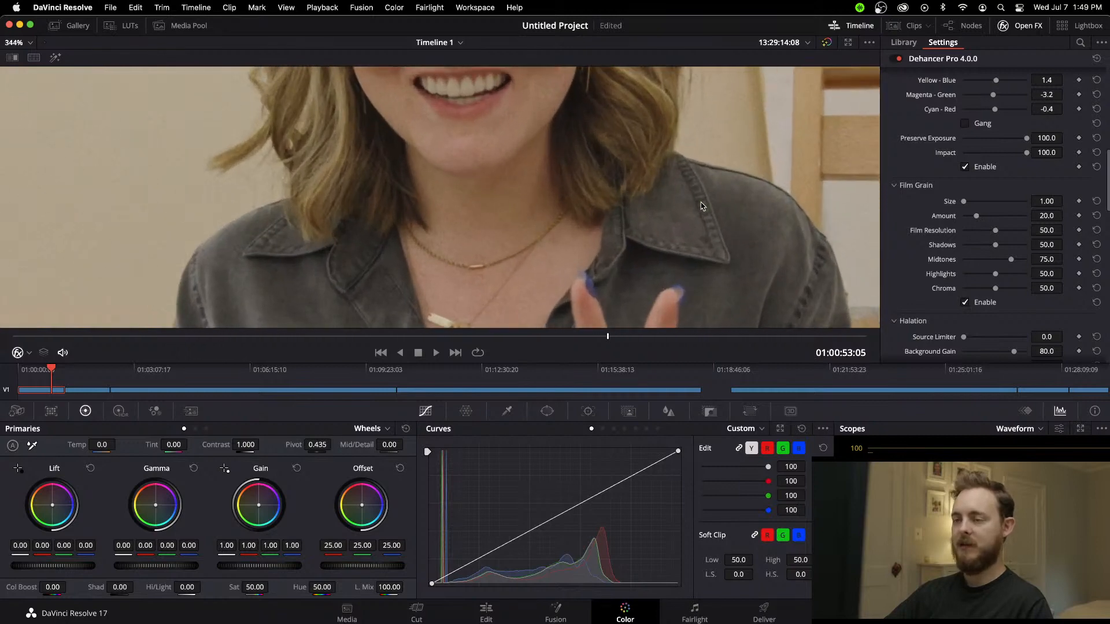
left_click_drag(977, 216, 991, 275)
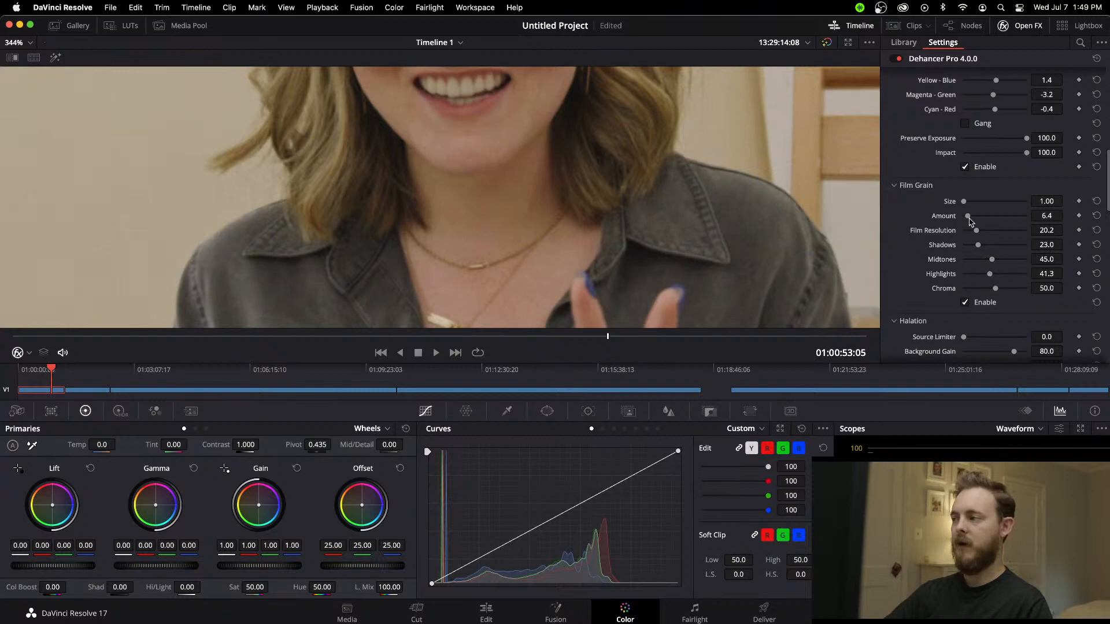
left_click_drag(970, 217, 971, 217)
scroll(743, 198, "down", 5)
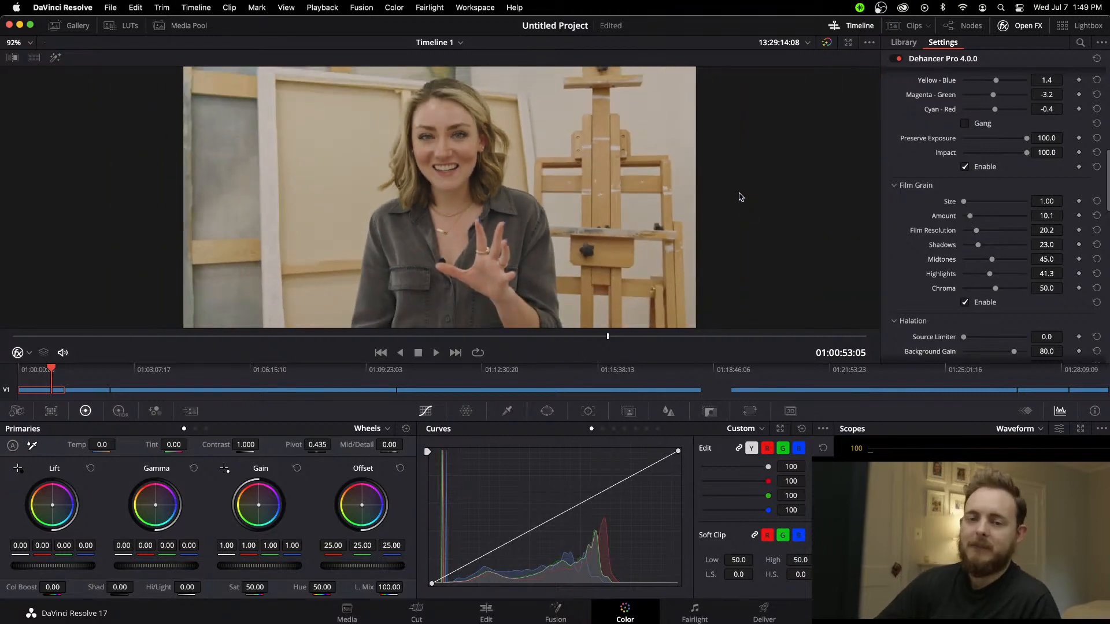
Step: Enable Dehancer's Bloom section and switch on its Mask Mode
scroll(907, 243, "down", 5)
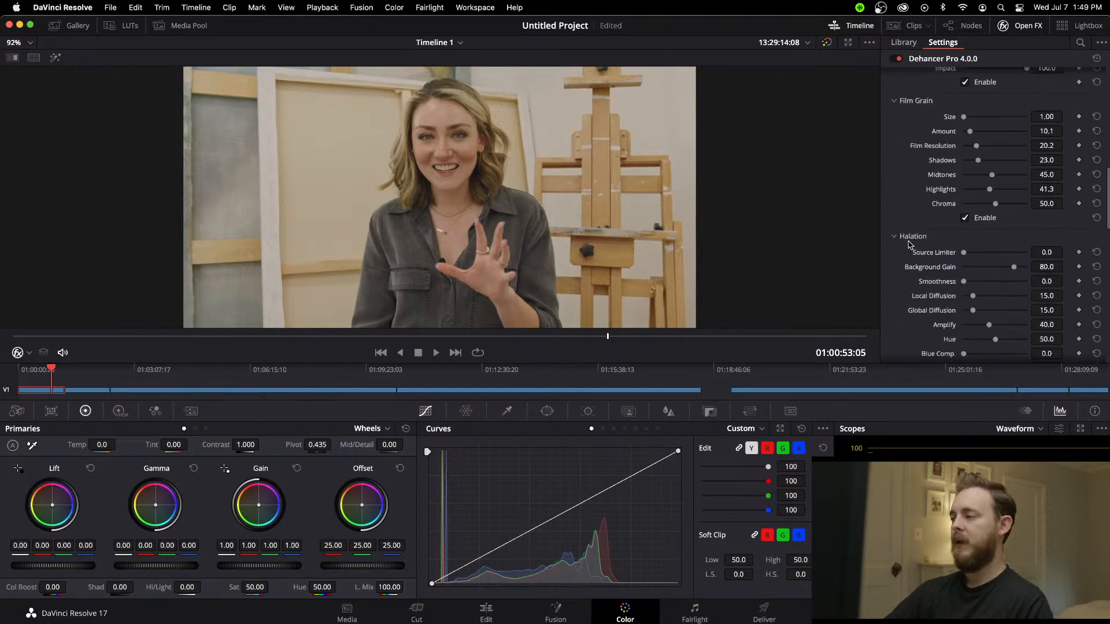
scroll(951, 240, "down", 3)
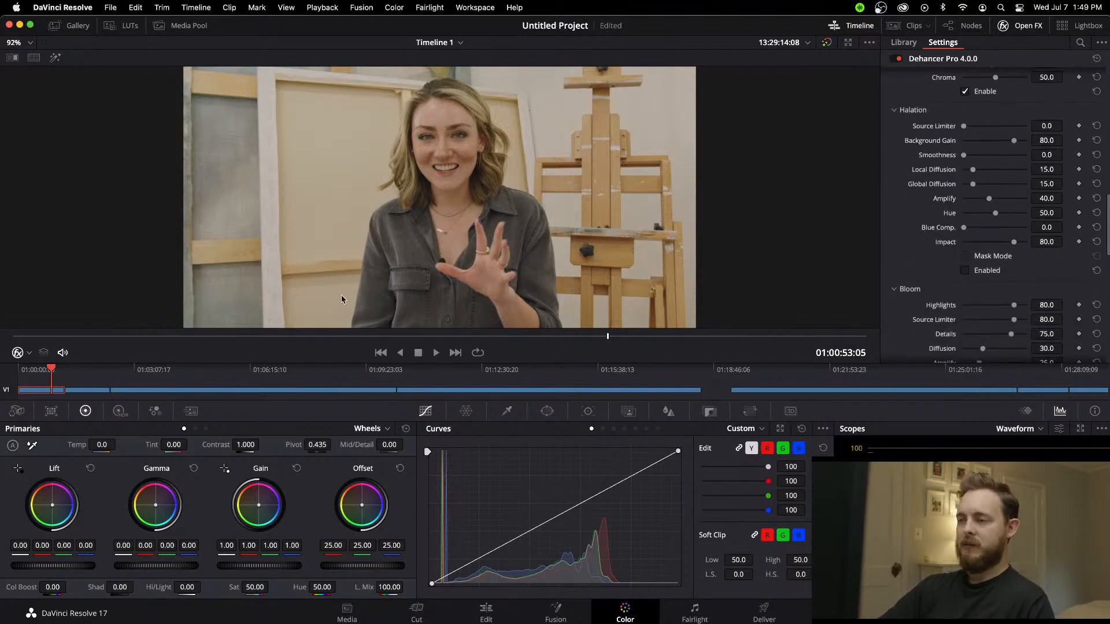
scroll(957, 224, "down", 8)
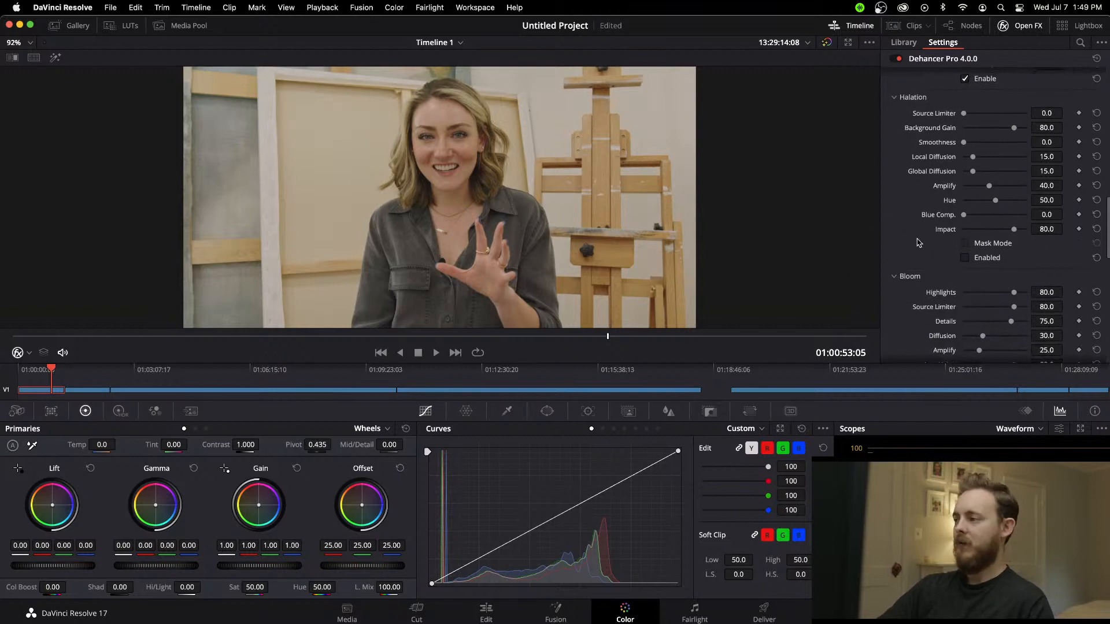
left_click(964, 295)
left_click(964, 298)
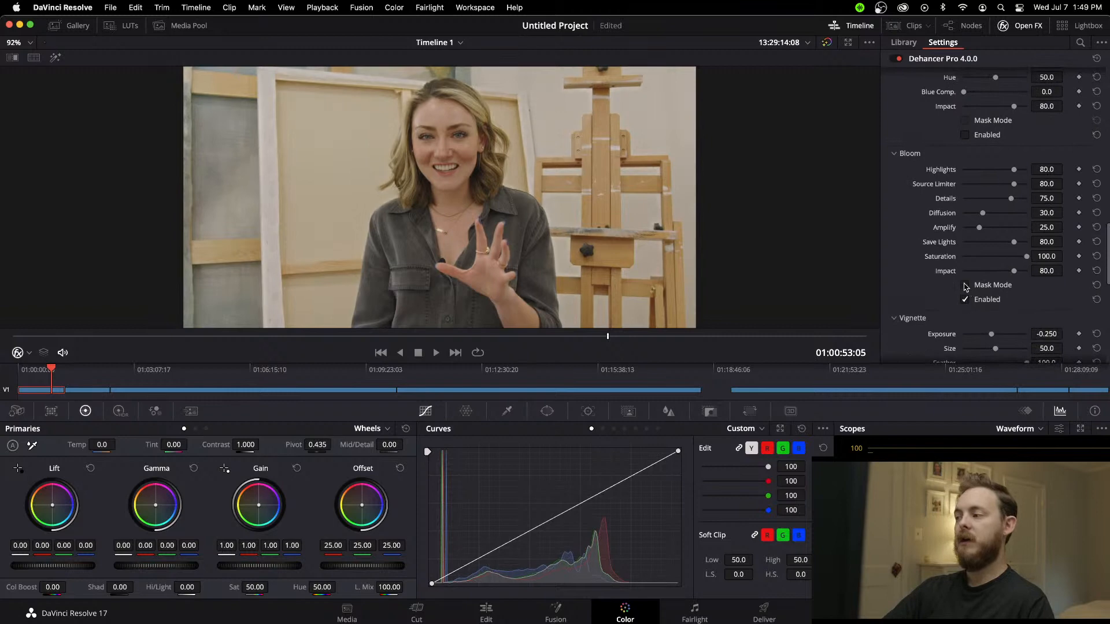
left_click(964, 285)
left_click(964, 286)
left_click(963, 287)
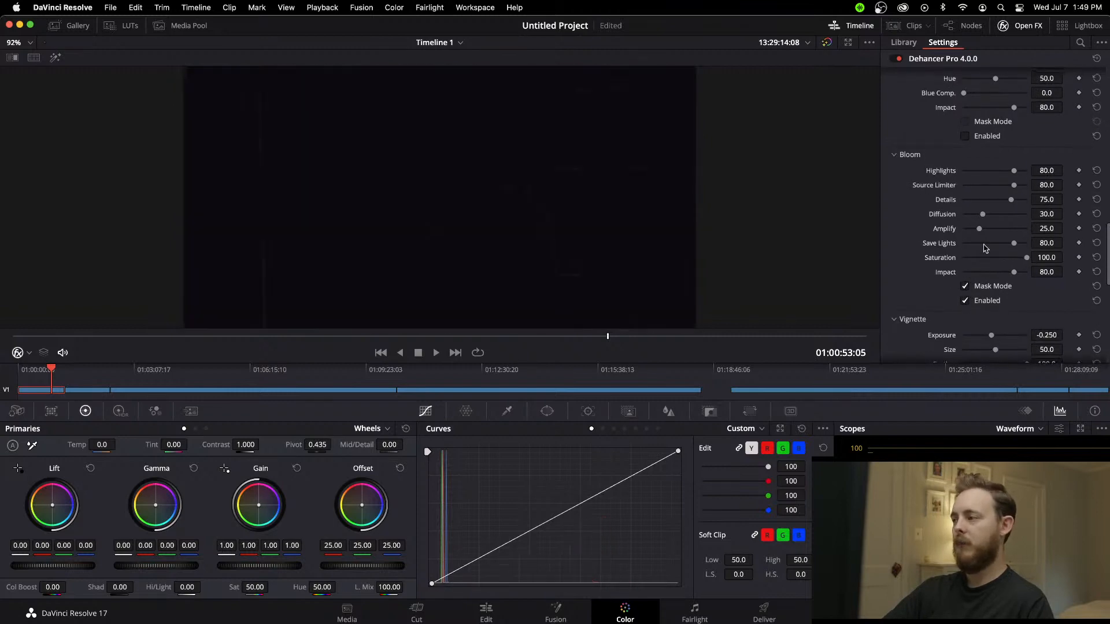
Step: Raise Bloom's Highlights, Source Limiter, Details, Diffusion, Amplify and Impact to 100 with Save Lights at 50.5, and check the unmasked result
left_click_drag(979, 227, 1040, 171)
left_click_drag(1014, 243, 1032, 271)
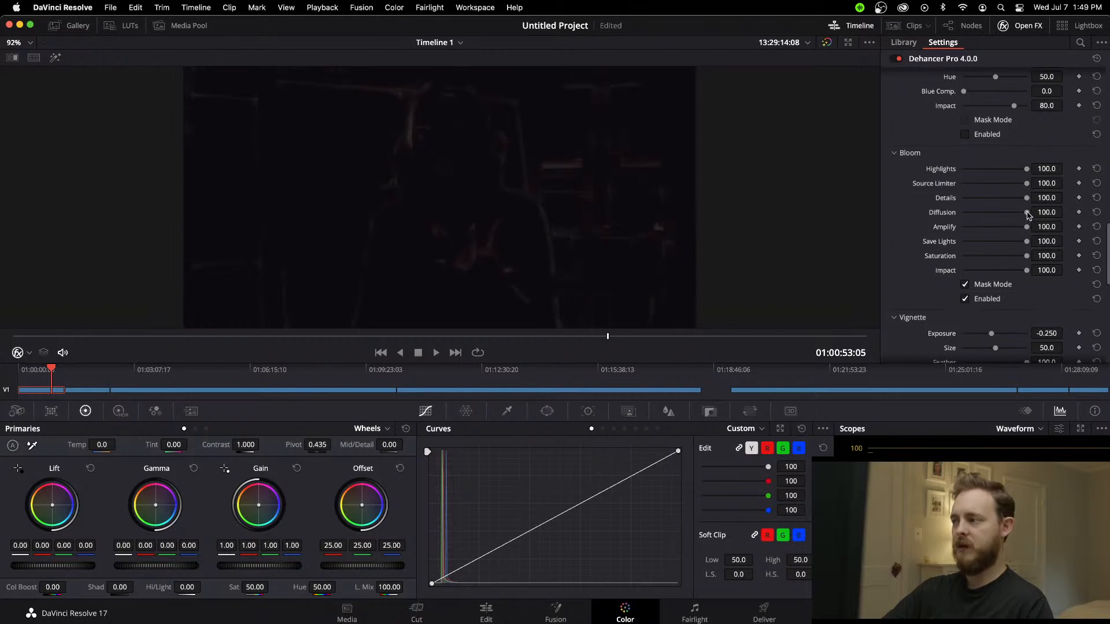
left_click_drag(1028, 215, 996, 243)
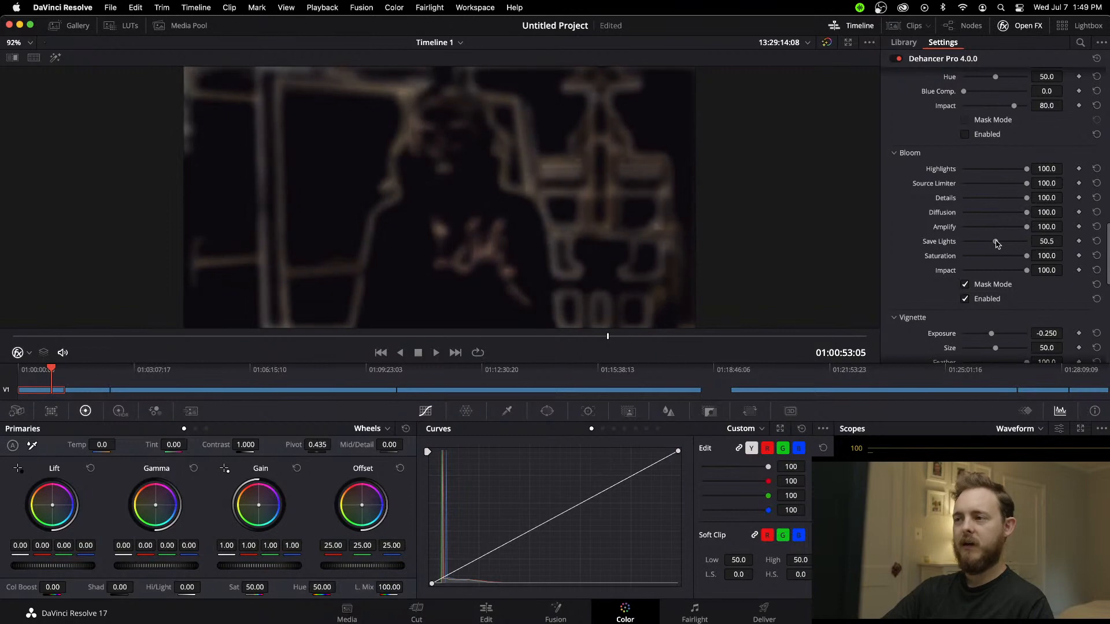
left_click(965, 285)
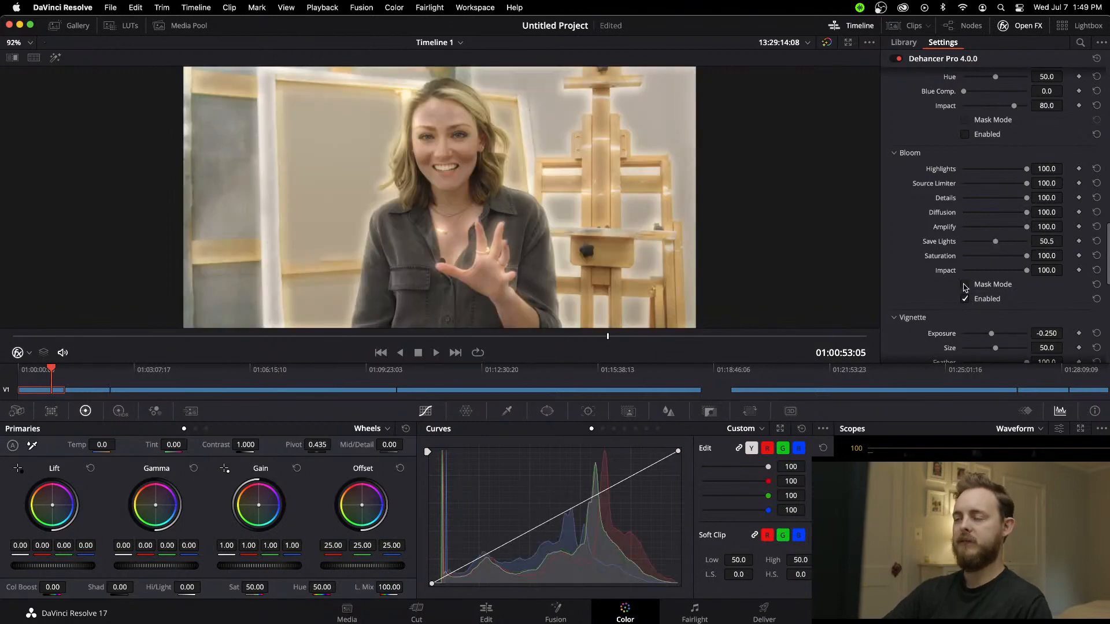
left_click(964, 285)
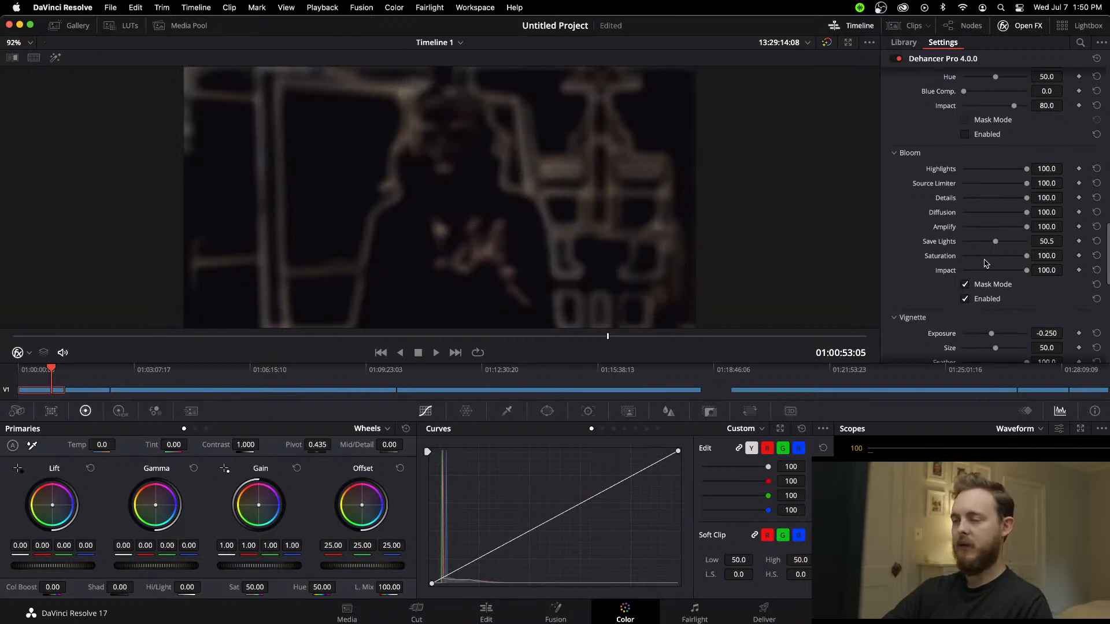
Step: Set Bloom to Highlights 83.5, Source Limiter 98.2, Details 72.5, Diffusion 87.2, Amplify 66.1 and Save Lights 56.0, and turn off Mask Mode
left_click_drag(991, 242, 1013, 200)
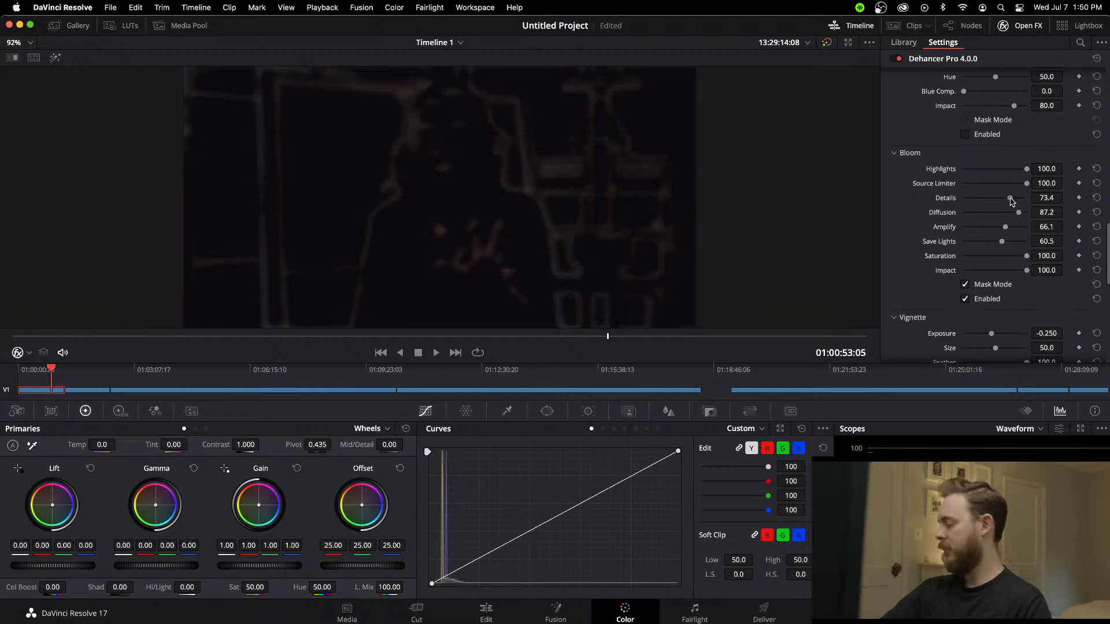
mouse_move(1027, 185)
left_mouse_down()
mouse_move(992, 187)
mouse_move(1027, 184)
mouse_move(1021, 169)
mouse_move(1006, 169)
mouse_move(1018, 173)
left_mouse_up()
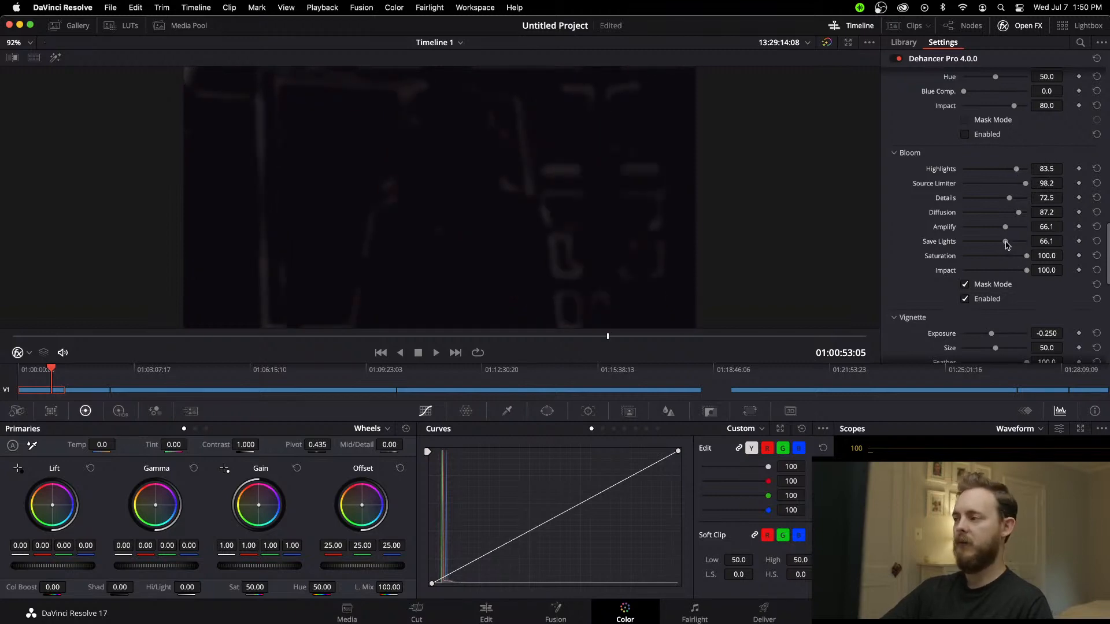
left_click_drag(1002, 242, 1001, 245)
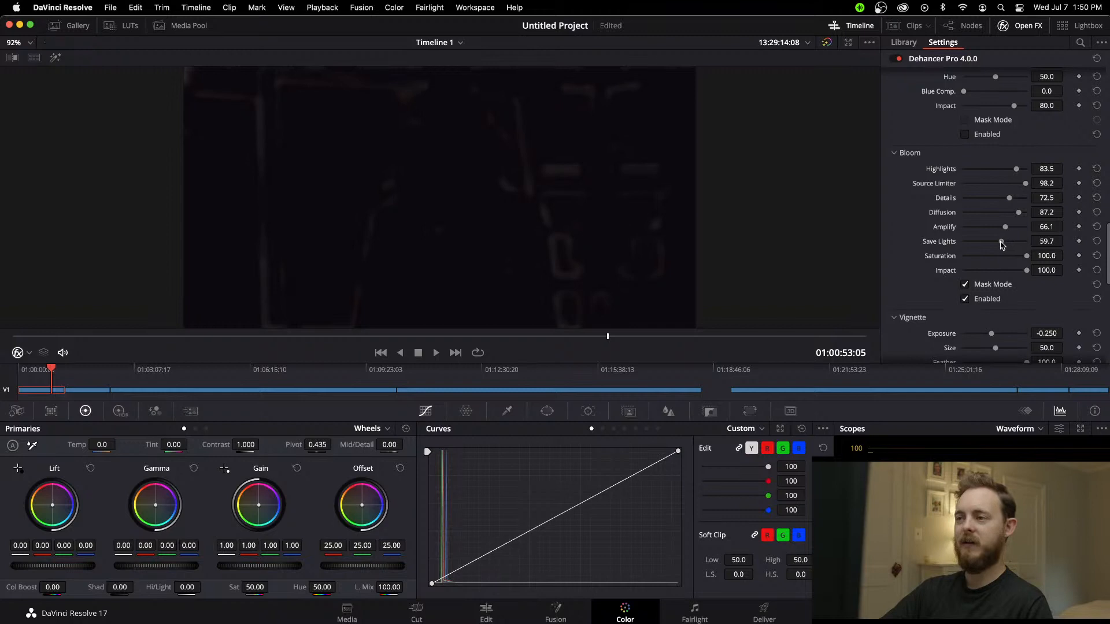
left_click(965, 285)
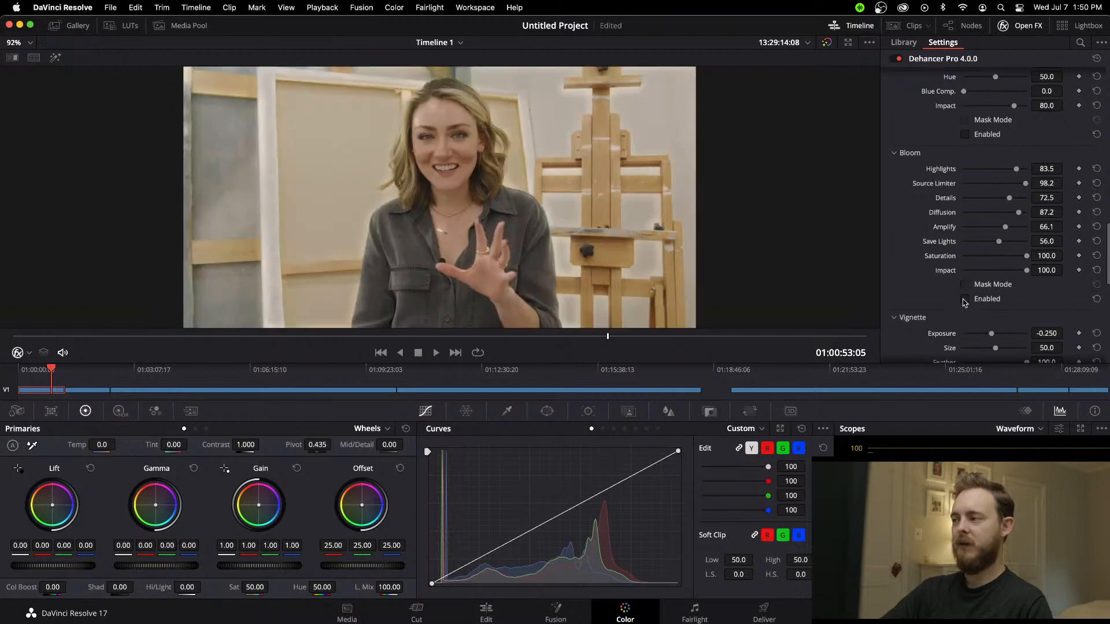
left_click(964, 300)
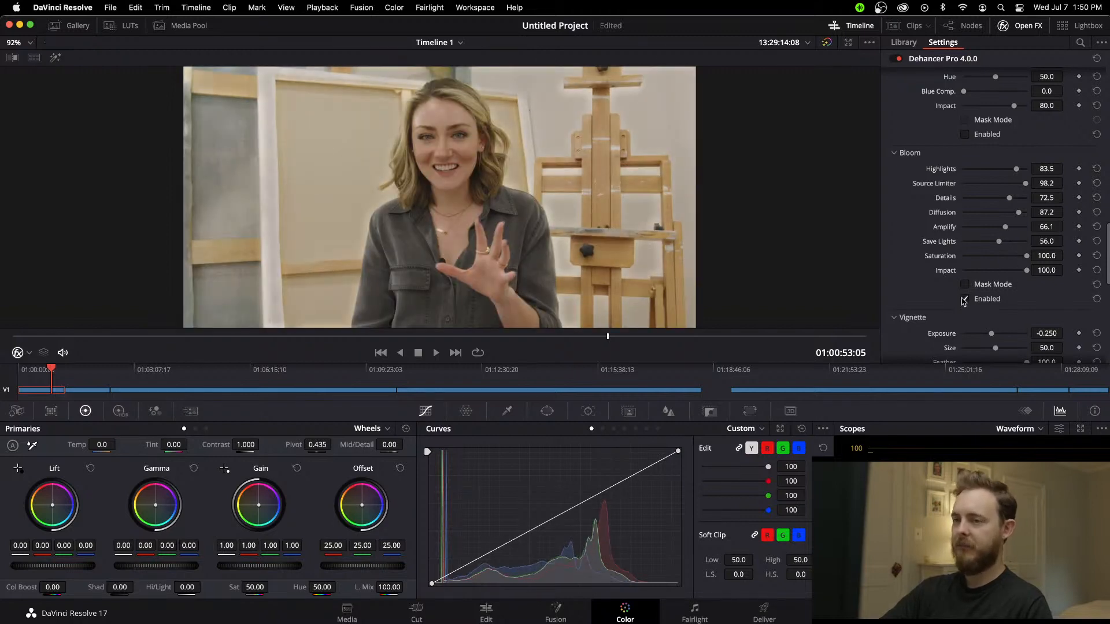
Step: Lower Bloom's Amplify to 9.1 in the Dehancer Pro settings
left_click_drag(1005, 227, 974, 229)
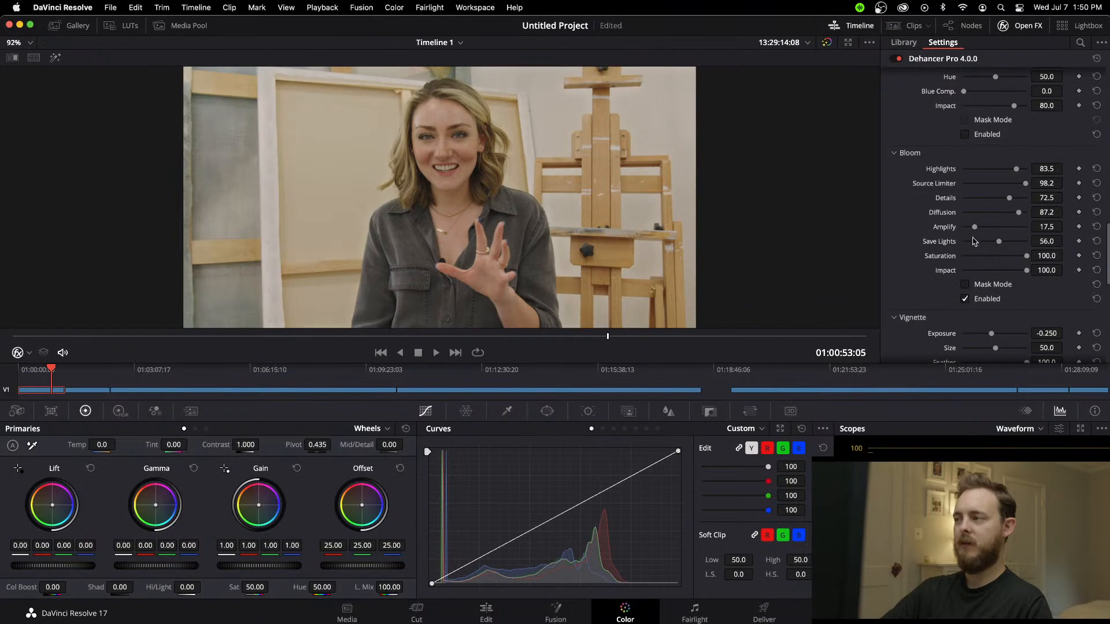
left_click_drag(974, 227, 969, 227)
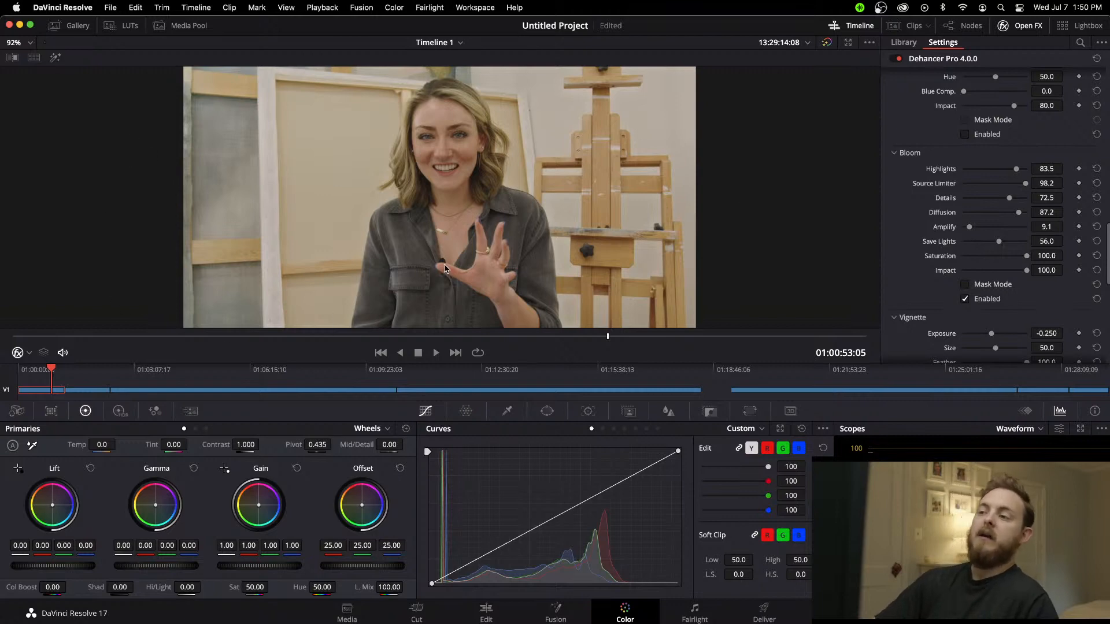
scroll(1052, 270, "up", 10)
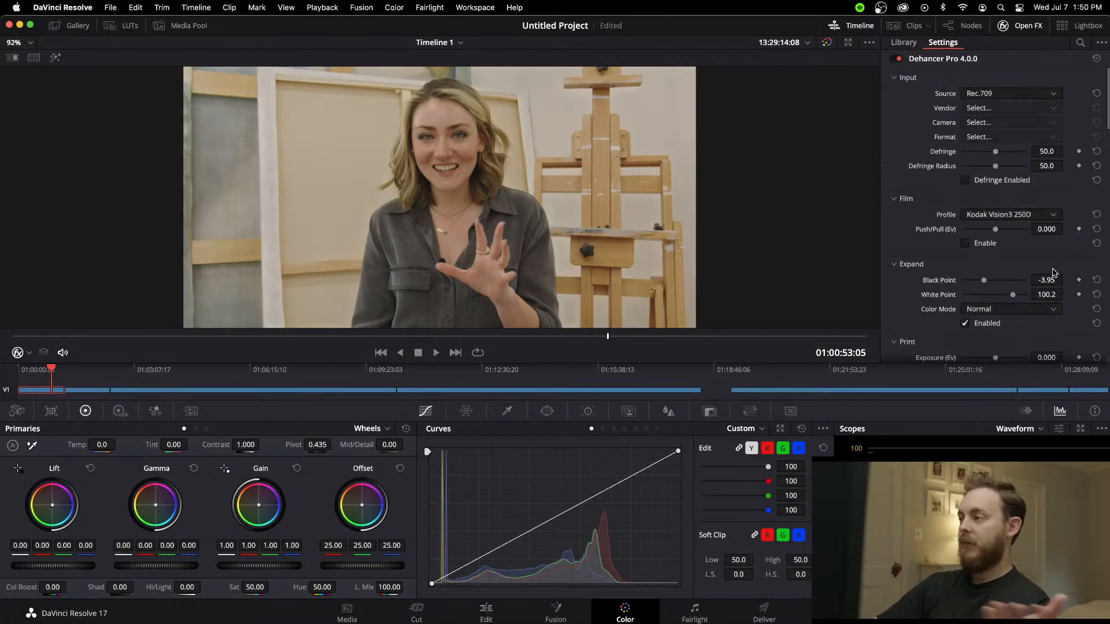
Step: Compare the interview clip with and without its grade in an enlarged viewer, with the effects settings hidden
scroll(307, 192, "up", 2)
scroll(307, 193, "up", 1)
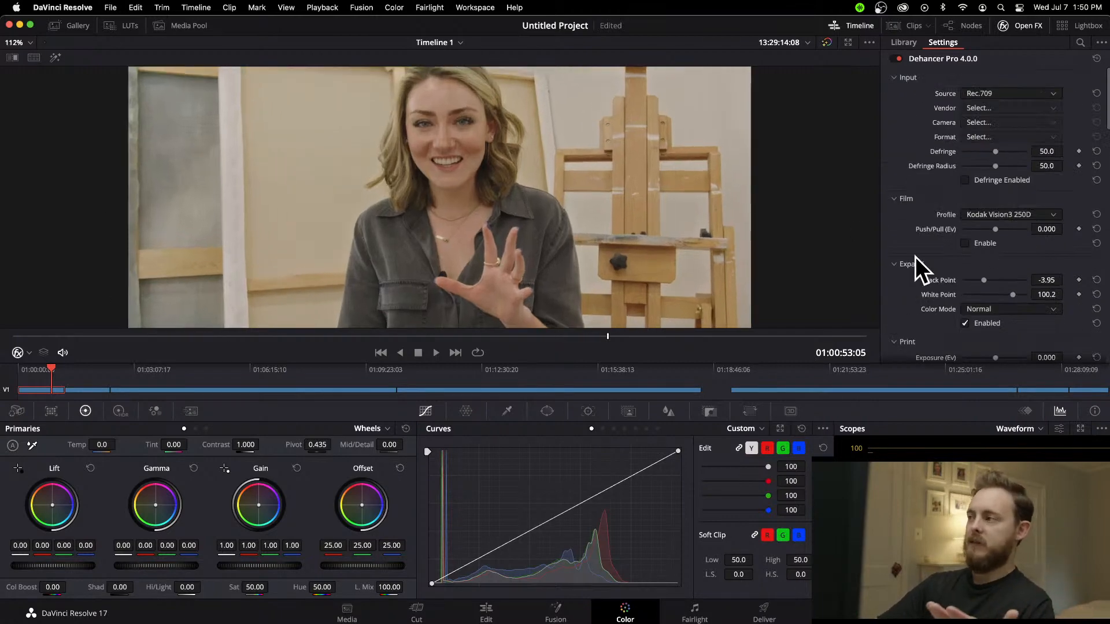
left_click(828, 43)
scroll(775, 193, "down", 6)
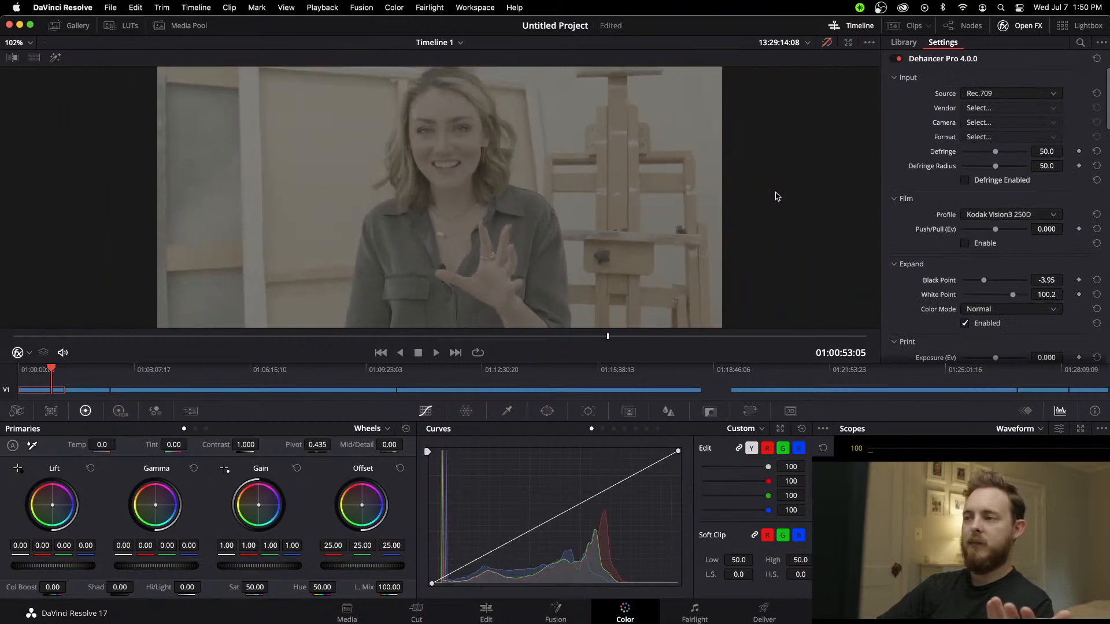
left_click(1016, 27)
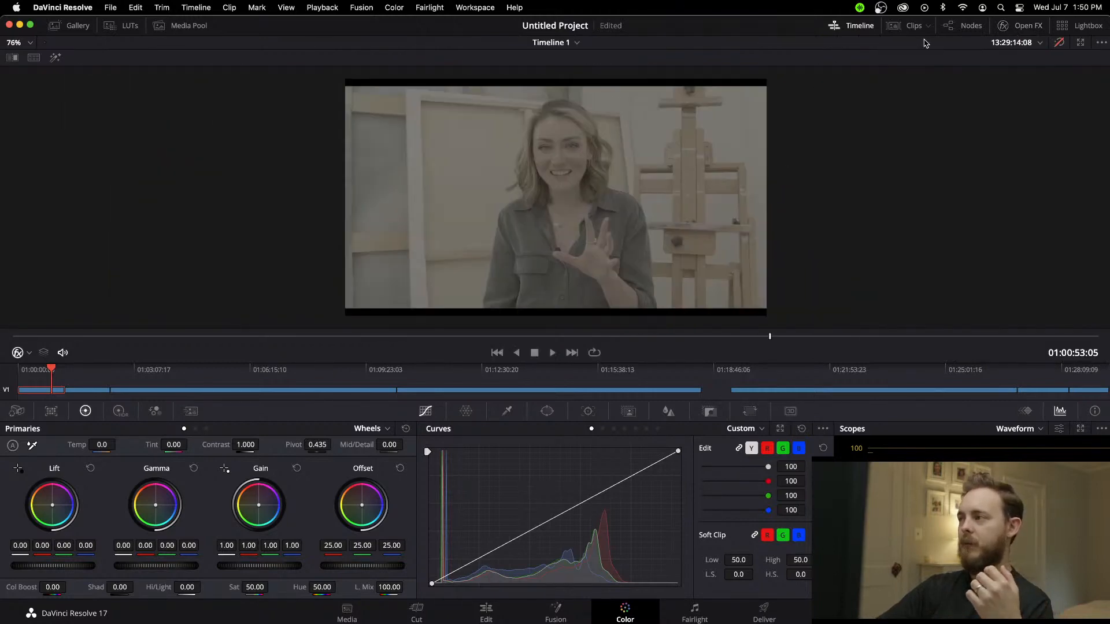
scroll(823, 194, "up", 4)
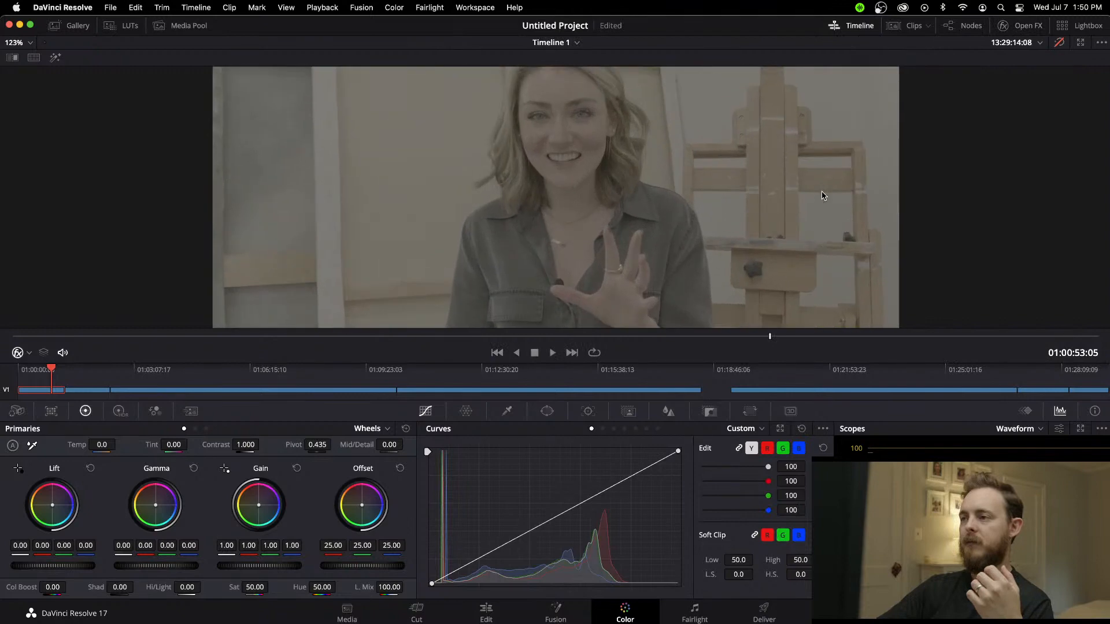
scroll(822, 193, "down", 2)
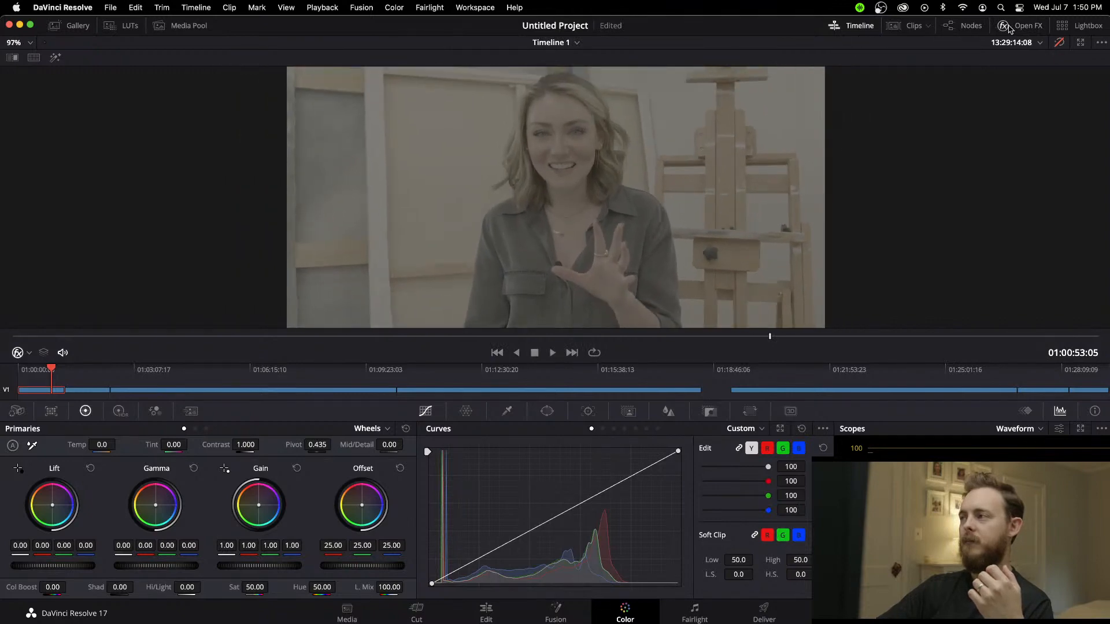
left_click(1059, 43)
left_click(1060, 43)
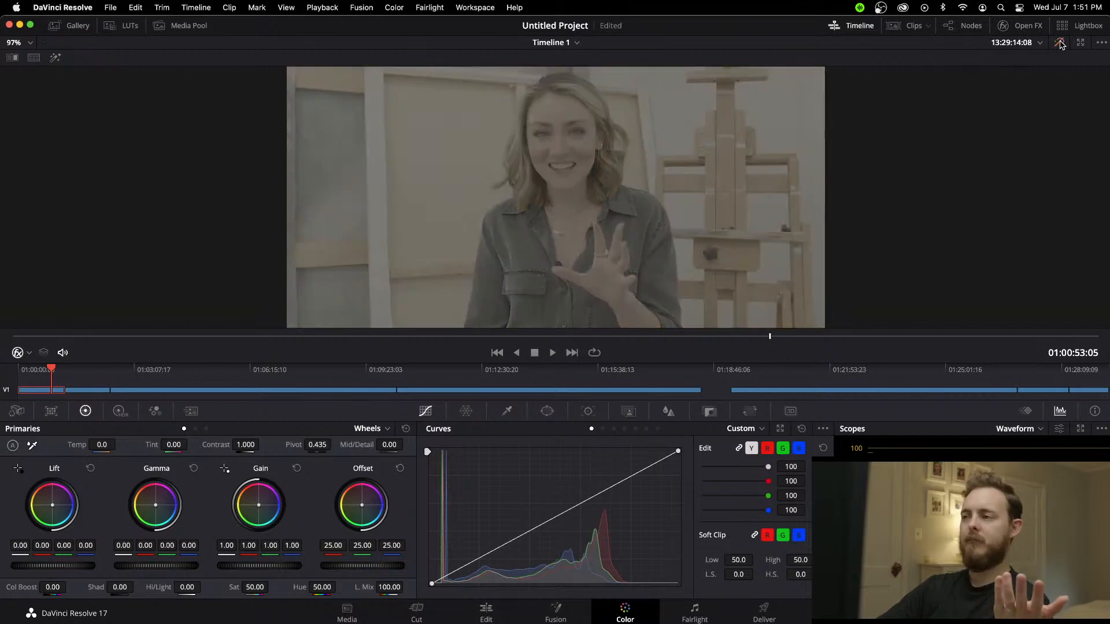
left_click(1059, 44)
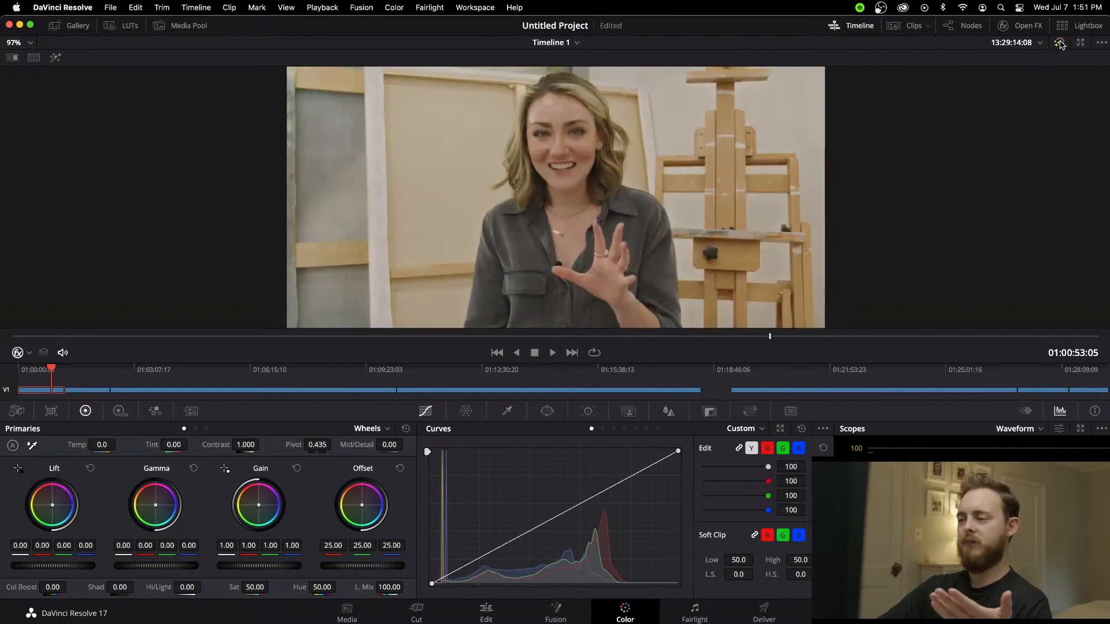
left_click(1059, 44)
left_click(1059, 43)
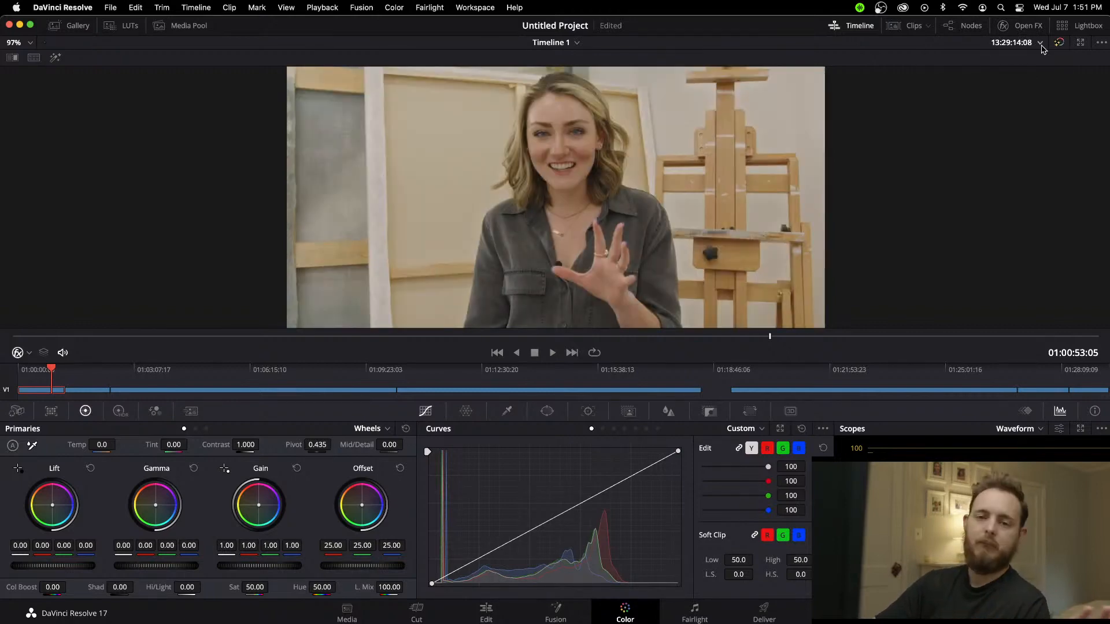
Step: Bring back the node graph, select the BASE node and inspect the graded interview frame at different magnifications
left_click(956, 27)
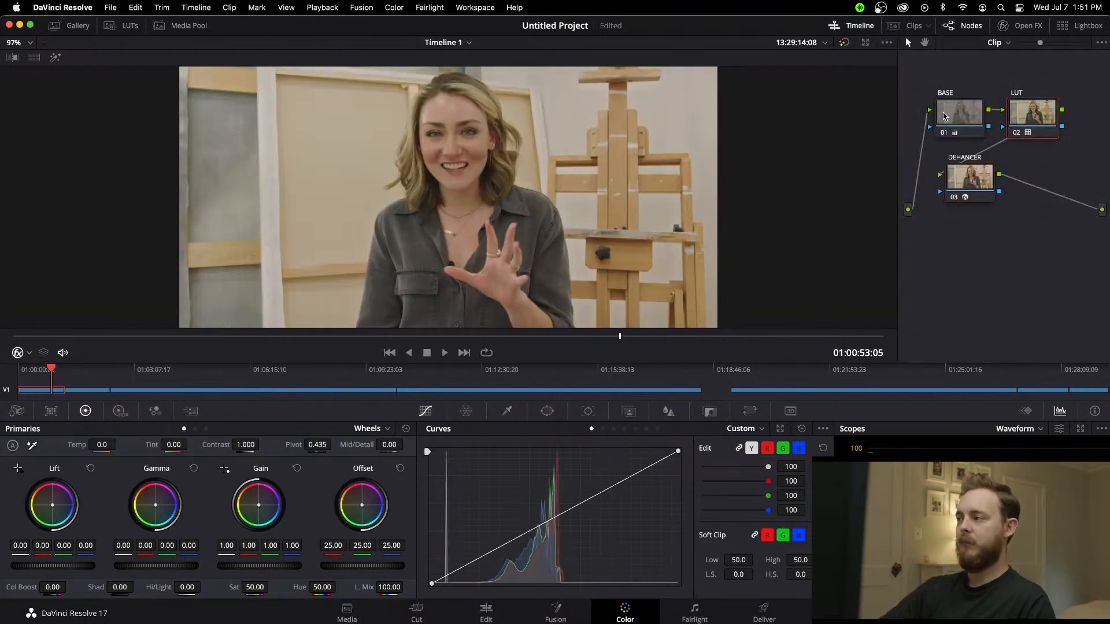
left_click(944, 116)
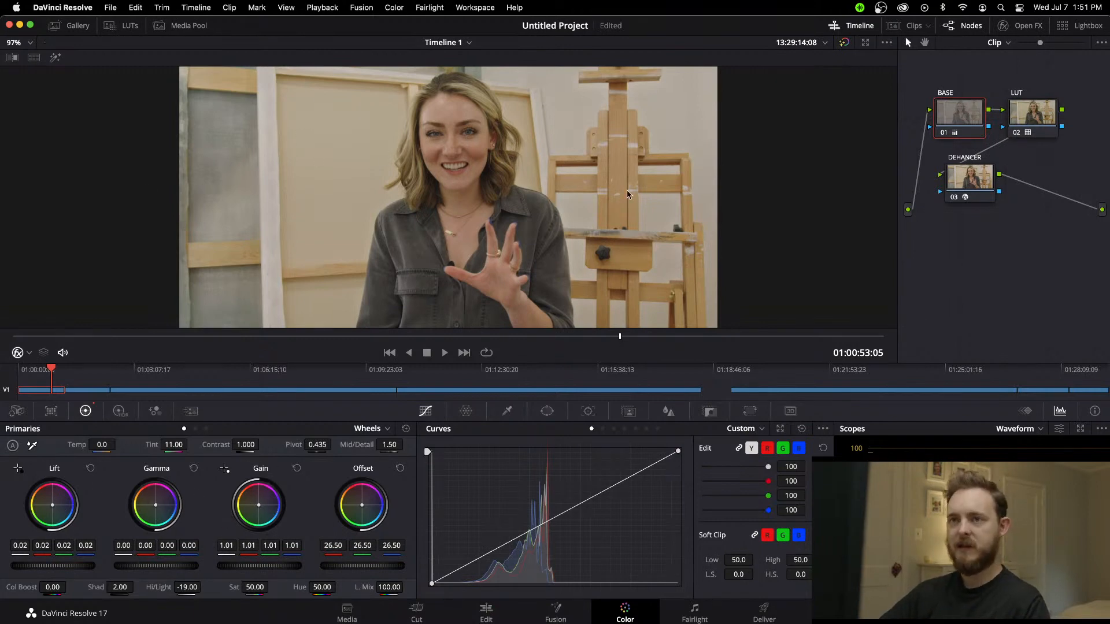
scroll(409, 171, "down", 3)
scroll(420, 180, "up", 1)
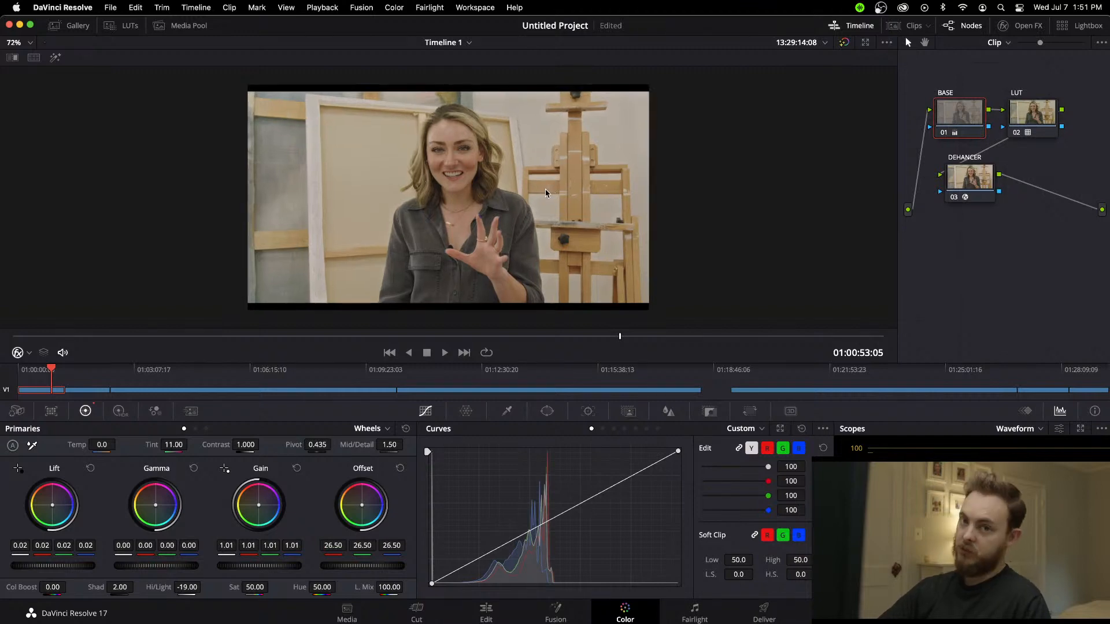
scroll(547, 193, "up", 2)
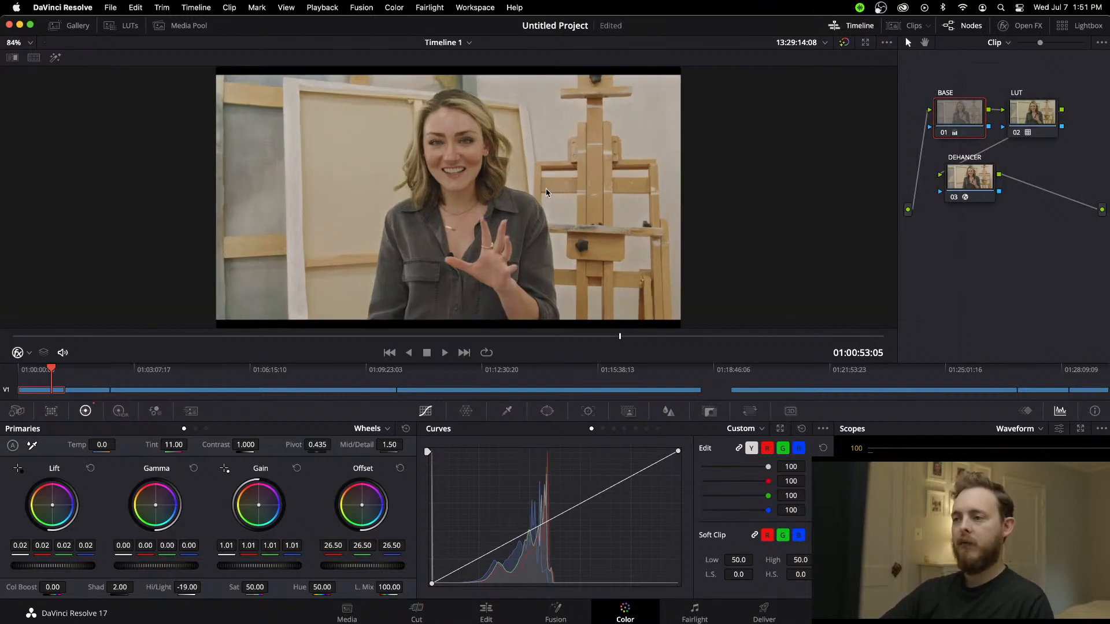
scroll(550, 218, "down", 1)
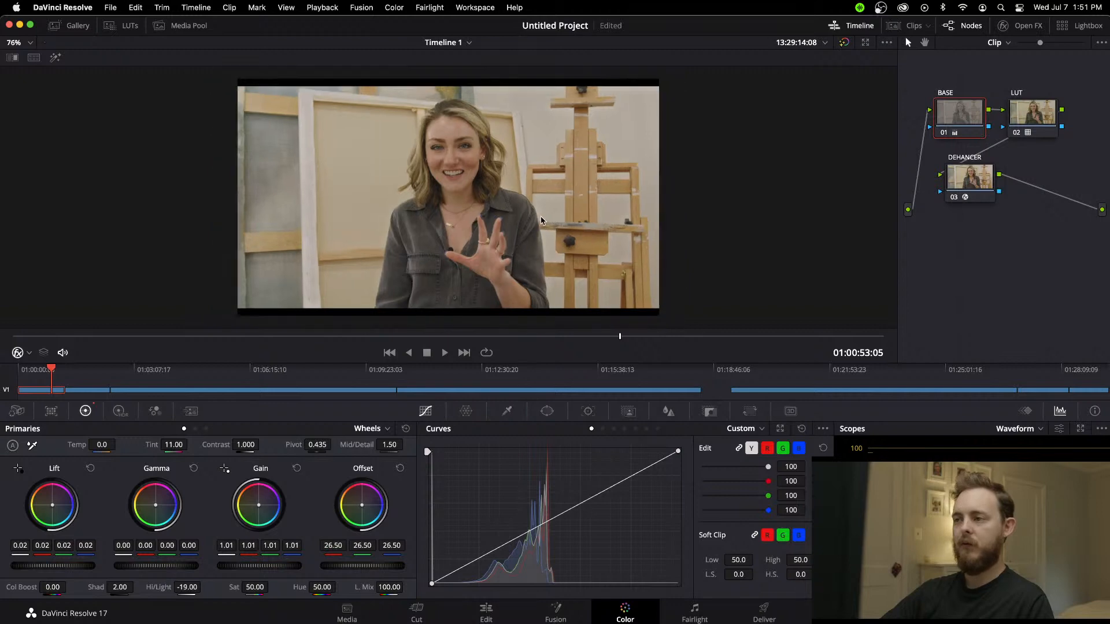
scroll(541, 220, "up", 3)
scroll(541, 220, "down", 3)
scroll(541, 220, "up", 2)
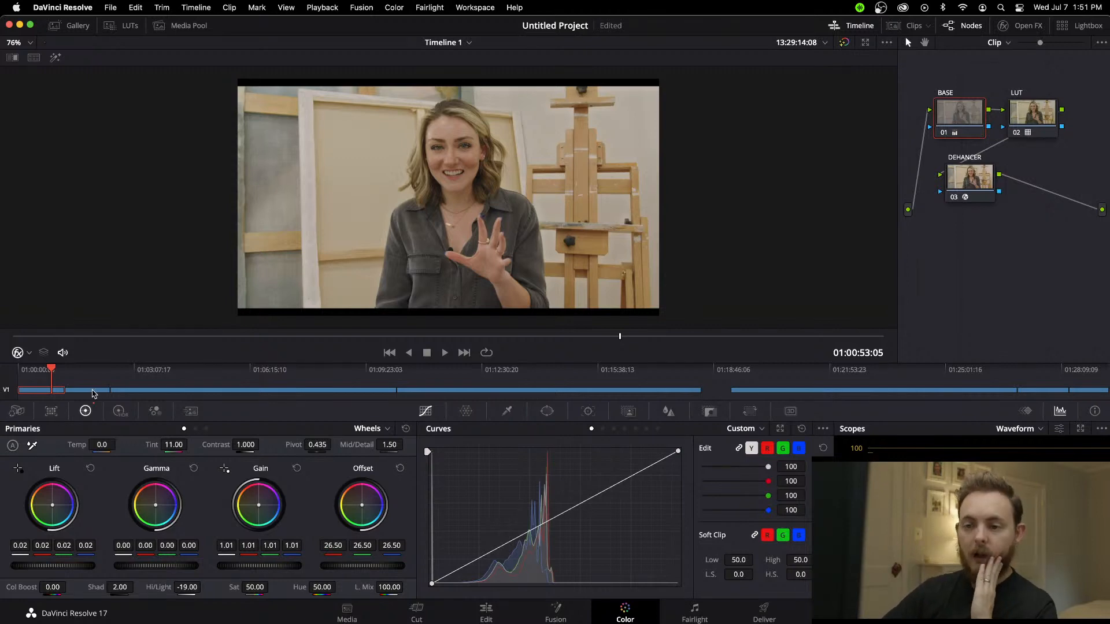
Step: Switch to the second clip on the timeline and park the playhead on the bathtub close-up at 01:01:26:08
left_click(92, 390)
left_click(84, 367)
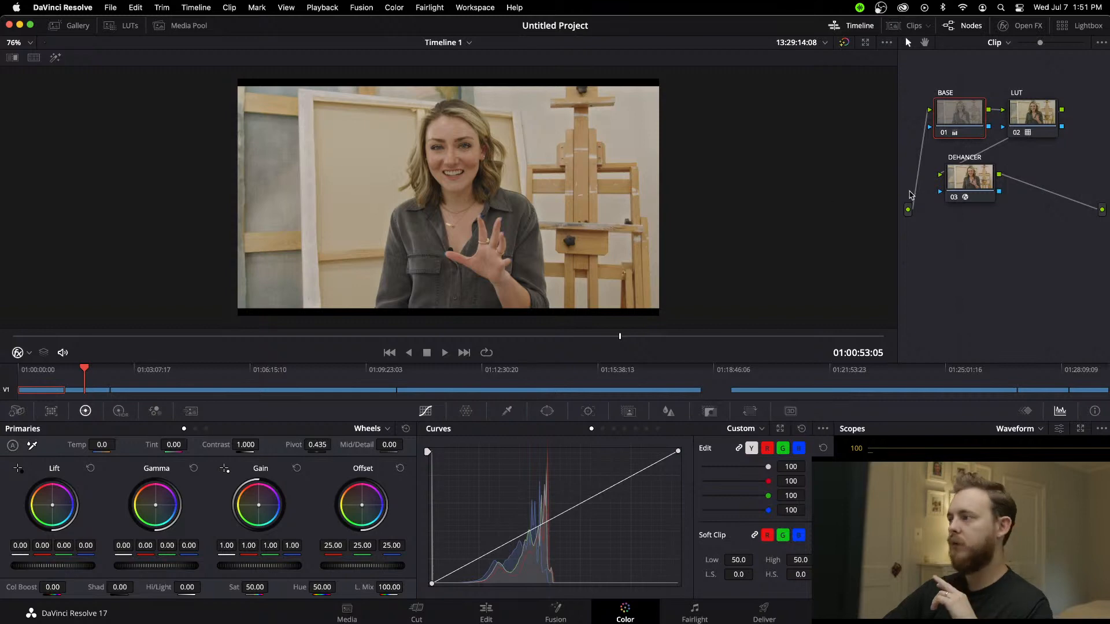
left_click(89, 390)
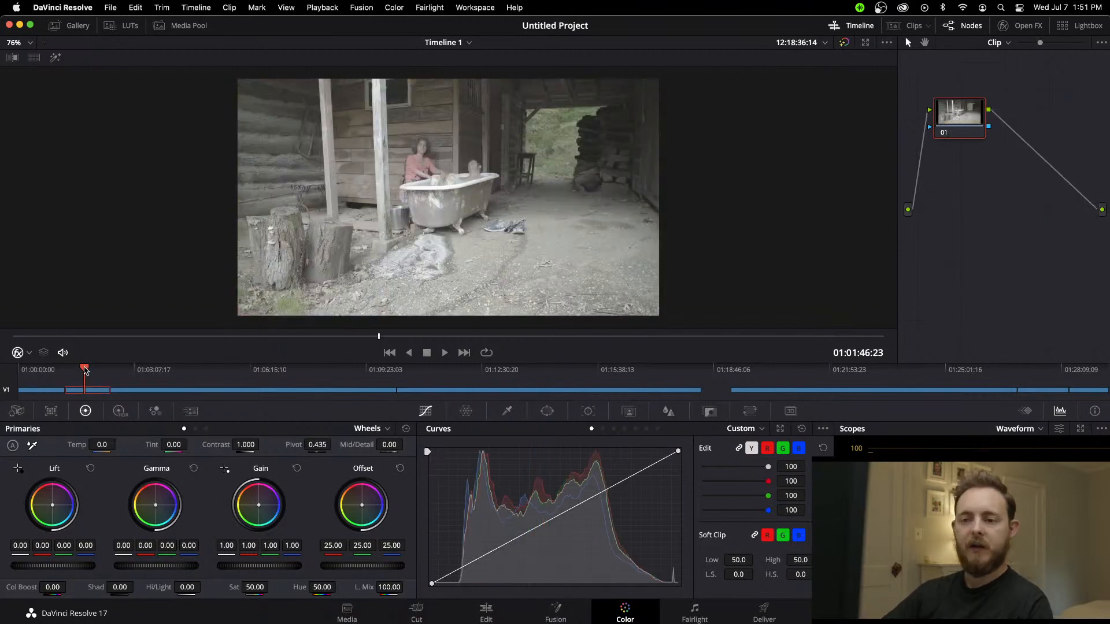
left_click_drag(85, 370, 72, 370)
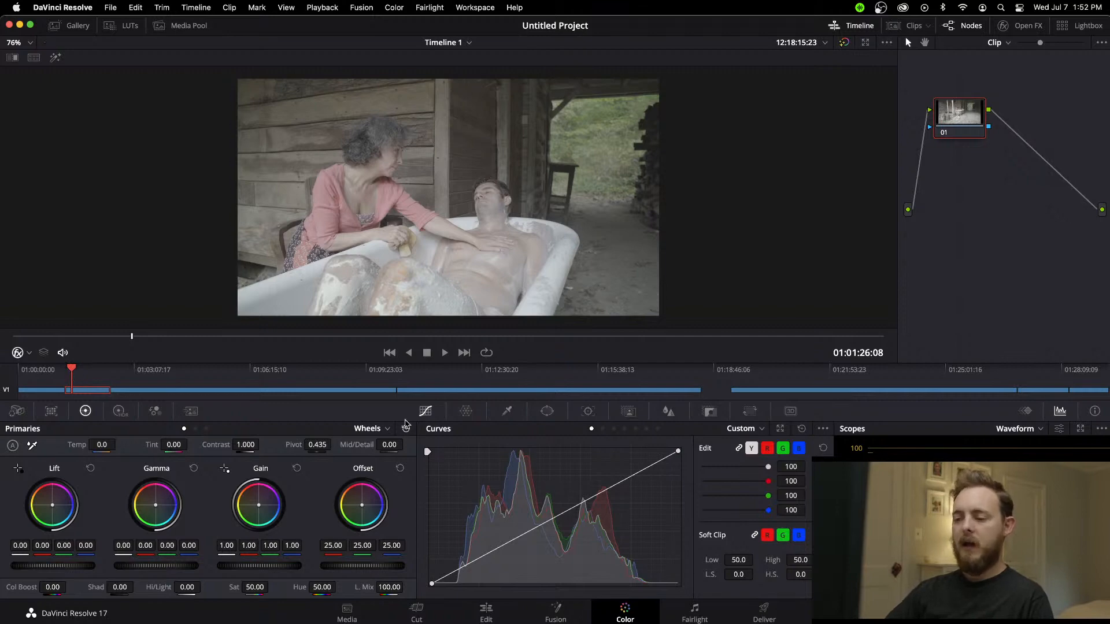
Step: Examine the clip details of C0008PAINTSCENE.MP4 in the media pool, and check the clip's Camera Raw settings on the Color page
left_click(347, 613)
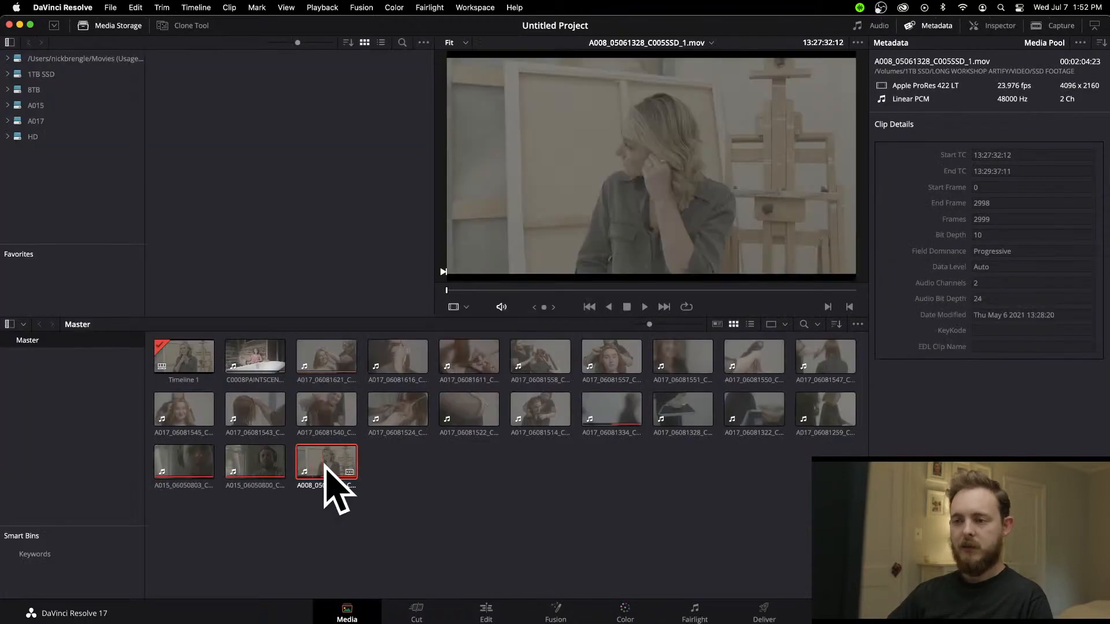
left_click(255, 356)
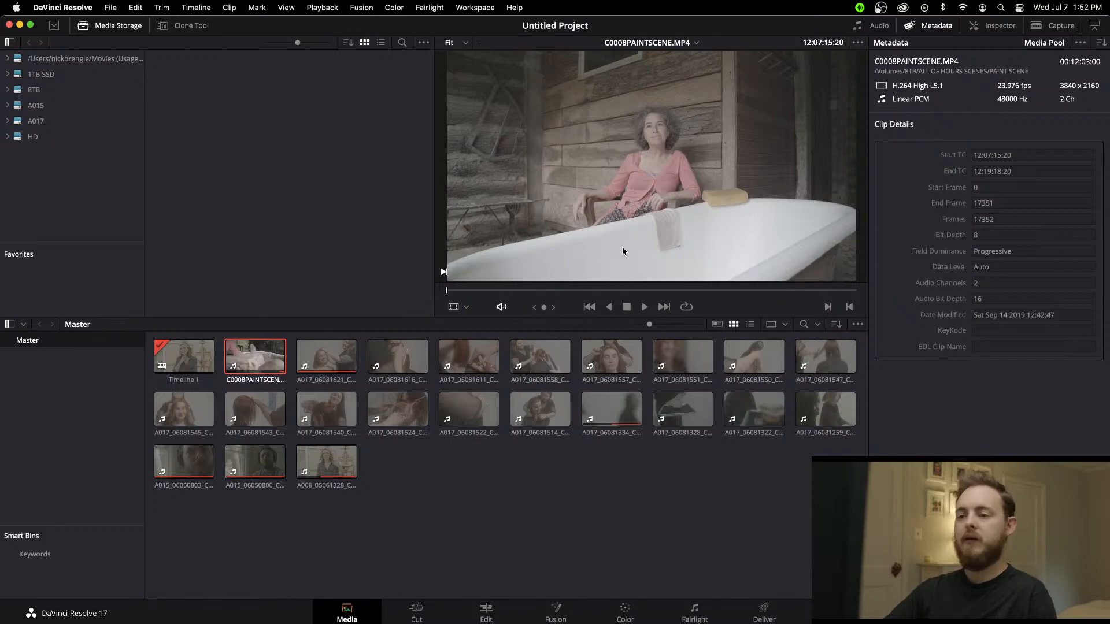
left_click(625, 612)
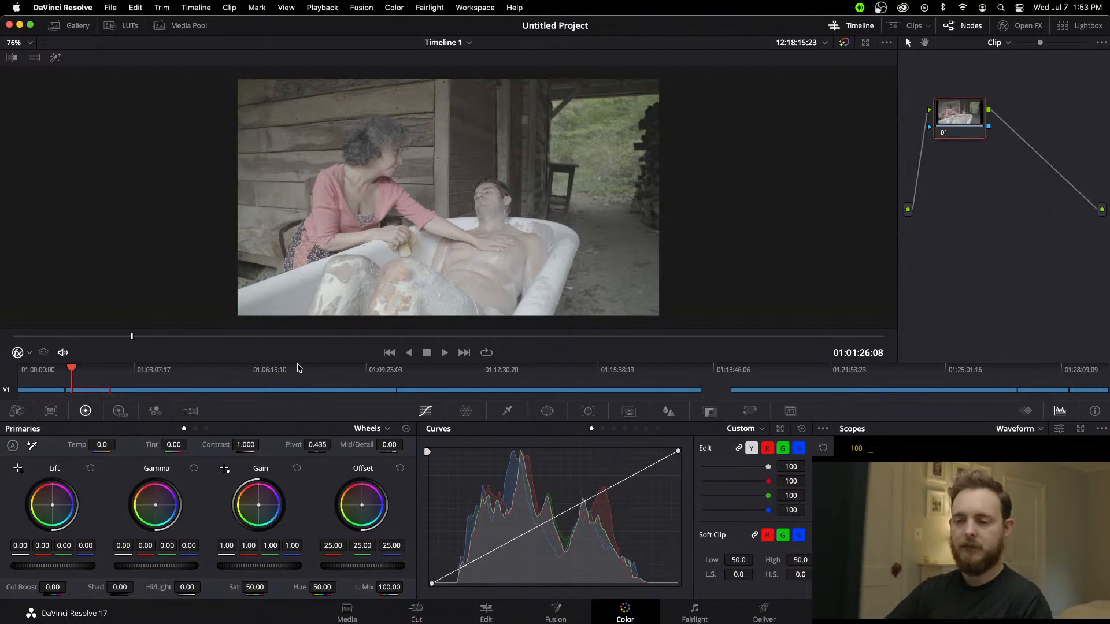
left_click(17, 410)
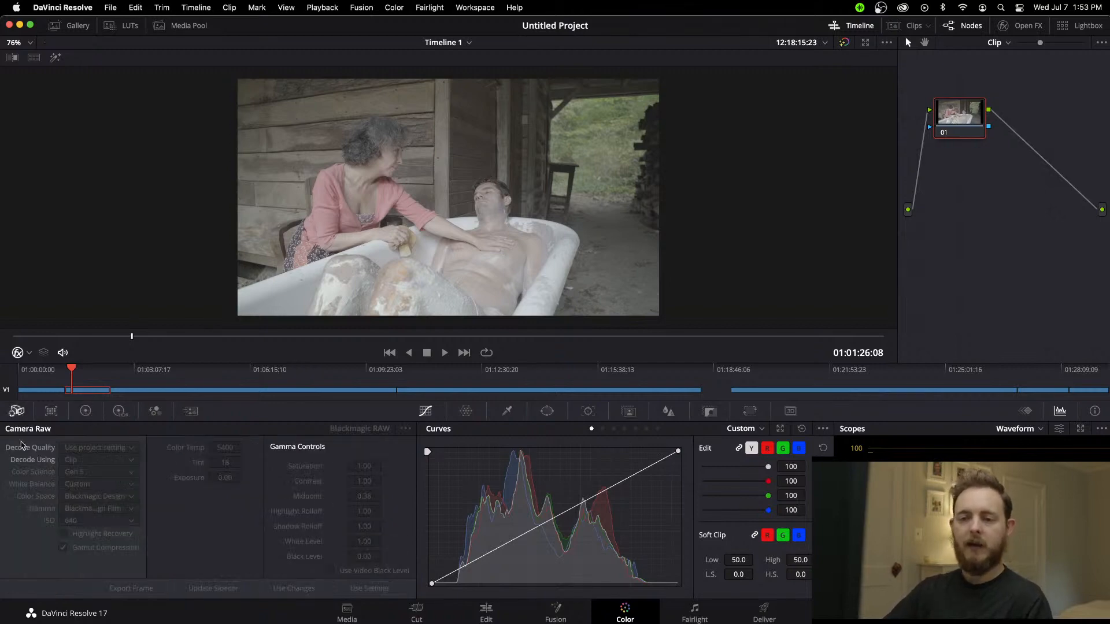
left_click(85, 411)
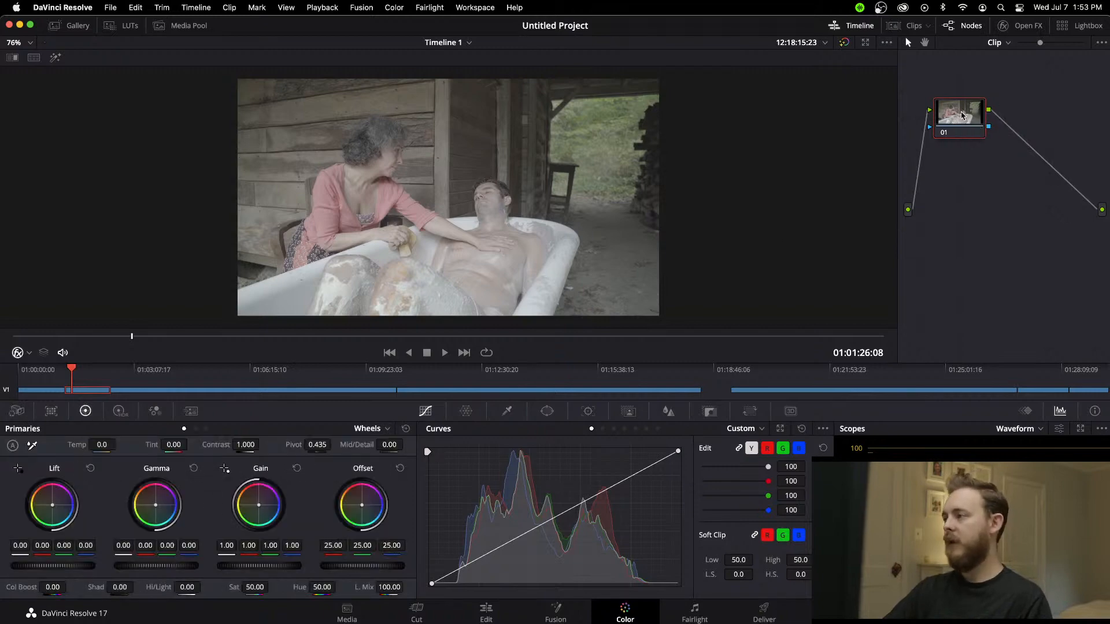
Step: Add two serial nodes after the bathtub clip's first node
right_click(961, 114)
mouse_move(996, 170)
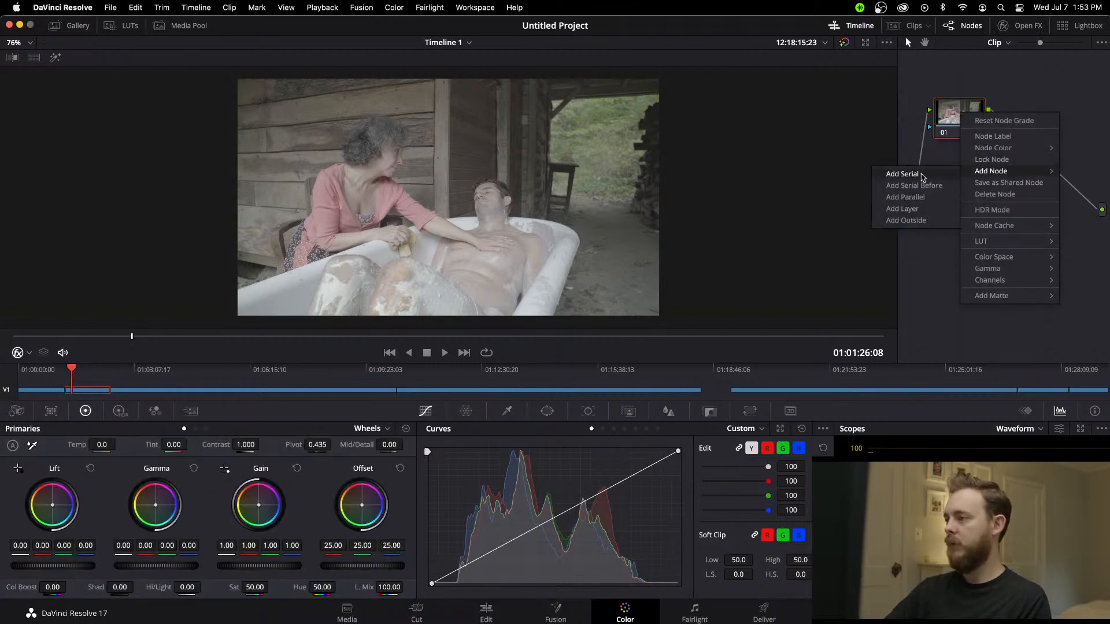
left_click(928, 172)
right_click(1032, 113)
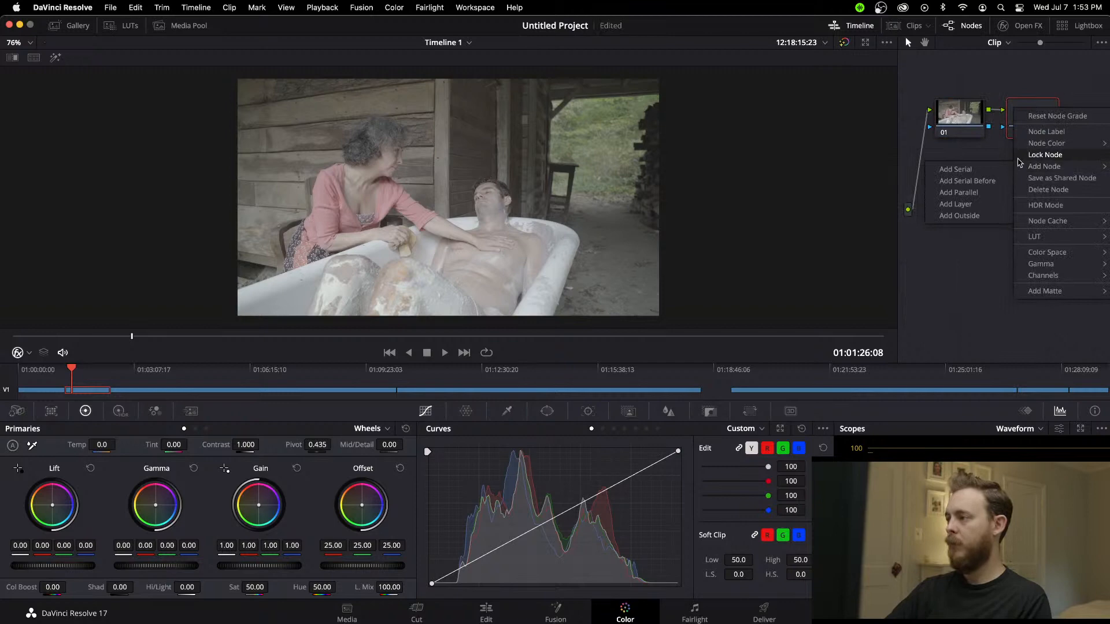
mouse_move(1044, 167)
left_click(984, 174)
Step: Label the first node BASE and the second node LUT
right_click(959, 114)
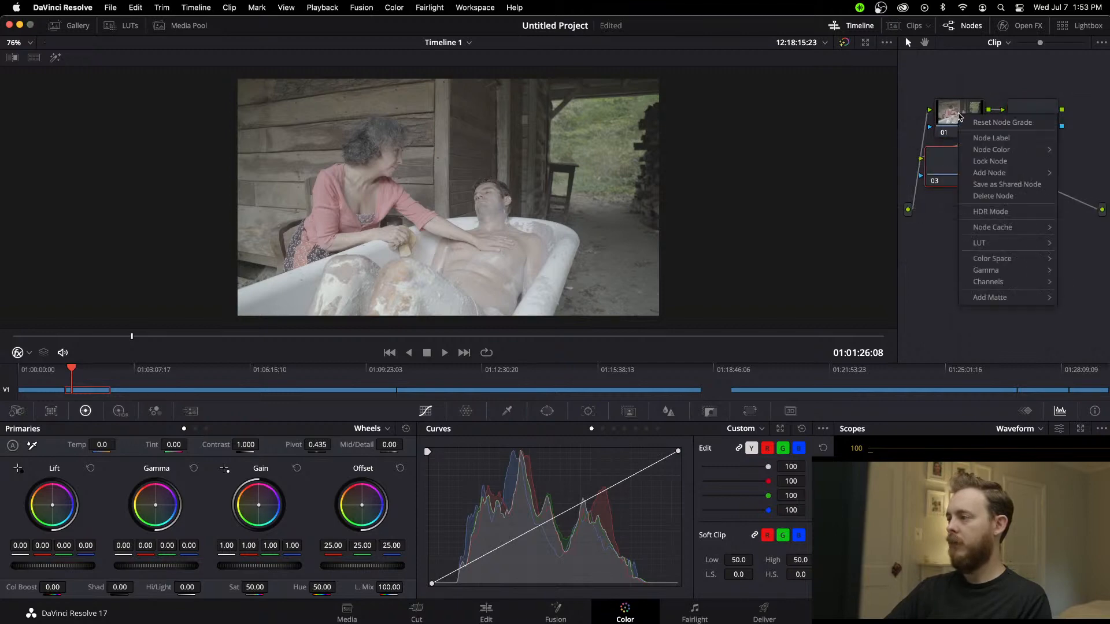
left_click(975, 136)
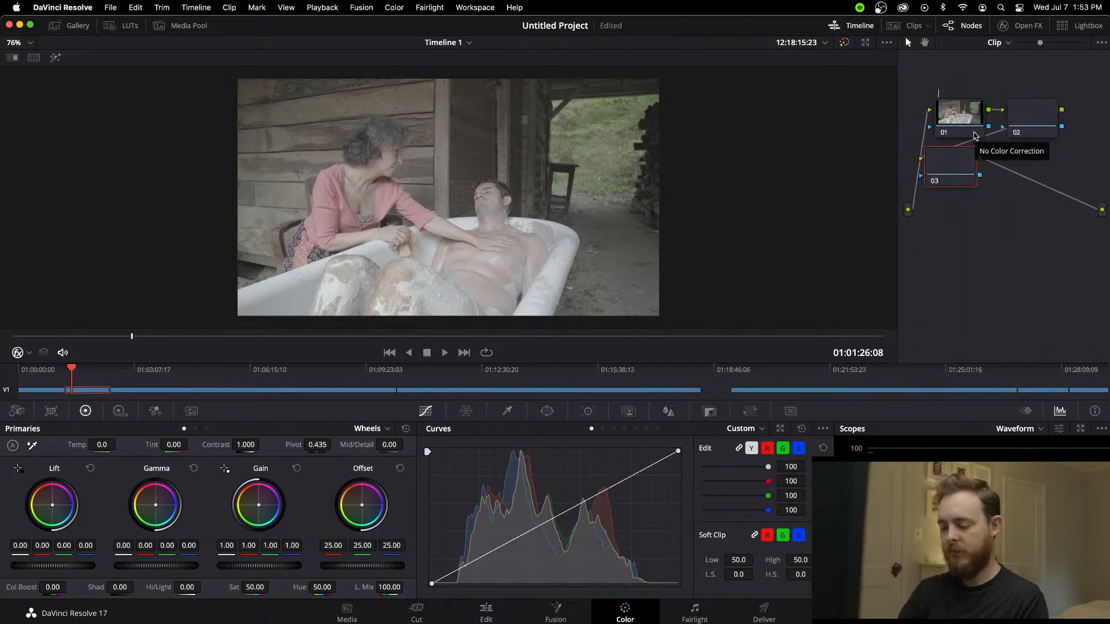
type("BASE")
left_click(1024, 115)
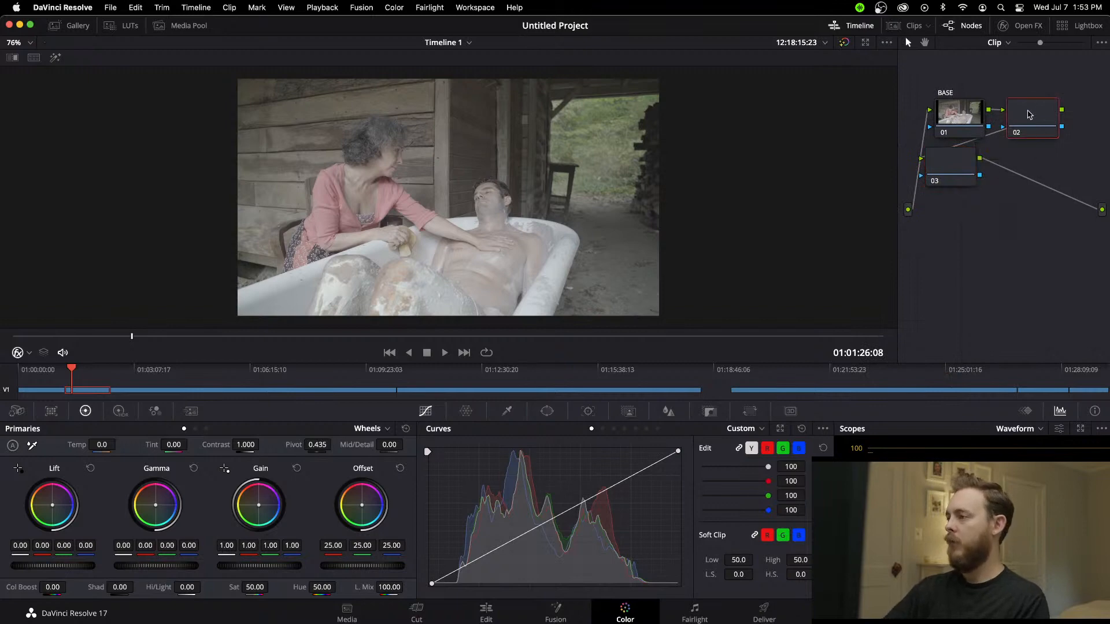
right_click(1020, 116)
left_click(1046, 135)
type("LUT")
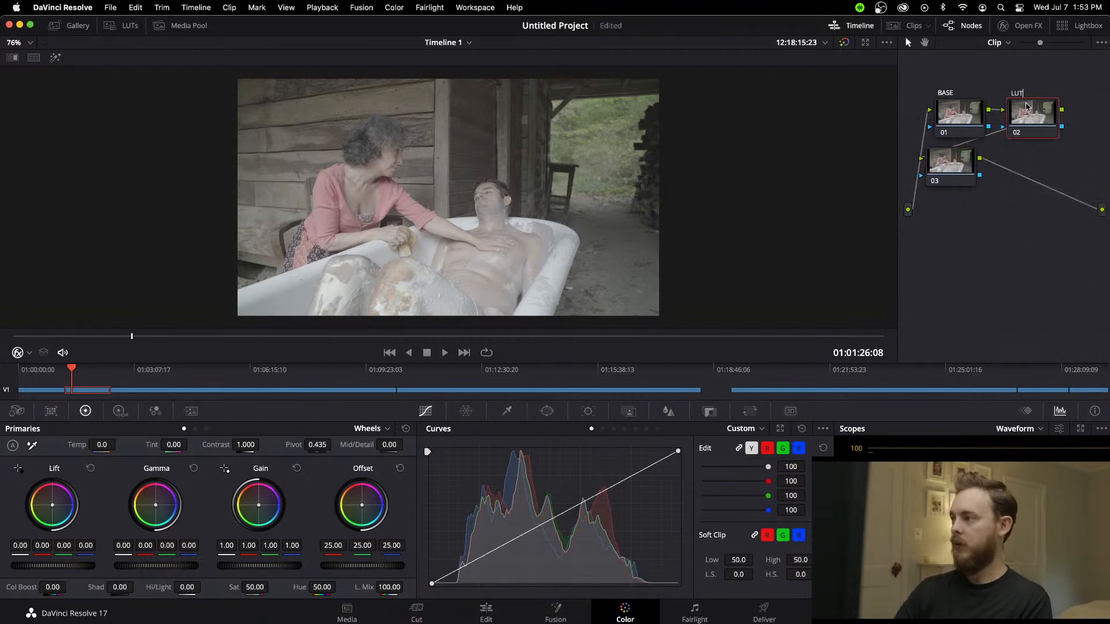
Step: Label the third node DEHANCER and reposition it lower in the graph, between the BASE and LUT nodes
left_click(954, 162)
right_click(954, 162)
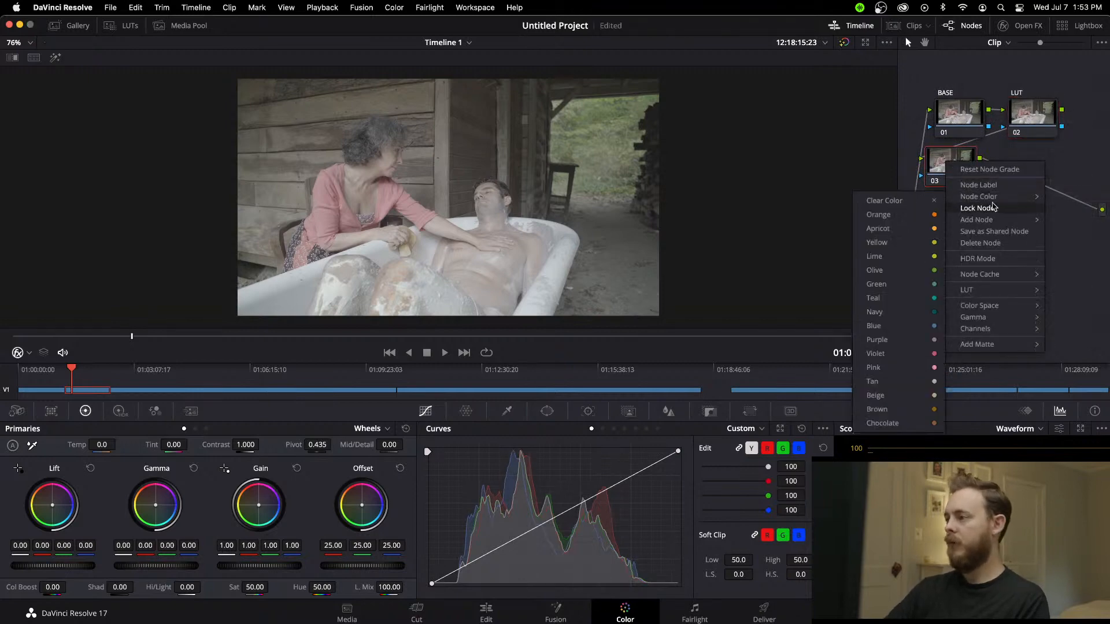
mouse_move(997, 221)
left_click(954, 169)
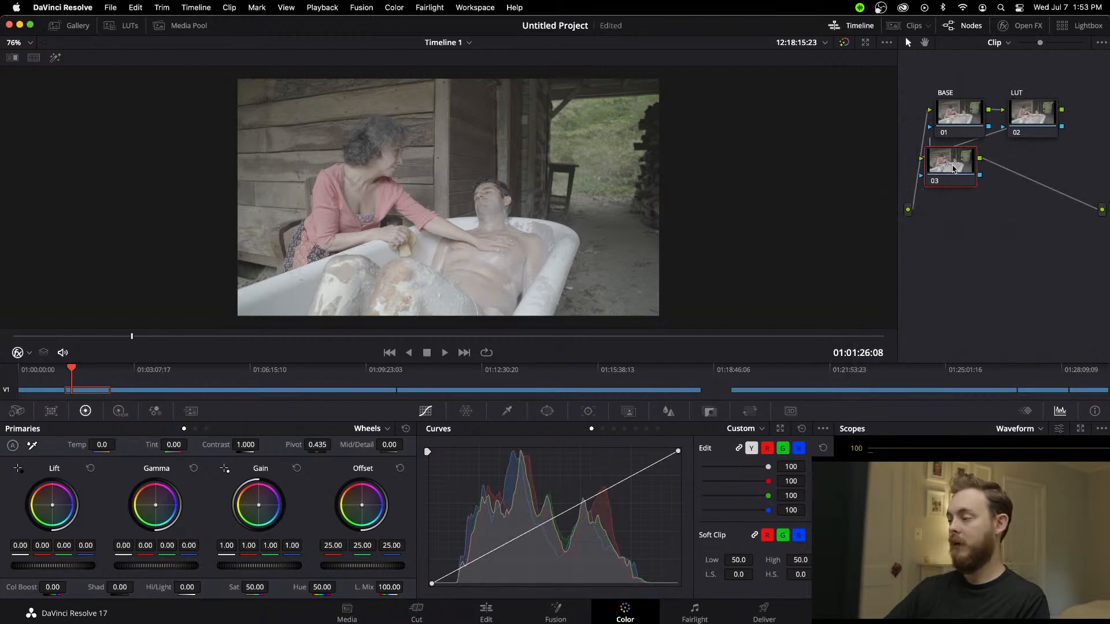
type("DEHANCER")
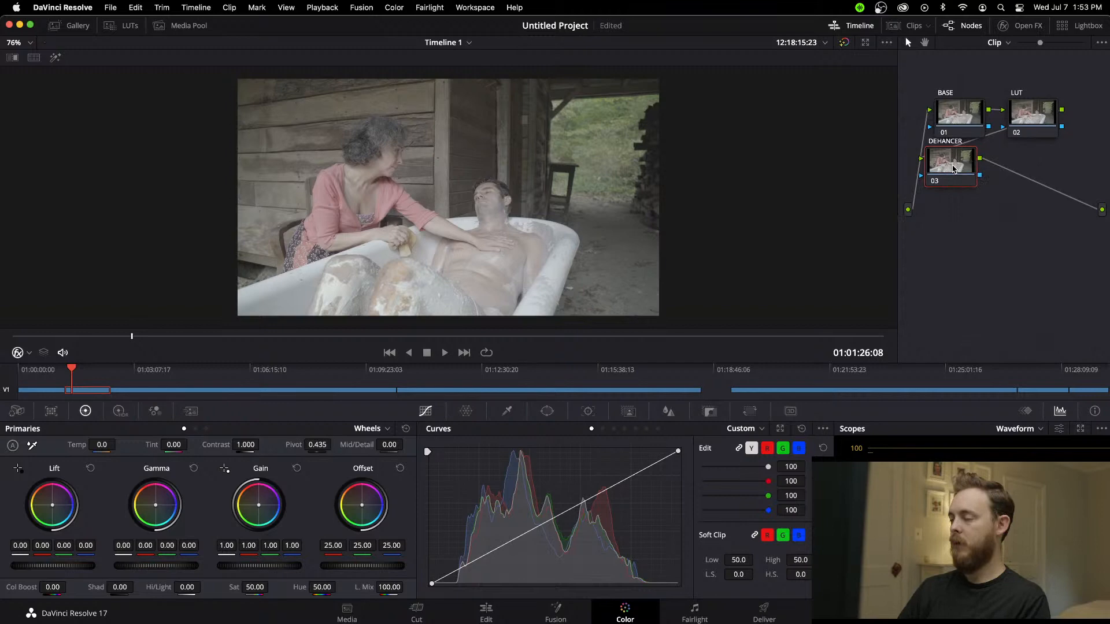
left_click_drag(953, 169, 965, 181)
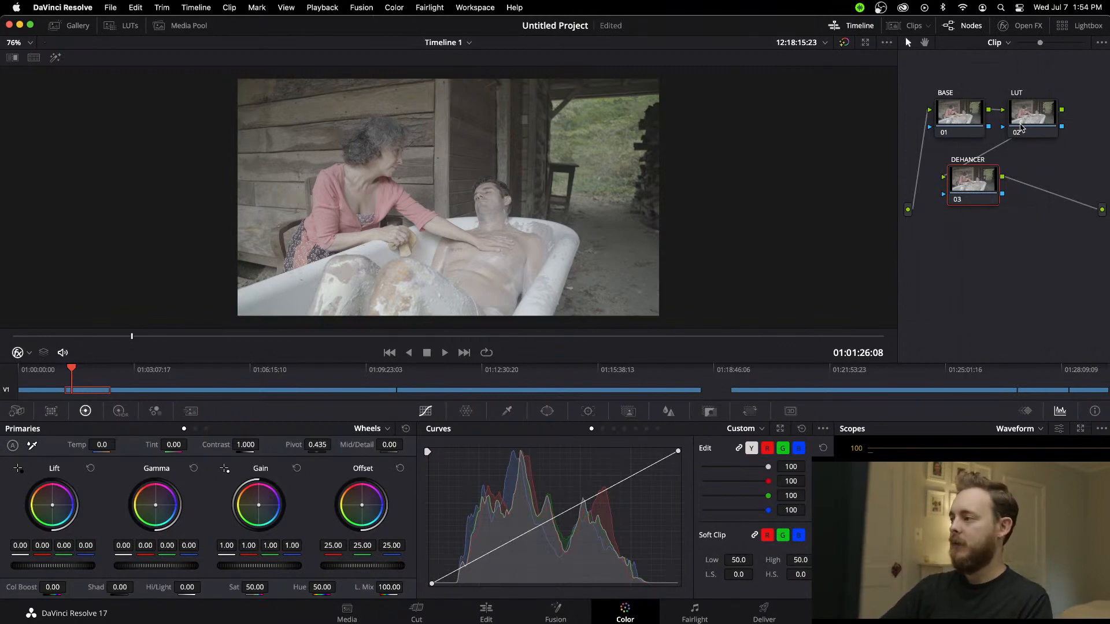
Step: Move the LUT node slightly farther away from the BASE node and make BASE the active node
left_click_drag(1033, 118, 1044, 116)
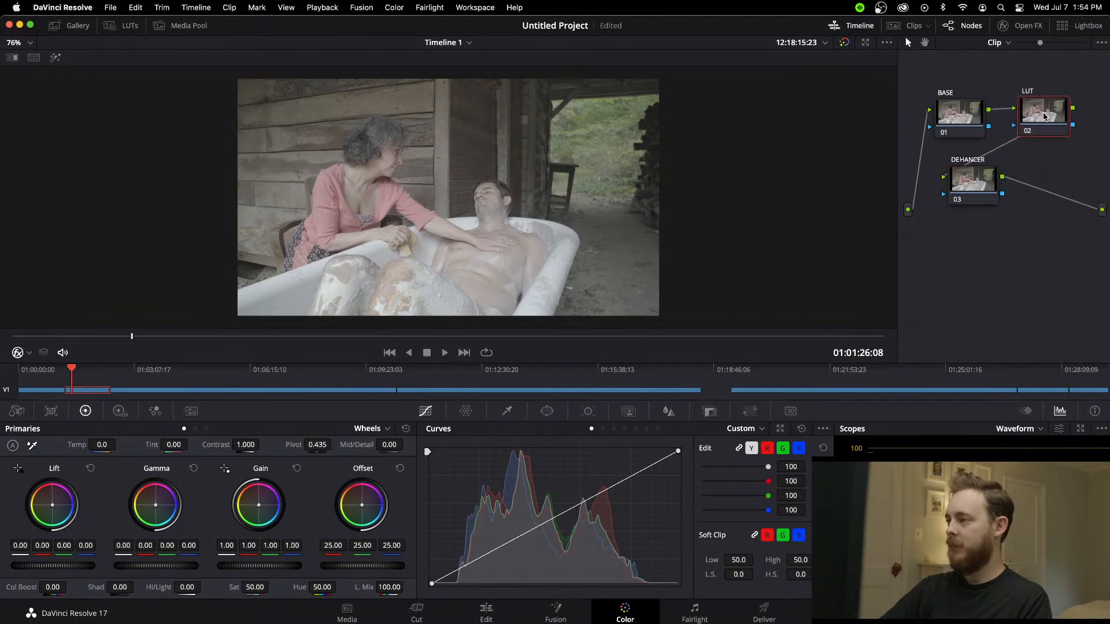
left_click(959, 115)
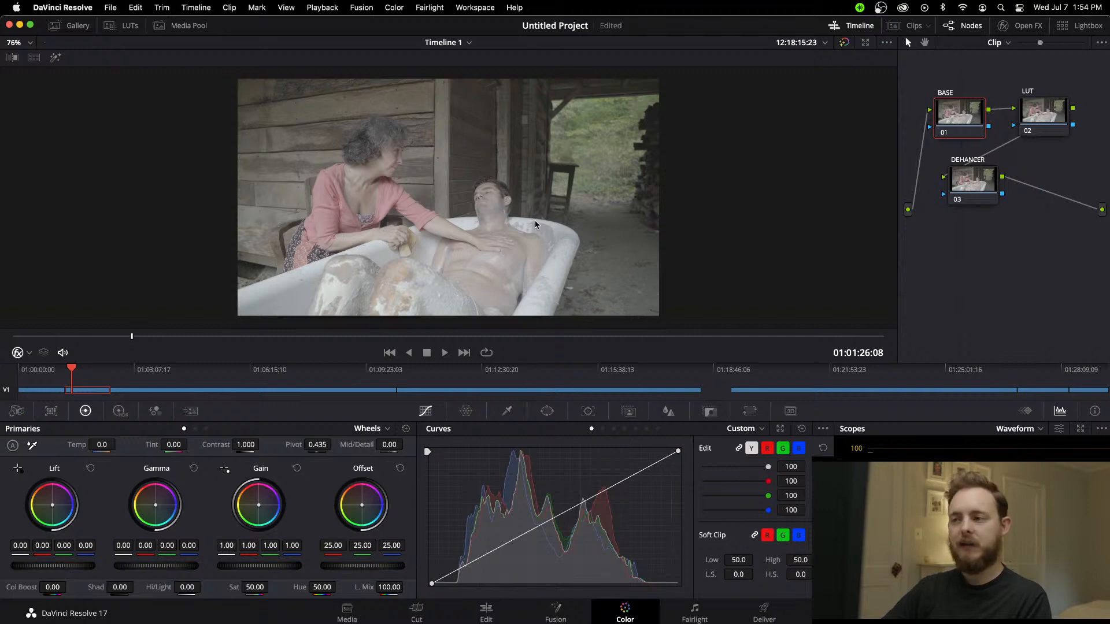
Step: Try a look-up table on the LUT node of the bathtub clip
left_click(1050, 108)
right_click(1038, 119)
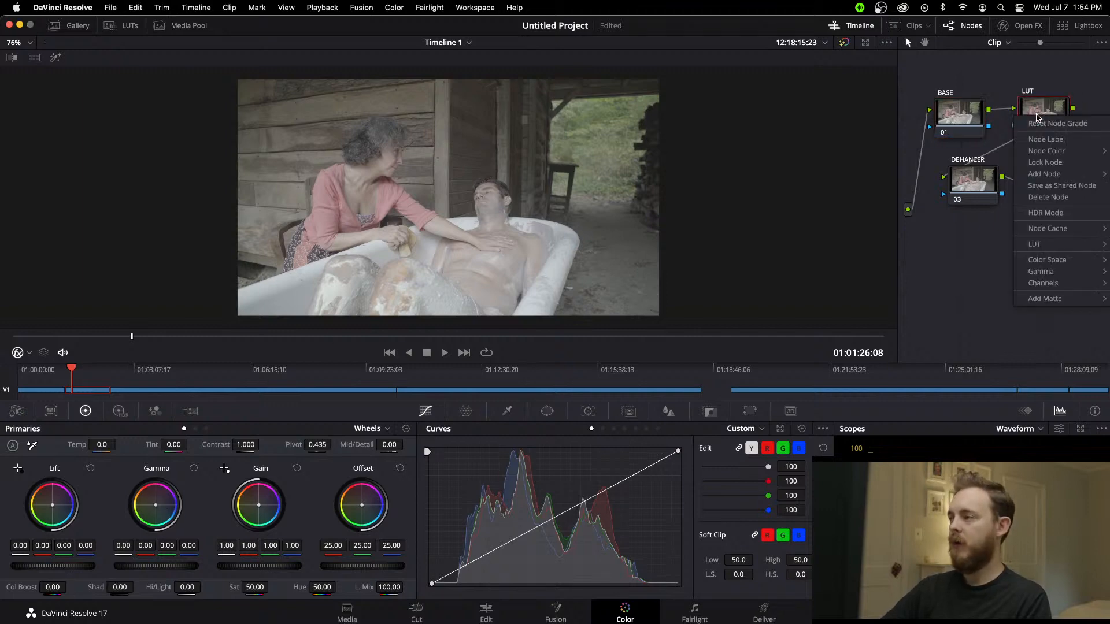
mouse_move(1059, 245)
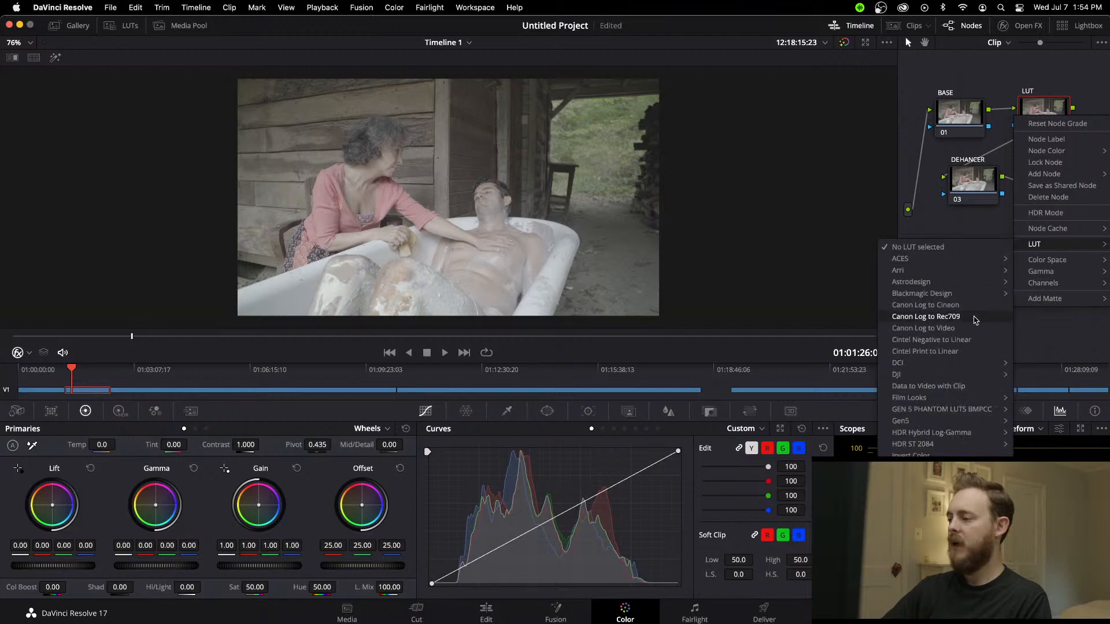
mouse_move(967, 398)
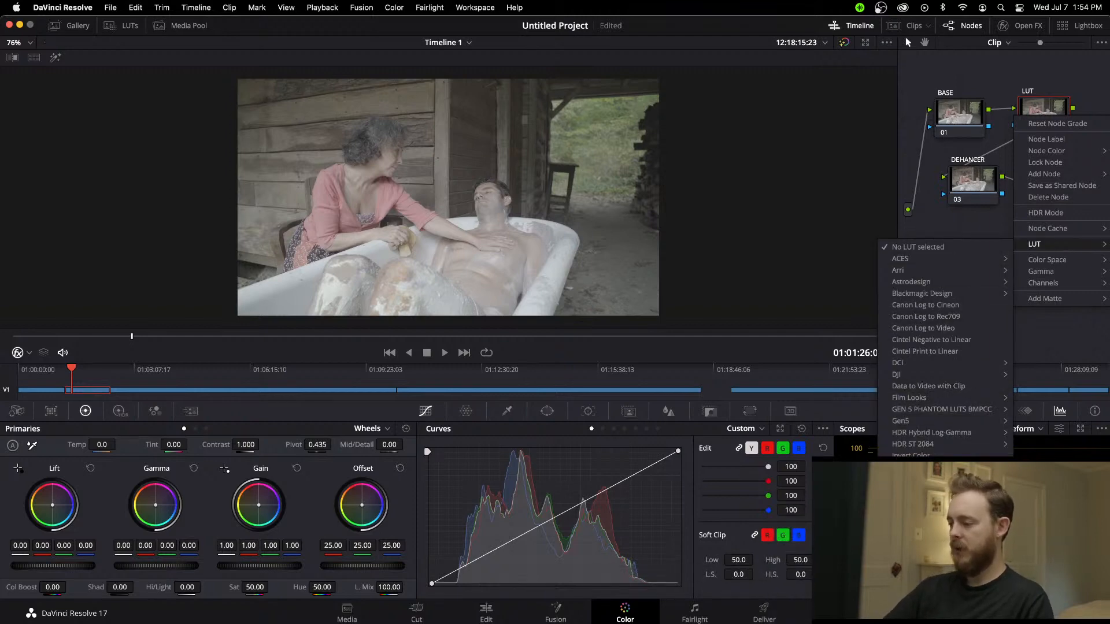
left_click(948, 491)
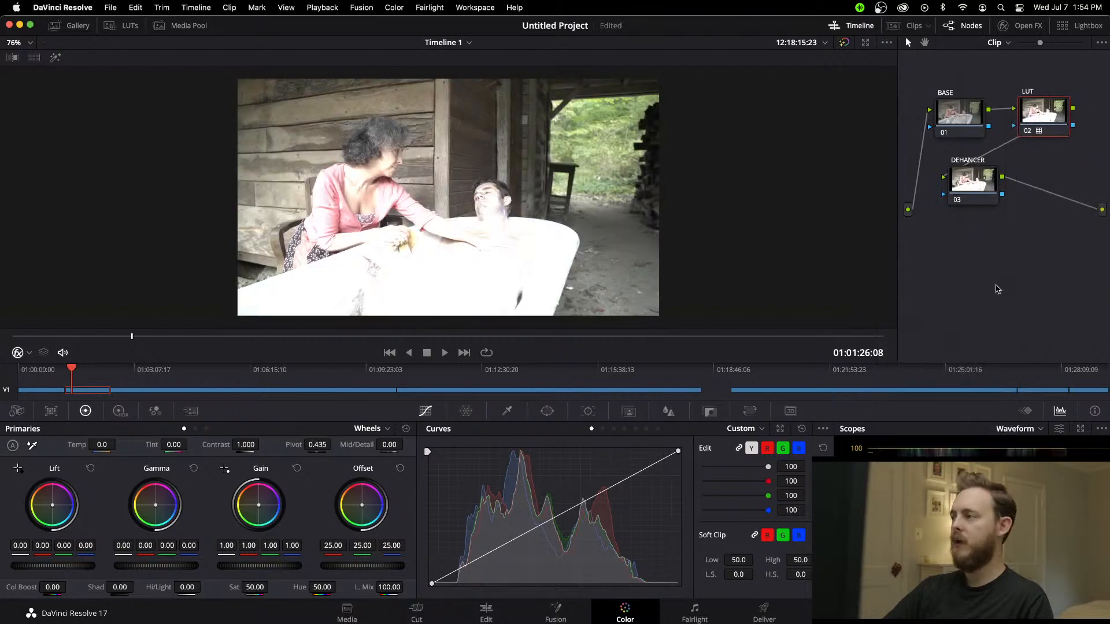
Step: Clear the look-up table from the LUT node so that no LUT is selected
right_click(1036, 115)
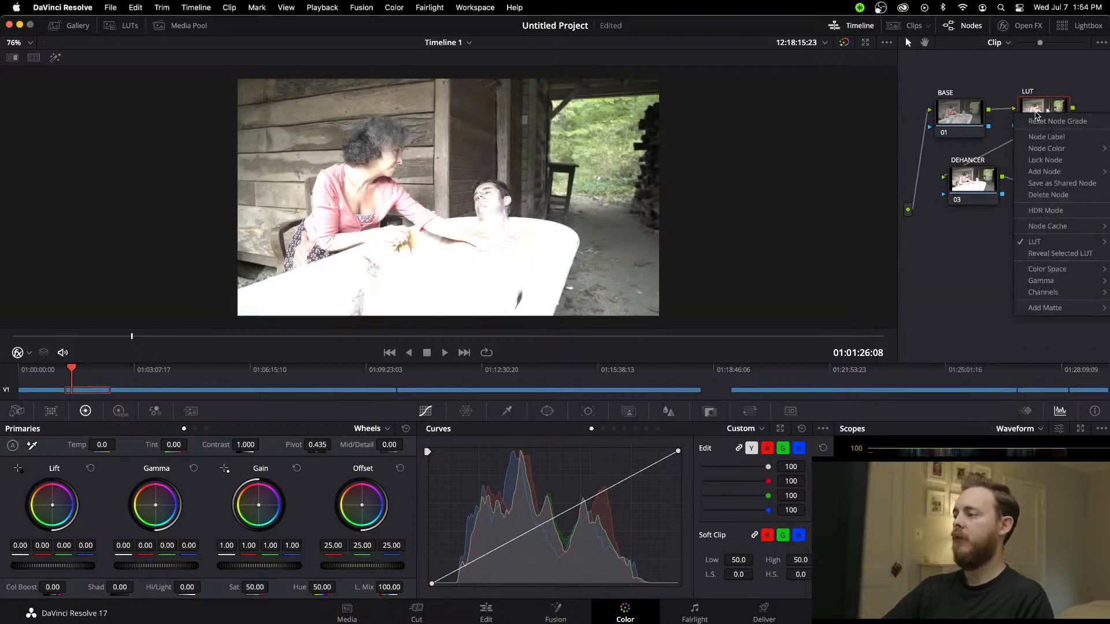
mouse_move(1040, 242)
left_click(962, 245)
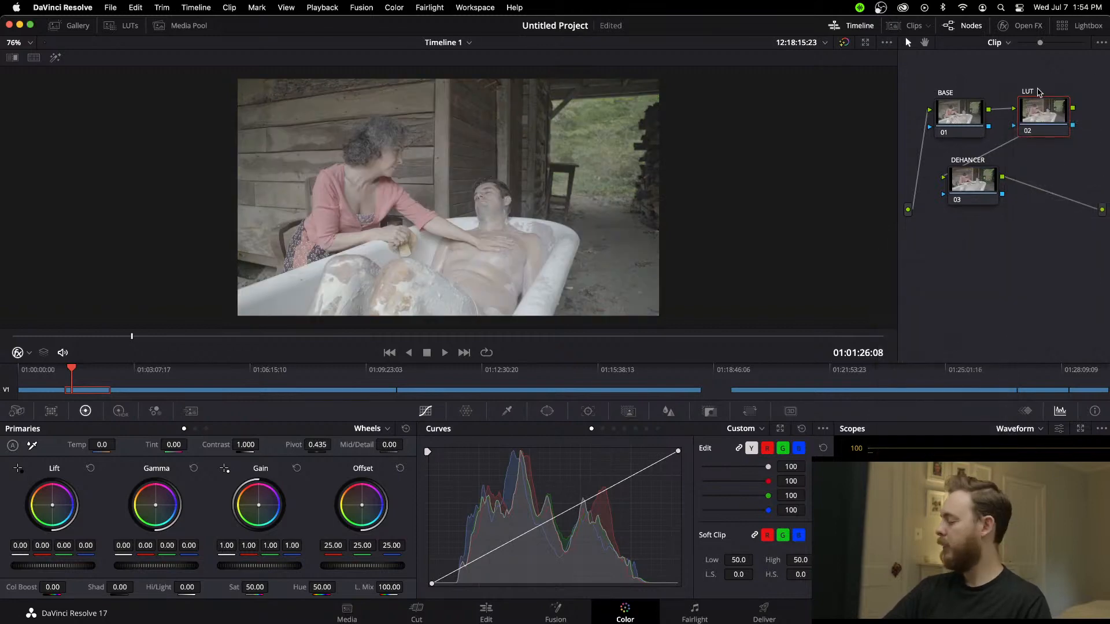
Step: Apply the Dehancer Pro 4.0.0 effect to the DEHANCER node and hide the node graph
left_click(967, 176)
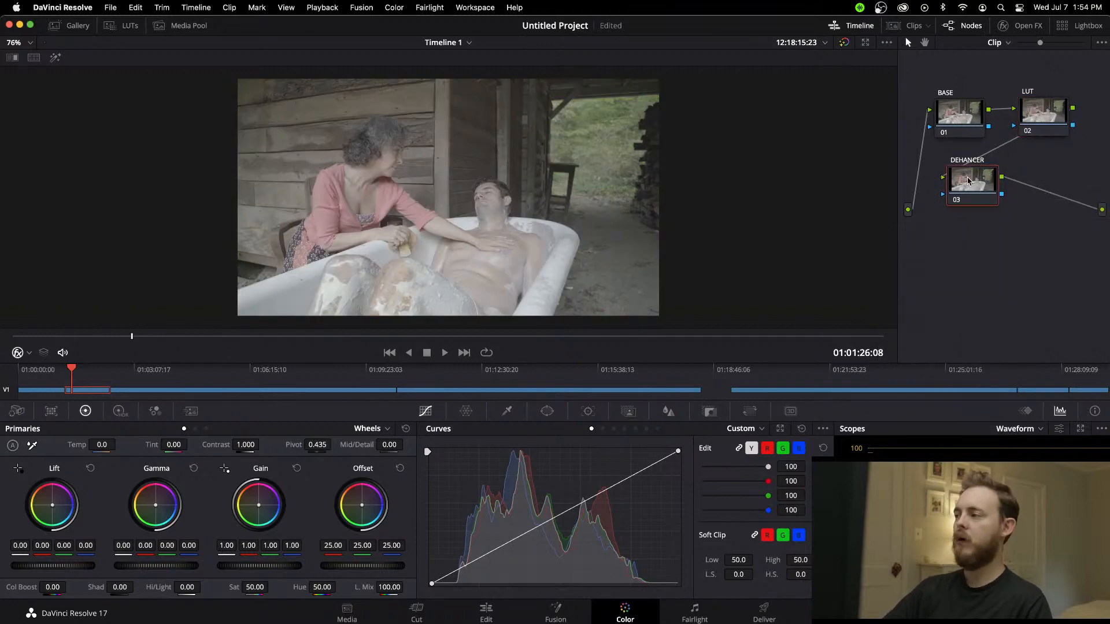
left_click(1028, 26)
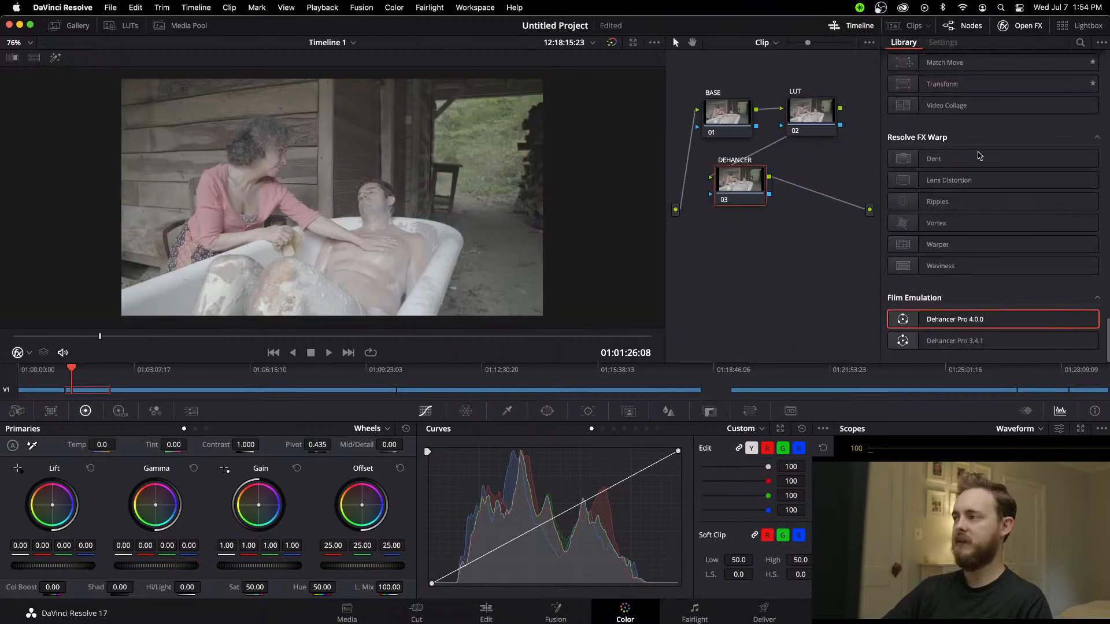
left_click_drag(963, 327, 738, 181)
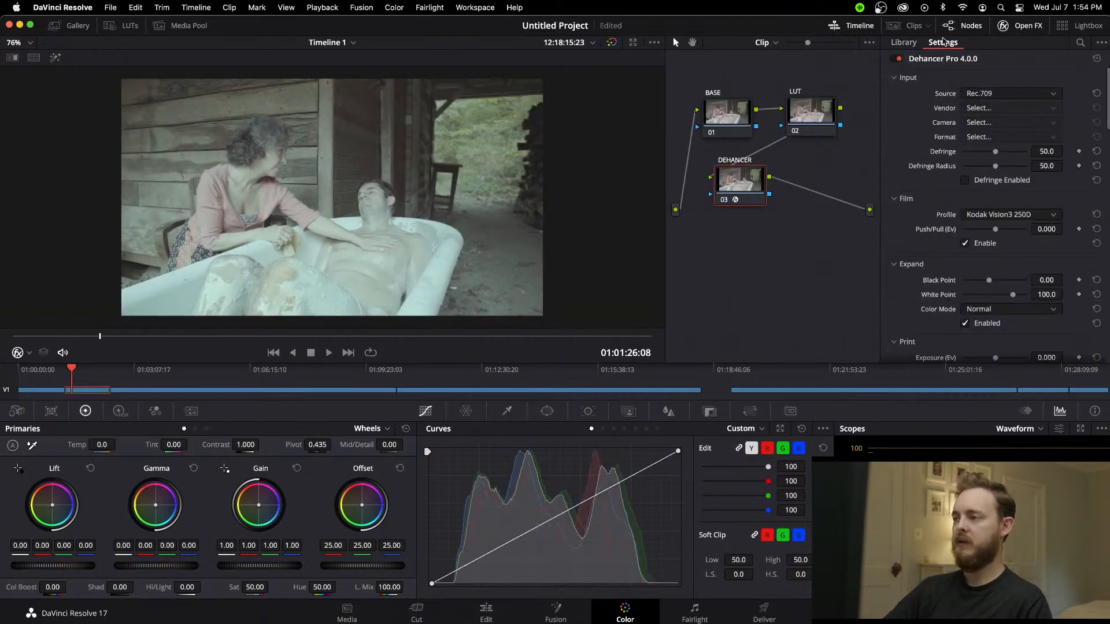
left_click(972, 27)
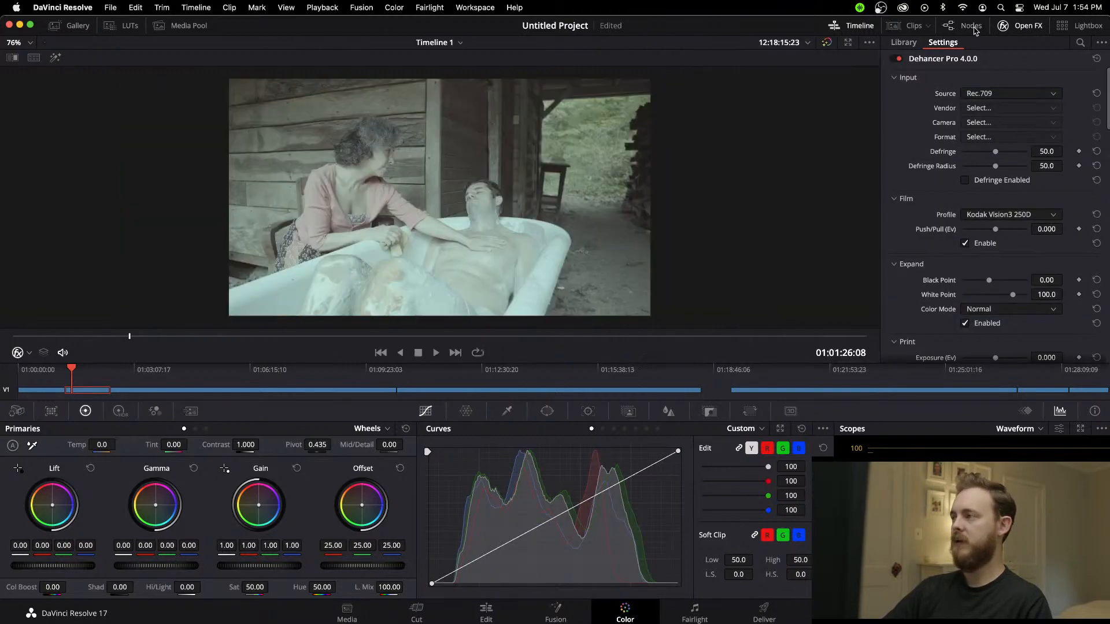
Step: Set the Dehancer input source to Choose Camera, with Sony as vendor and Sony Alpha 7 III as camera
left_click(1013, 92)
left_click(991, 144)
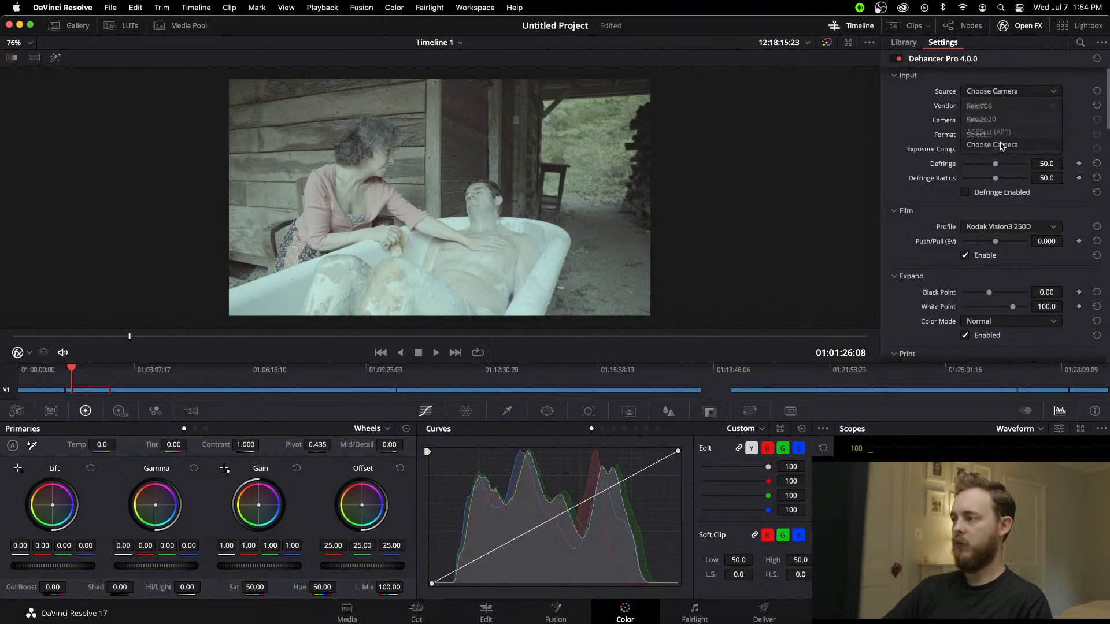
left_click(1010, 106)
left_click(977, 235)
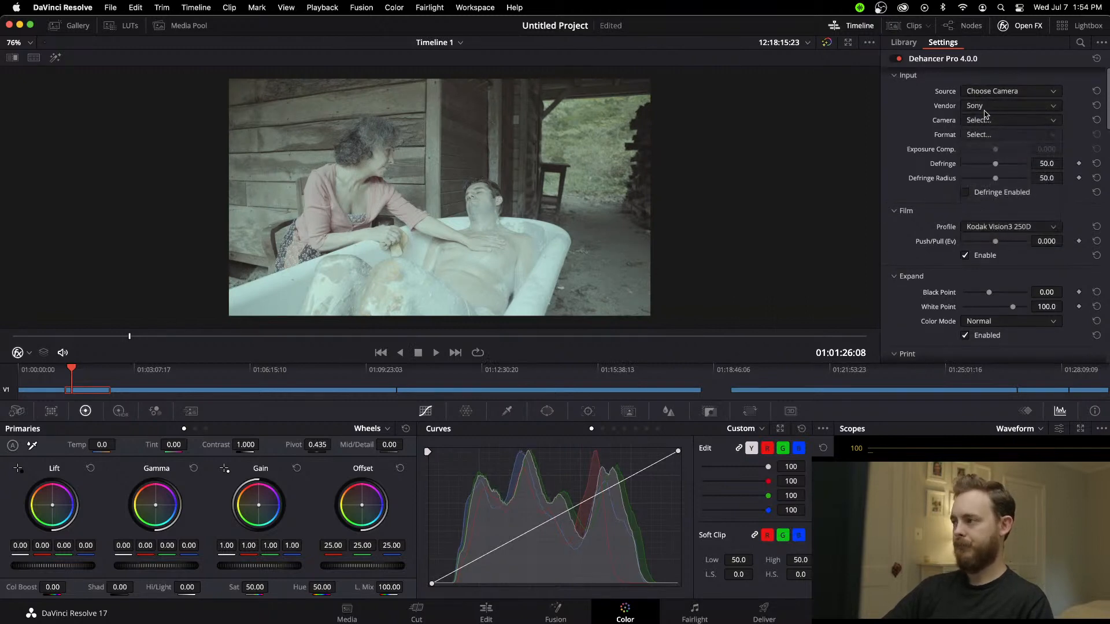
left_click(1009, 120)
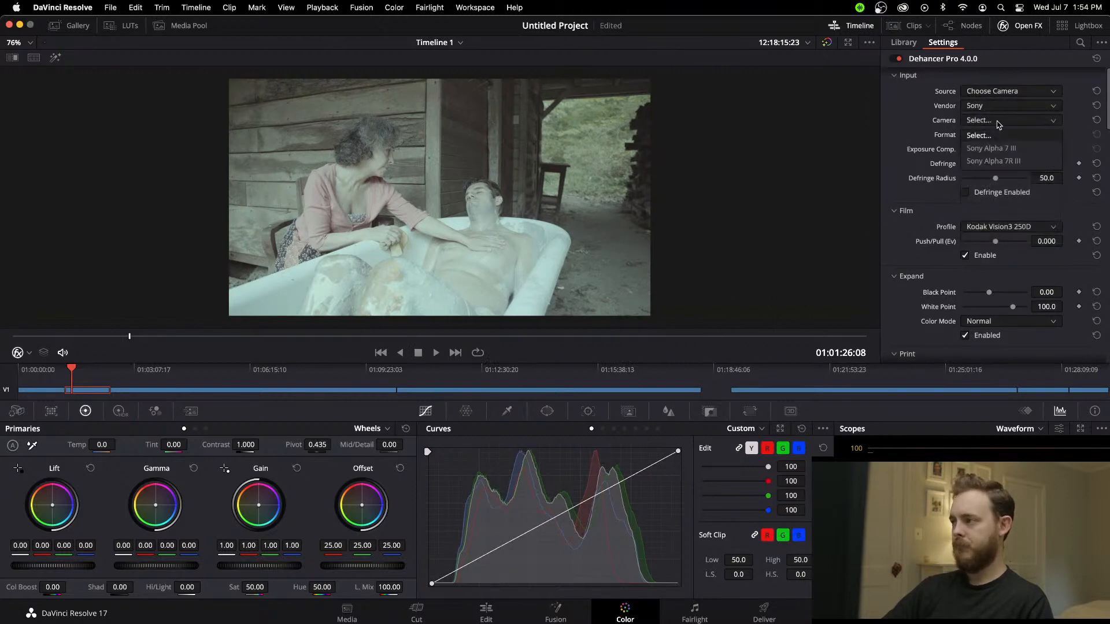
left_click(1024, 149)
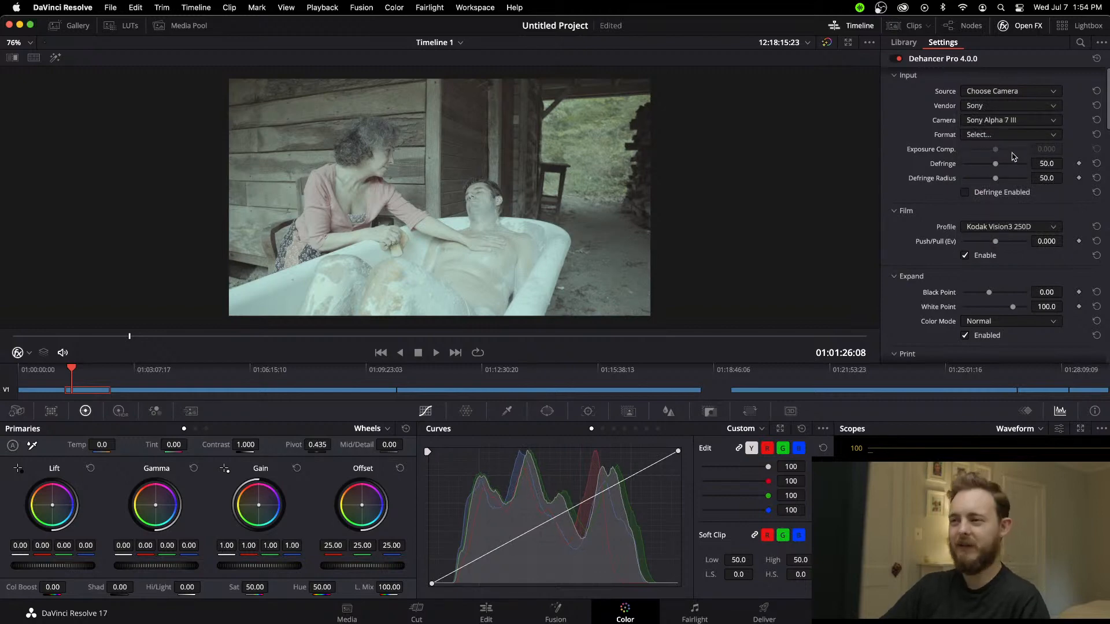
Step: Change the input camera to Sony Alpha 7R III and set its format to S-Log 2 / S-Gamut
left_click(1013, 135)
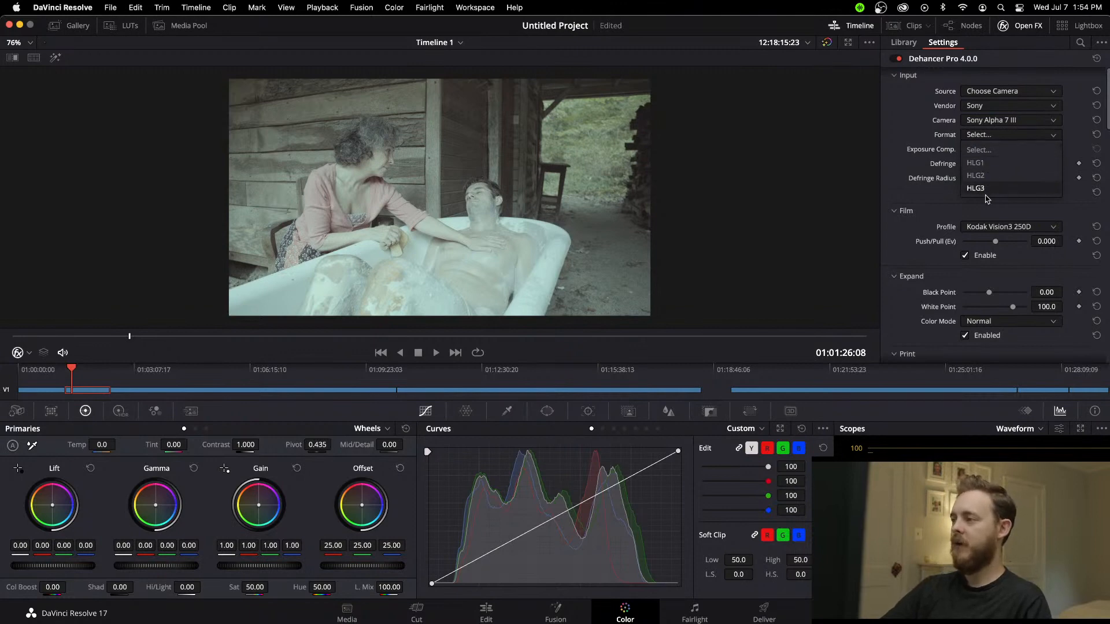
left_click(1028, 120)
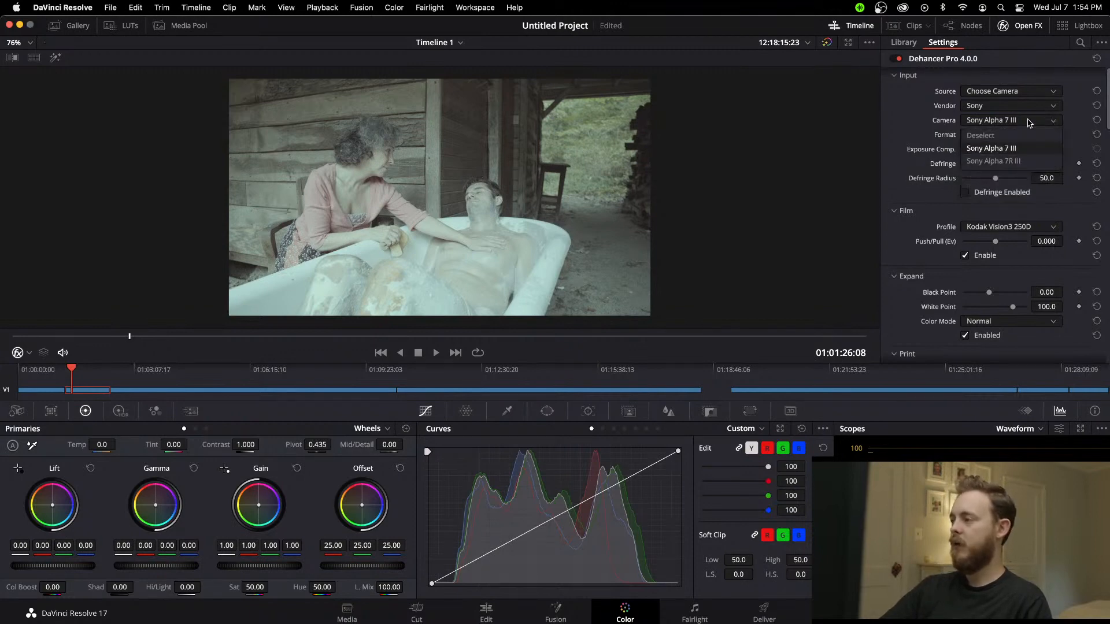
left_click(1025, 164)
left_click(1025, 135)
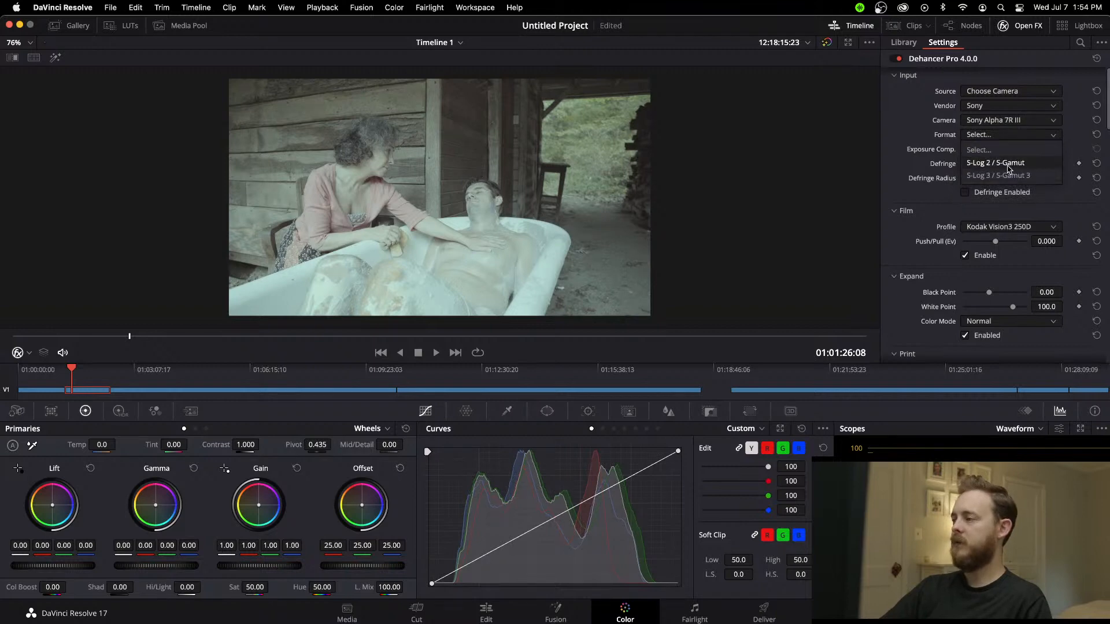
left_click(1010, 164)
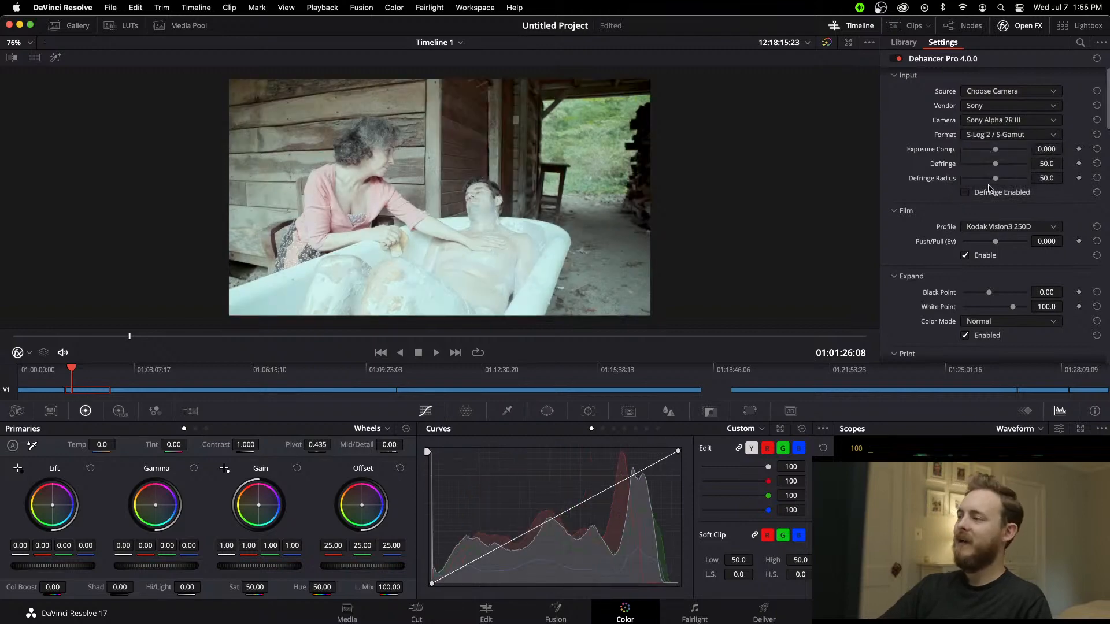
Step: Disable the film profile and lower the exposure compensation to about -0.303
left_click(964, 255)
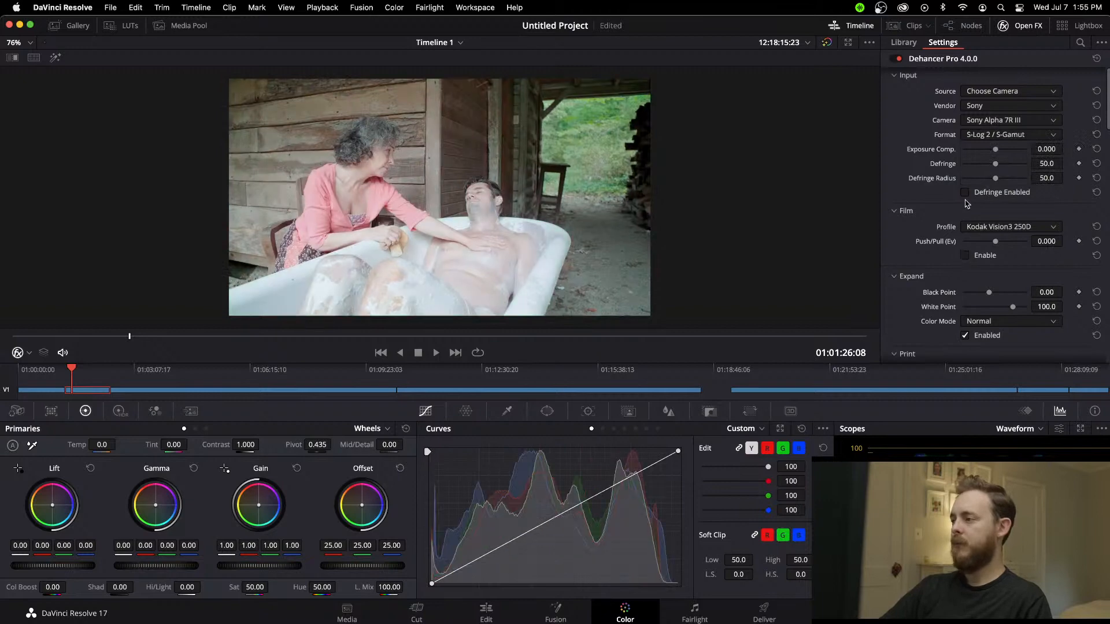
left_click_drag(995, 150, 993, 154)
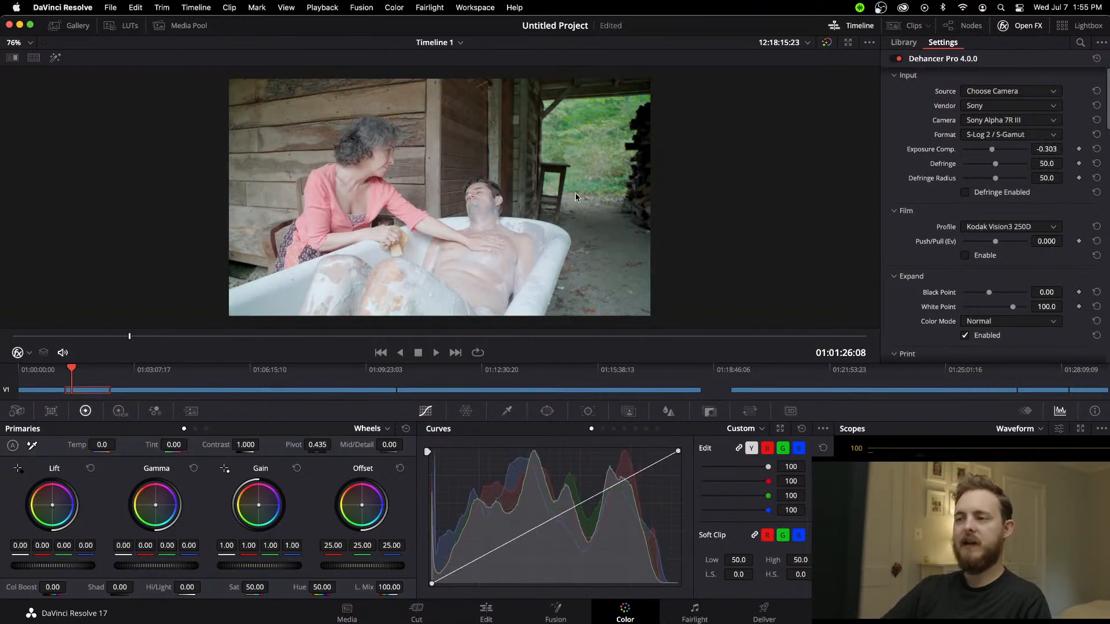
Step: Toggle the Dehancer Pro effect off and on to compare the bathtub shot with and without it
left_click(898, 59)
left_click(898, 58)
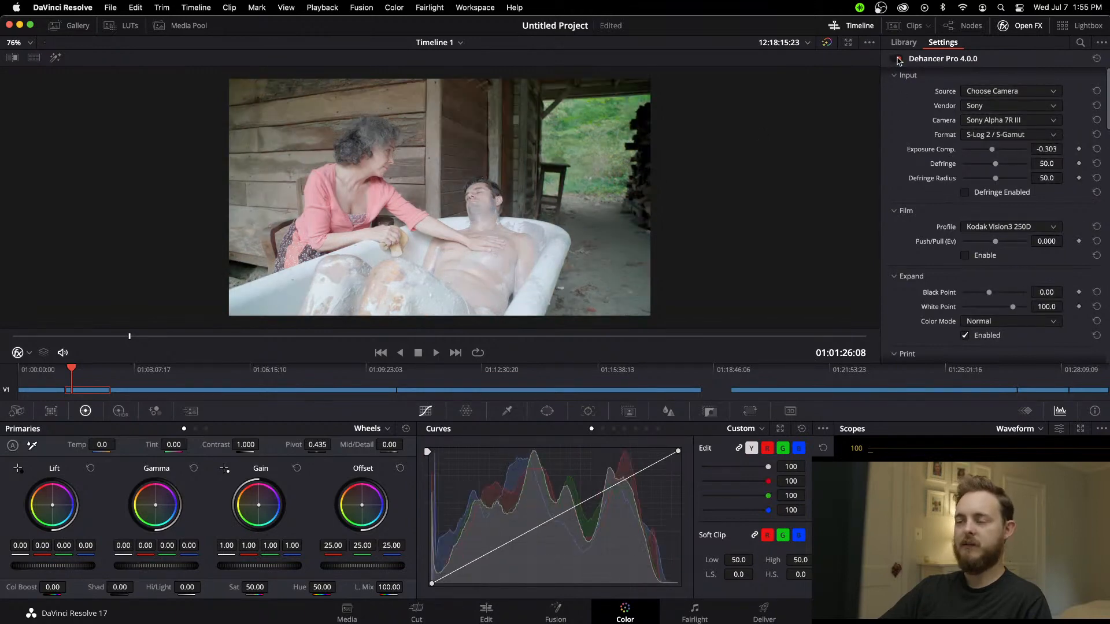
left_click(898, 59)
left_click(898, 59)
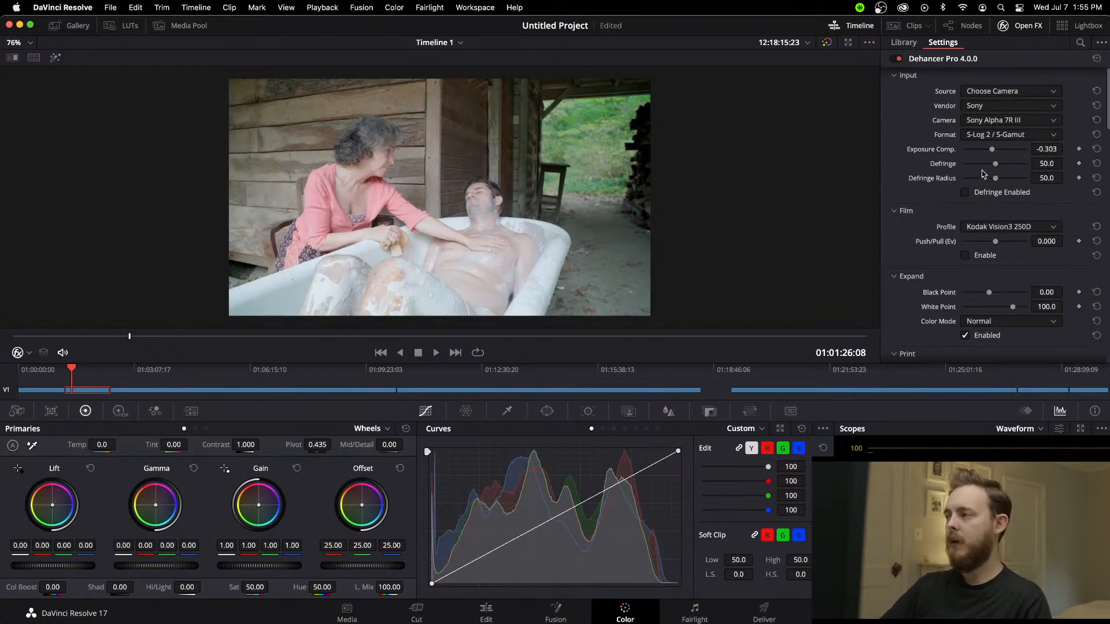
Step: Lower Defringe to 34.0 and re-enable the film profile
left_click_drag(995, 164, 984, 167)
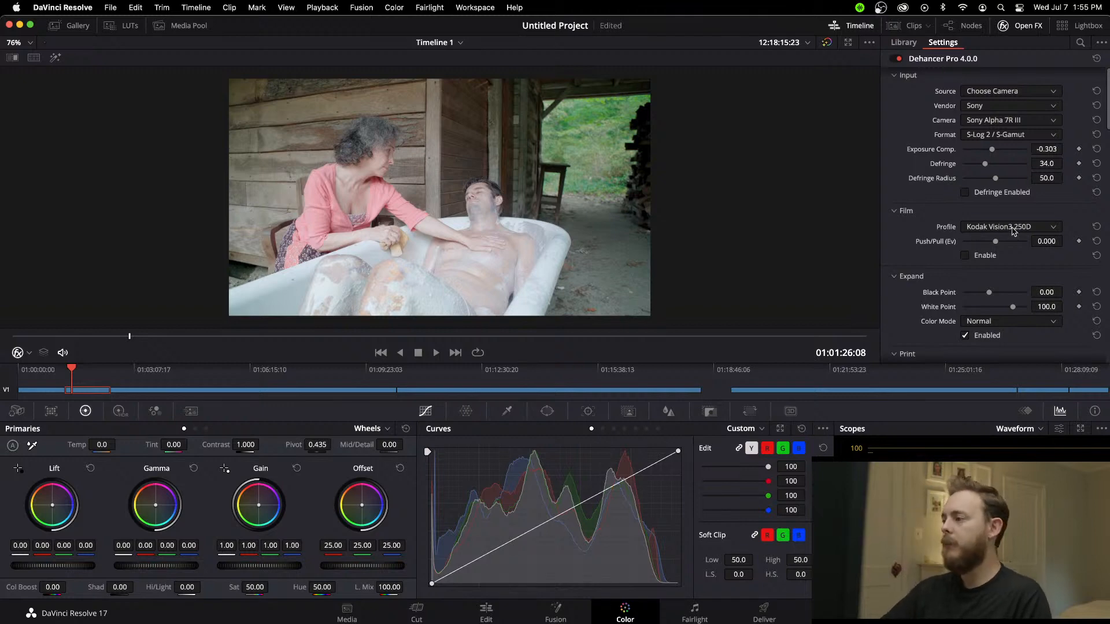
left_click(965, 257)
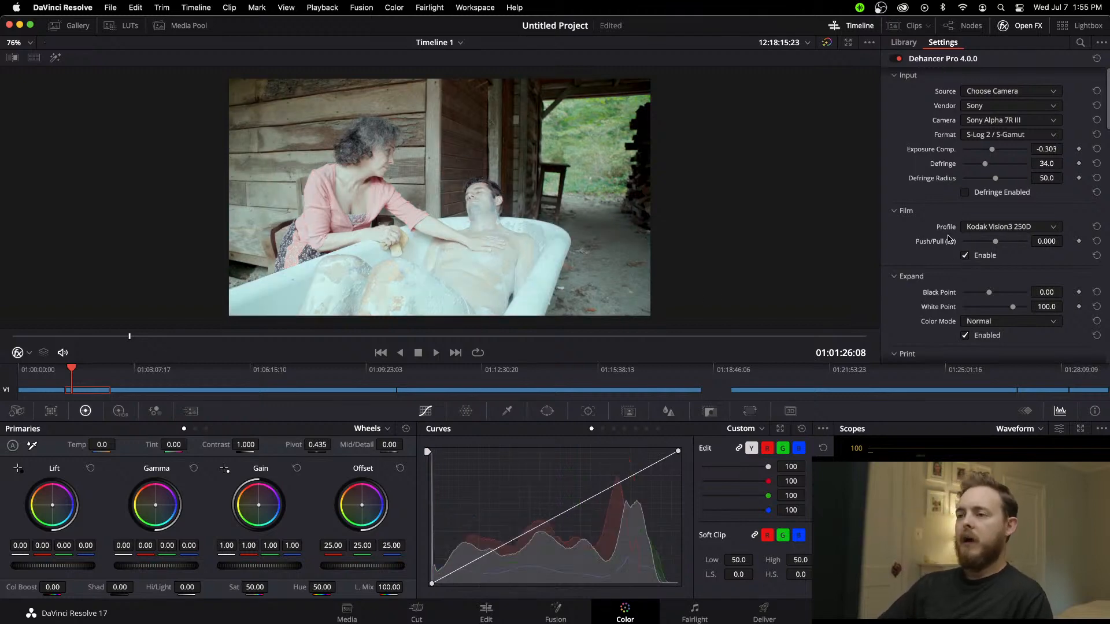
Step: Try the Fujicolor Natura 1600 and Fujichrome Provia 100F film profiles on the bathtub clip
left_click(1012, 228)
scroll(1017, 324, "up", 4)
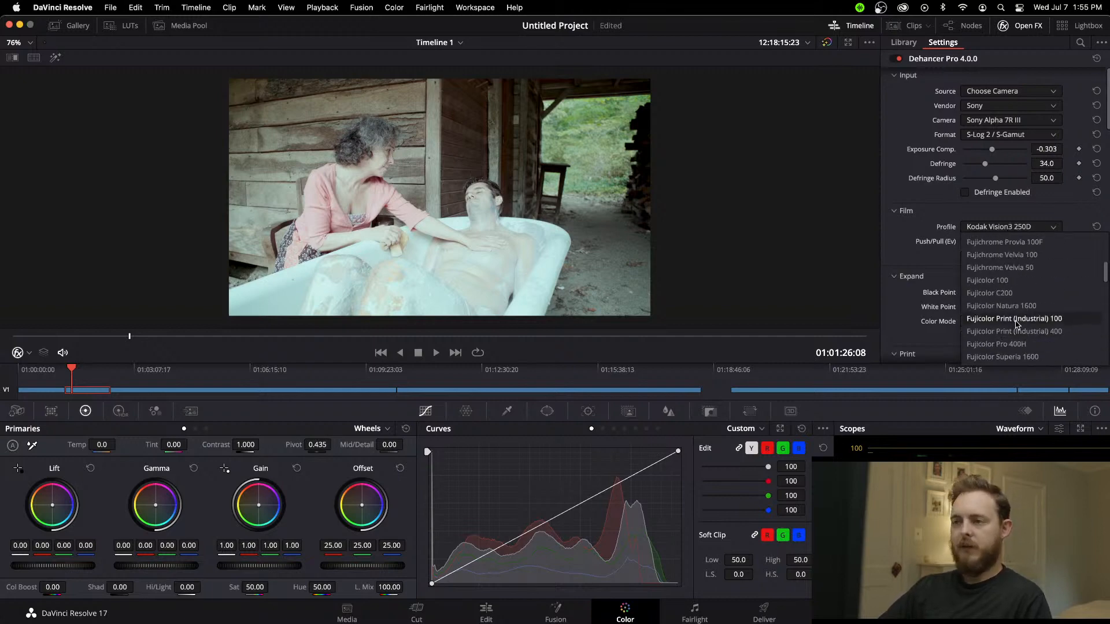
scroll(1004, 317, "up", 8)
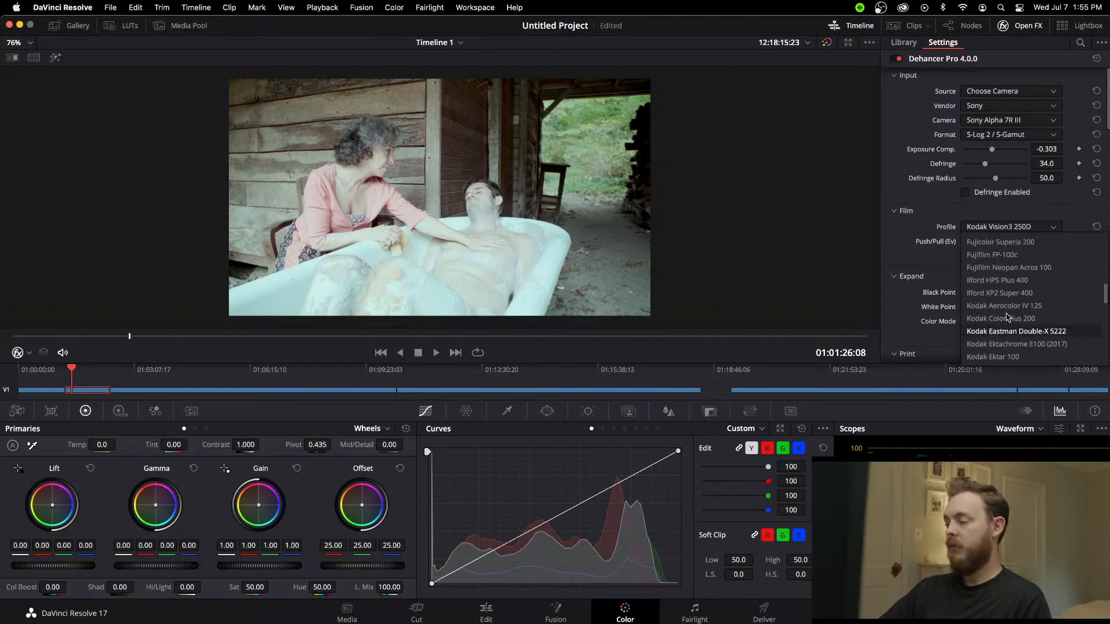
scroll(1007, 325, "down", 4)
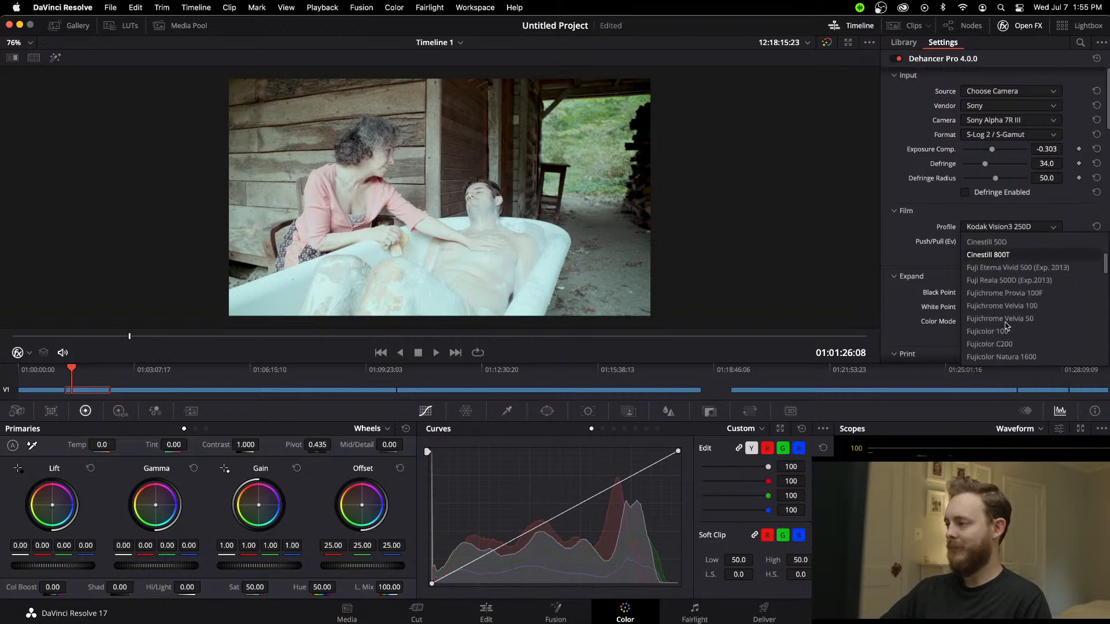
scroll(1006, 324, "down", 2)
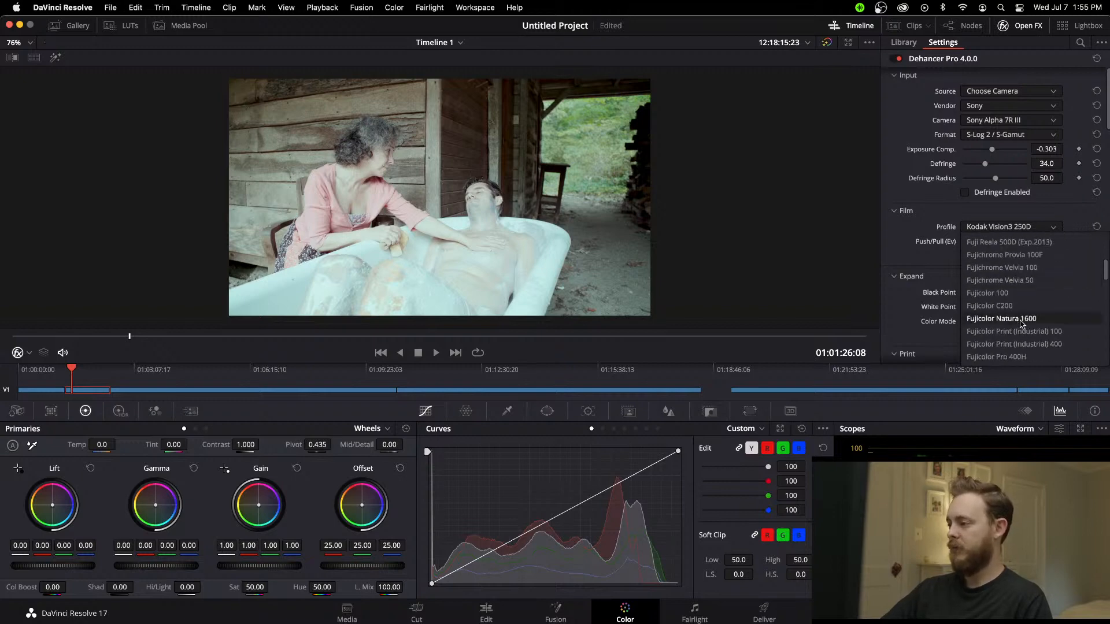
left_click(1021, 324)
scroll(1013, 319, "down", 1)
left_click(1035, 217)
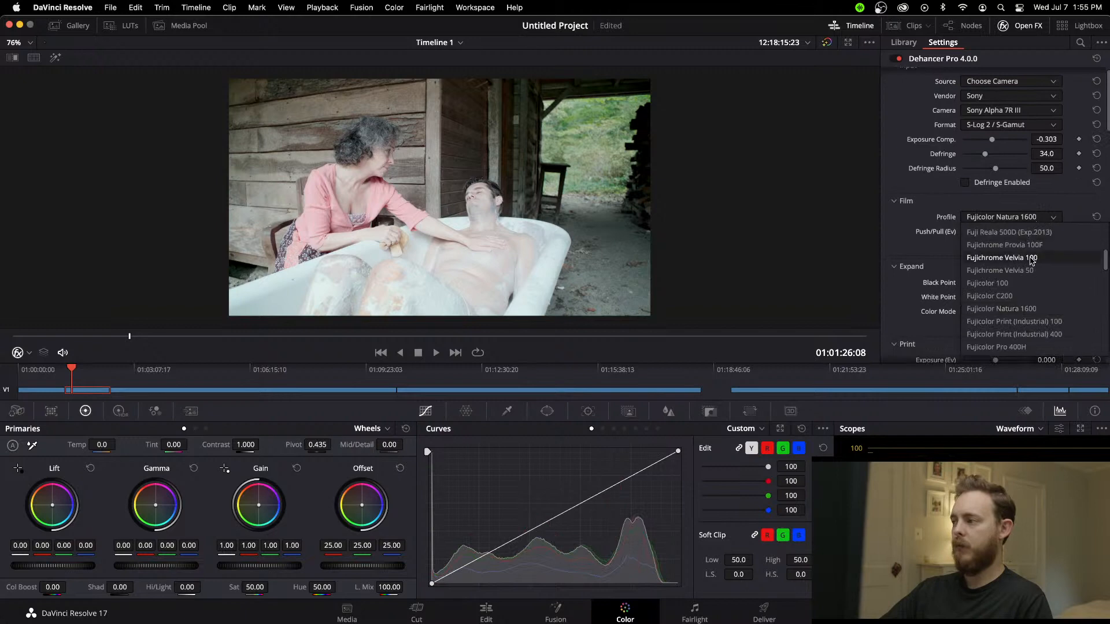
left_click(1032, 250)
Step: Try the black-and-white film profiles Ilford HP5 Plus 400 and Ilford XP2 Super 400
left_click(1035, 218)
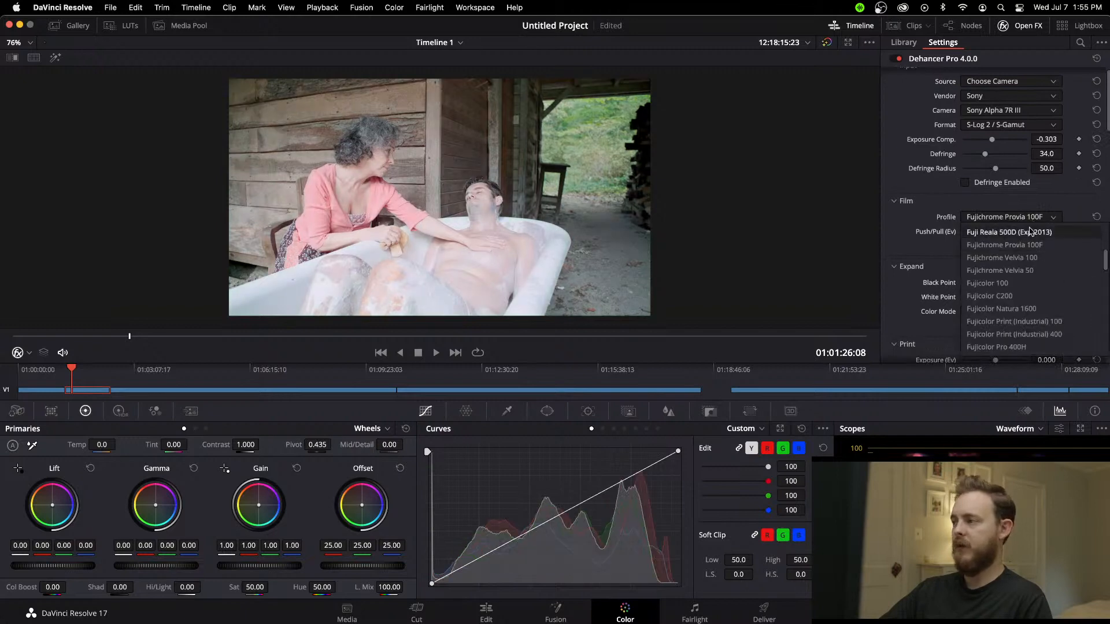
left_click(1018, 308)
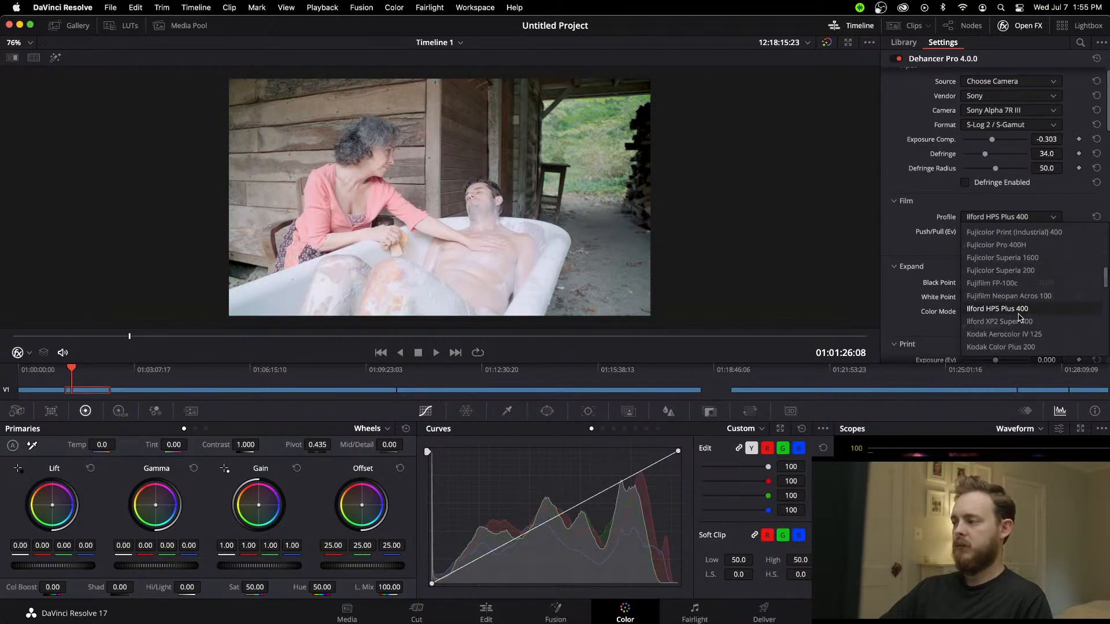
left_click(1037, 220)
left_click(1005, 321)
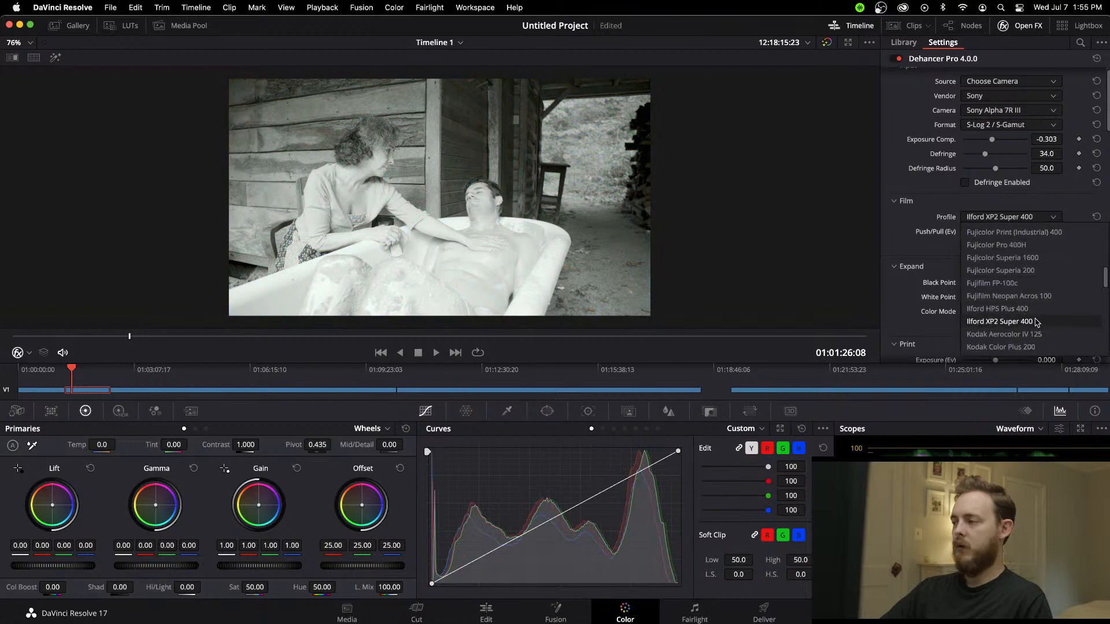
Step: Try the Kodak Eastman Double-X 5222, Kodak Gold 200 and Kodak Ektar 100 film profiles on the bathtub clip
left_click(1032, 219)
scroll(1034, 277, "down", 5)
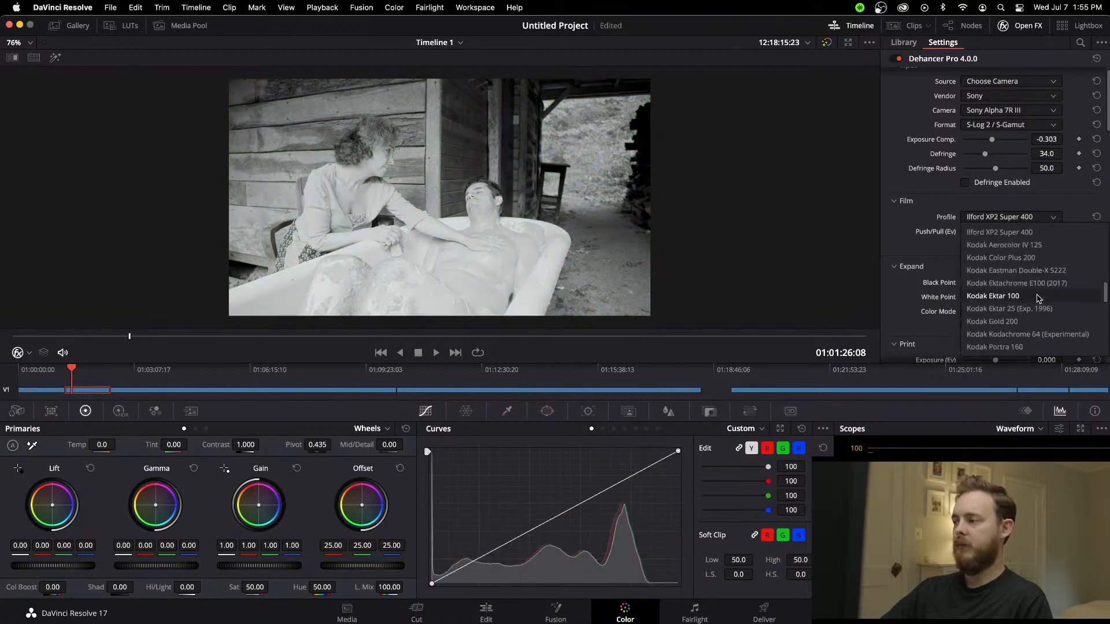
left_click(1036, 271)
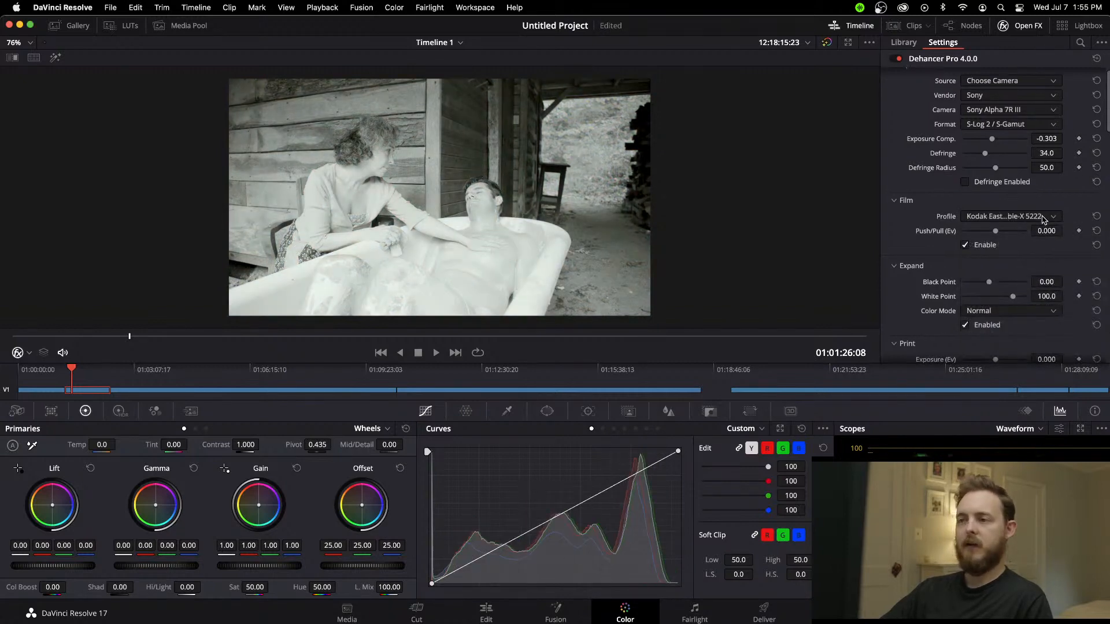
left_click(1043, 221)
left_click(1035, 317)
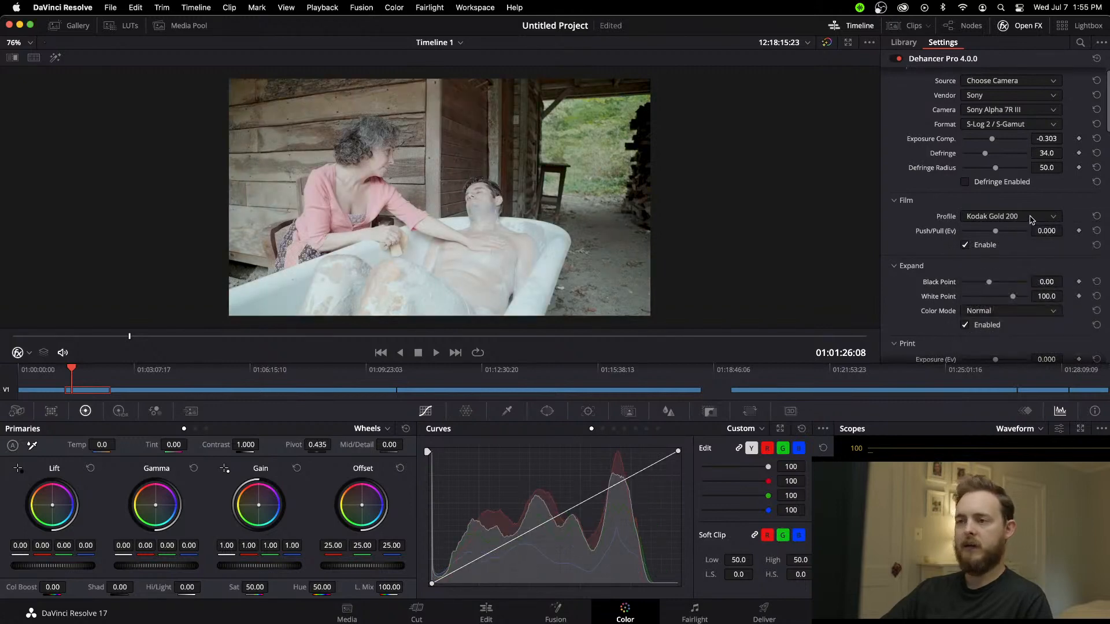
left_click(1032, 219)
left_click(1031, 297)
Step: Try the Kodak Vision3 500T film profile with Push/Pull raised to about 1.4, then about 1.0
left_click(1034, 220)
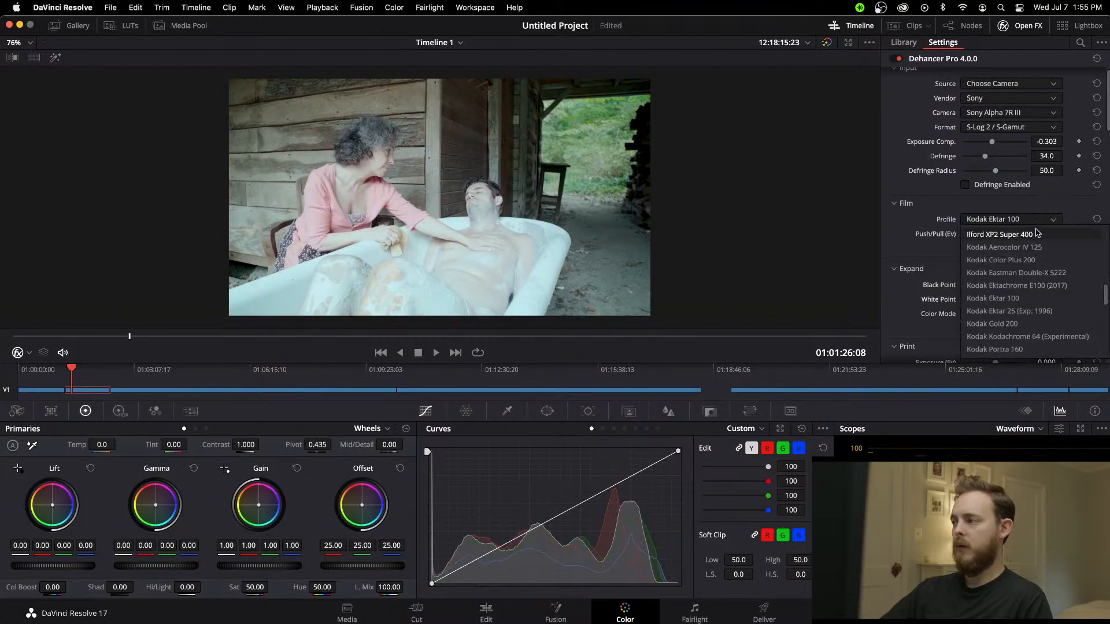
scroll(1024, 323, "down", 2)
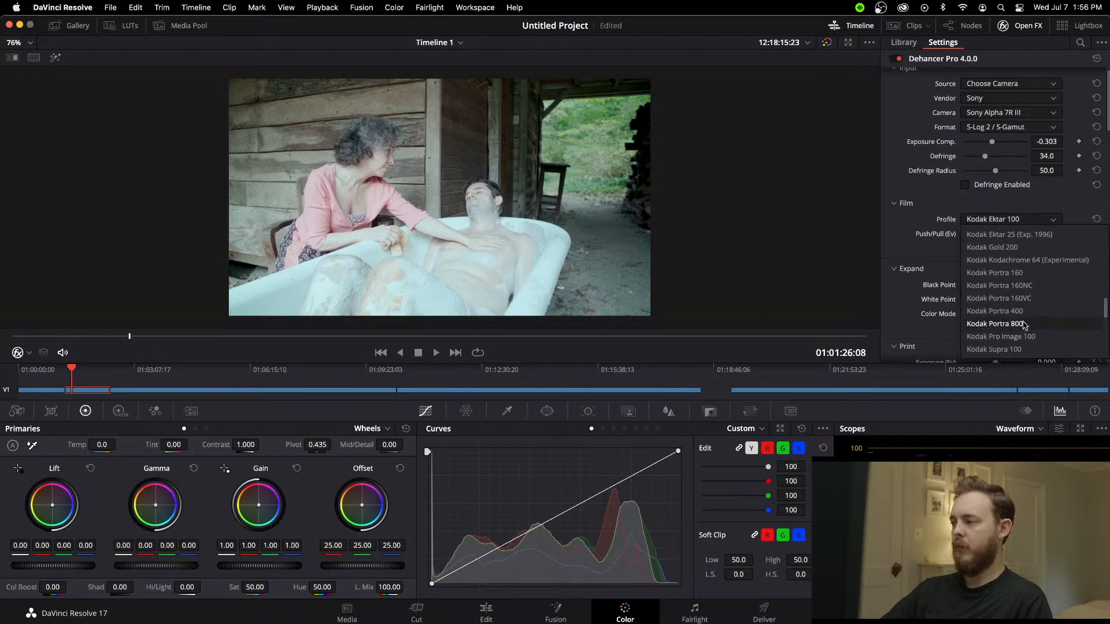
scroll(1023, 321, "down", 3)
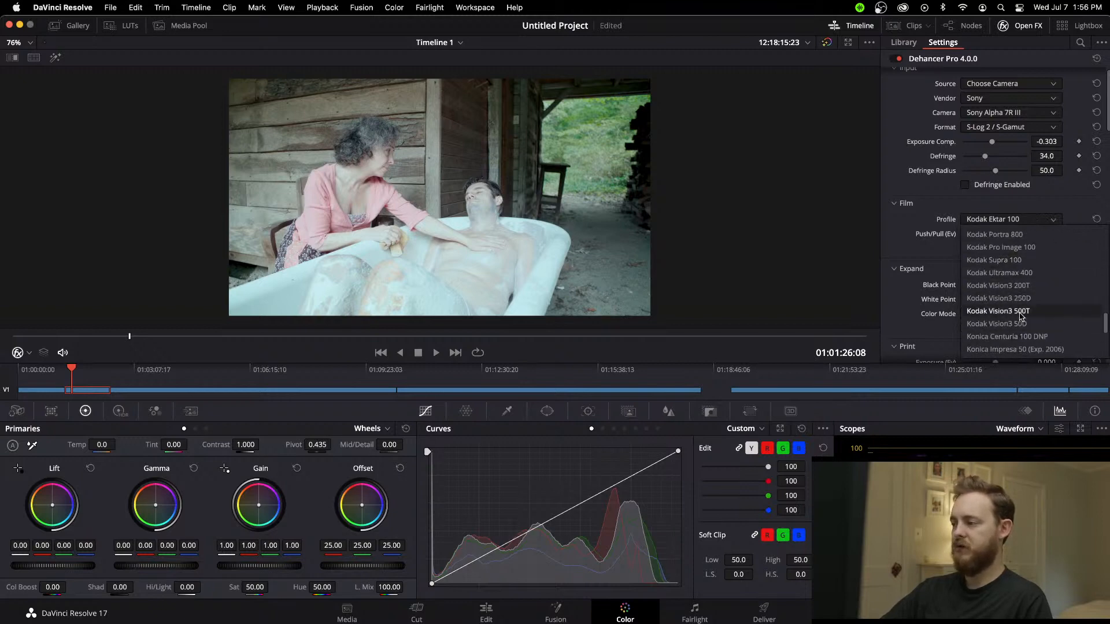
left_click(1034, 313)
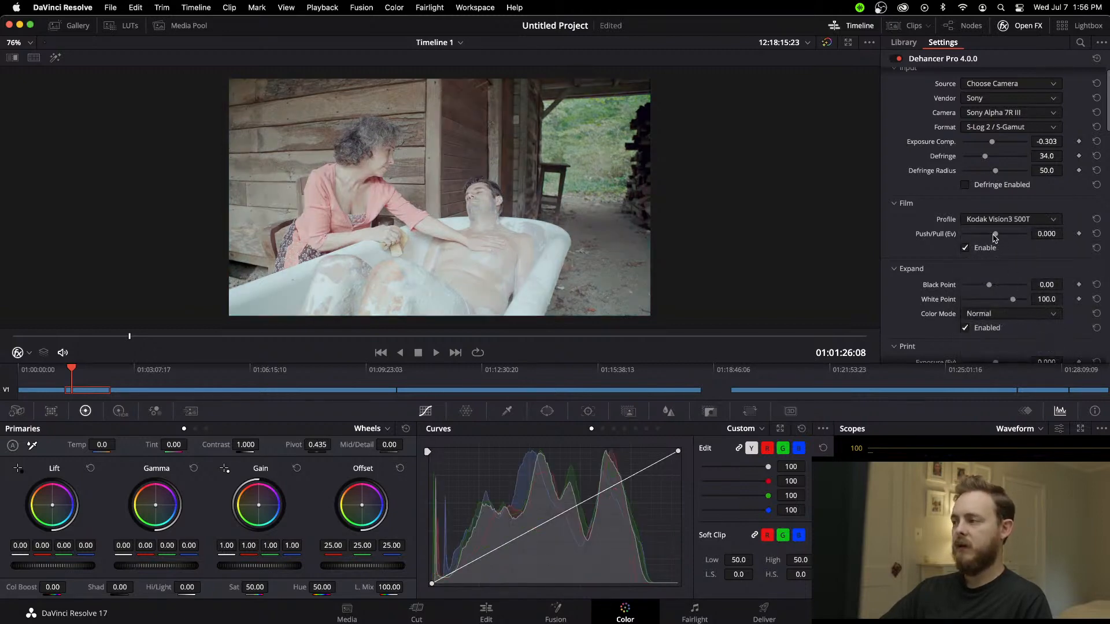
mouse_move(1012, 237)
left_mouse_down()
mouse_move(980, 237)
mouse_move(1021, 239)
left_mouse_up()
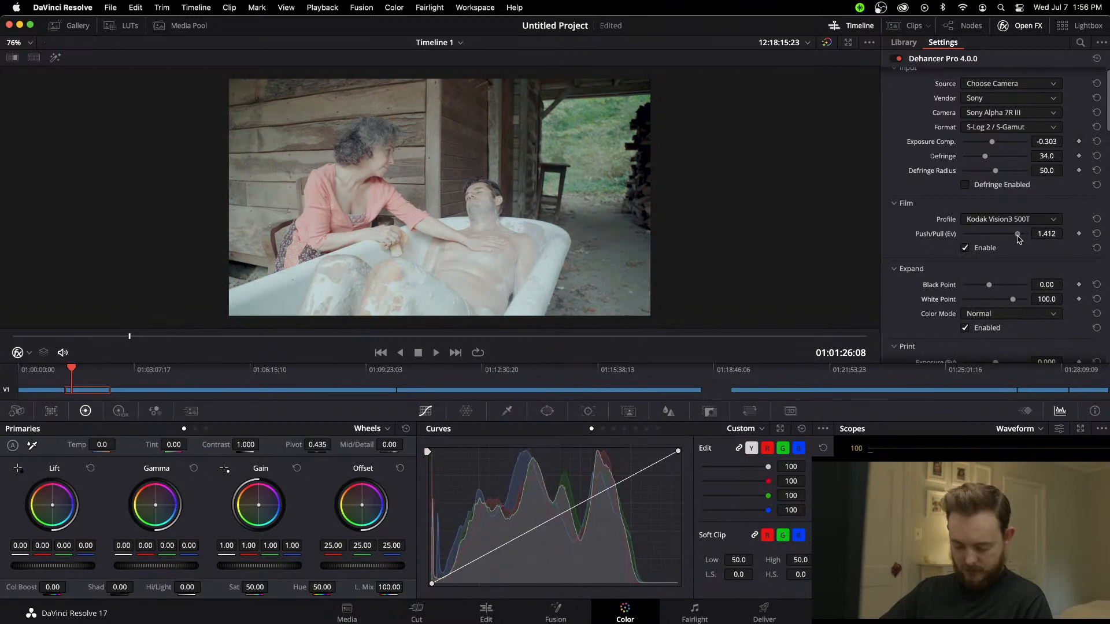
left_click_drag(1017, 239, 1023, 239)
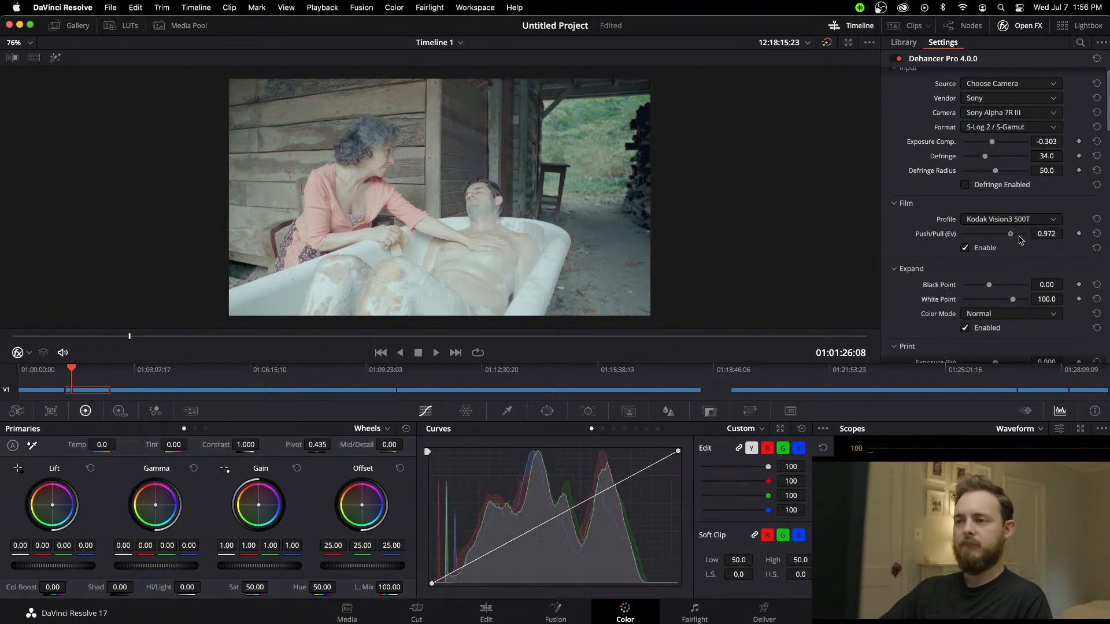
Step: Try the Kodak Vision3 50D and Kodak Vision3 250D film profiles with low and high Push/Pull settings
left_click(1050, 219)
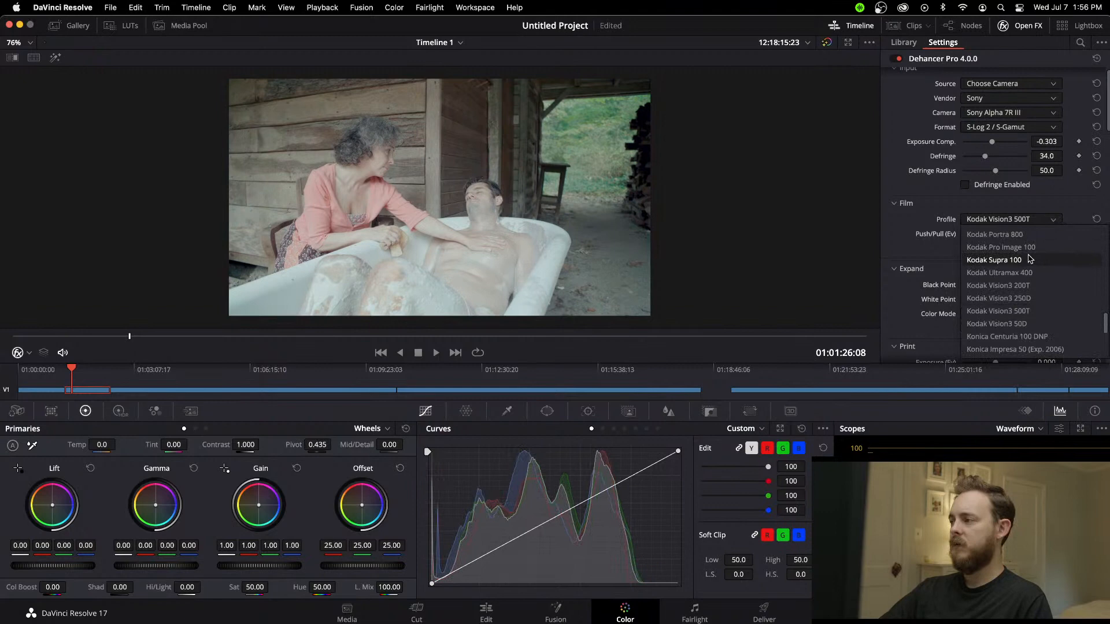
left_click(1029, 323)
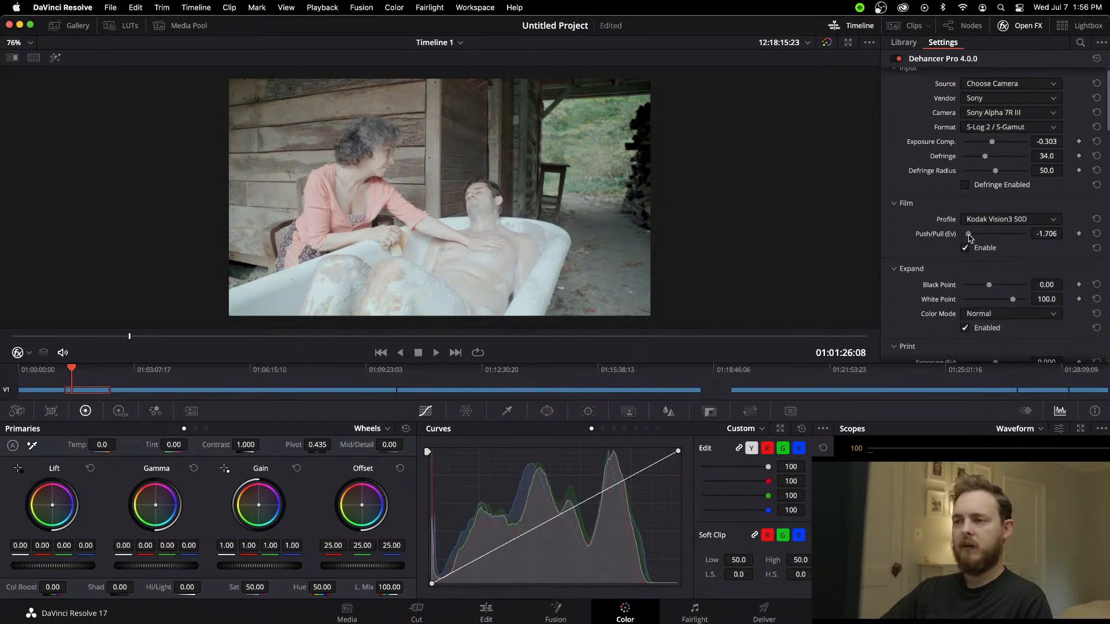
left_click(1011, 219)
left_click(1028, 298)
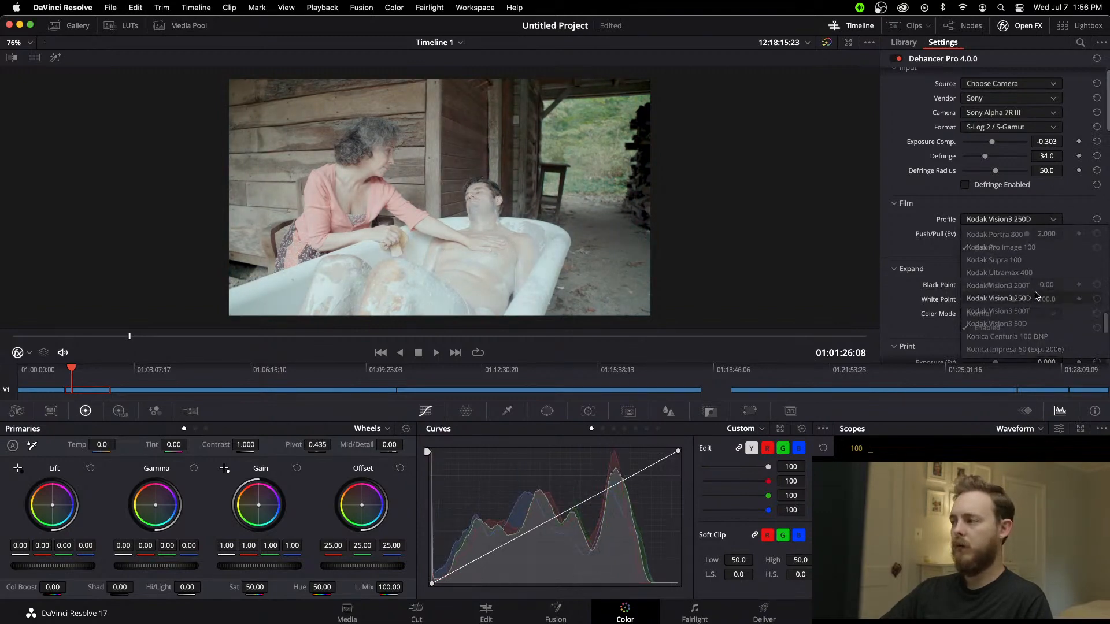
mouse_move(1024, 236)
left_mouse_down()
mouse_move(975, 235)
mouse_move(1032, 237)
left_mouse_up()
Step: Try Kodak Vision3 200T with Push/Pull raised to 2.000, and settle on the Kodak Vision3 50D film profile
left_click(1047, 220)
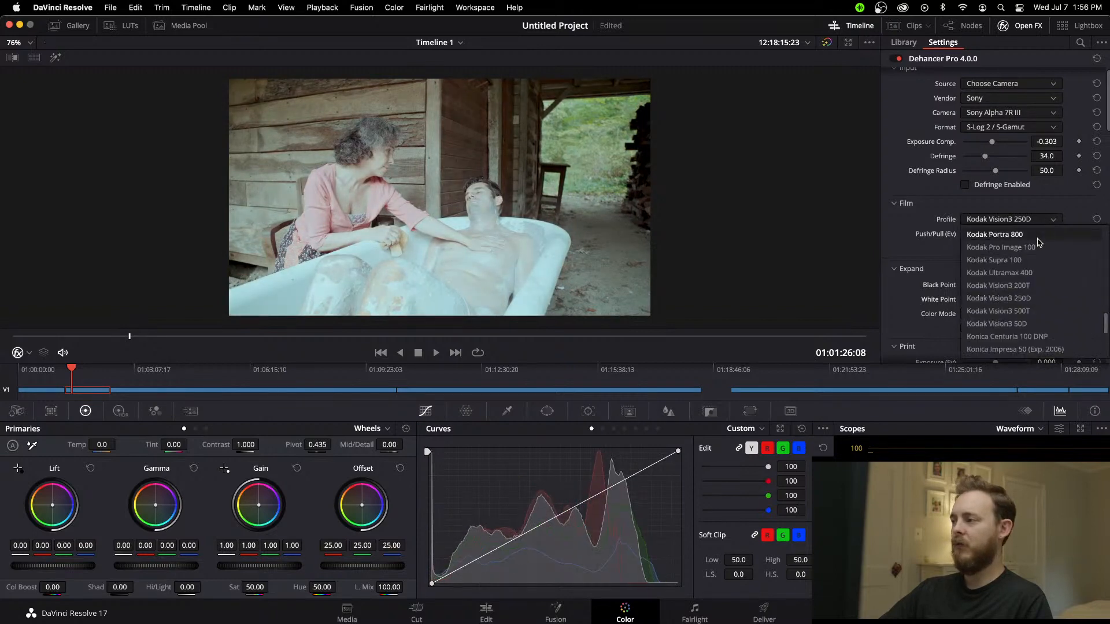
left_click(1030, 282)
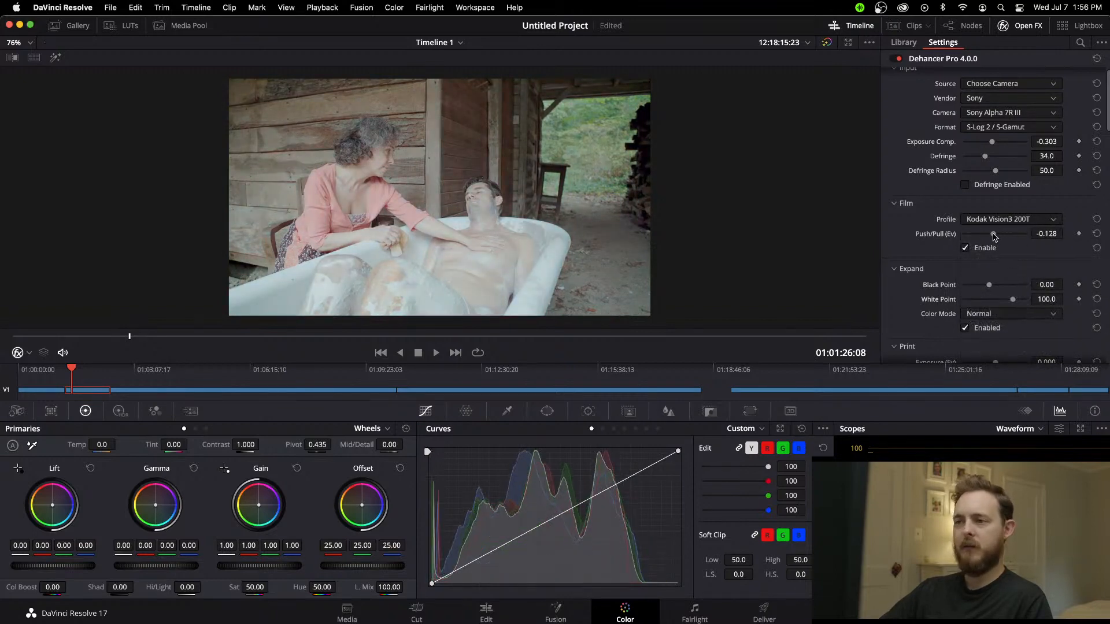
scroll(1047, 238, "down", 1)
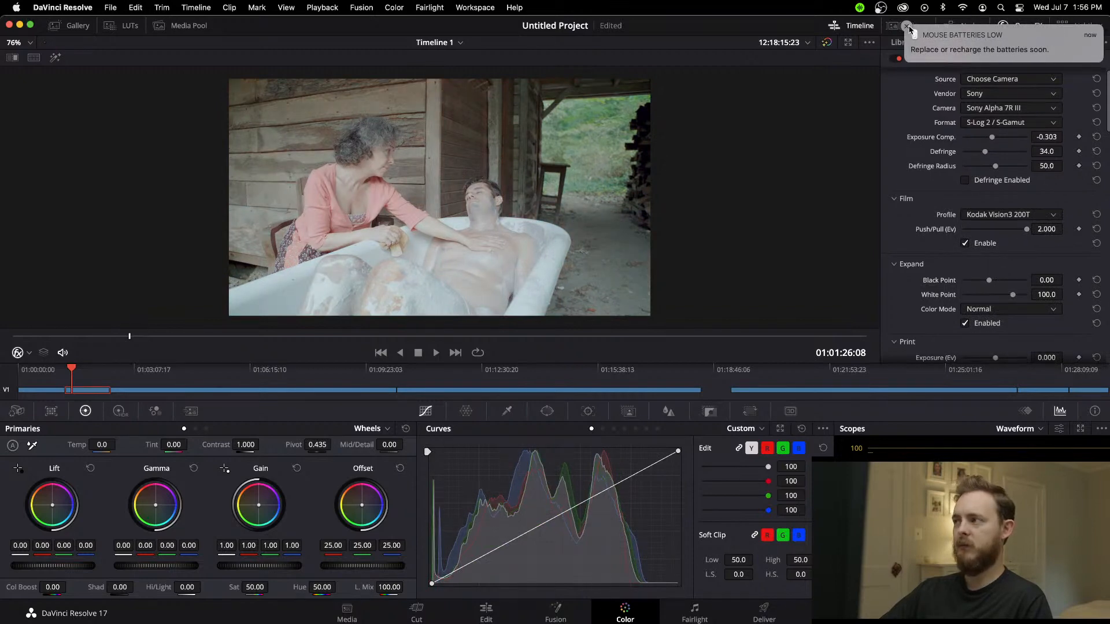
left_click(1049, 216)
left_click(1045, 318)
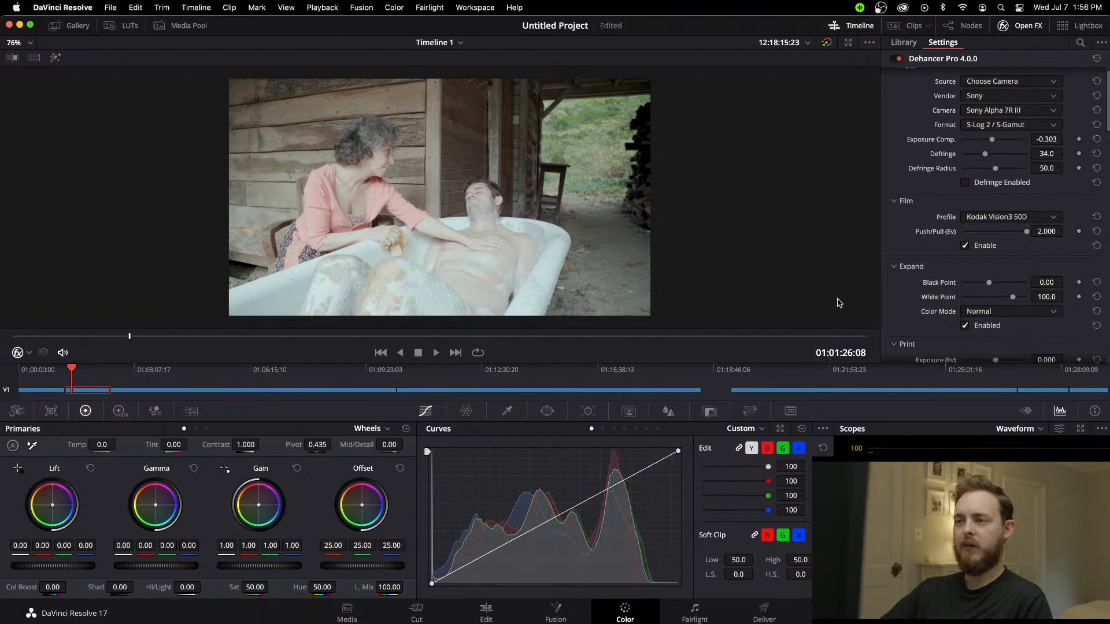
Step: Toggle the film profile off and on to compare the bathtub shot with and without it
scroll(839, 303, "down", 1)
left_click(965, 246)
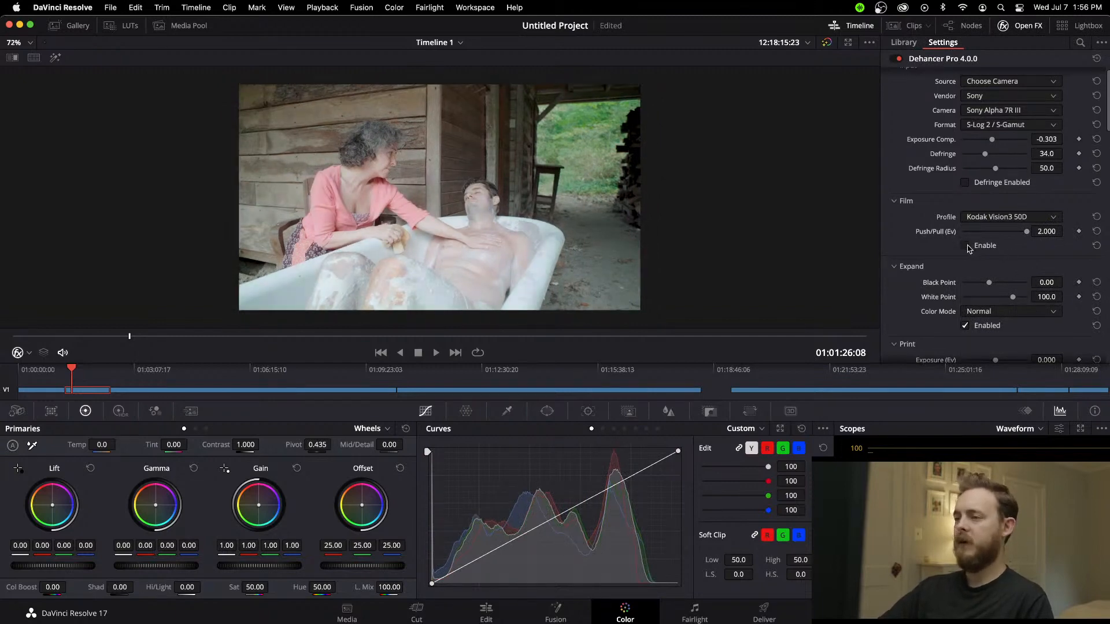
left_click(964, 245)
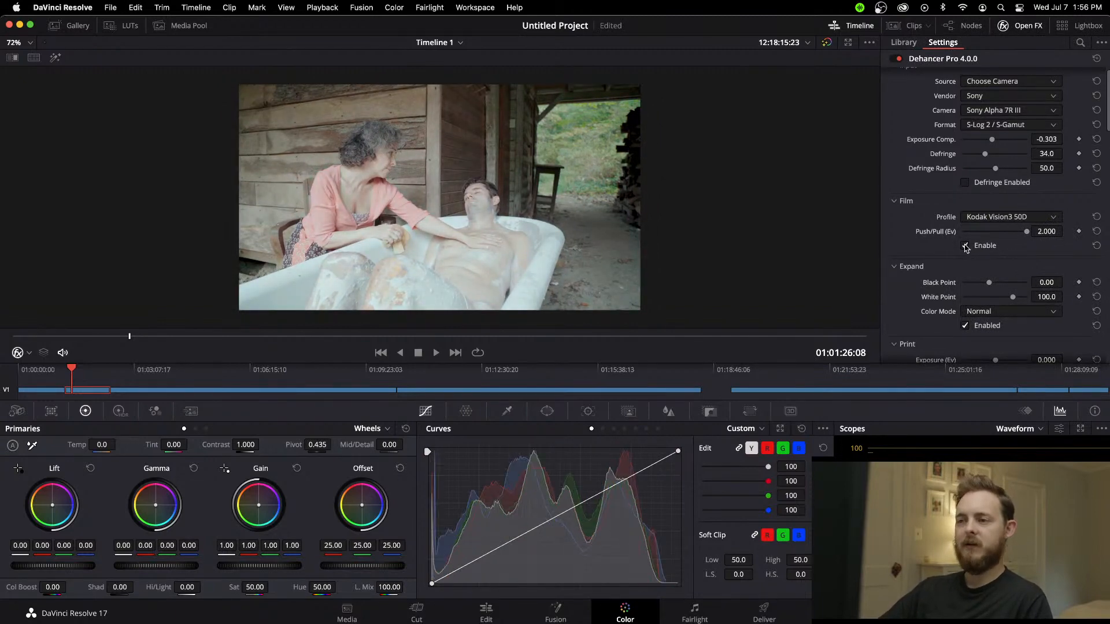
left_click(964, 246)
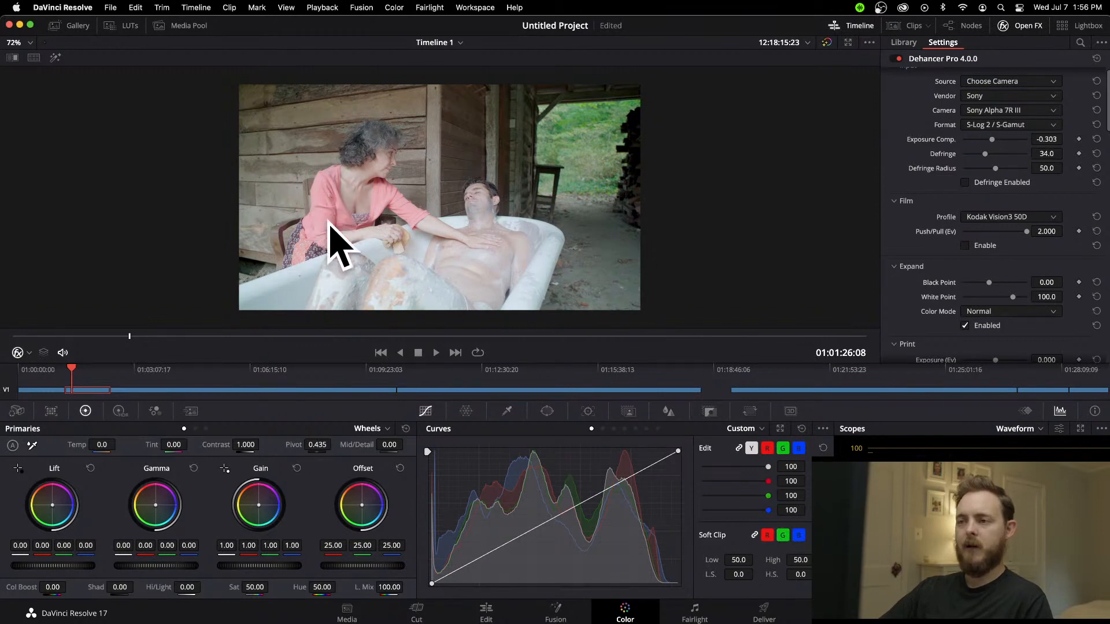
left_click(965, 246)
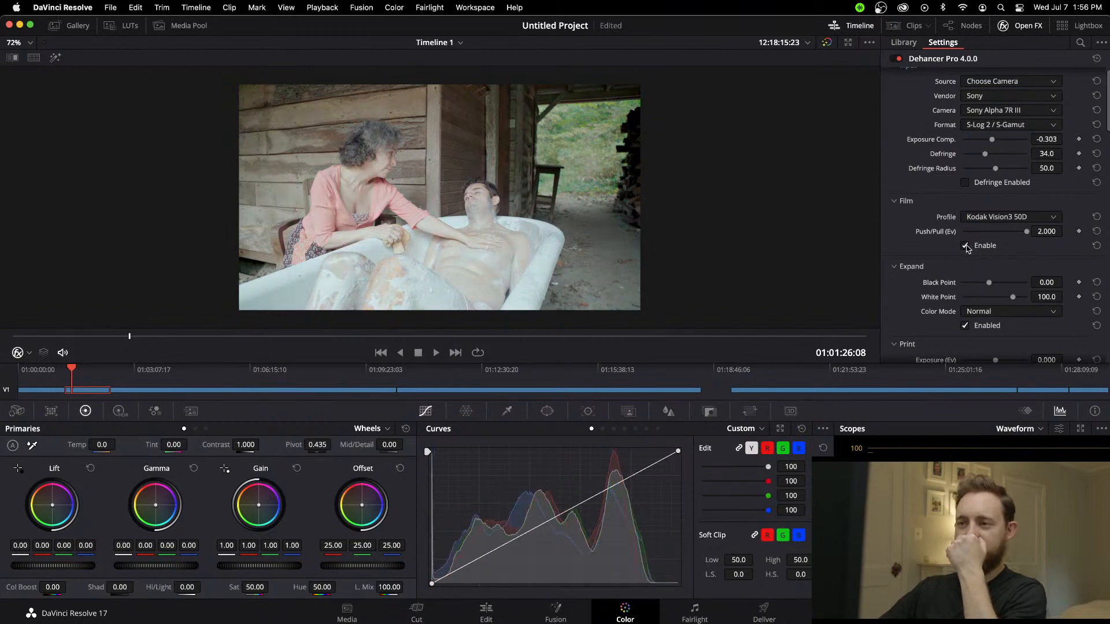
Step: Set the Expand section's Black Point to 6.60 and White Point to 91.9
scroll(939, 263, "down", 3)
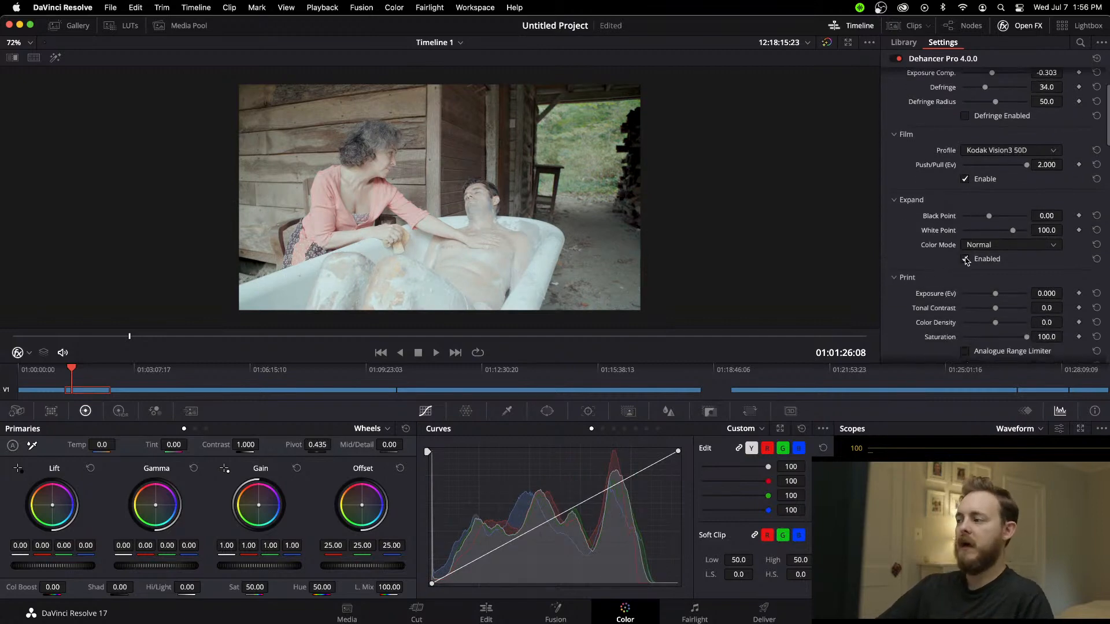
scroll(945, 270, "down", 6)
scroll(944, 270, "down", 7)
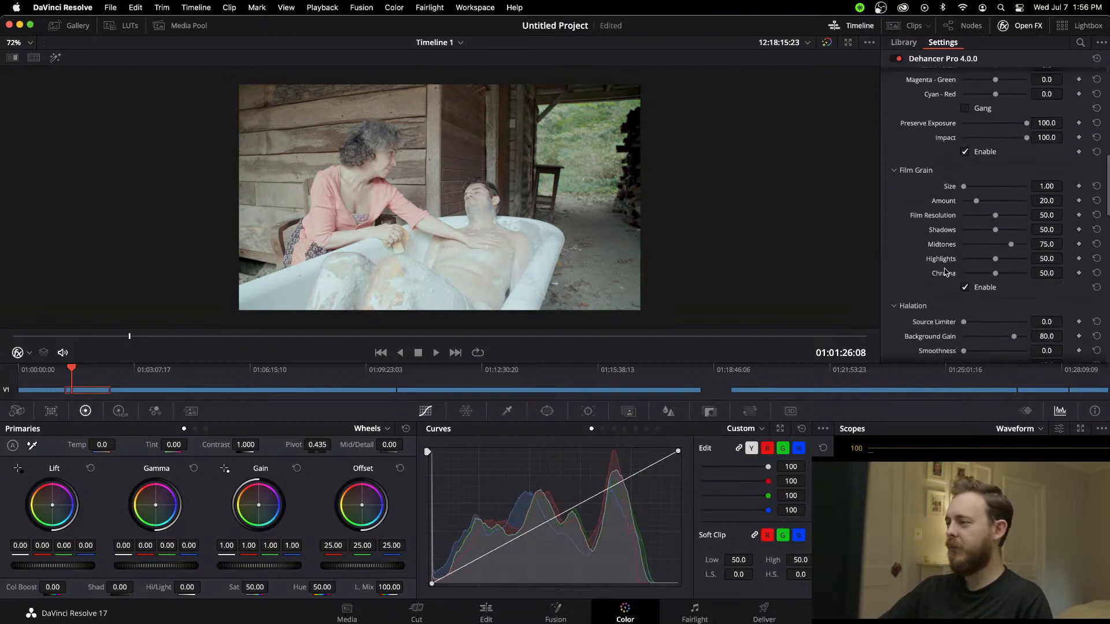
scroll(977, 260, "up", 9)
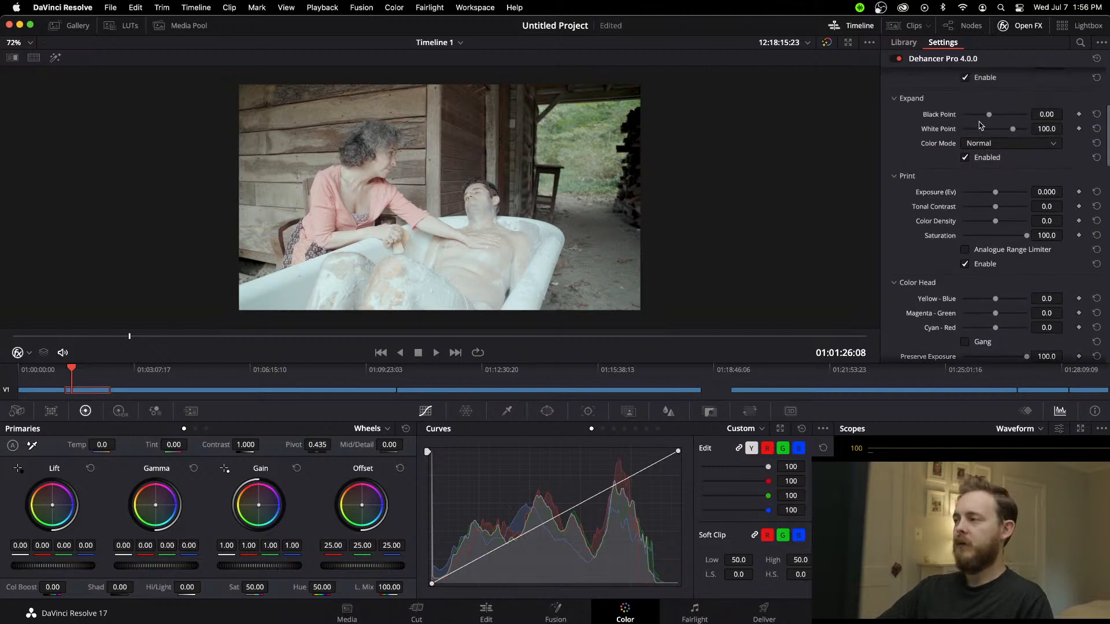
scroll(991, 154, "up", 2)
left_click_drag(991, 156, 1008, 175)
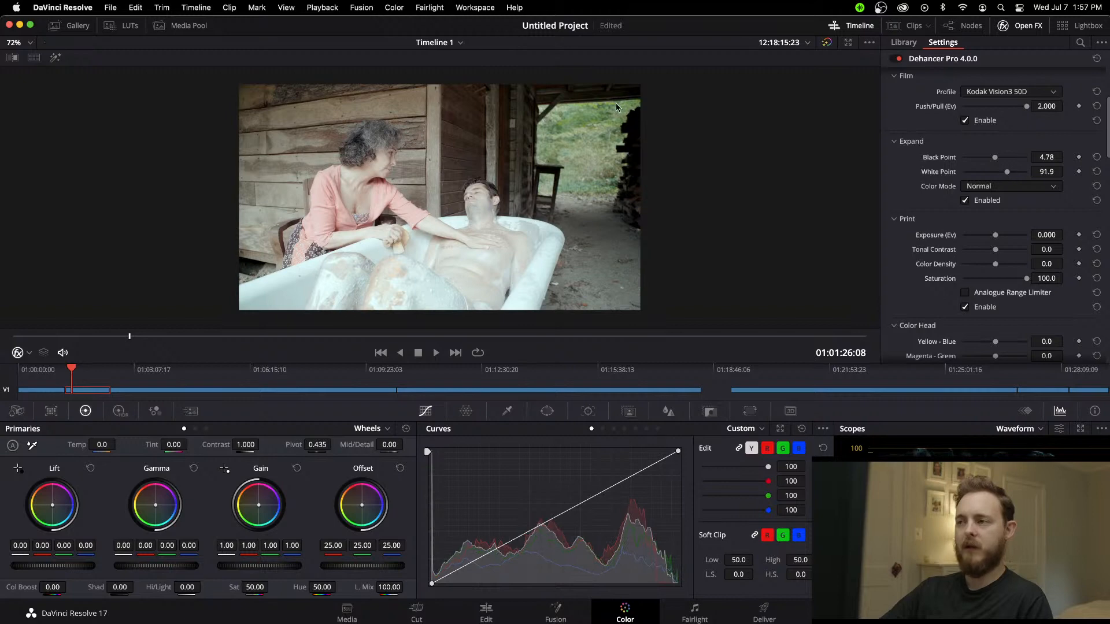
left_click_drag(998, 161, 998, 161)
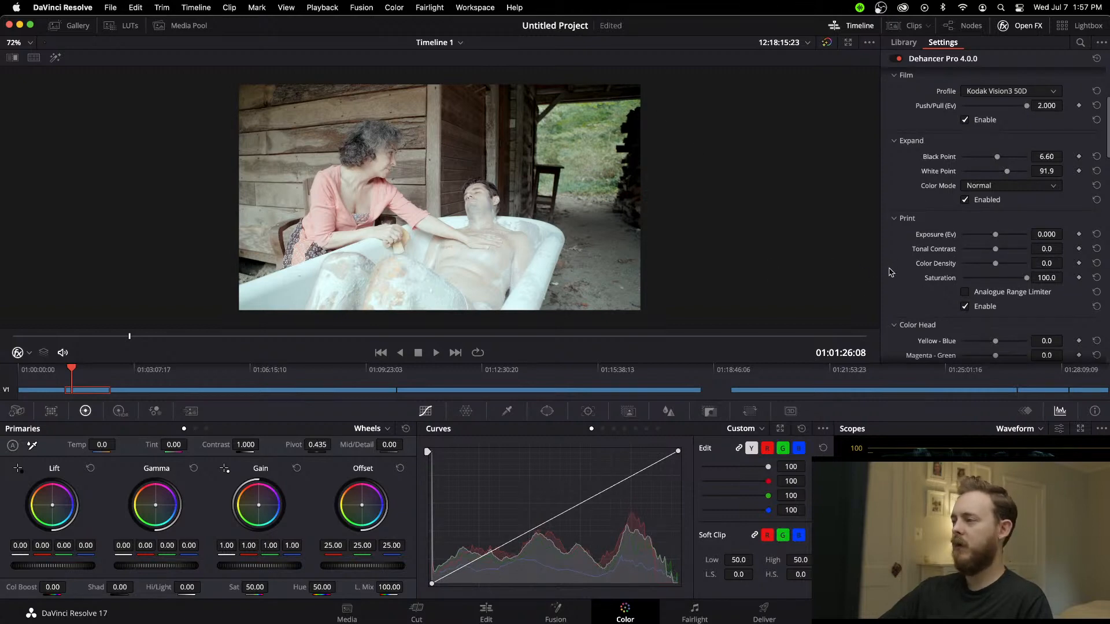
Step: Set the Print section's Tonal Contrast to 8.7 and inspect the skin tones up close
scroll(893, 273, "down", 1)
left_click_drag(994, 218, 991, 218)
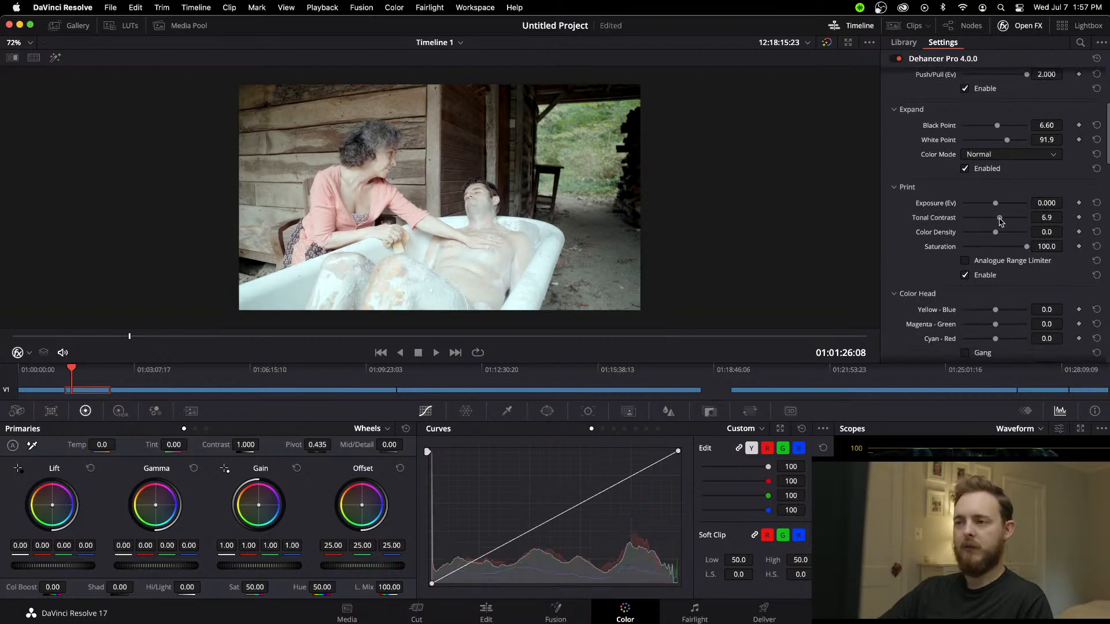
scroll(456, 229, "up", 4)
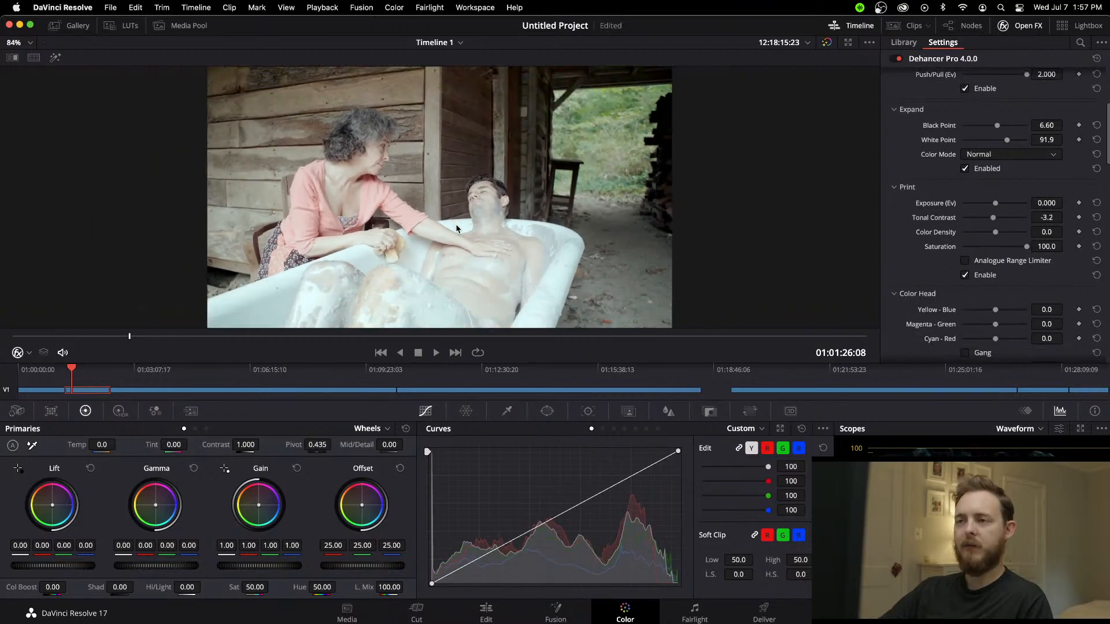
left_click_drag(995, 223, 1001, 221)
scroll(638, 179, "up", 5)
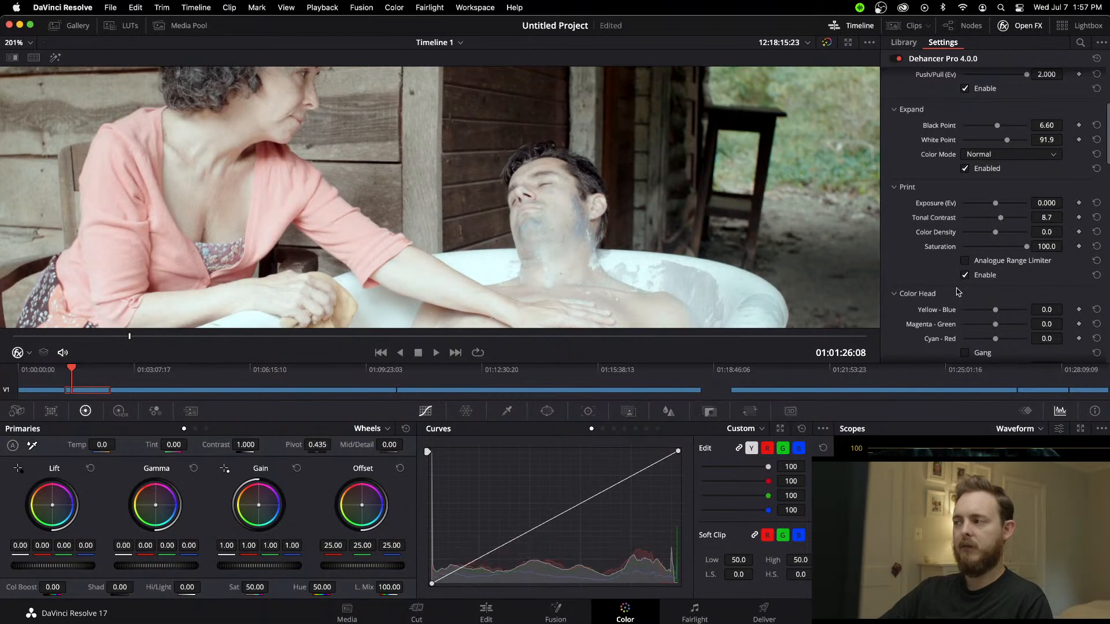
scroll(633, 245, "down", 5)
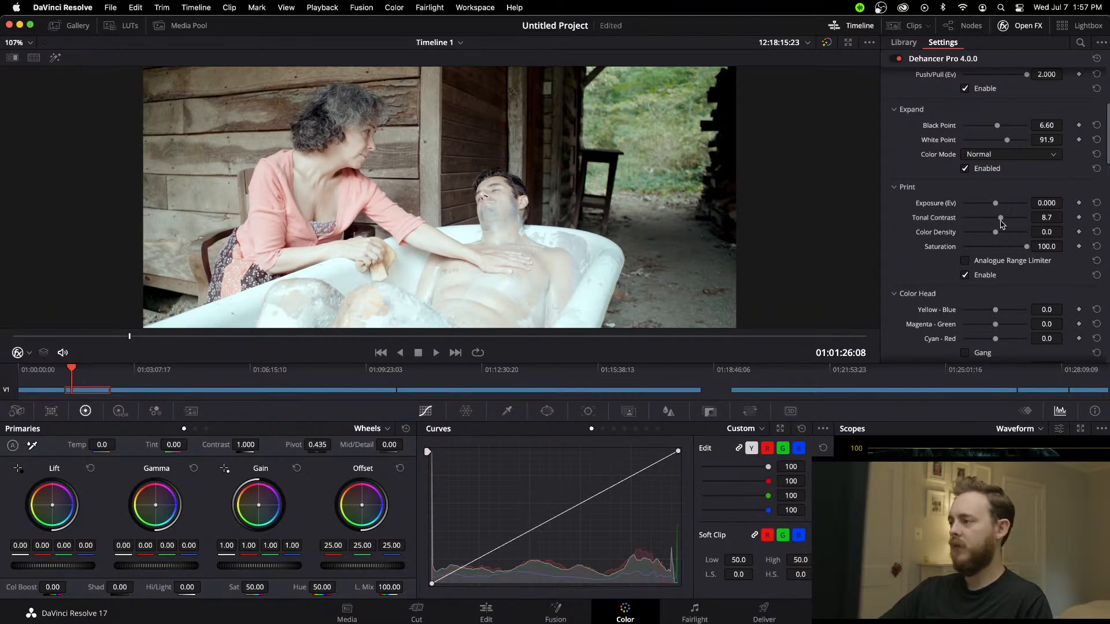
Step: Enable the Analogue Range Limiter and raise the Print Color Density to 100.0
left_click(965, 262)
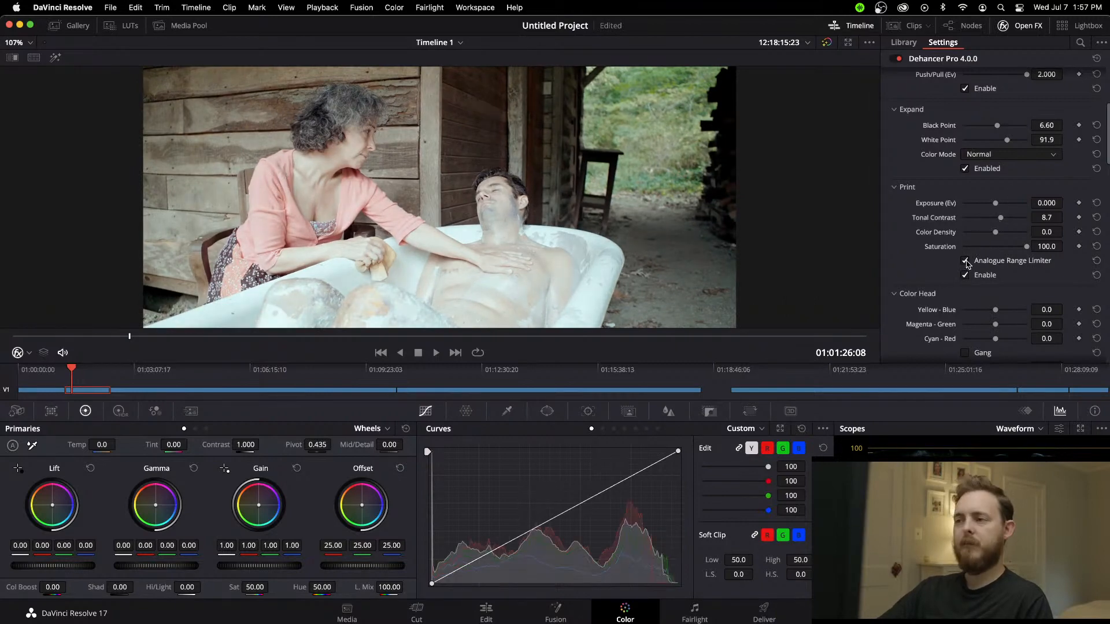
left_click_drag(995, 232, 1027, 233)
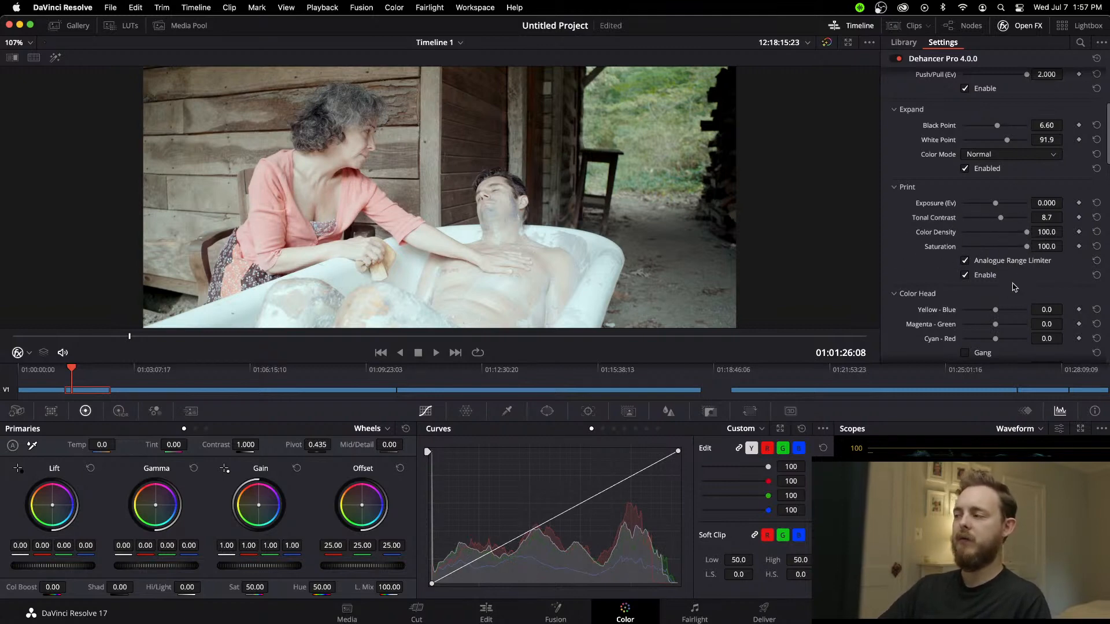
Step: Save the project and nudge the Color Head's Magenta - Green value to 0.4
scroll(991, 276, "down", 3)
scroll(991, 276, "down", 1)
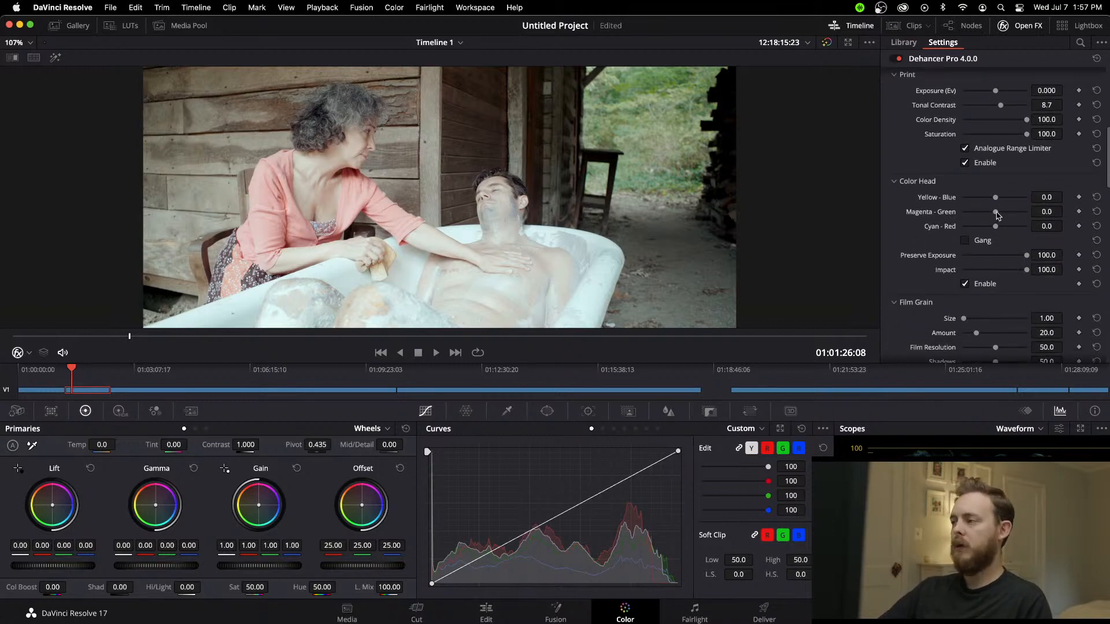
key("super+s")
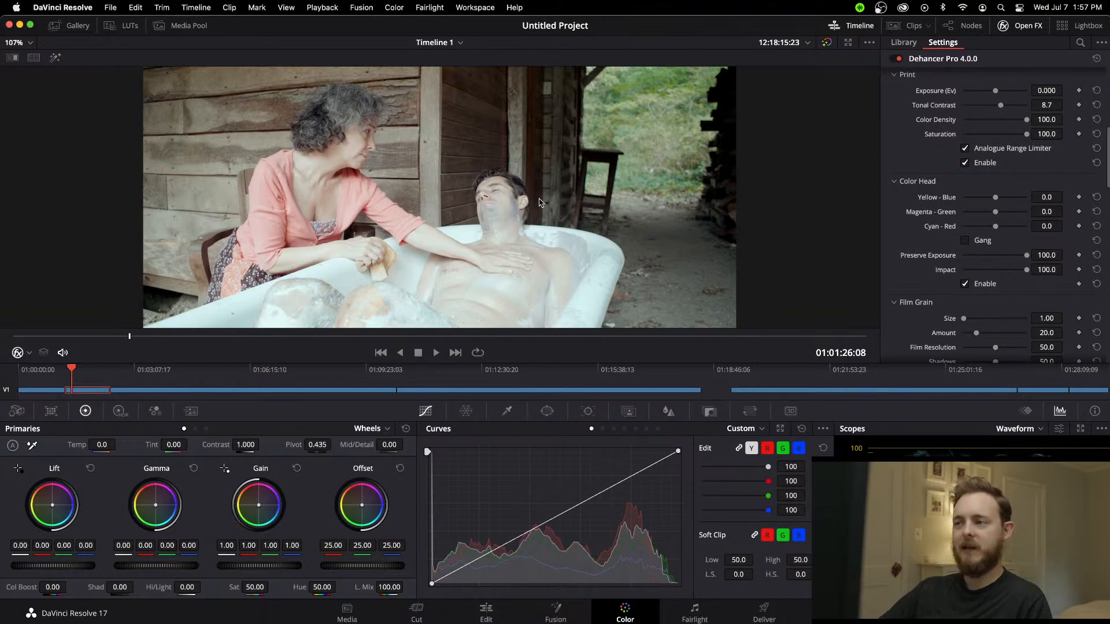
scroll(983, 216, "down", 1)
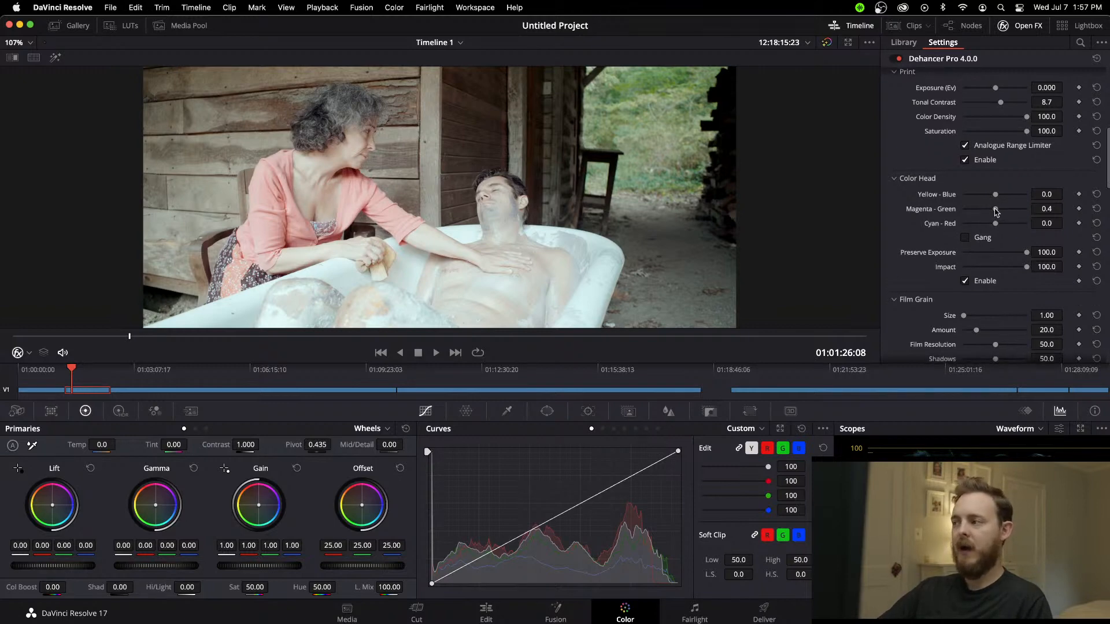
left_click_drag(995, 209, 996, 212)
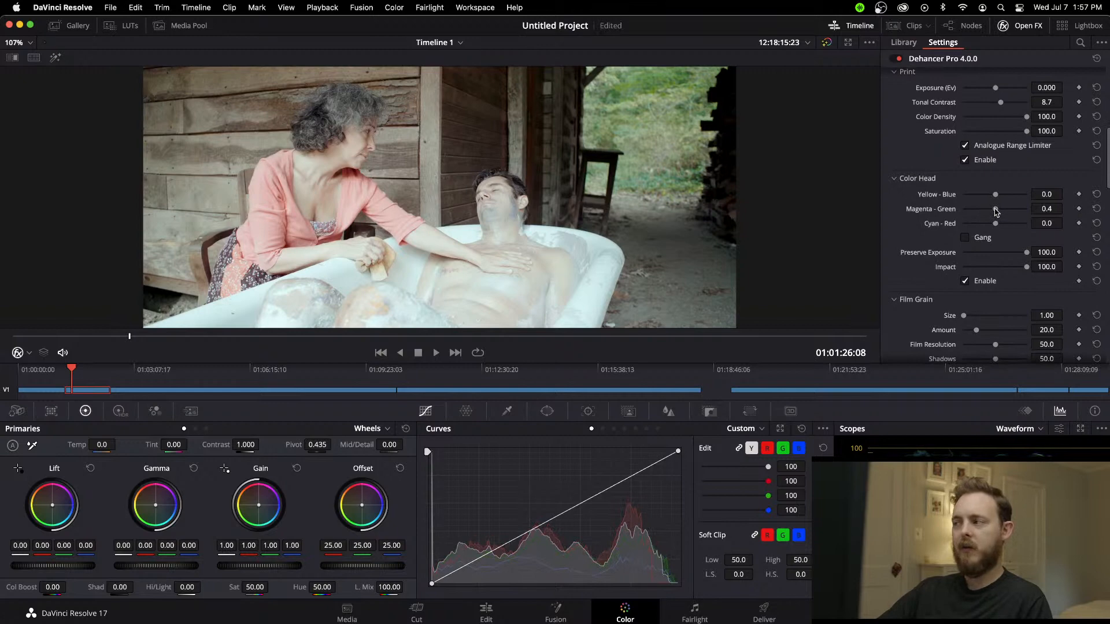
Step: Set the Color Head's Yellow - Blue to -4.2, Magenta - Green to 0.0 and Cyan - Red to 5.9
left_click_drag(995, 198, 994, 198)
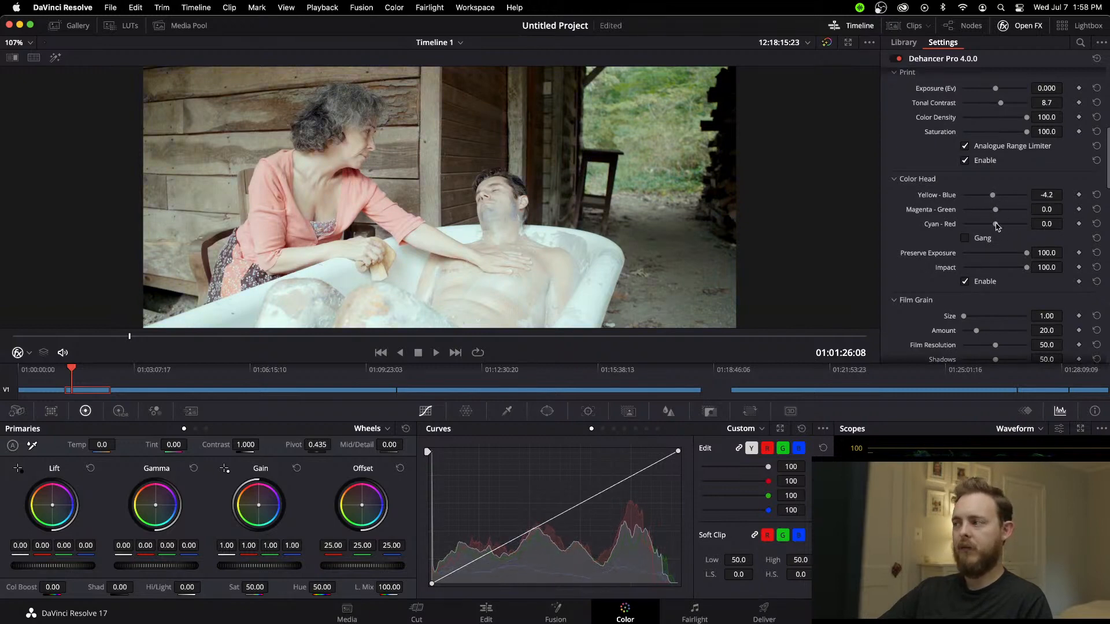
left_click_drag(996, 224, 1001, 227)
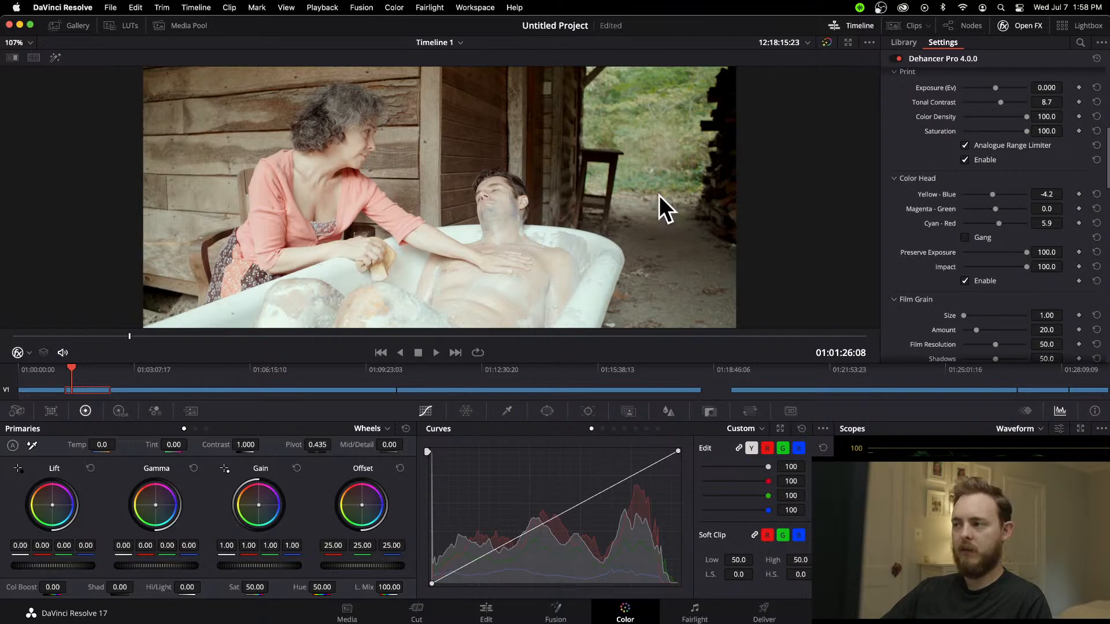
scroll(657, 193, "down", 2)
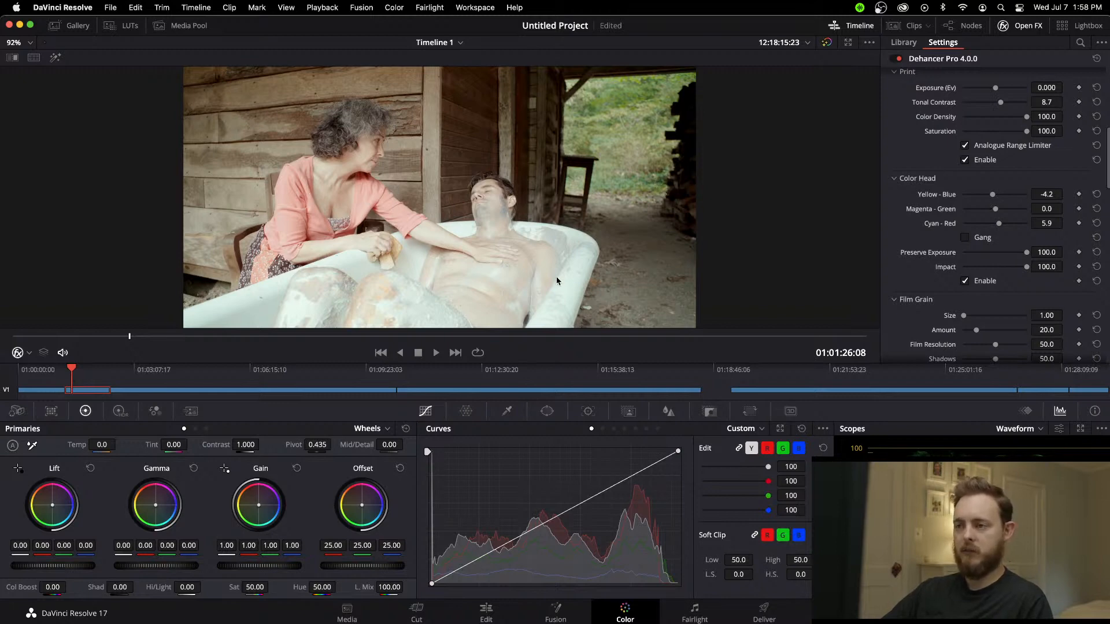
Step: Enable Film Grain and set Amount to 32.1, Film Resolution to 58.7, Shadows to 56.0 and Highlights to 52.3
scroll(1043, 291, "down", 5)
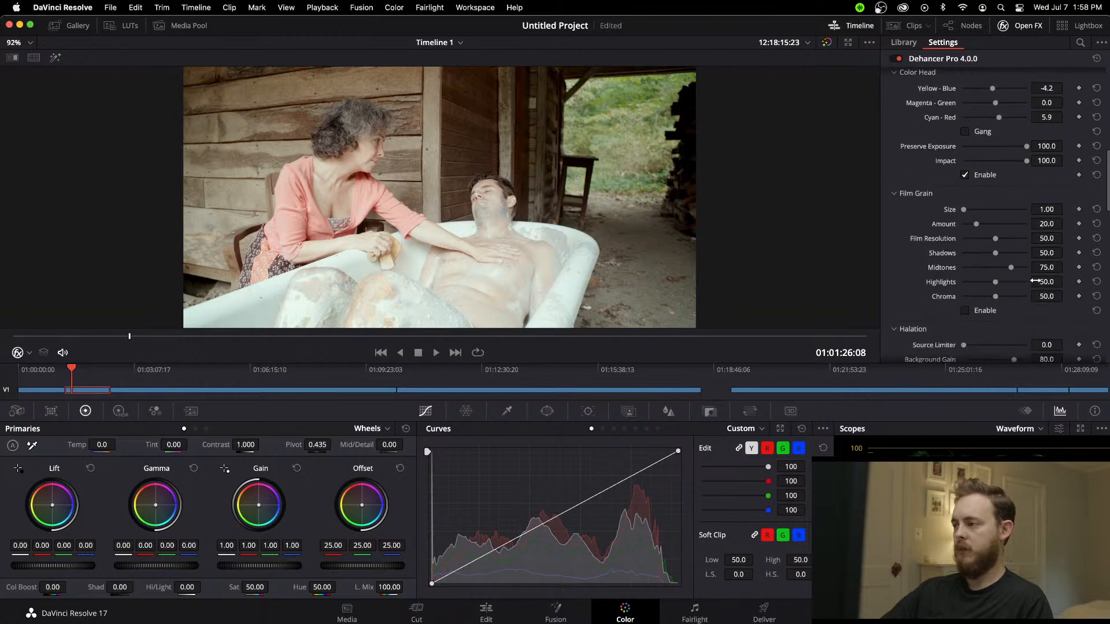
scroll(944, 199, "down", 2)
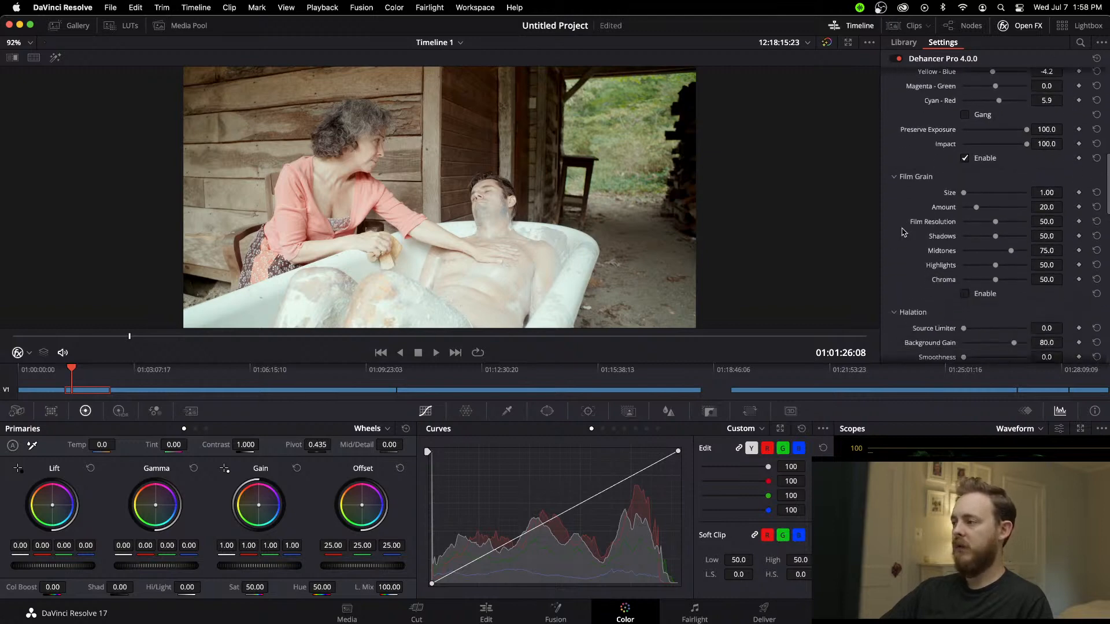
left_click(964, 256)
scroll(464, 231, "up", 1)
scroll(464, 231, "up", 3)
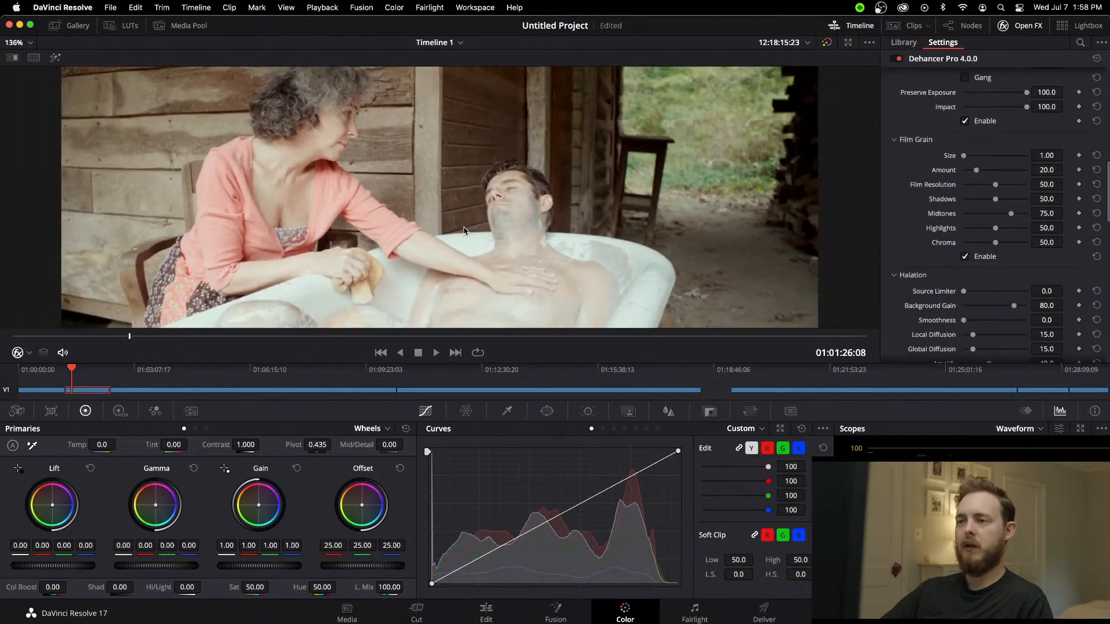
left_click_drag(978, 171, 996, 227)
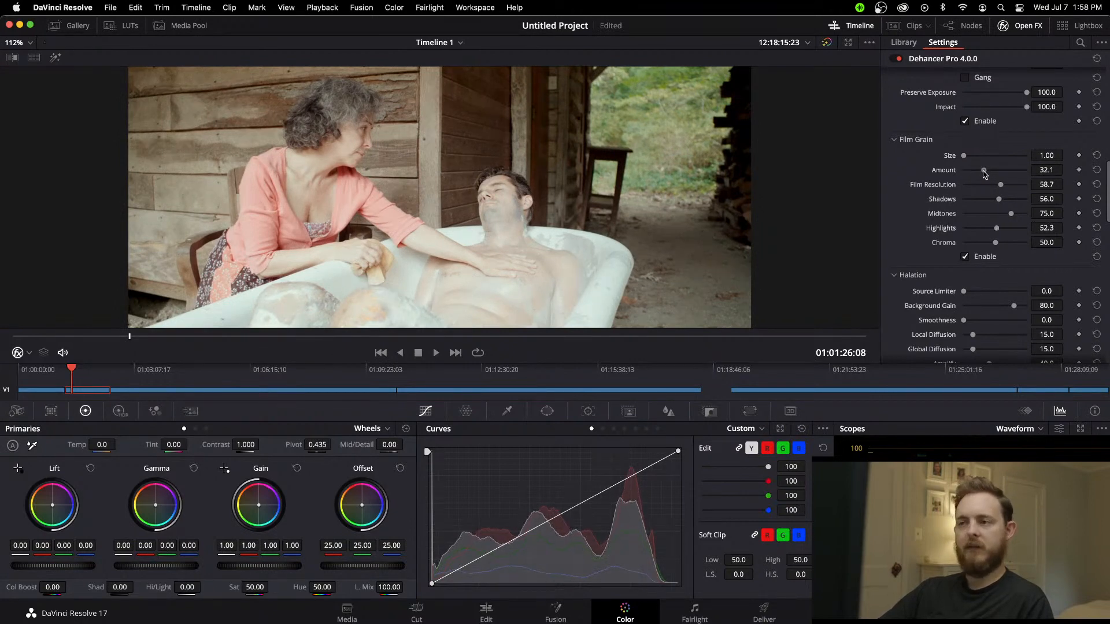
Step: Try the Film Grain Amount at 38.5 and 100.0 while inspecting the image, and settle it at 34.0
left_click_drag(983, 171, 988, 171)
scroll(415, 185, "up", 6)
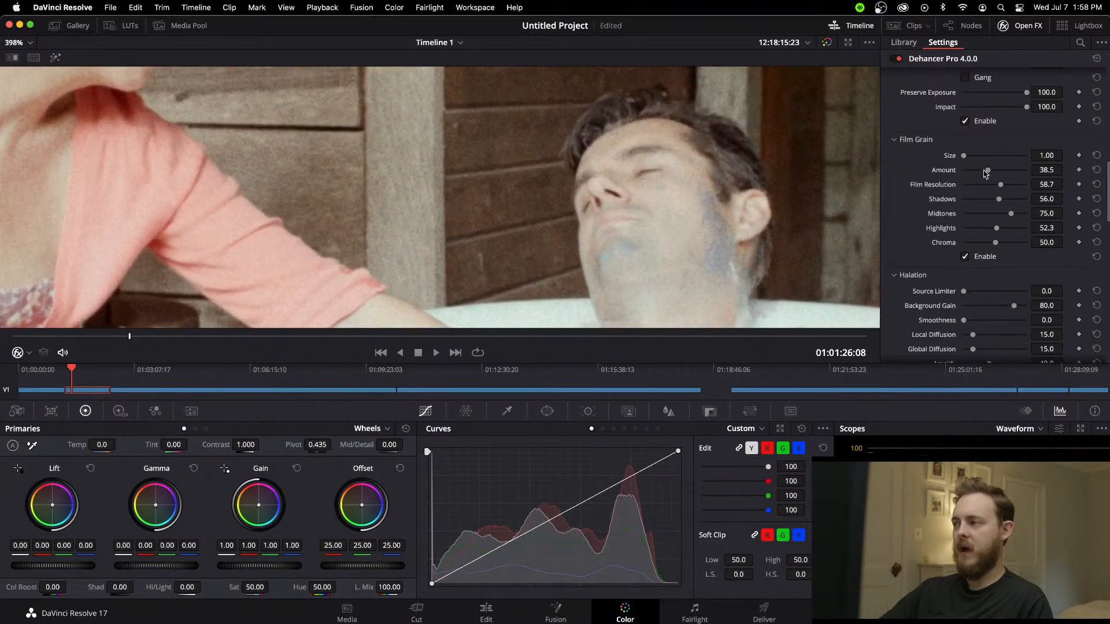
left_click_drag(986, 173, 1029, 170)
scroll(786, 212, "down", 4)
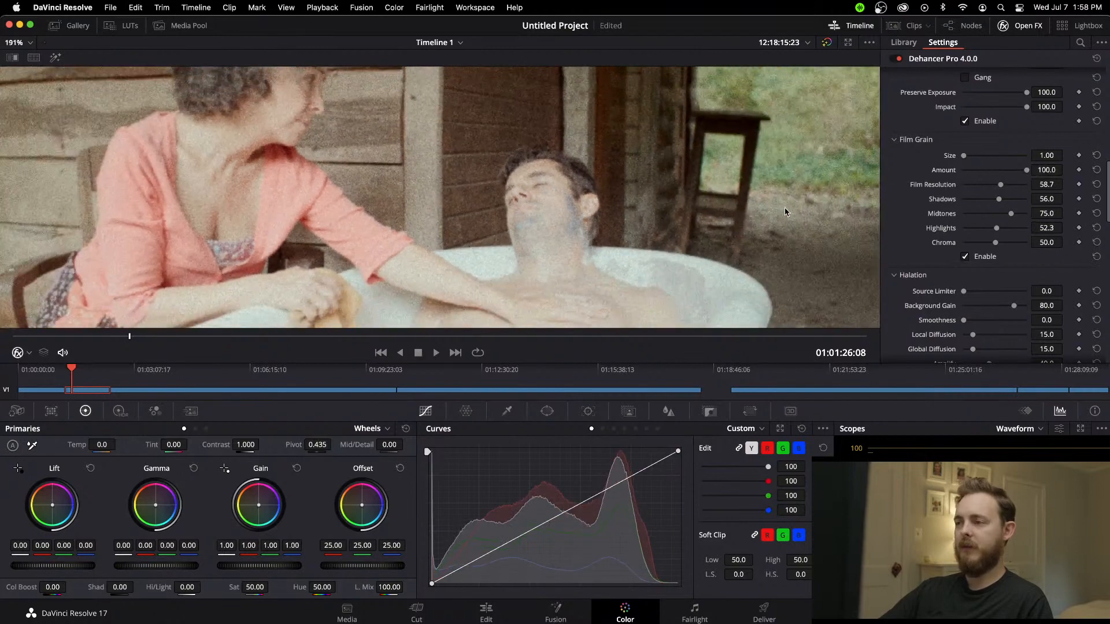
scroll(786, 212, "down", 5)
scroll(786, 212, "up", 2)
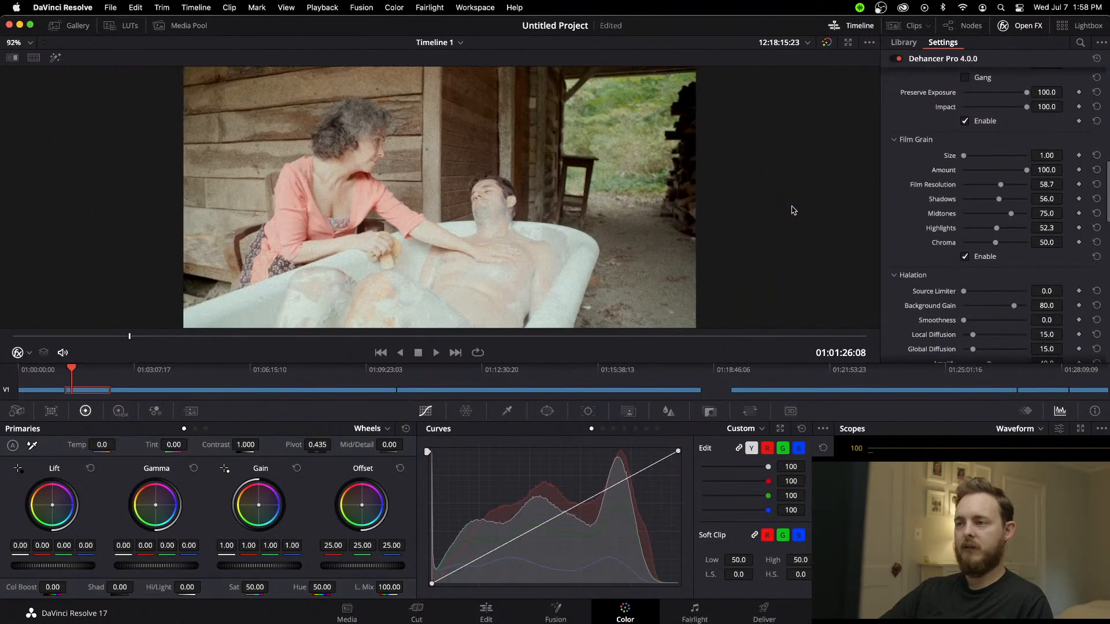
left_click_drag(1031, 170, 987, 172)
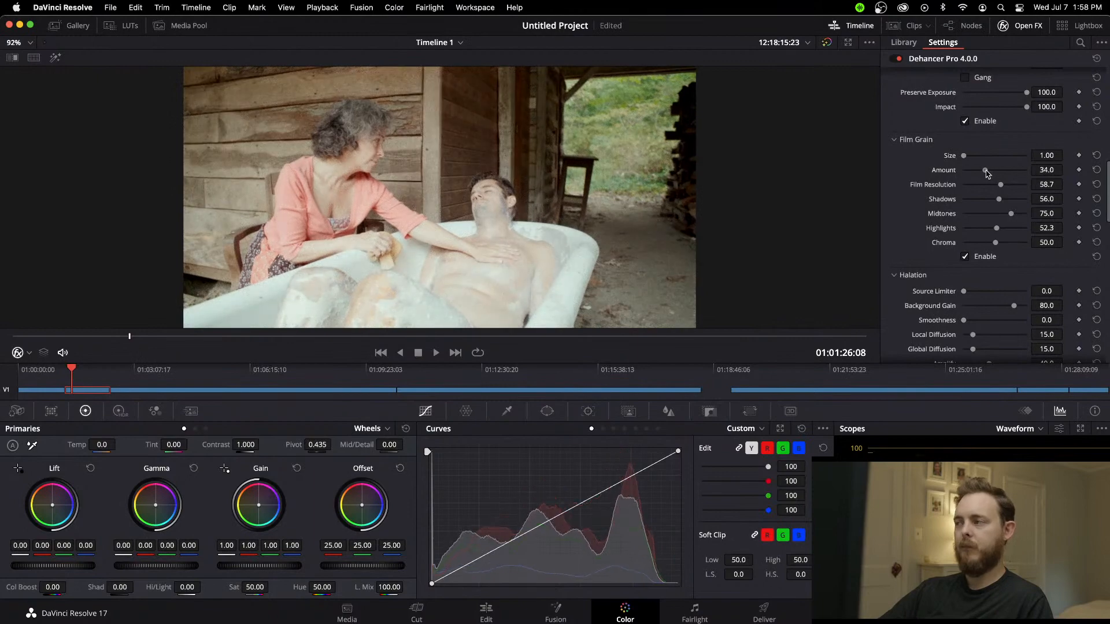
Step: Enable Halation and compare the bathtub image with and without the effect
scroll(1086, 299, "down", 4)
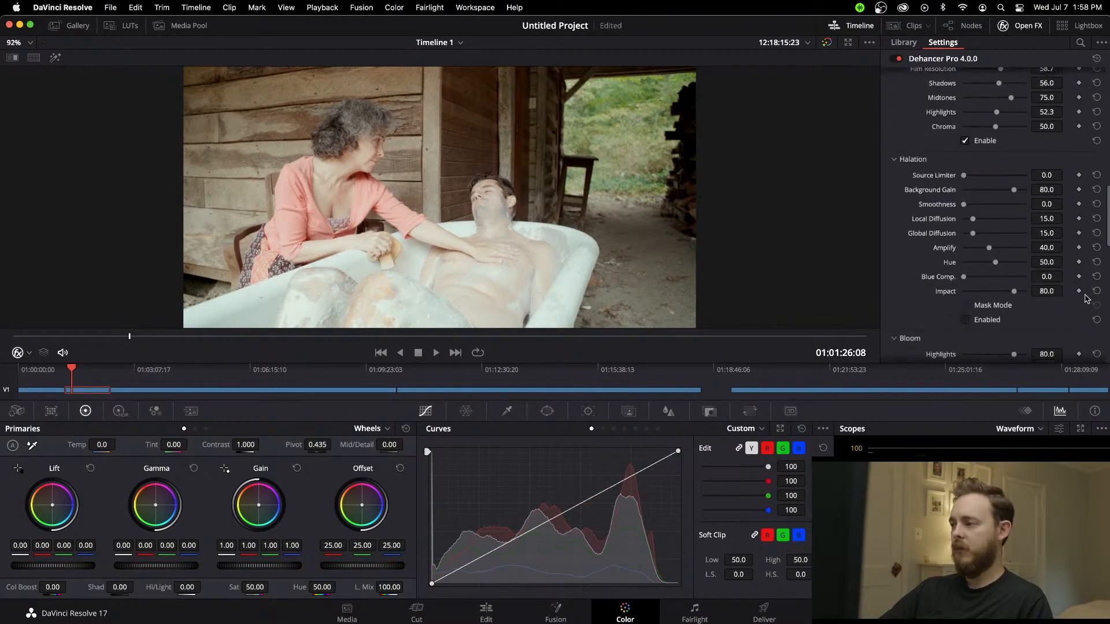
left_click(965, 321)
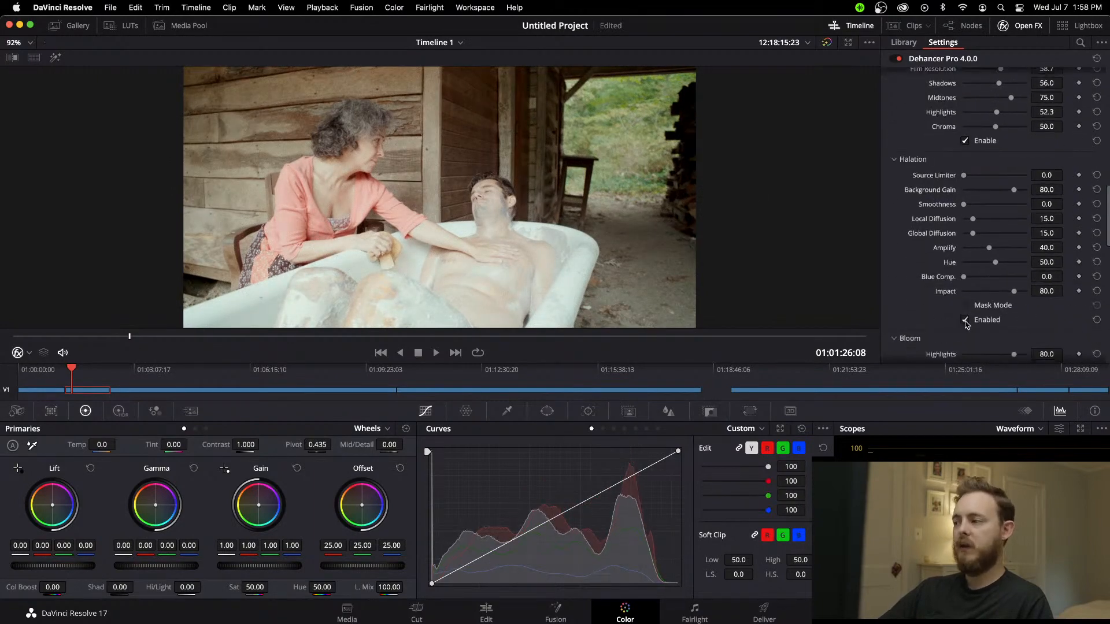
left_click(964, 320)
left_click(964, 320)
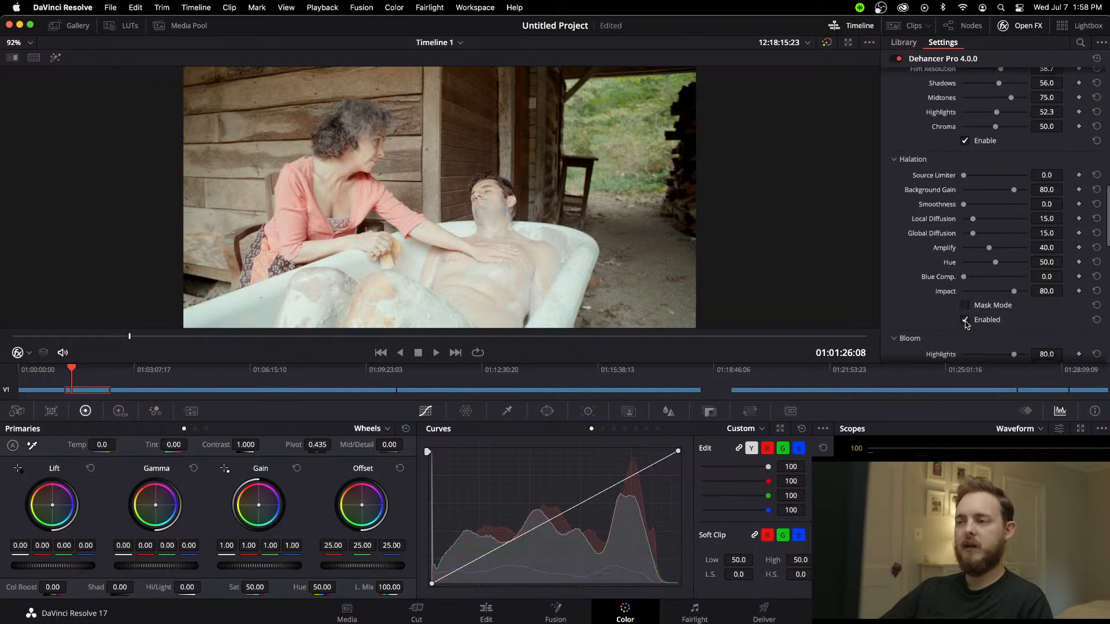
left_click(964, 320)
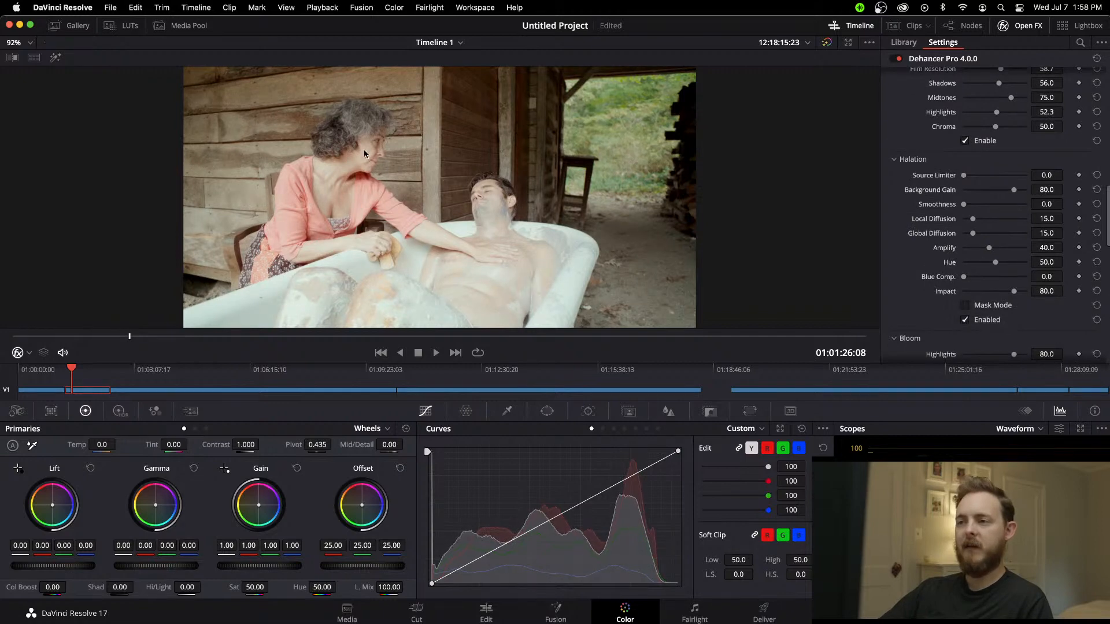
Step: Turn on Halation's Mask Mode and set Source Limiter 34.0, Background Gain 89.9, Smoothness 88.1, both Diffusions 100.0, Amplify 91.8 and Hue 100.0
left_click_drag(963, 175, 985, 179)
left_click(964, 305)
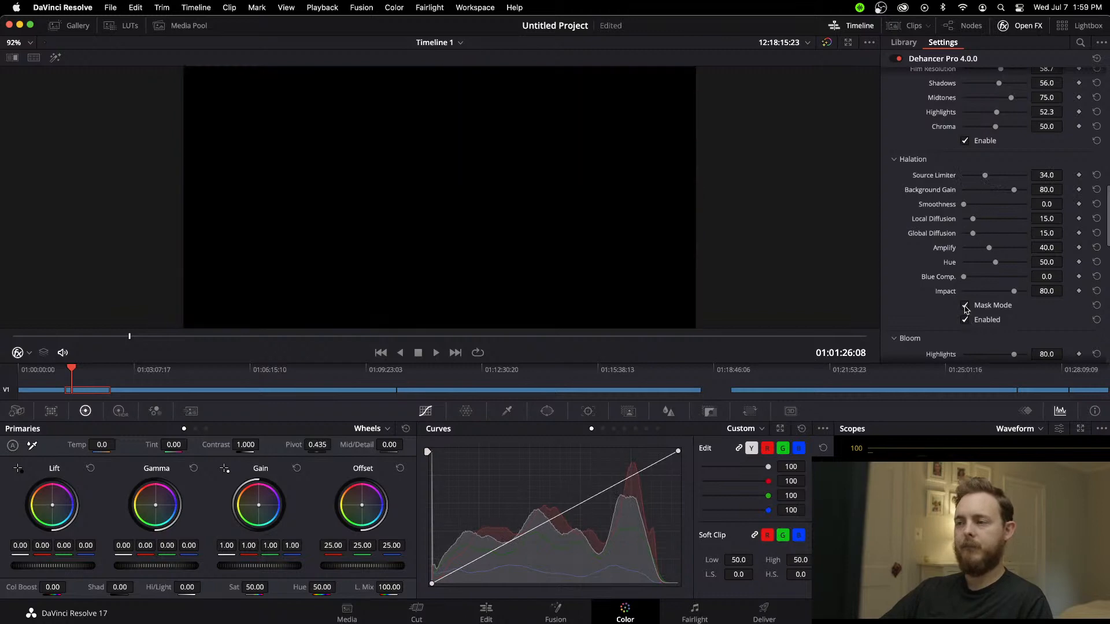
left_click_drag(973, 218, 1017, 198)
left_click_drag(973, 233, 1027, 262)
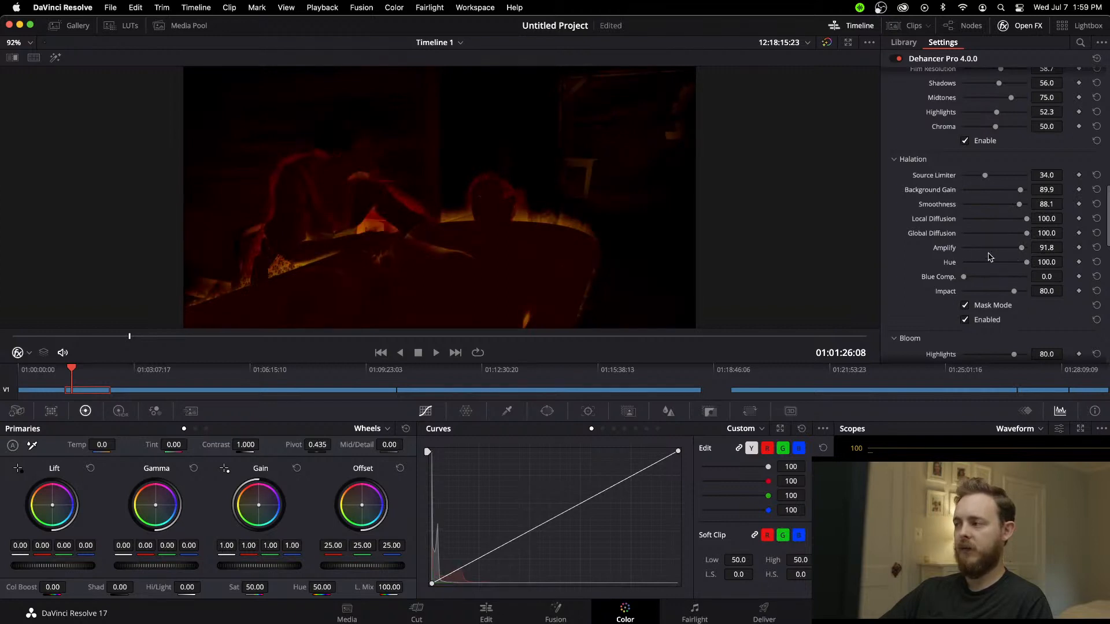
Step: Set Halation's Source Limiter to 22.0, Background Gain 49.5, Smoothness 100.0, Local Diffusion 24.8 and Amplify 41.3, and turn off Mask Mode
scroll(519, 252, "up", 2)
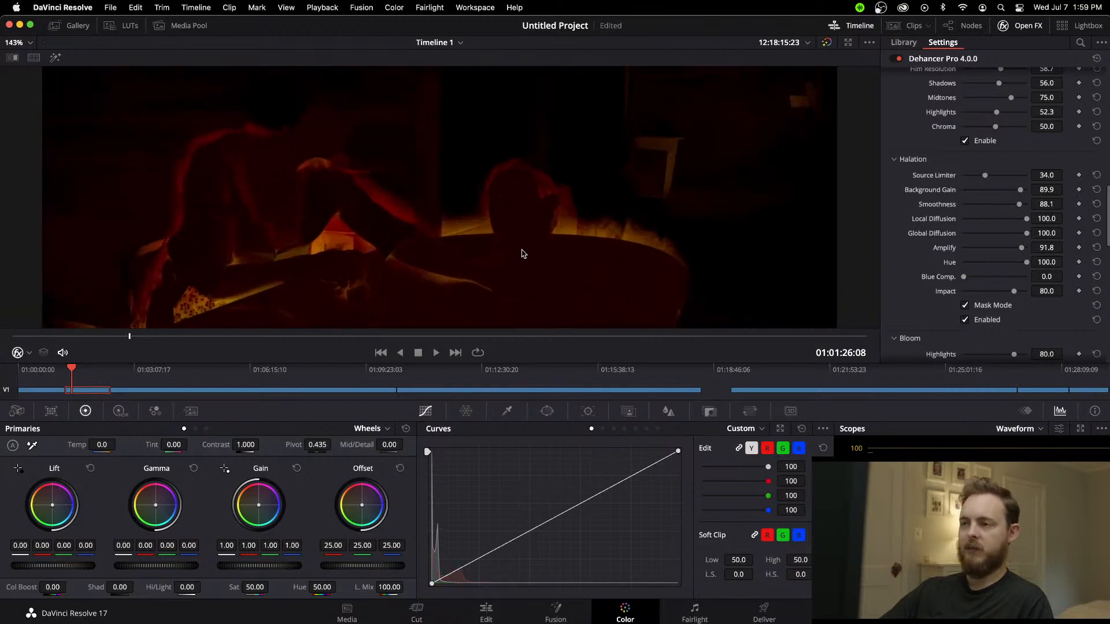
scroll(522, 253, "down", 3)
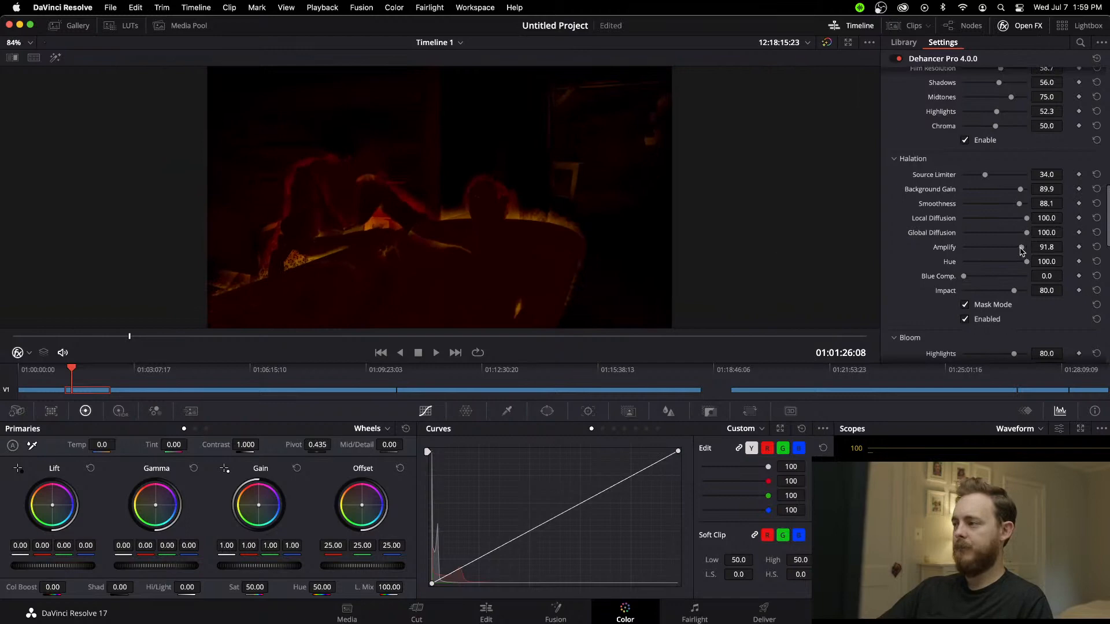
left_click_drag(1021, 247, 984, 221)
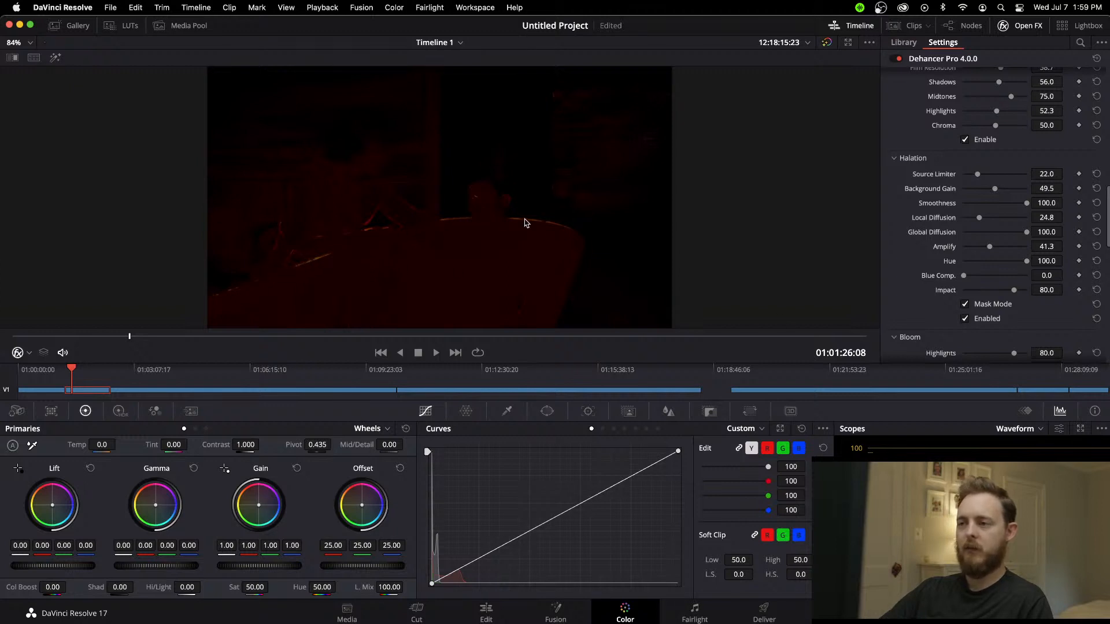
left_click(965, 304)
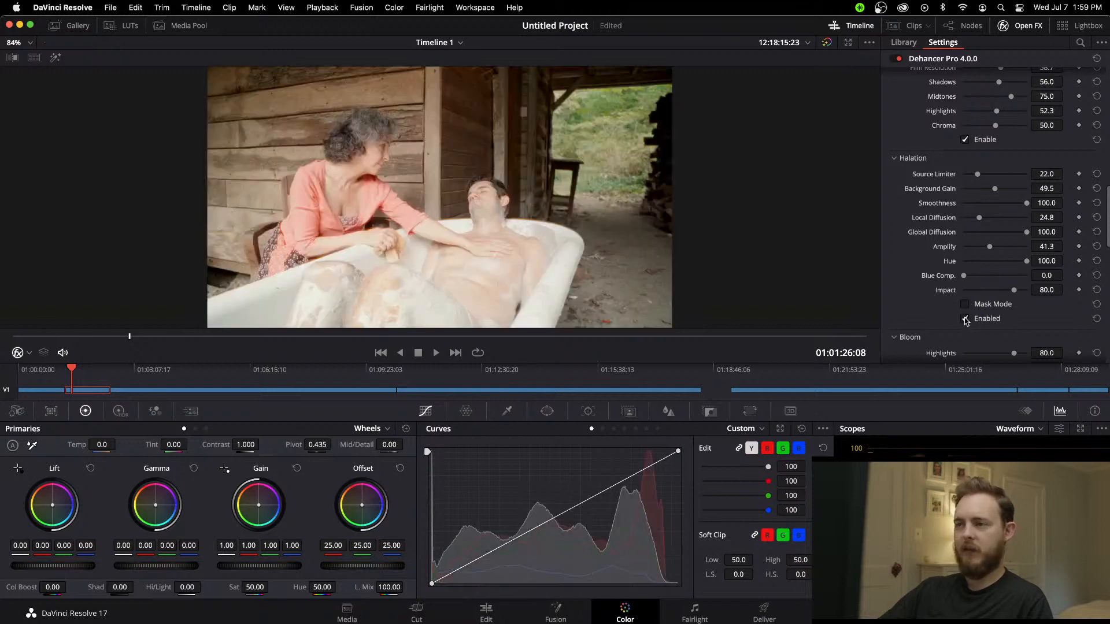
left_click(965, 319)
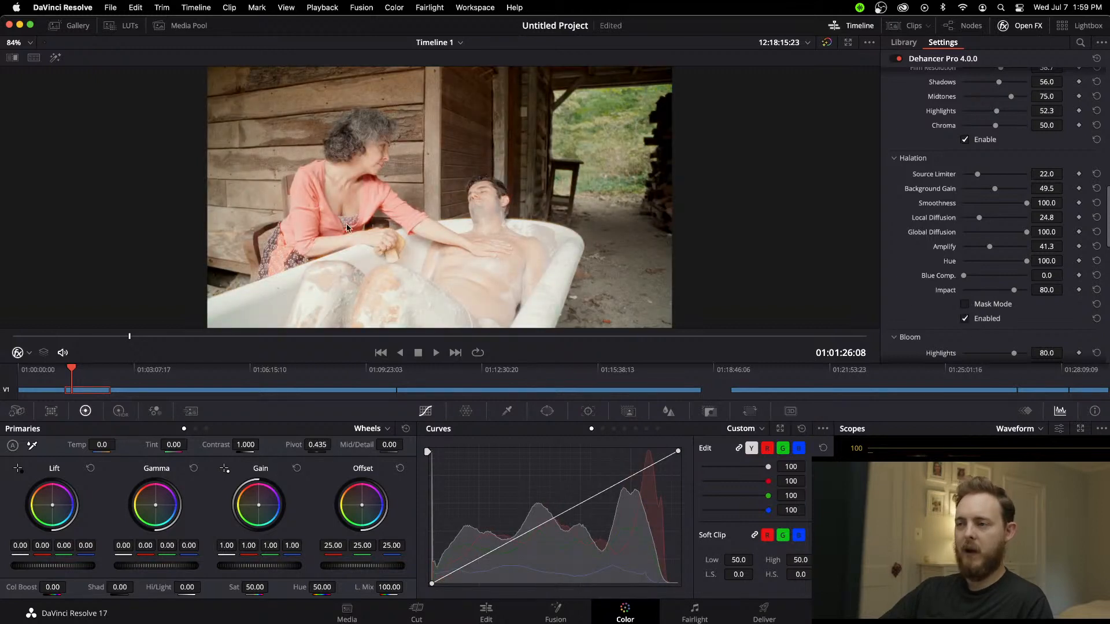
Step: Set Halation's Background Gain to 85.3, Smoothness 29.4, Local Diffusion 16.5 and Amplify 12.9, compare the effect on and off, and disable it
left_click_drag(990, 249, 1018, 192)
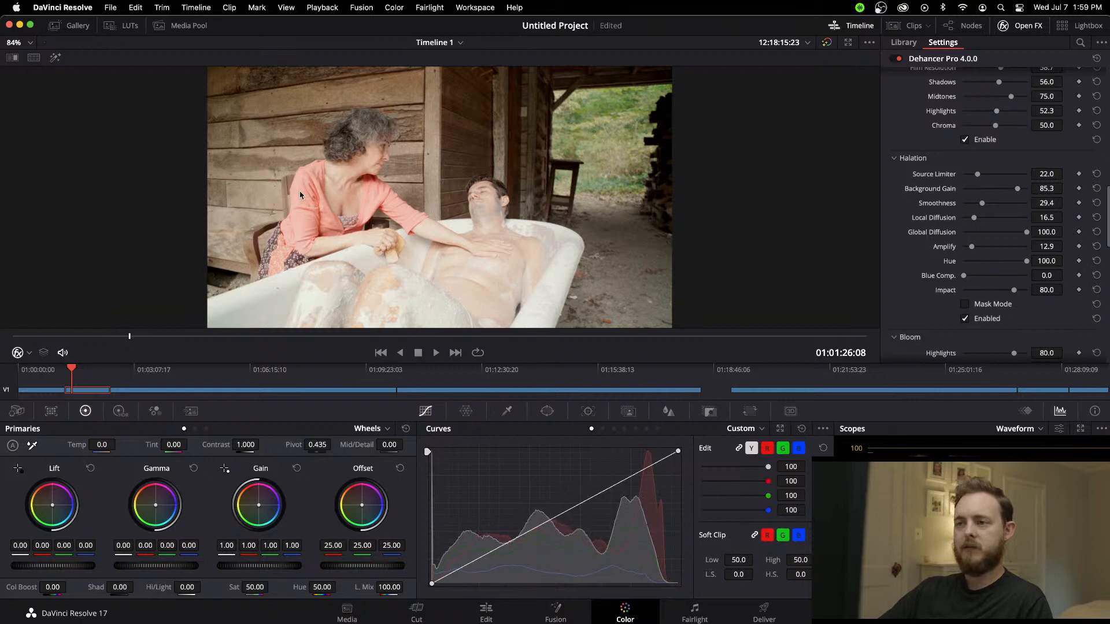
left_click(965, 319)
left_click(965, 319)
left_click(965, 319)
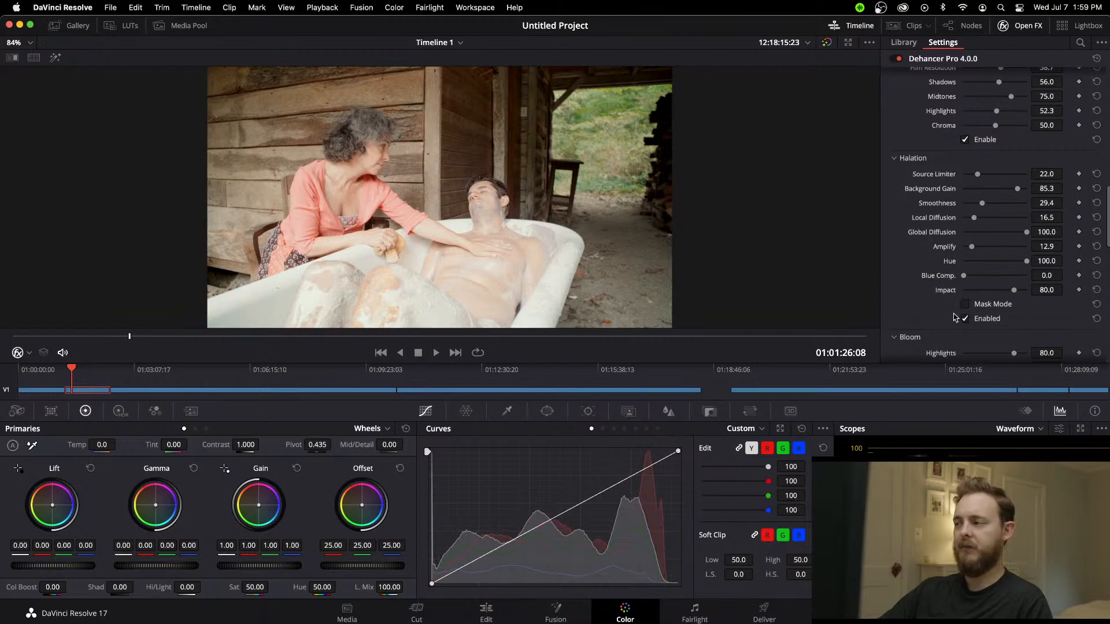
left_click(965, 319)
Step: Preview the Bloom effect on the bathtub clip at its existing settings
scroll(966, 283, "down", 7)
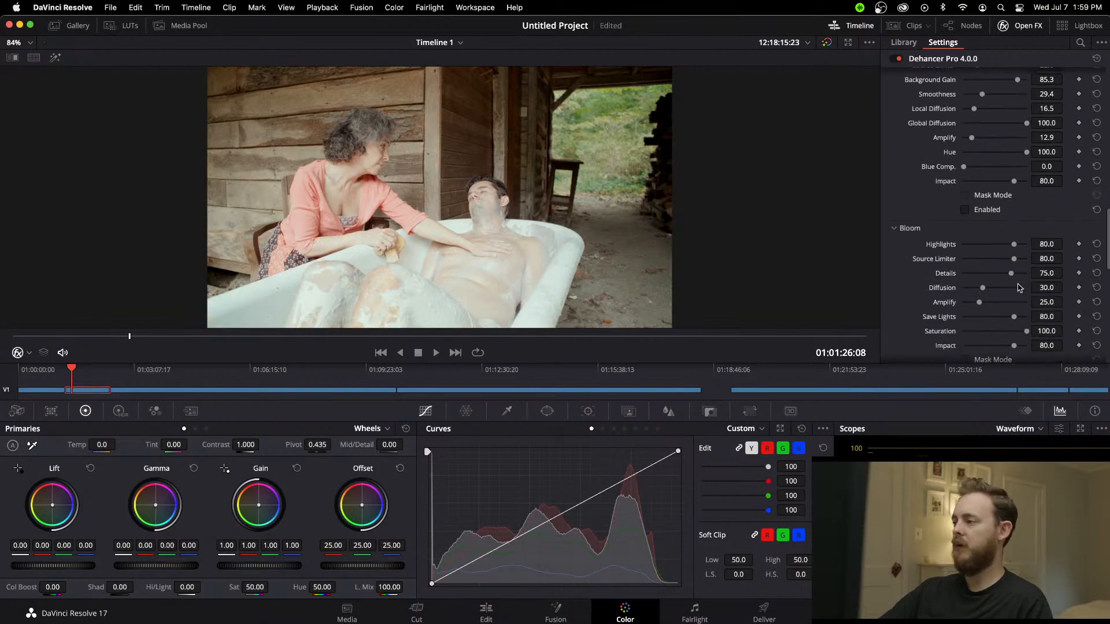
left_click(964, 281)
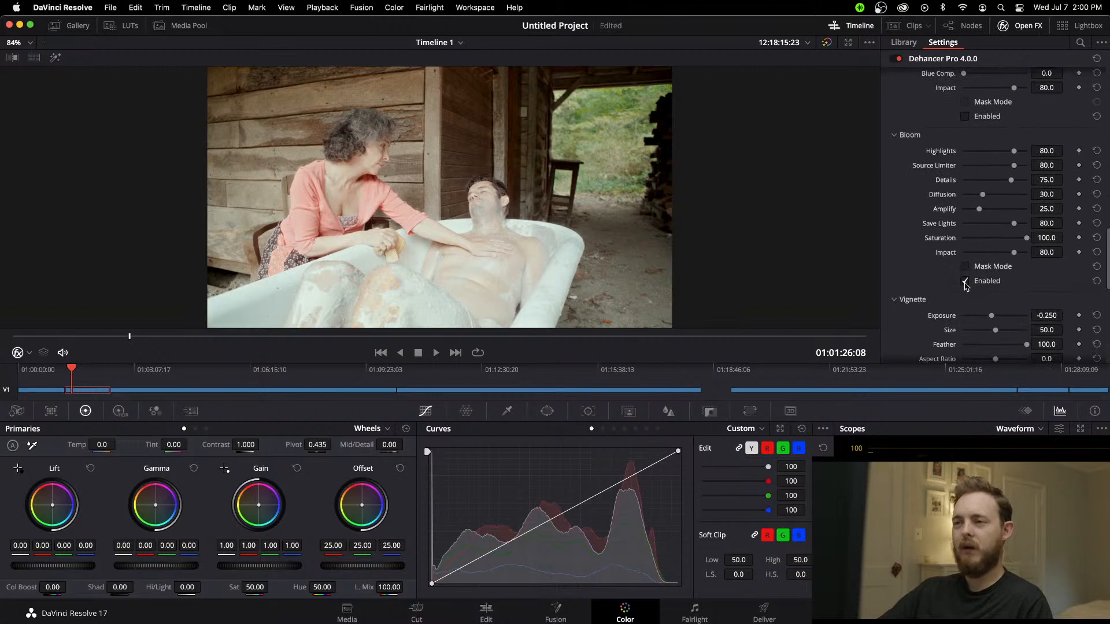
Step: Enable the Vignette and set Exposure to -0.826, Size to 62.4, Feather to 87.2 and Aspect Ratio to -48.6
scroll(913, 280, "down", 5)
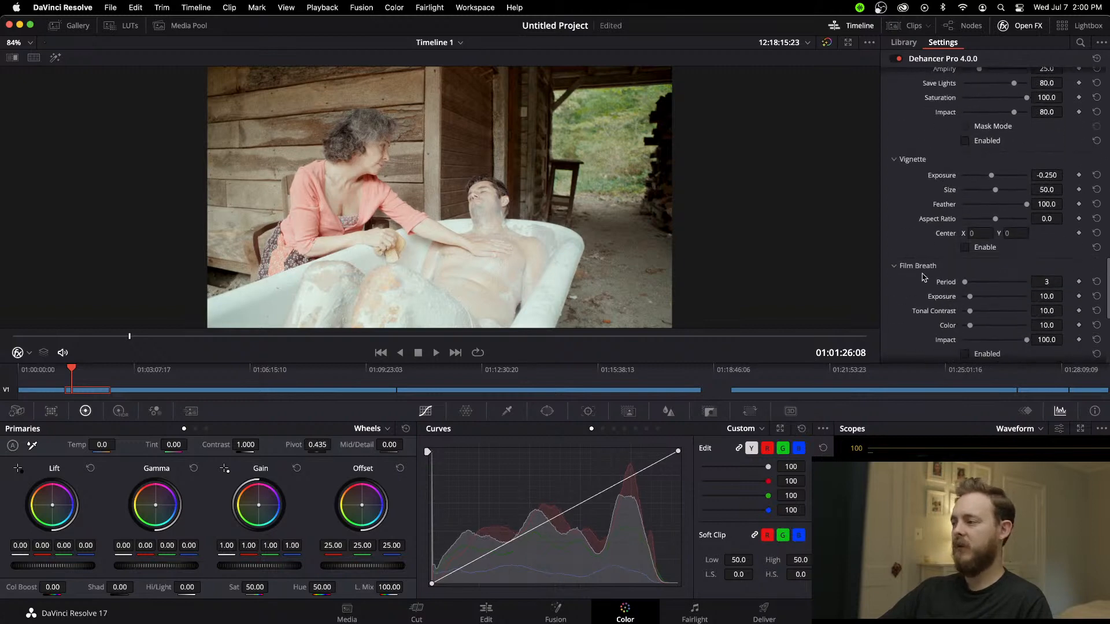
left_click(965, 247)
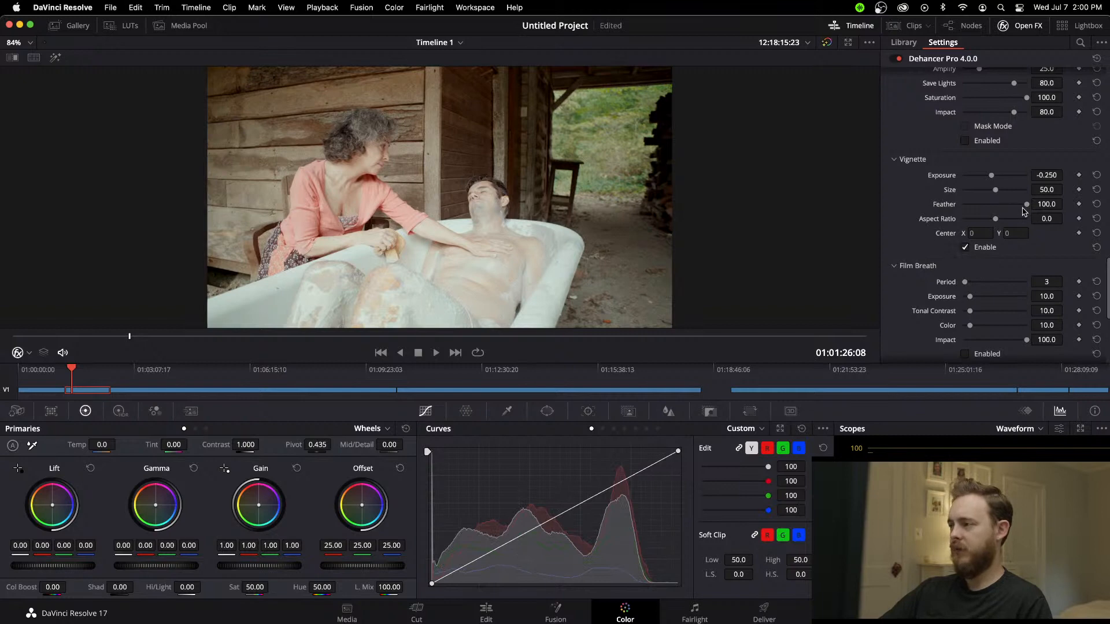
mouse_move(1023, 209)
left_mouse_down()
mouse_move(961, 207)
mouse_move(987, 222)
mouse_move(1003, 194)
mouse_move(973, 177)
mouse_move(979, 204)
mouse_move(1018, 206)
left_mouse_up()
left_click_drag(973, 176, 981, 179)
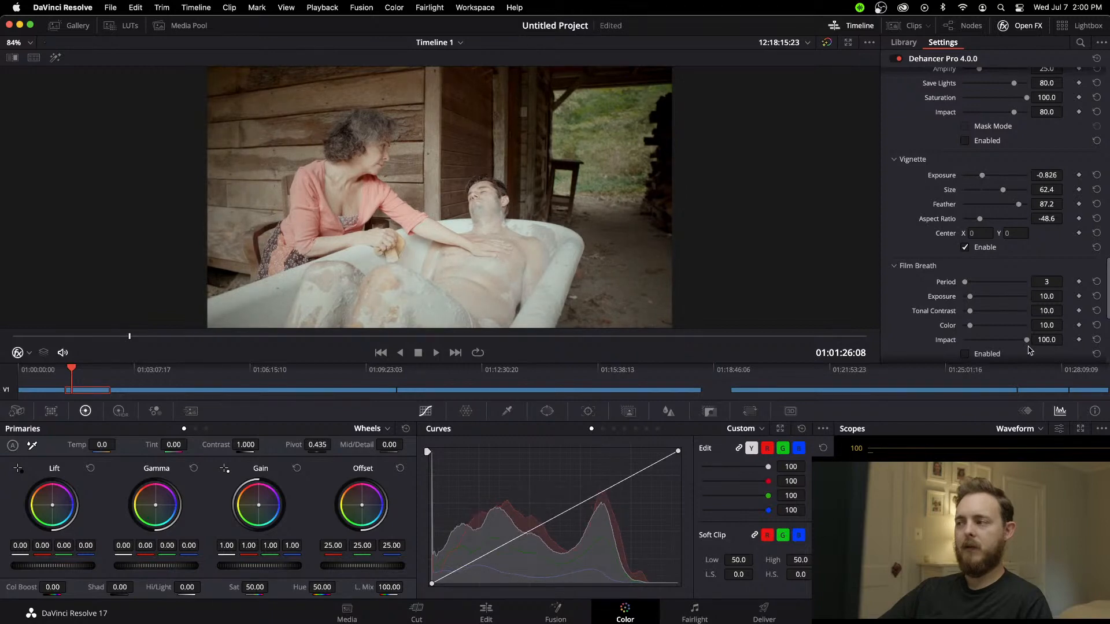
scroll(1018, 345, "down", 1)
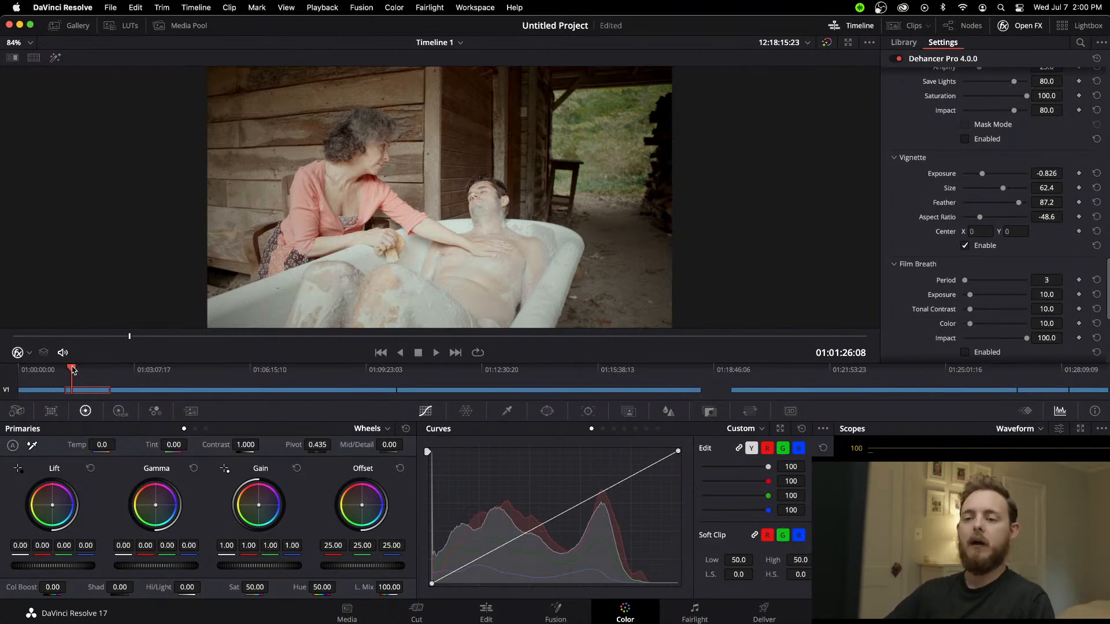
Step: Move the playhead to the ungraded portrait clip of the woman at 01:03:16:03
mouse_move(71, 367)
left_mouse_down()
mouse_move(86, 368)
mouse_move(76, 370)
left_mouse_up()
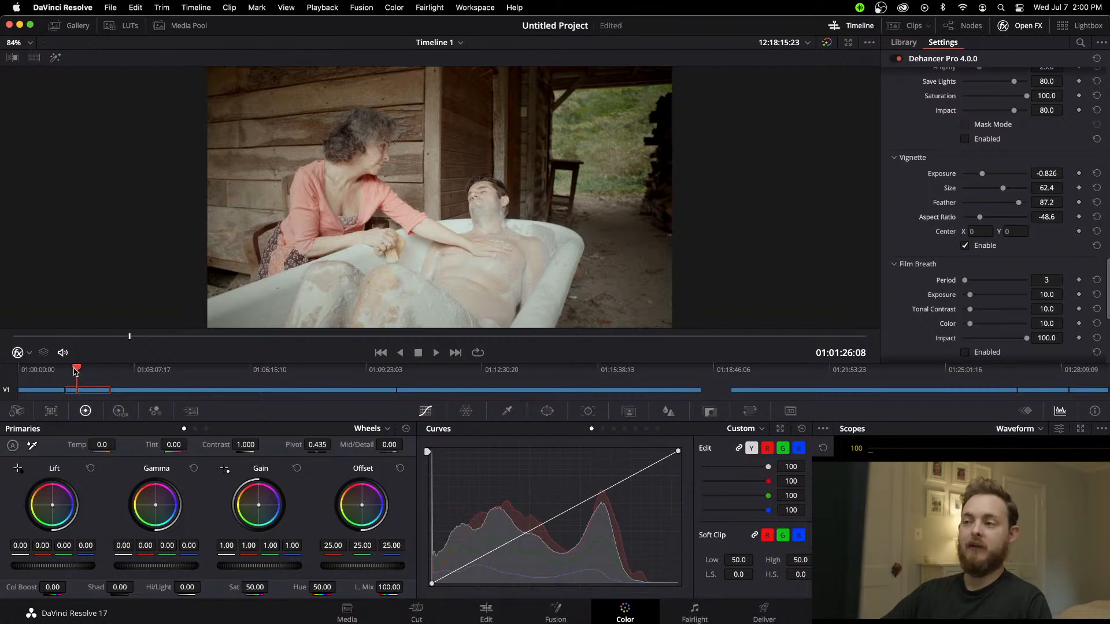
left_click(139, 369)
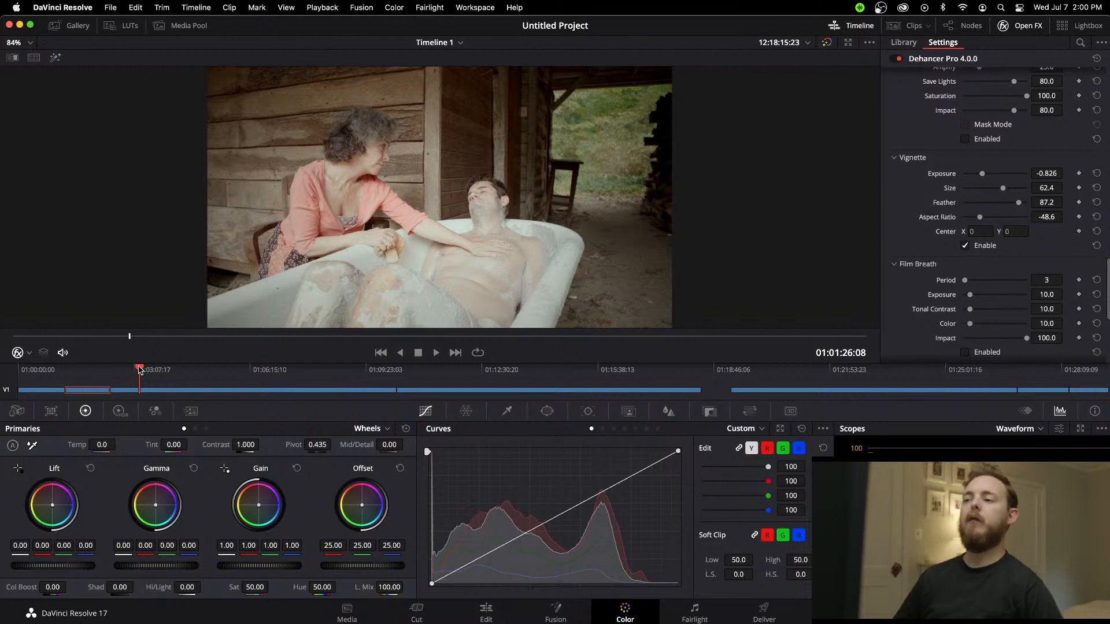
Step: Check the OBS window and return to DaVinci Resolve
mouse_move(628, 605)
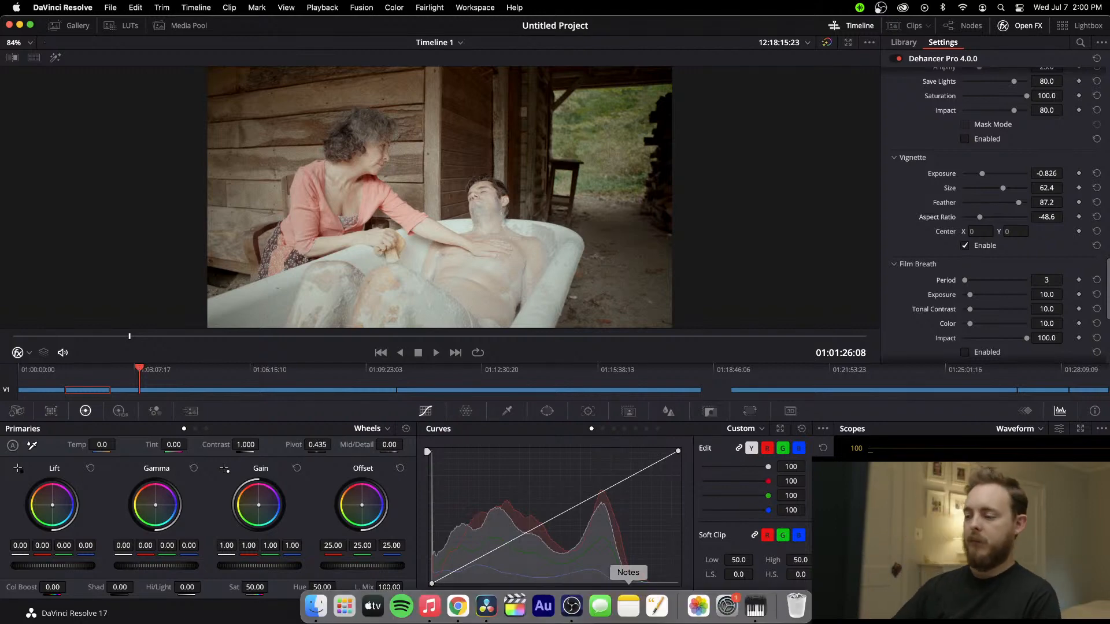
left_click(571, 606)
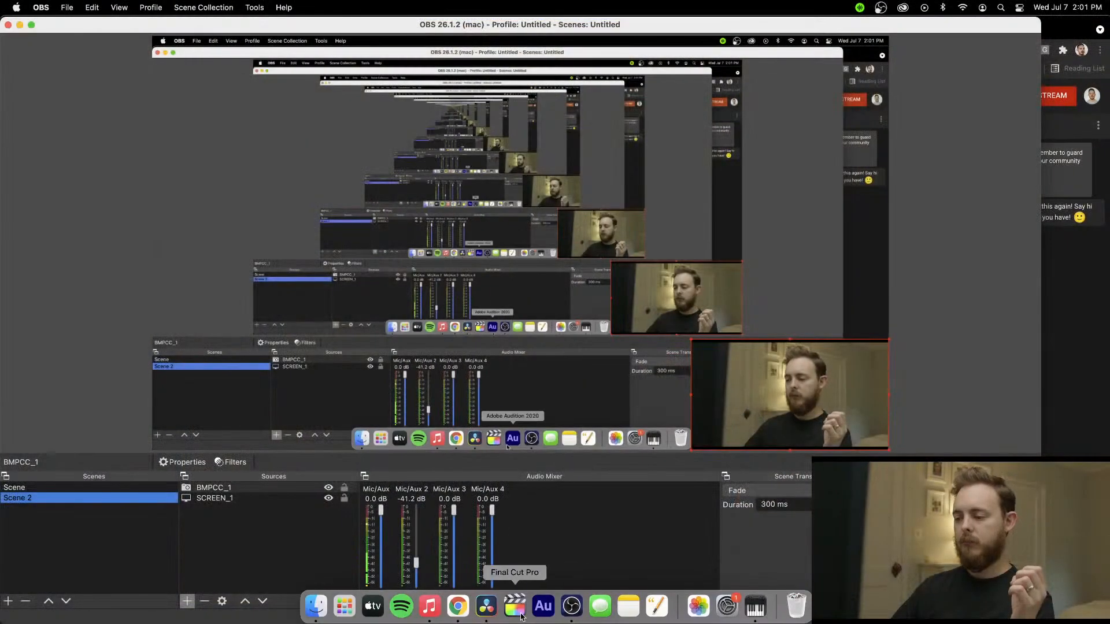
left_click(495, 606)
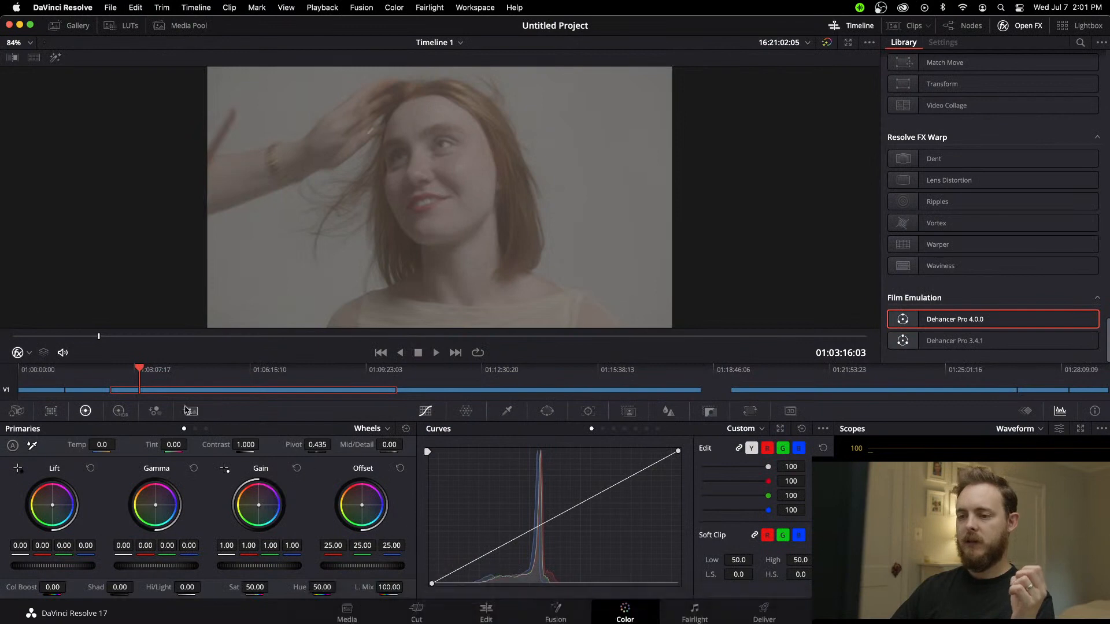
Step: Move the playhead to 01:06:16:07 on the portrait clip and set its Camera Raw Decode Using option to Clip
left_click(143, 370)
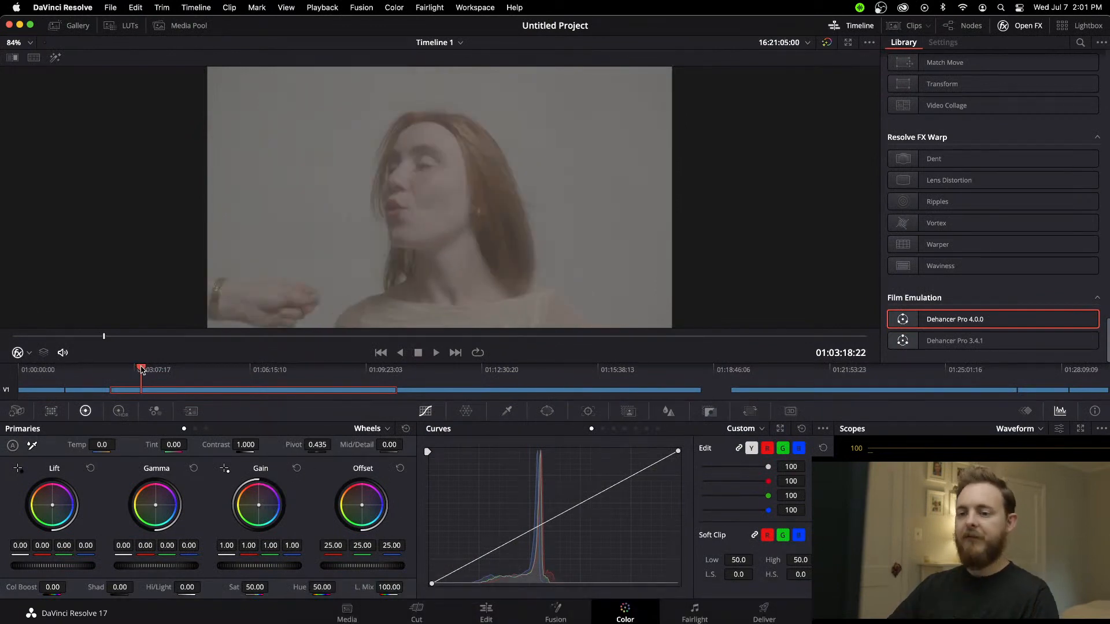
left_click_drag(142, 369, 250, 368)
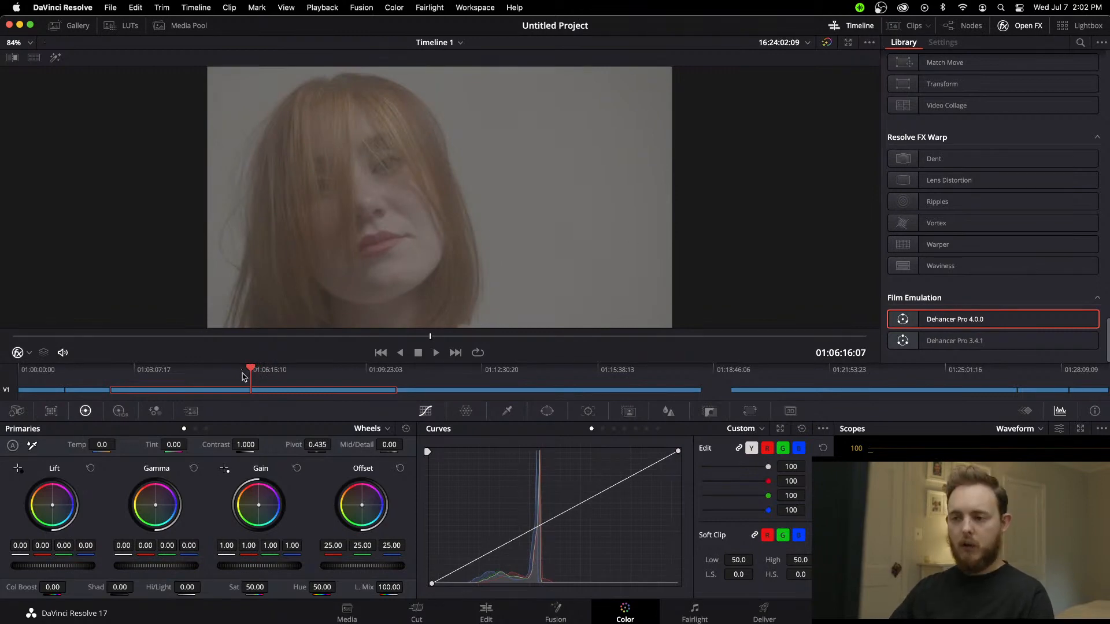
left_click(1023, 25)
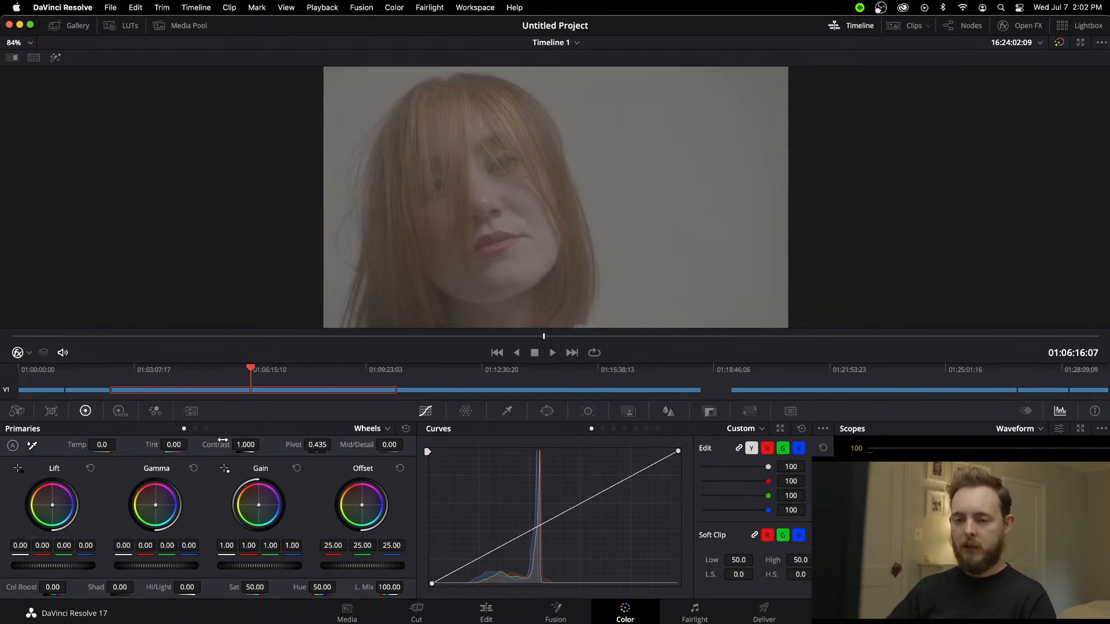
left_click(16, 411)
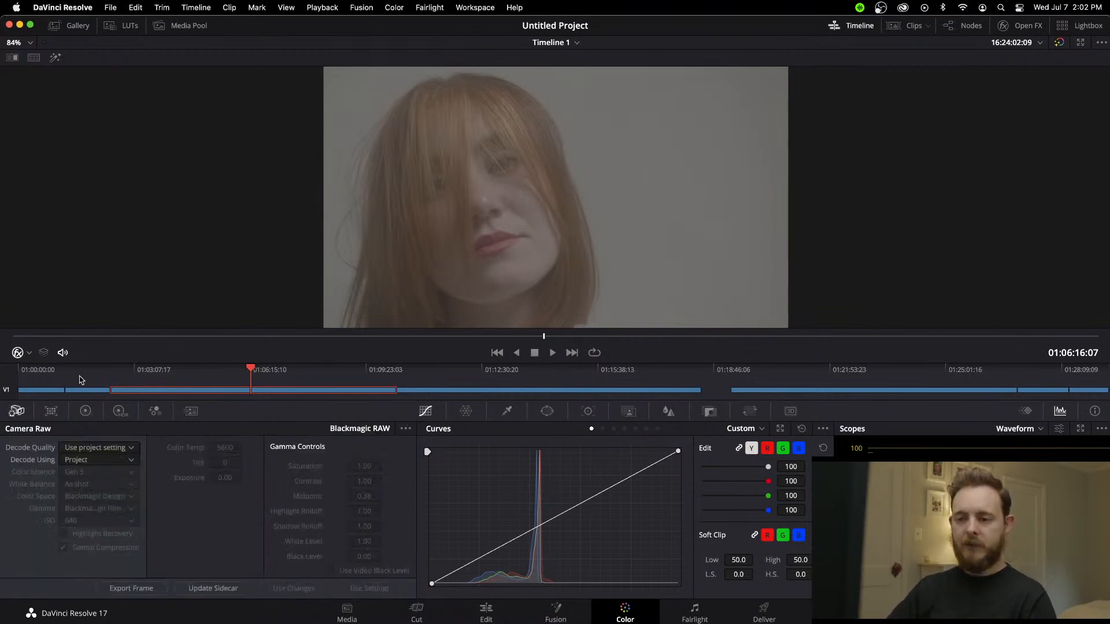
left_click(132, 462)
left_click(96, 514)
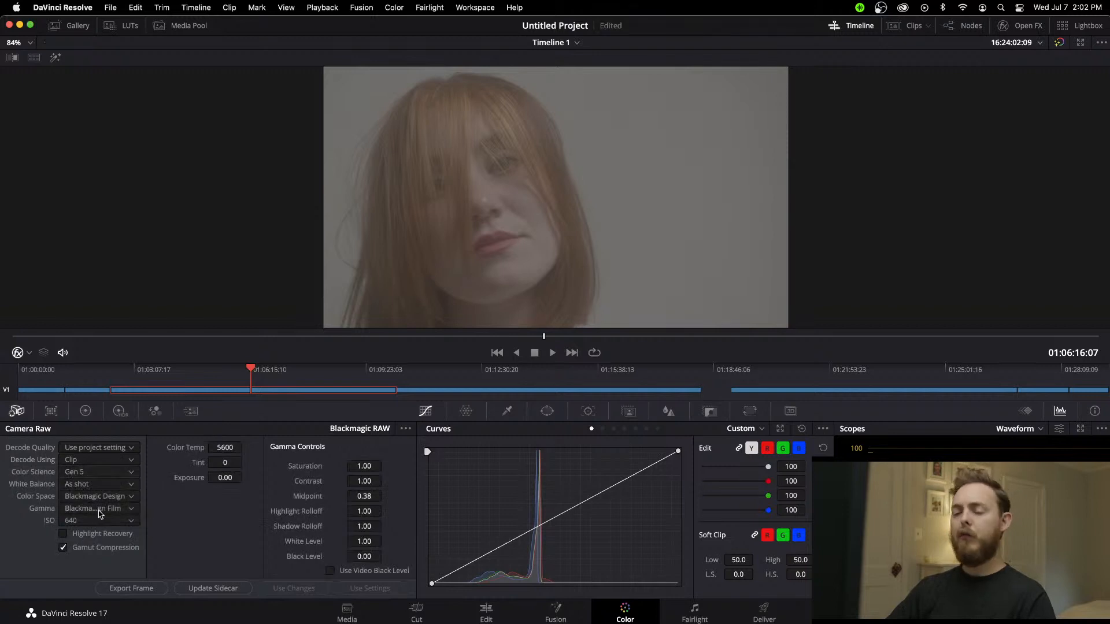
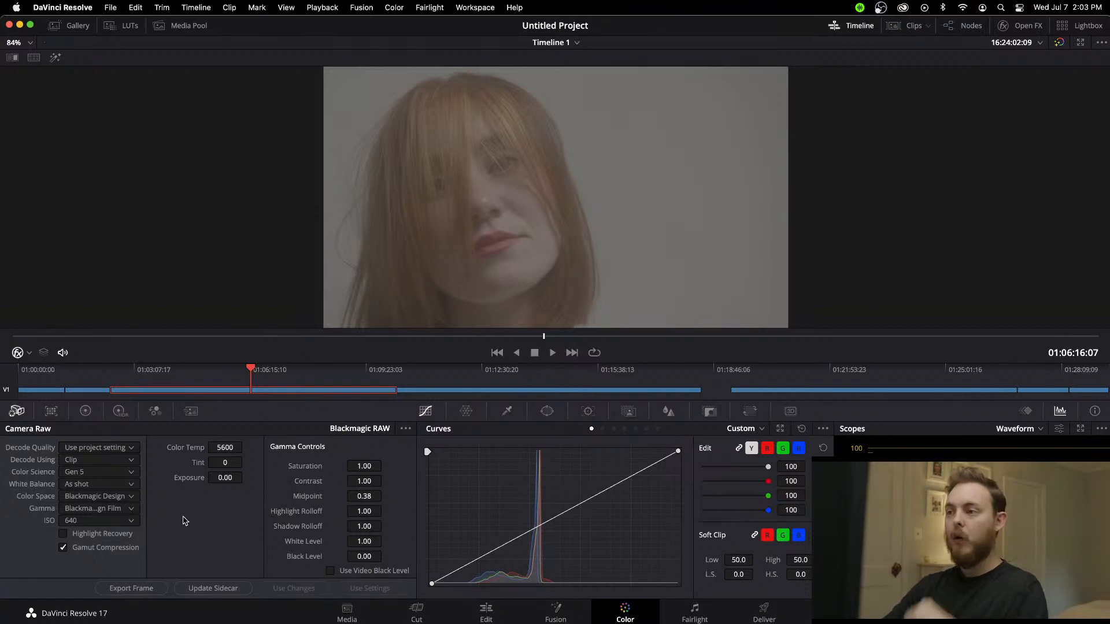
Step: Show the clip's node graph and add two serial nodes after node 01
left_click(964, 25)
right_click(964, 117)
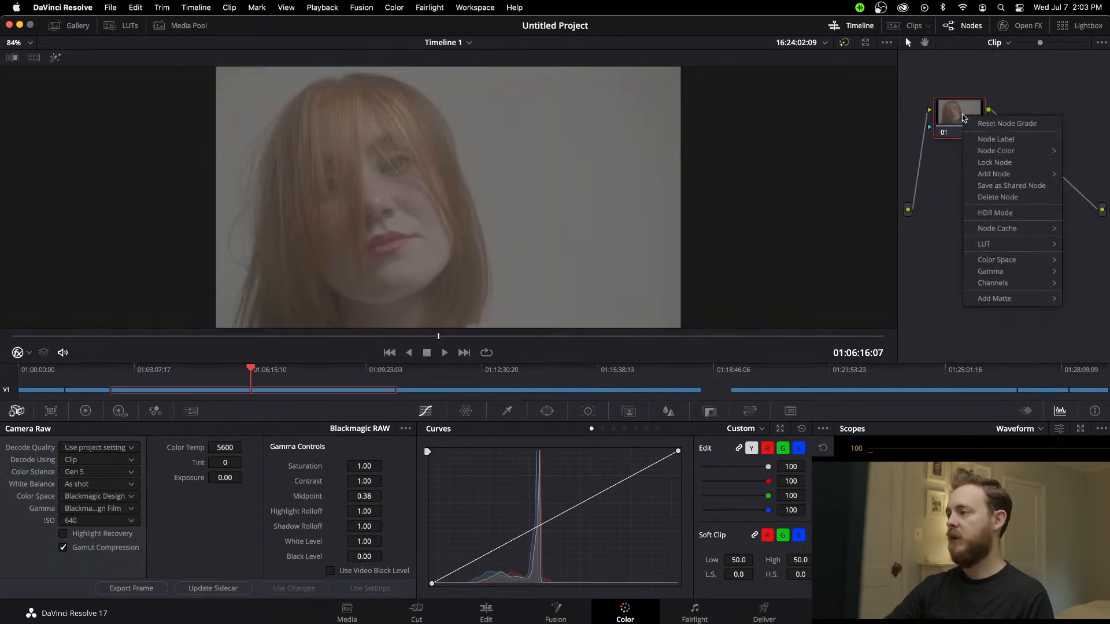
mouse_move(996, 152)
mouse_move(994, 174)
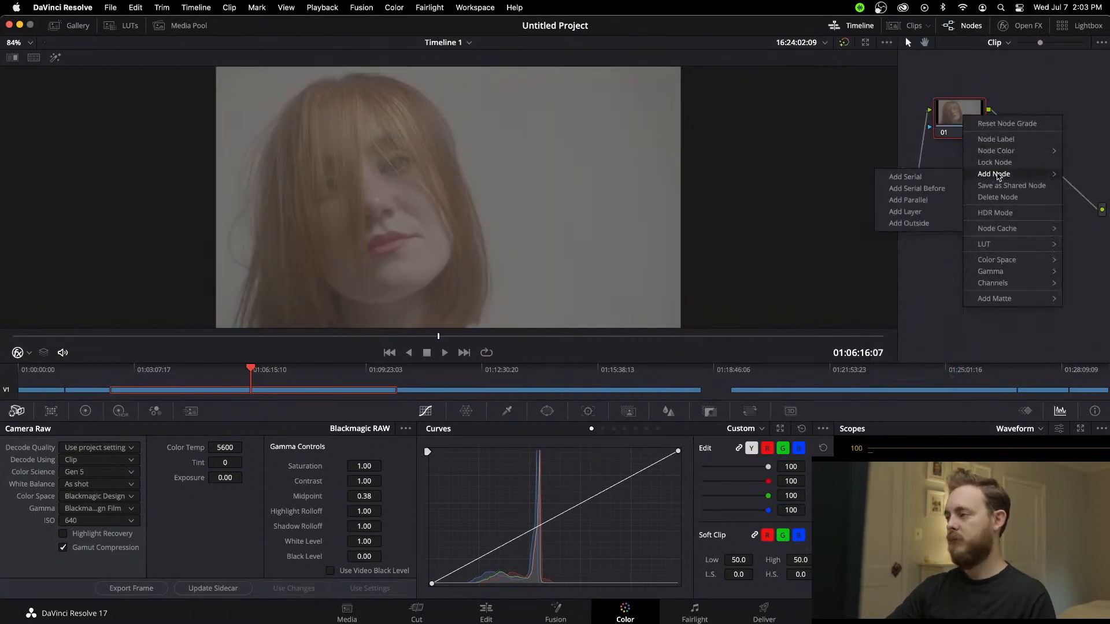
left_click(923, 177)
right_click(1015, 111)
mouse_move(1044, 166)
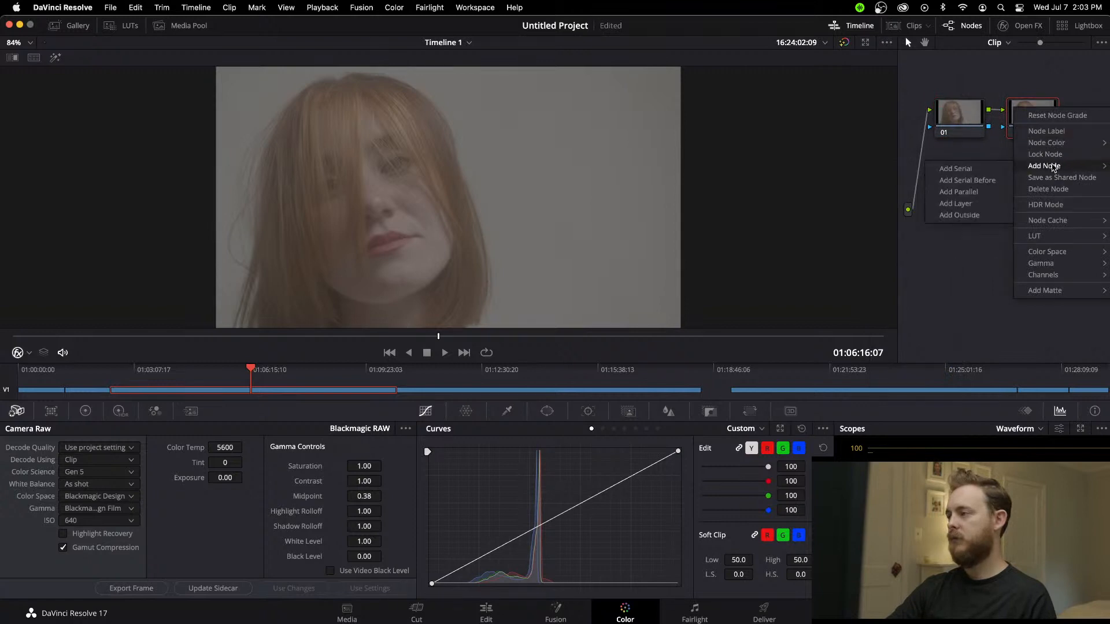
left_click(971, 166)
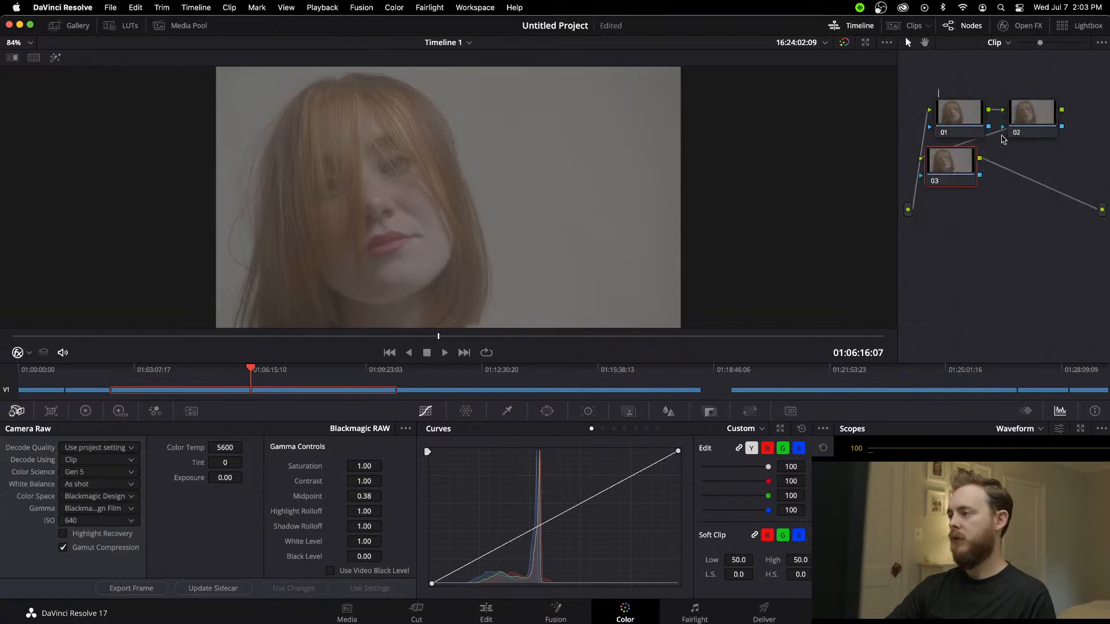
Step: Label the three nodes BASE, LUT and DEHANCER in order
right_click(1038, 117)
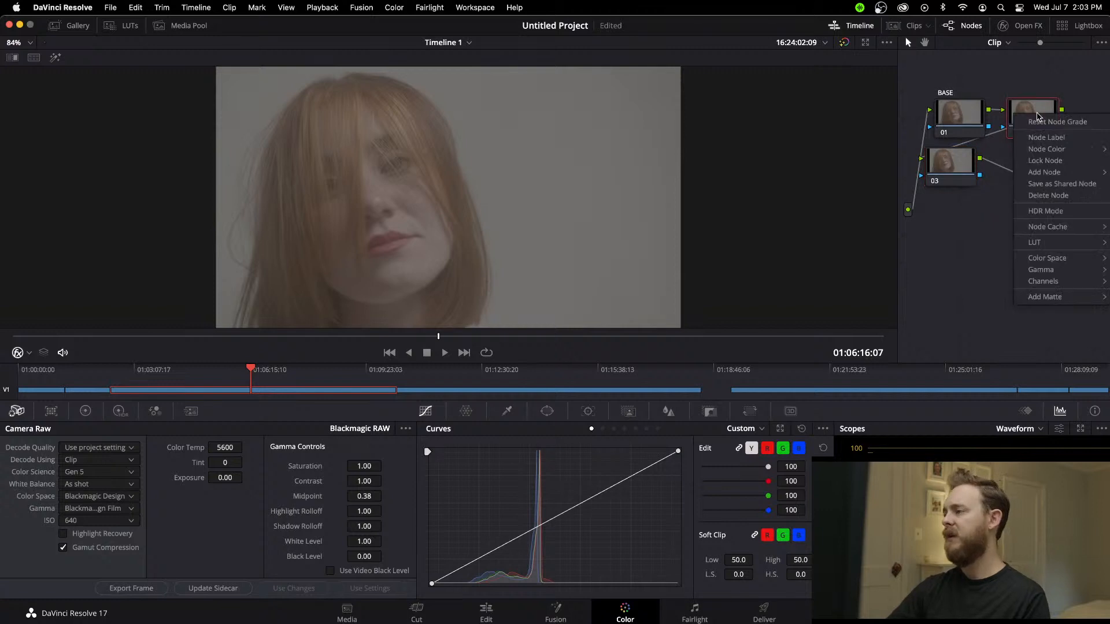
left_click(1052, 138)
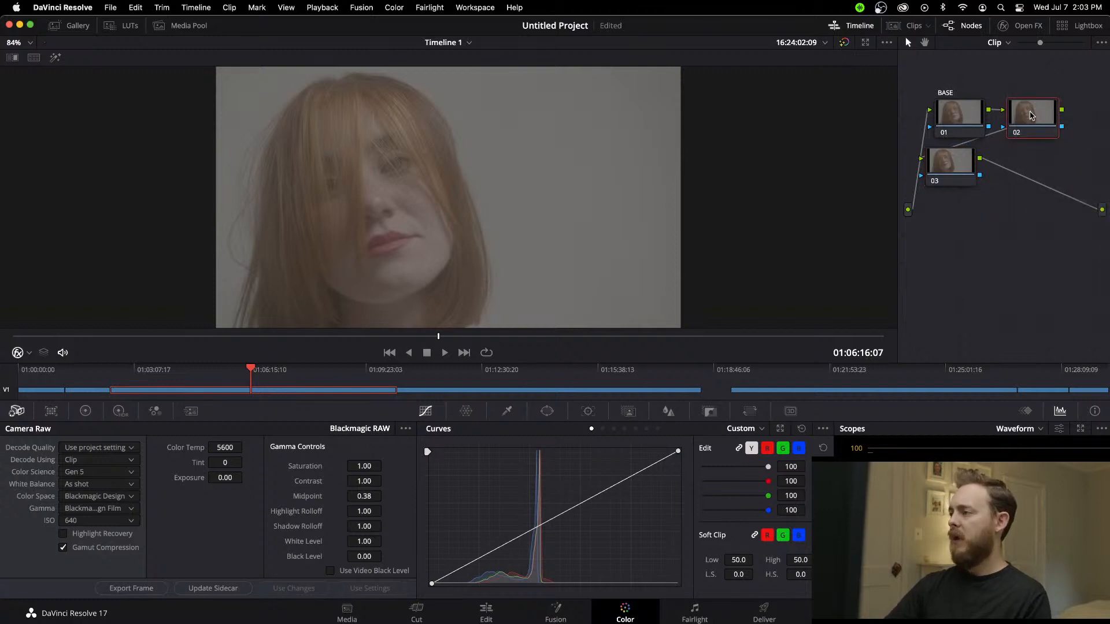
type("LUT")
right_click(947, 163)
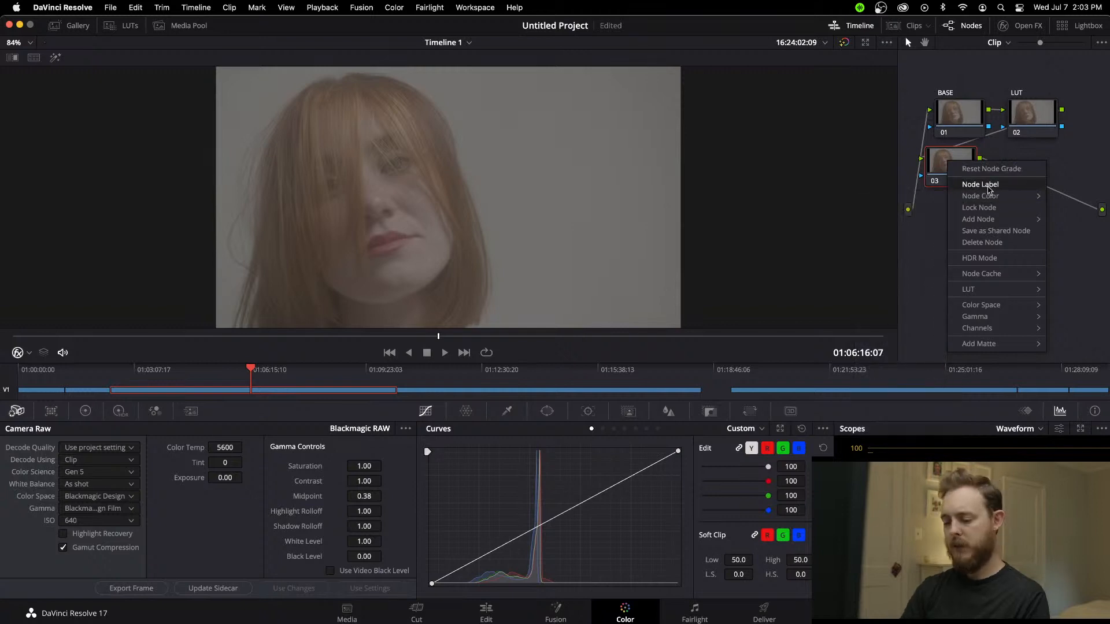
key("shift+d")
key("shift+h")
left_click(988, 185)
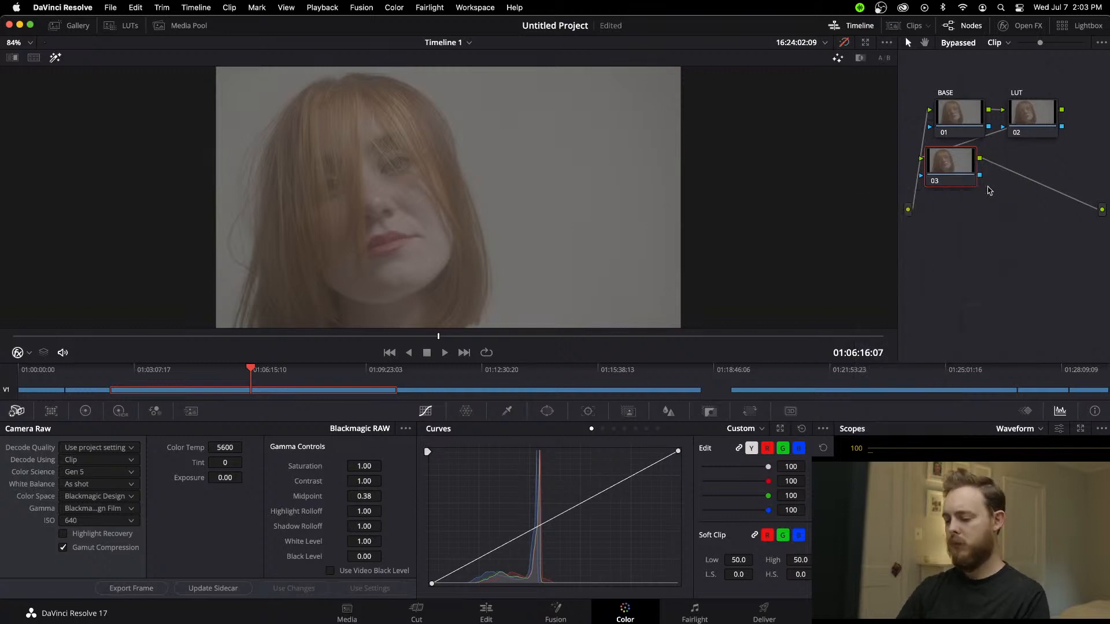
type("DEHAN")
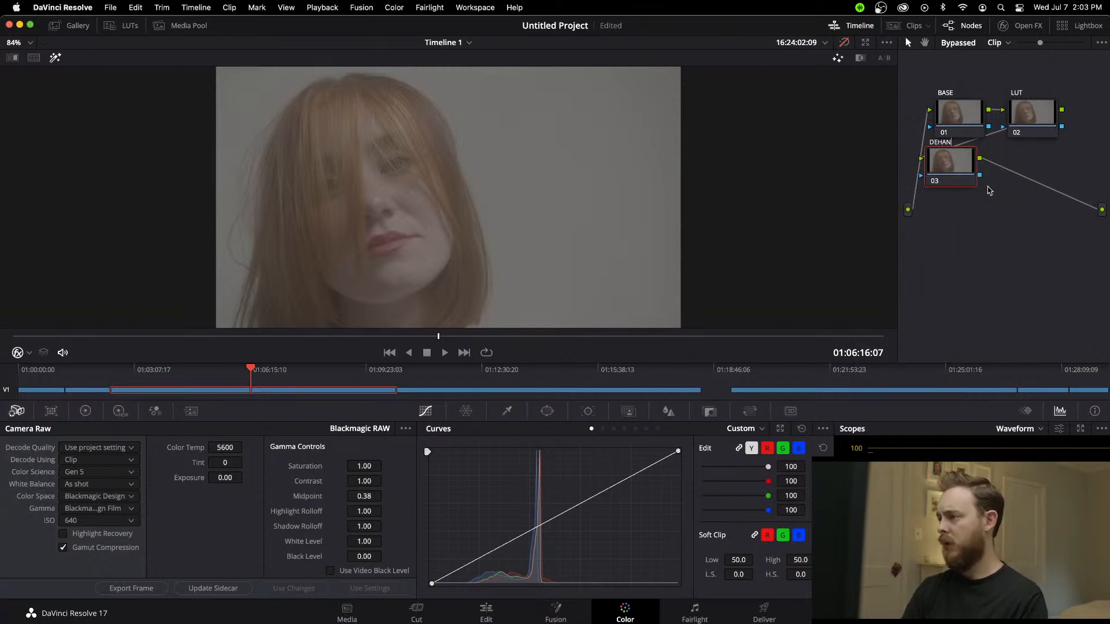
type("CER")
key("Return")
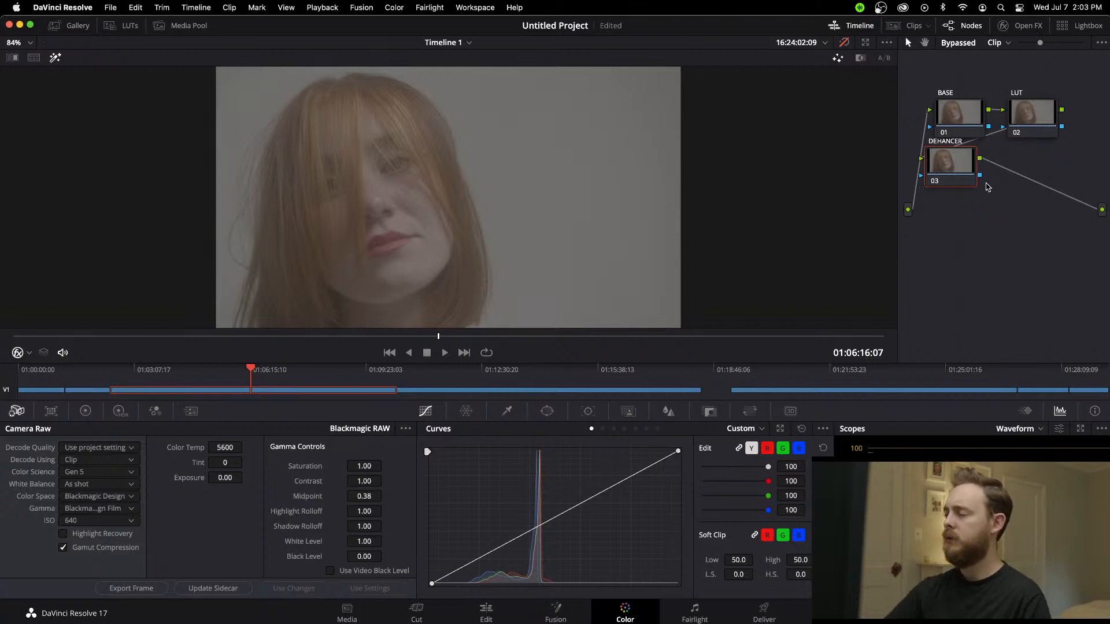
Step: Move the DEHANCER node further below the other two and nudge the BASE node slightly away from the LUT node
left_click_drag(954, 165, 971, 197)
left_click(955, 118)
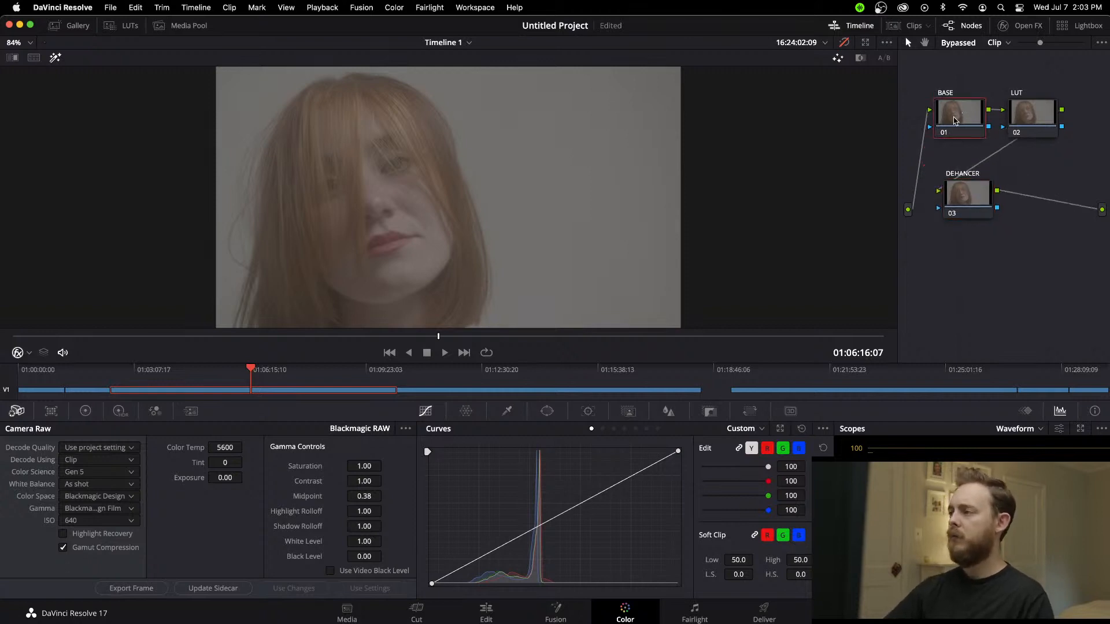
left_click_drag(955, 121, 948, 123)
Step: Apply the Utopia P6k LUT from GEN 5 PHANTOM LUTS BMPCC to the LUT node
left_click(1023, 117)
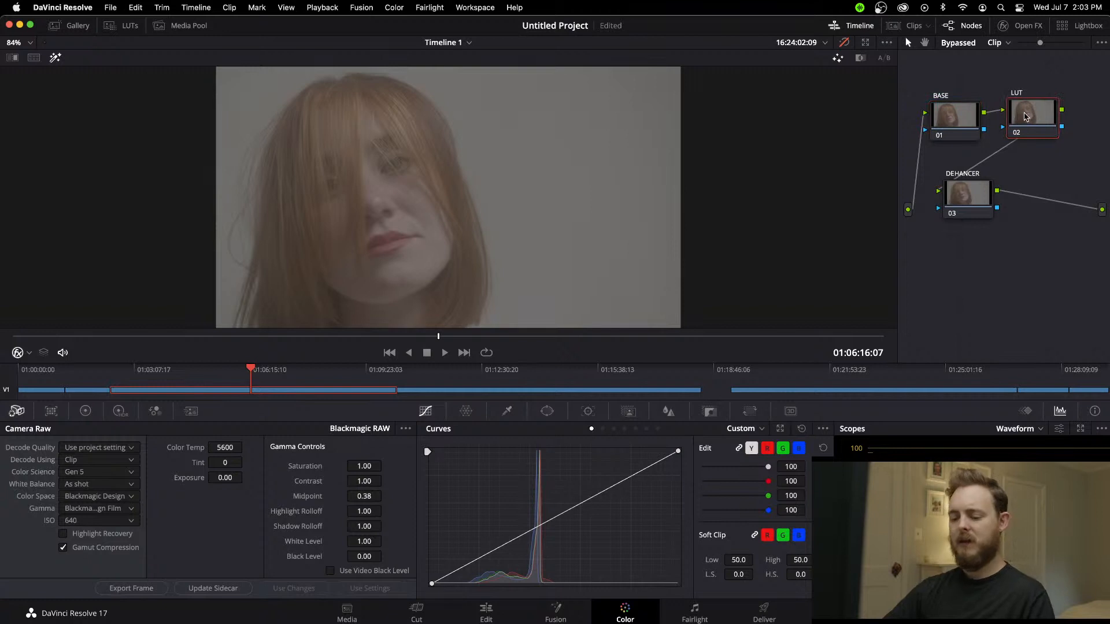
right_click(1025, 117)
mouse_move(1034, 243)
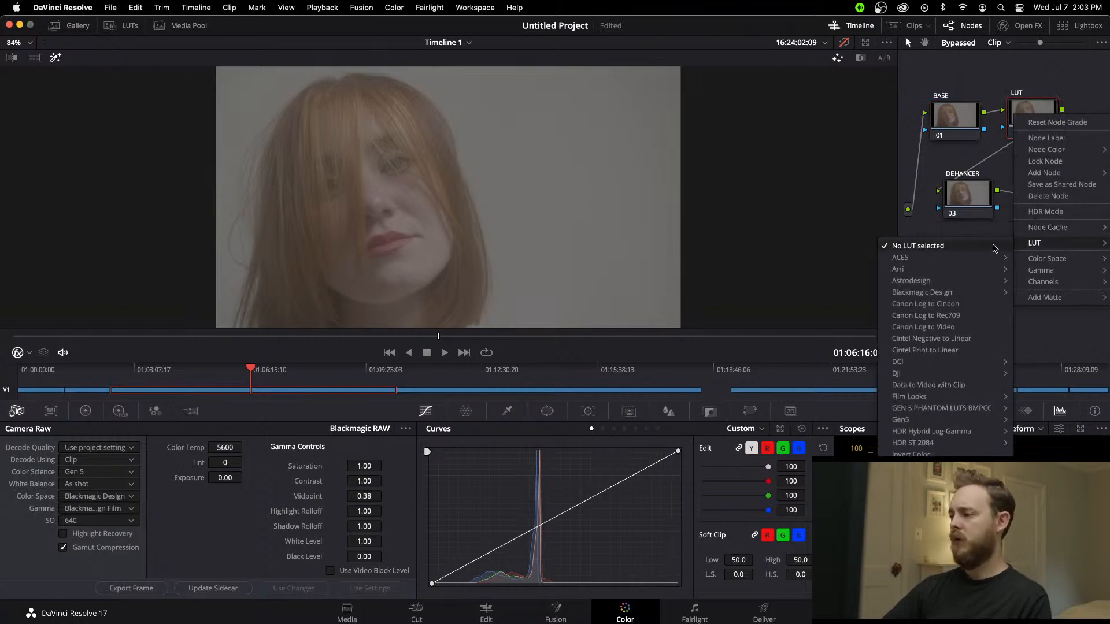
mouse_move(971, 411)
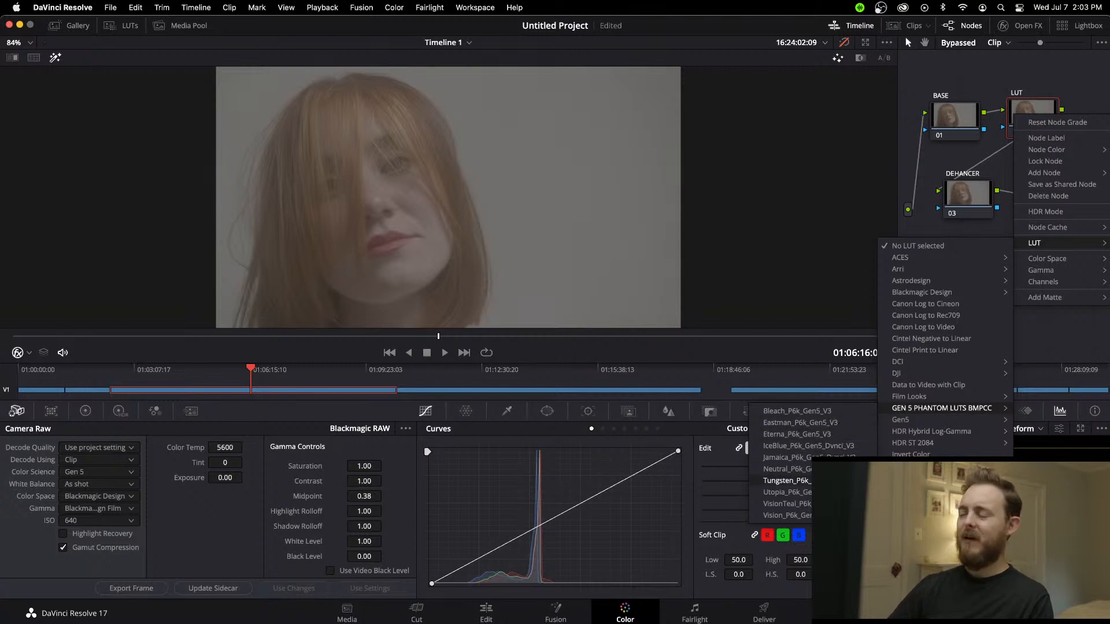
left_click(786, 492)
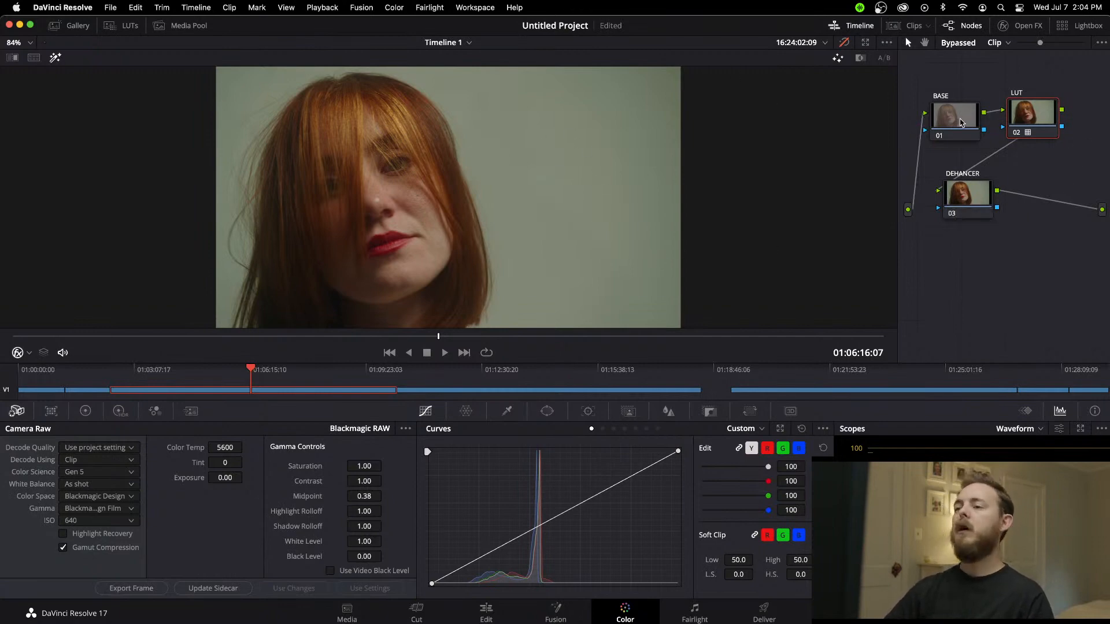
Step: Compare the portrait image at the BASE, LUT and DEHANCER nodes by selecting each in turn
left_click(962, 122)
left_click(971, 186)
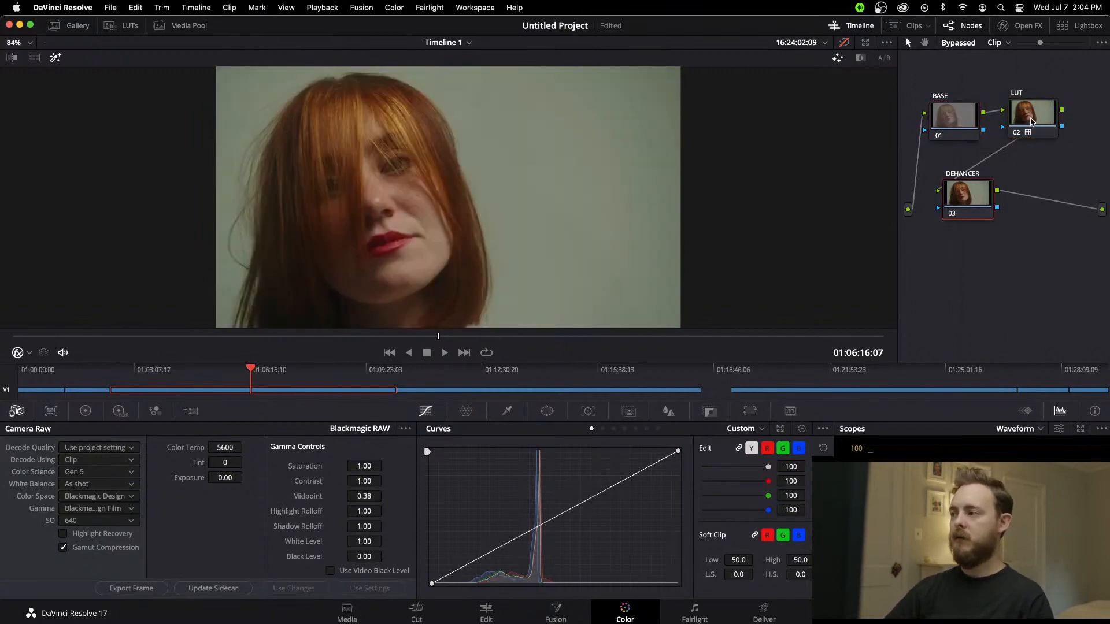
left_click(1031, 111)
left_click(952, 115)
left_click(967, 196)
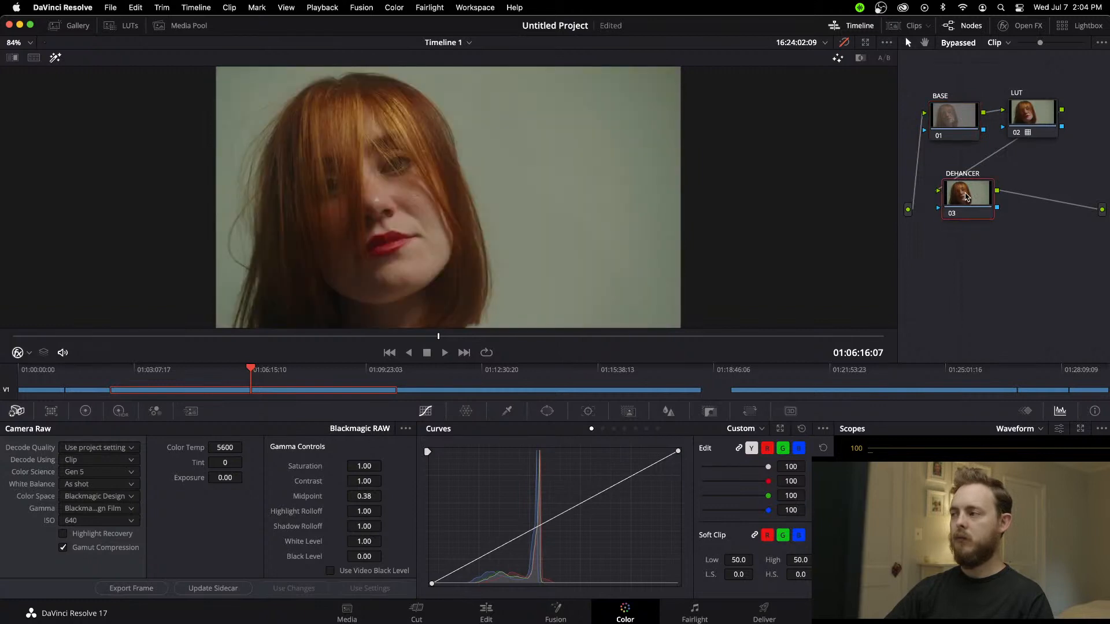
left_click(1031, 112)
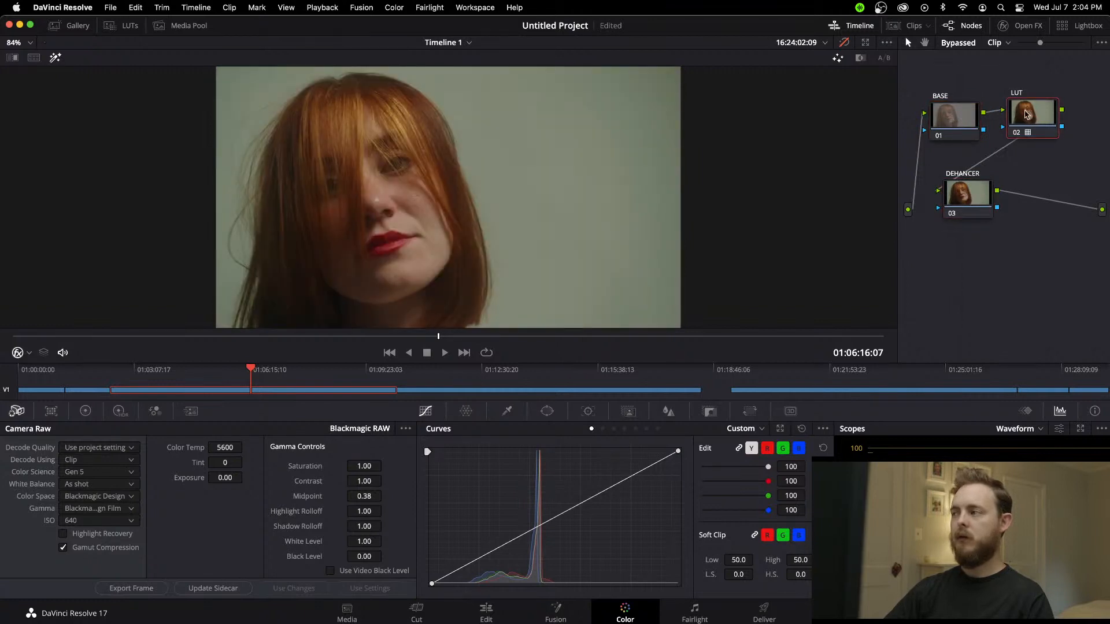
left_click(946, 122)
left_click(1025, 117)
left_click(945, 117)
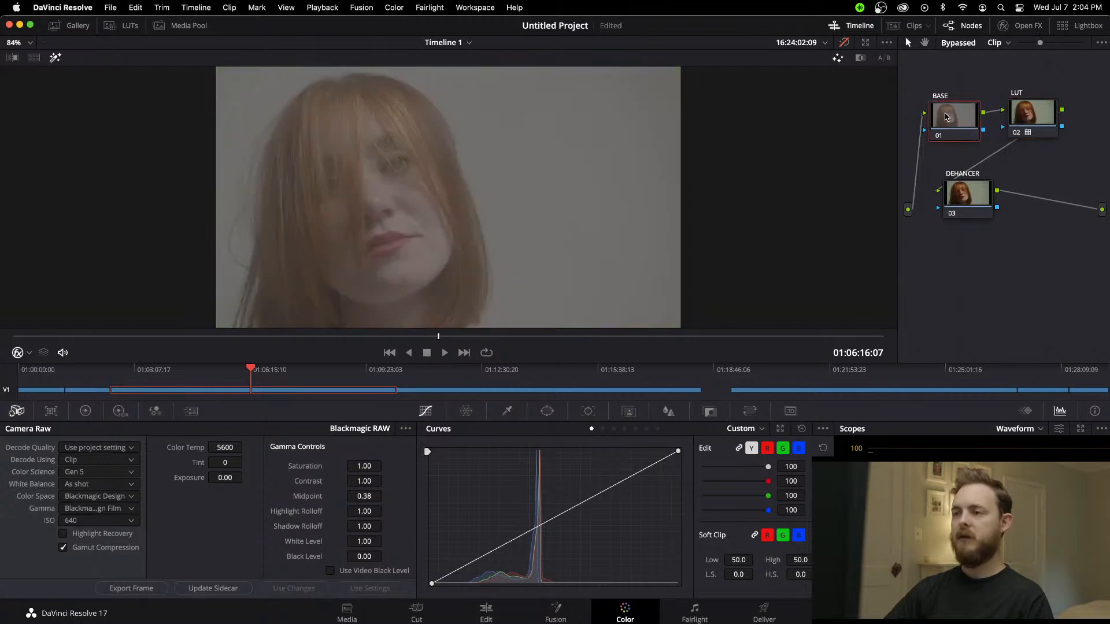
left_click(965, 196)
left_click(948, 112)
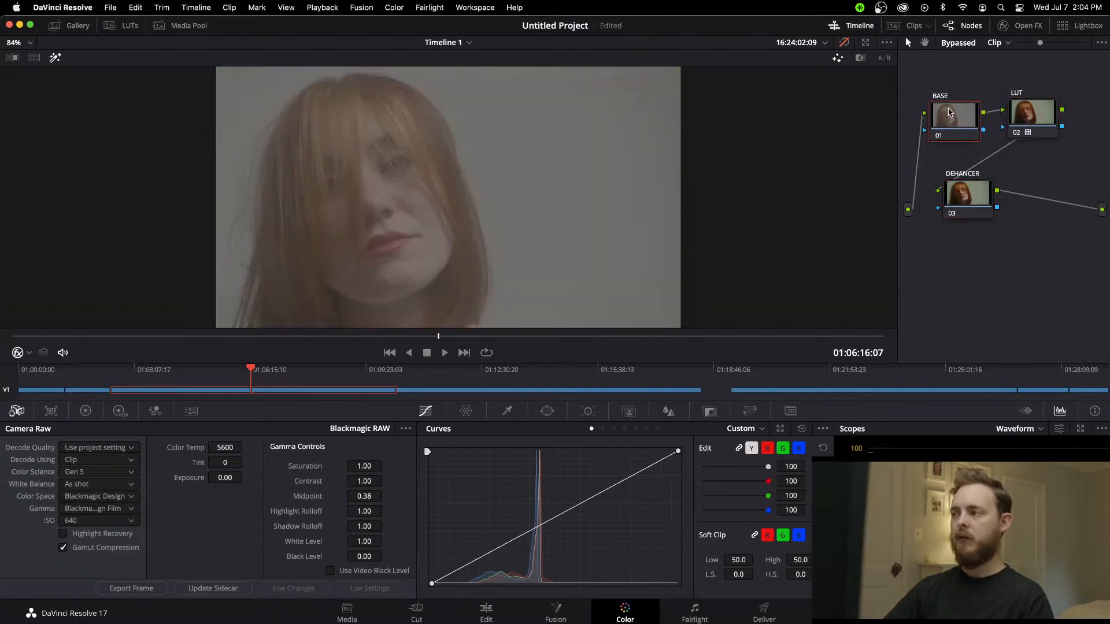
left_click(1029, 113)
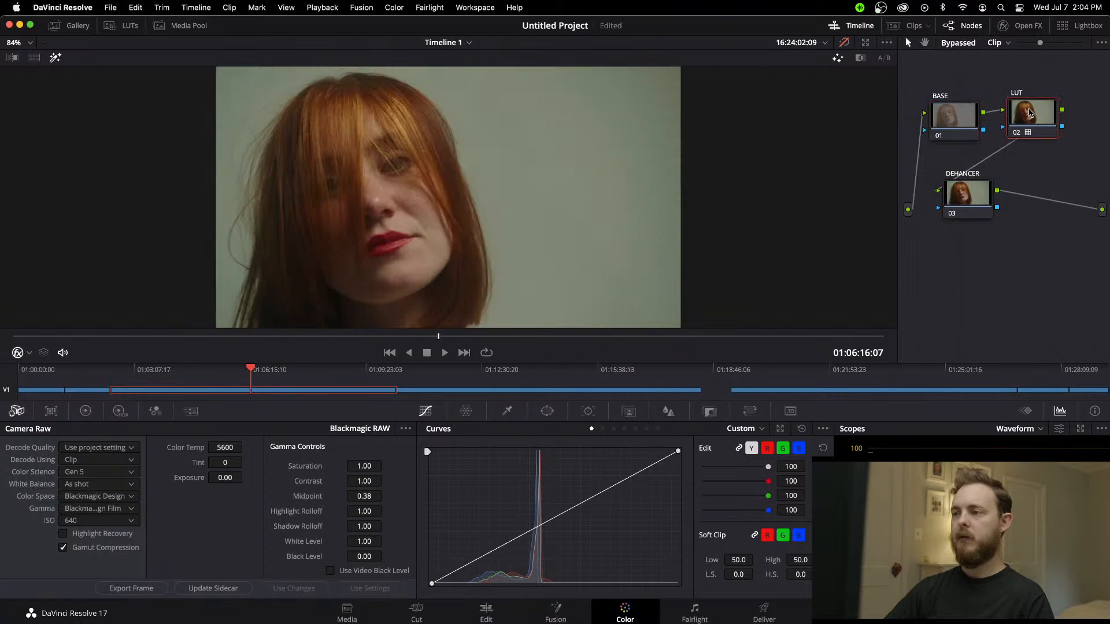
left_click(969, 194)
left_click(1032, 114)
left_click(969, 119)
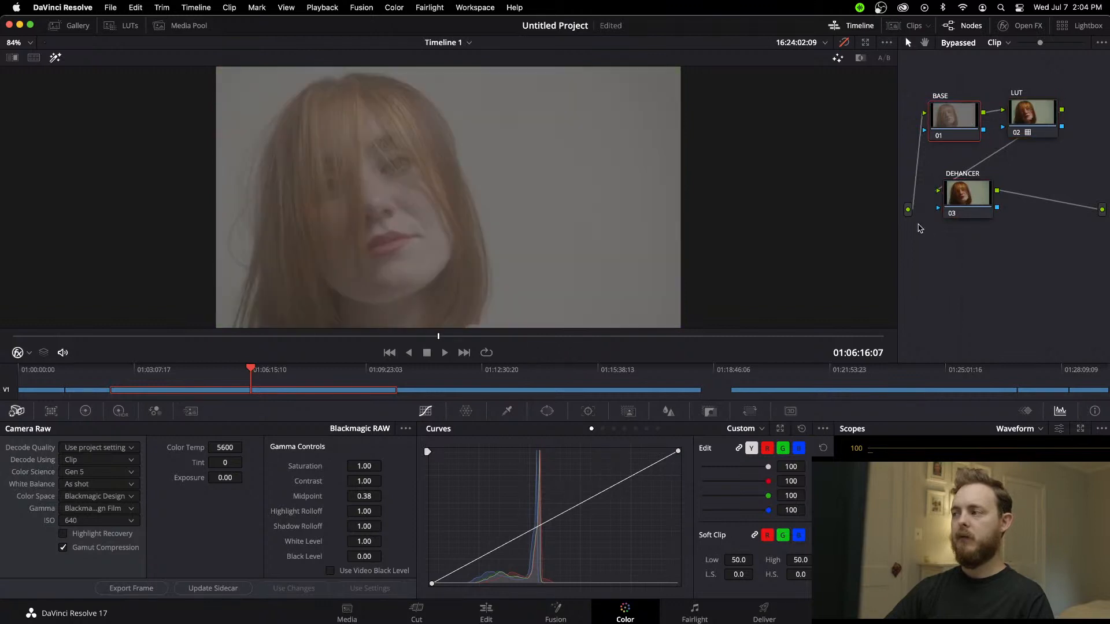
Step: Place the DEHANCER node directly beneath the BASE node and compare the image at both
left_click_drag(961, 198, 950, 173)
left_click(956, 128)
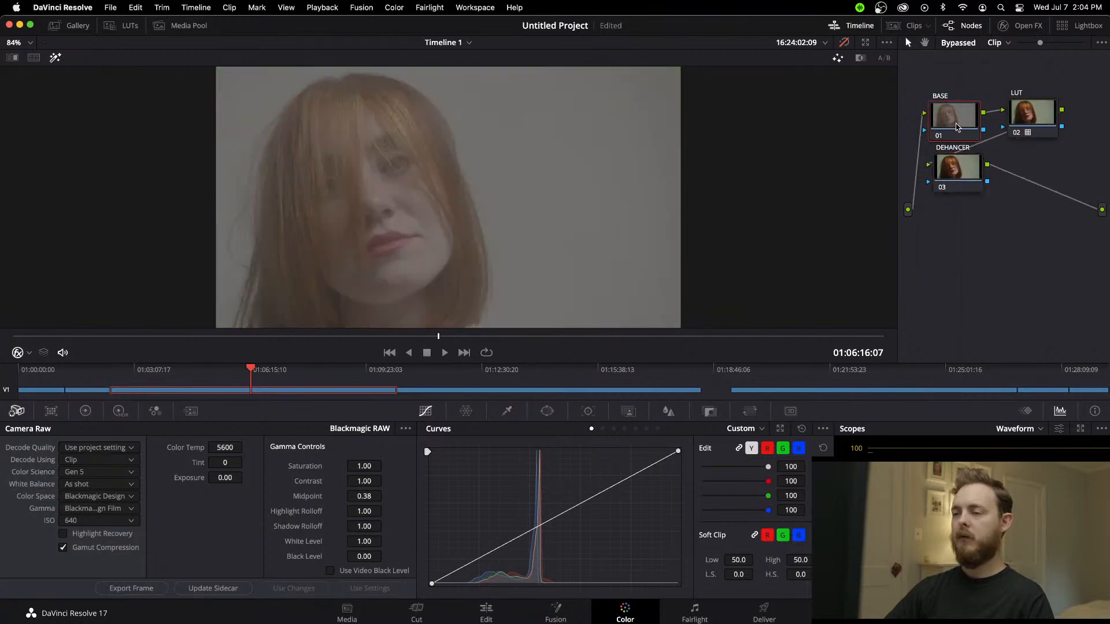
left_click(957, 172)
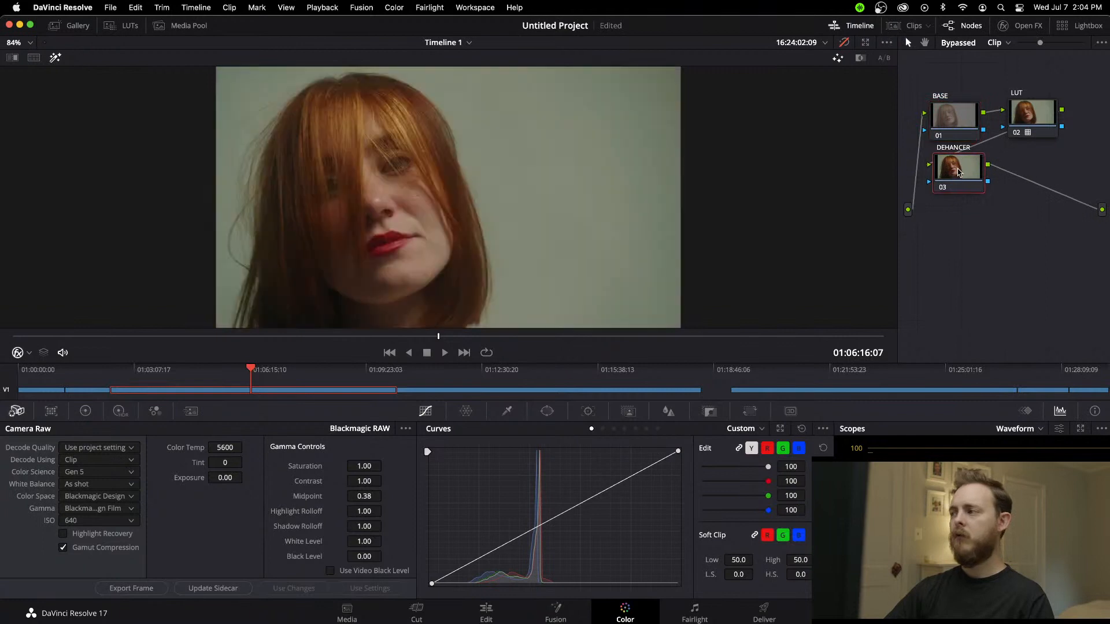
left_click_drag(958, 171, 988, 176)
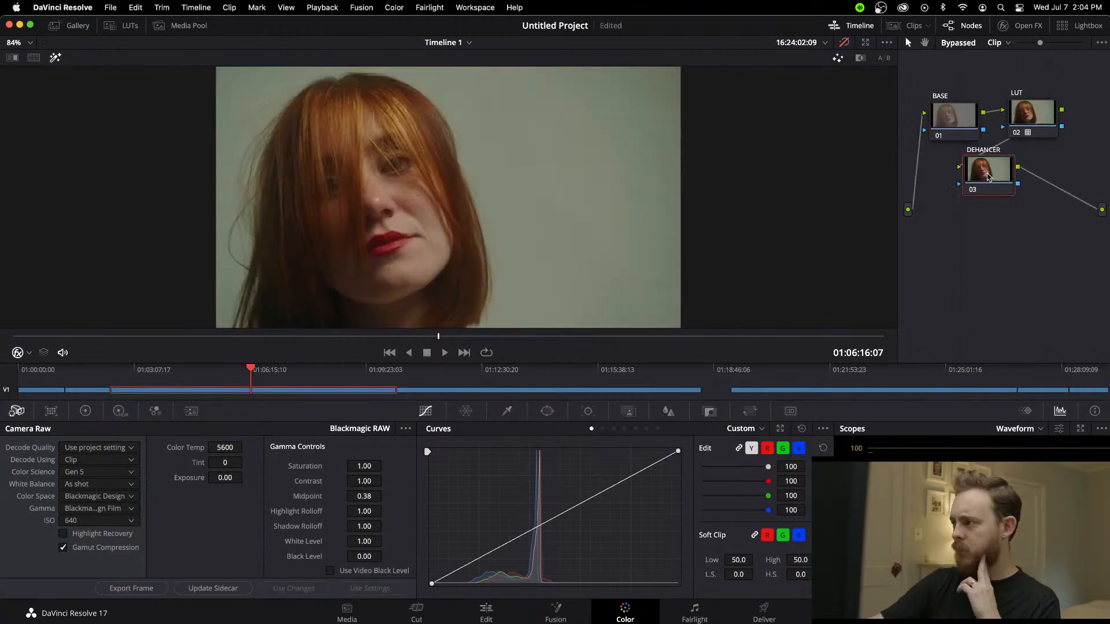
left_click_drag(983, 130, 1002, 126)
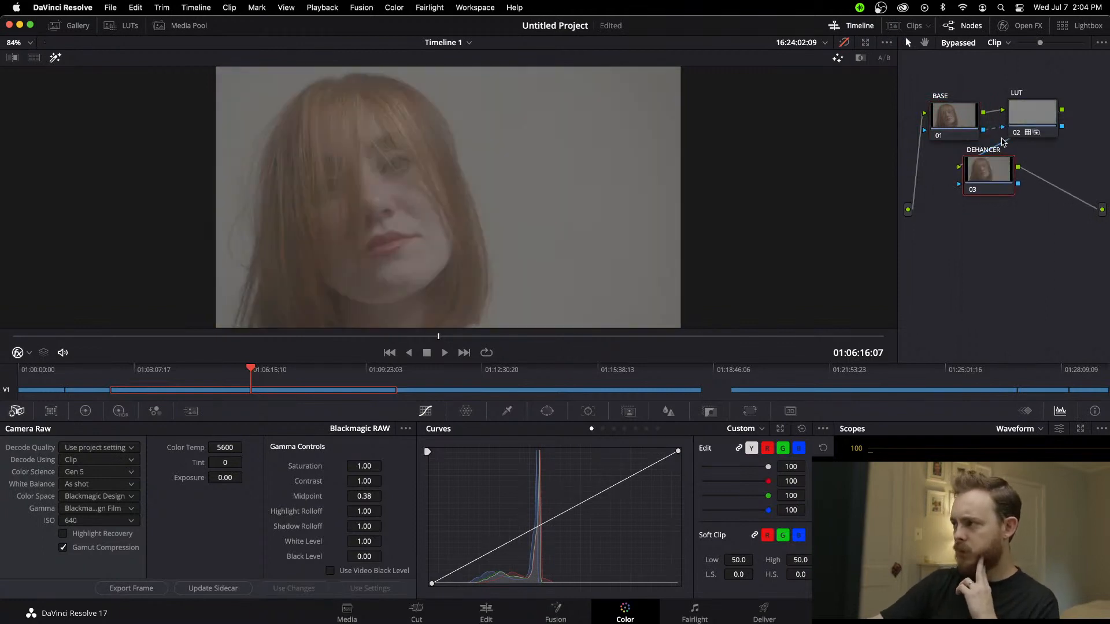
key("super+z")
key("super+z")
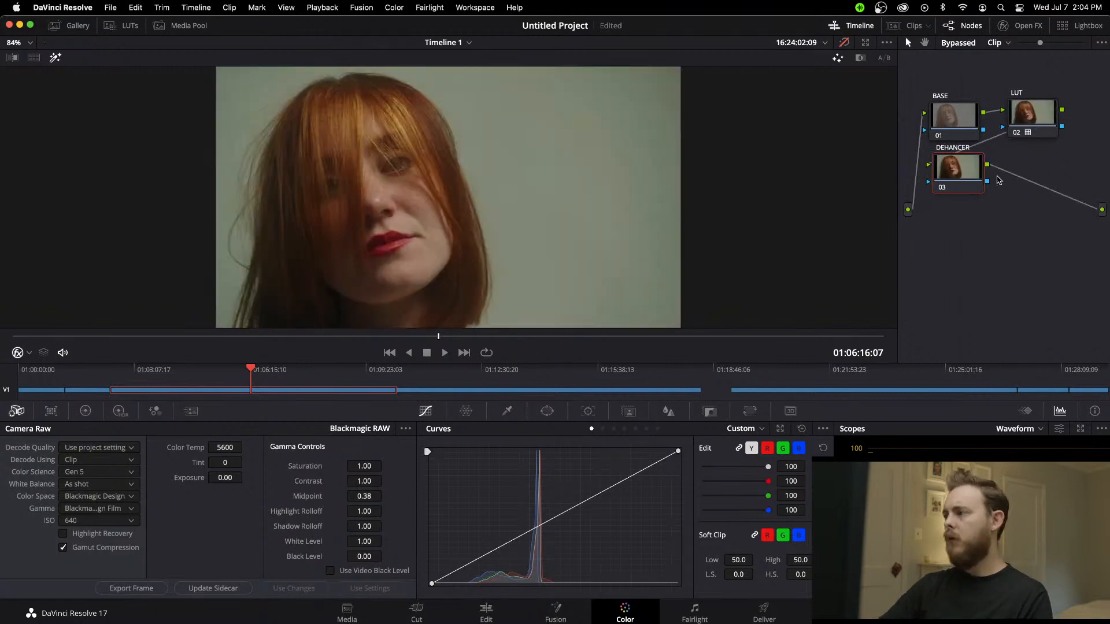
Step: Compare the portrait image at the LUT and BASE nodes, ending on the LUT node
left_click(1021, 117)
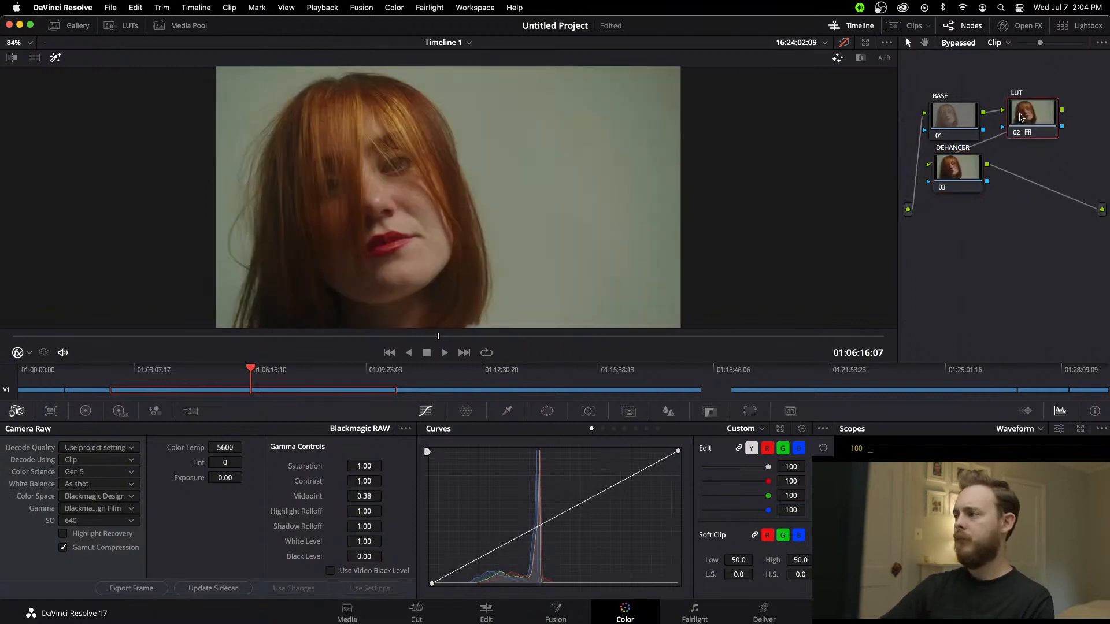
left_click(955, 120)
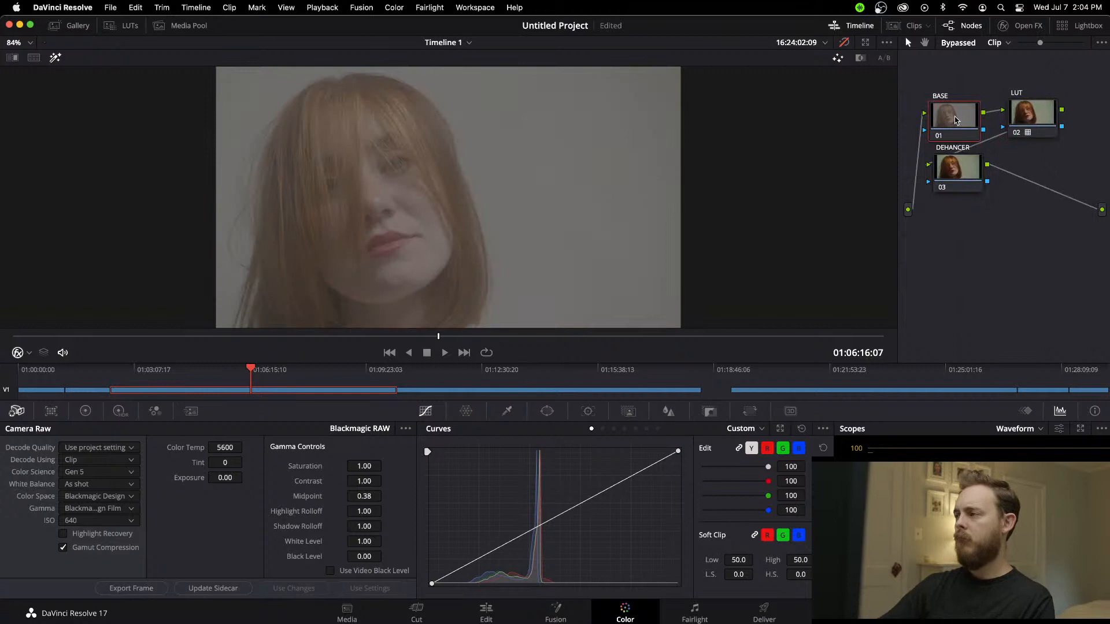
left_click(1036, 113)
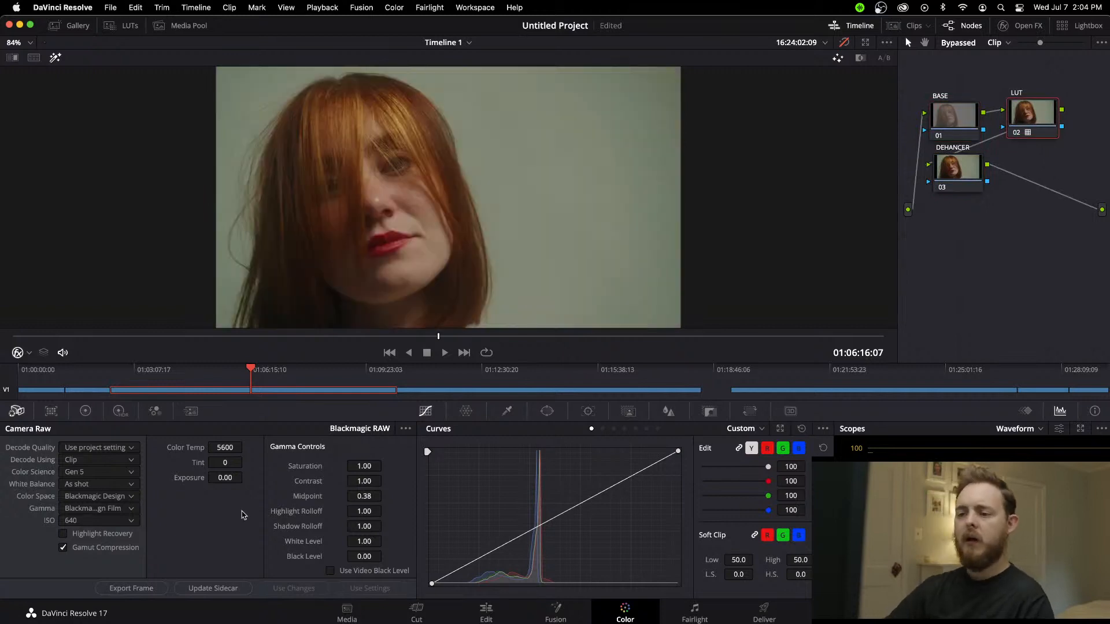
scroll(631, 275, "down", 2)
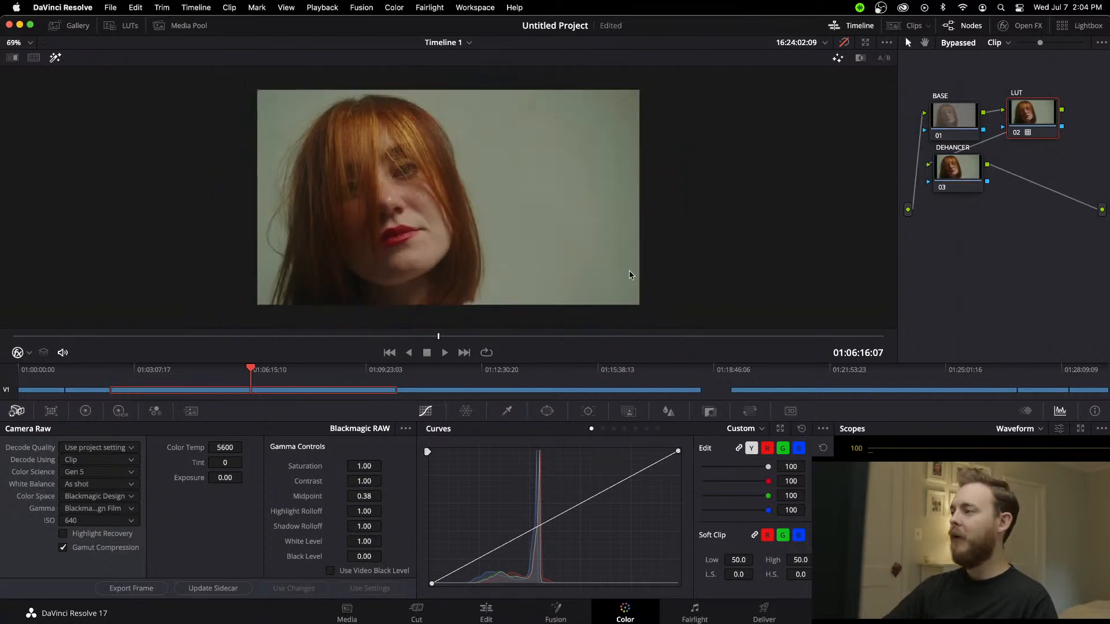
scroll(487, 209, "up", 2)
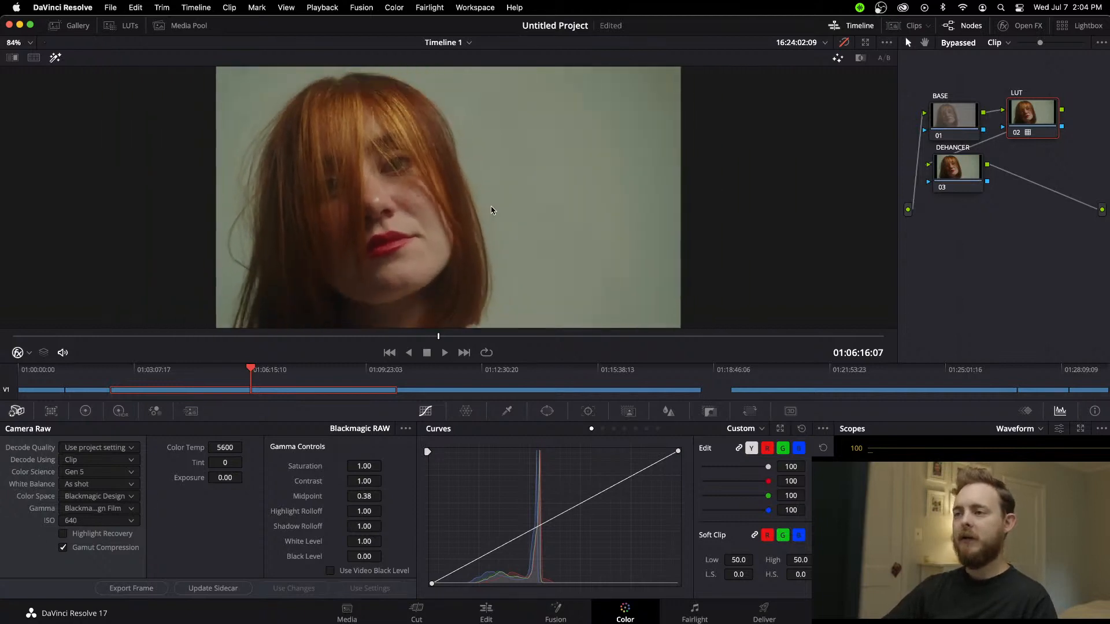
Step: Hide the node graph and set the portrait clip's Camera Raw tint to 35, checking the skin and background
left_click(968, 26)
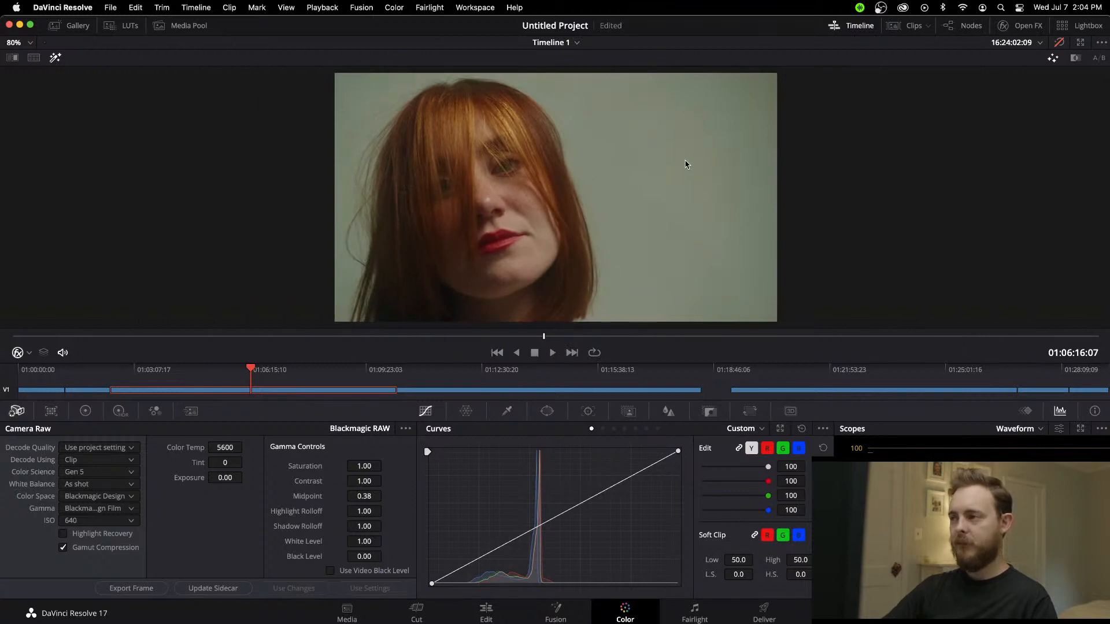
left_click_drag(224, 464, 246, 461)
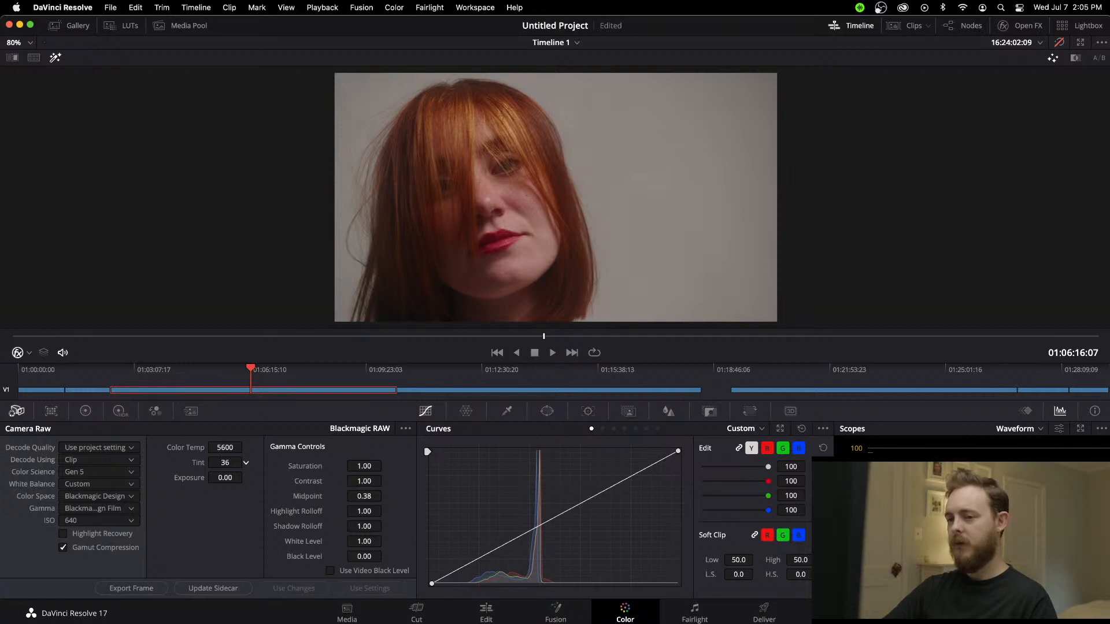
scroll(658, 205, "up", 5)
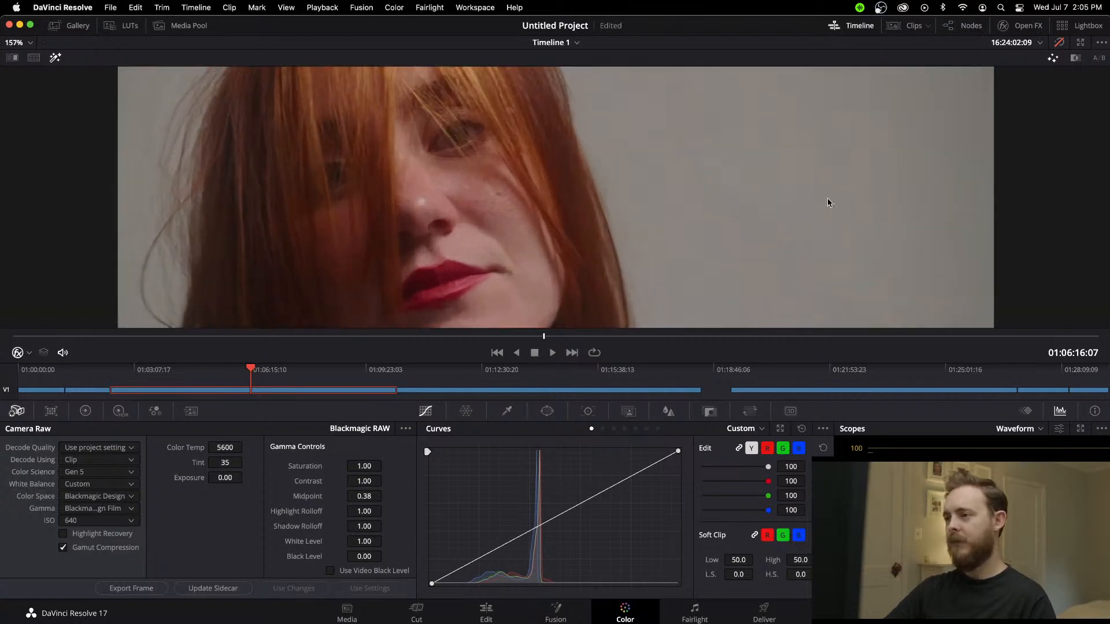
scroll(640, 191, "down", 6)
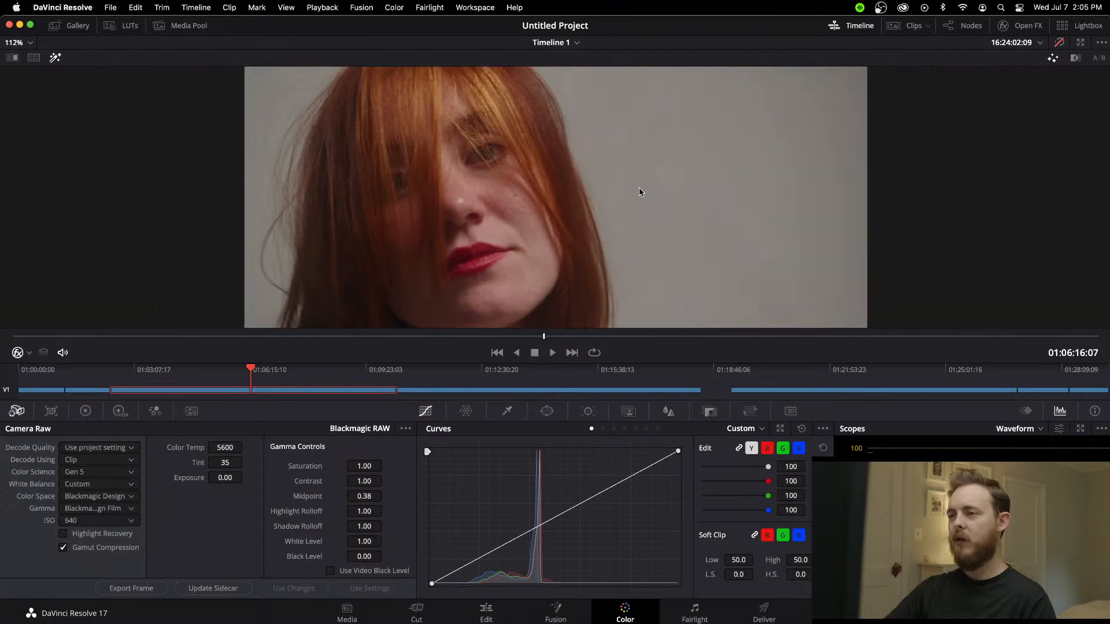
scroll(639, 192, "up", 1)
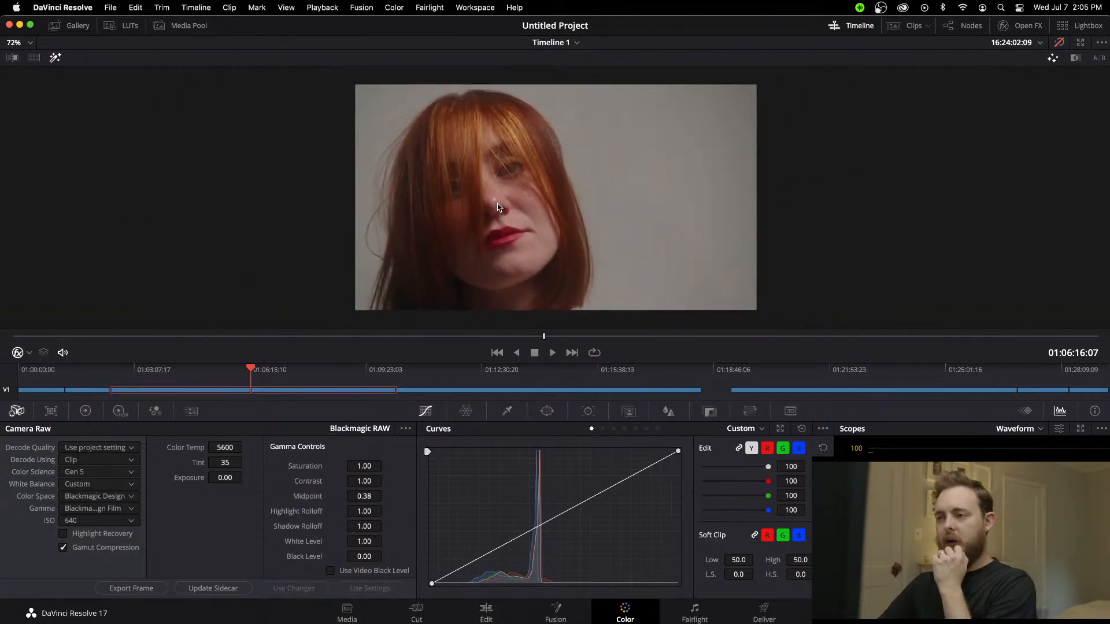
scroll(470, 192, "up", 1)
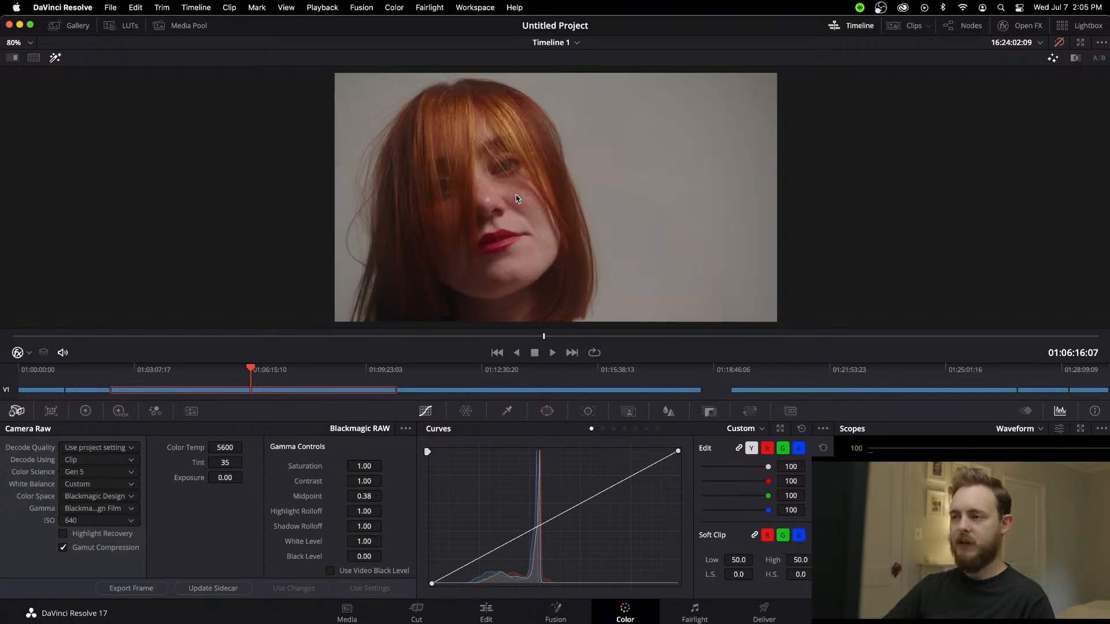
scroll(582, 250, "down", 2)
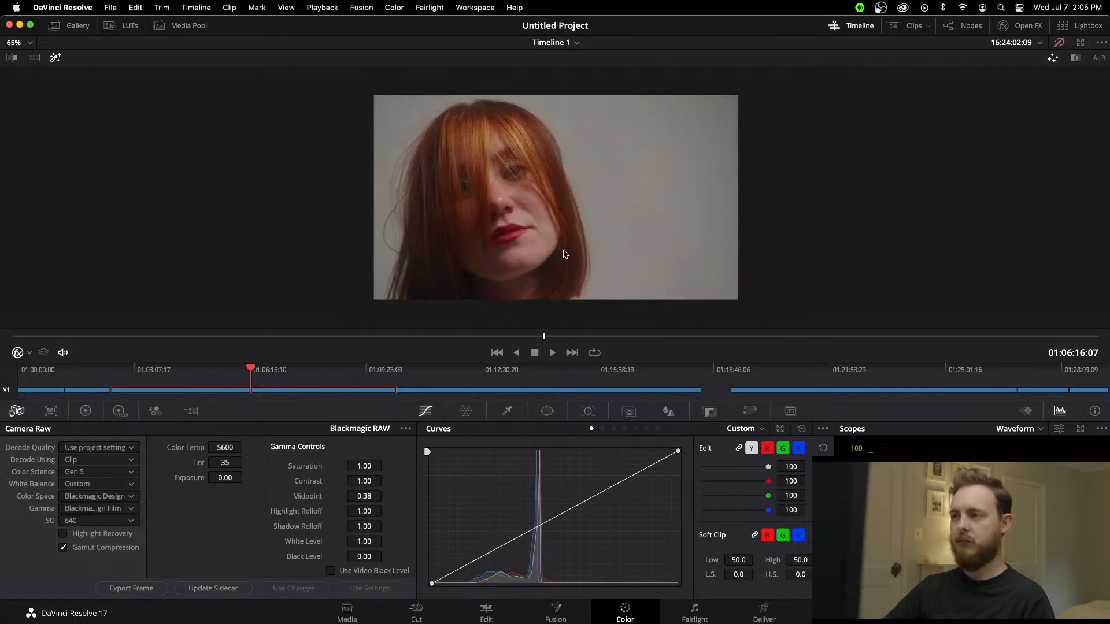
scroll(566, 253, "up", 2)
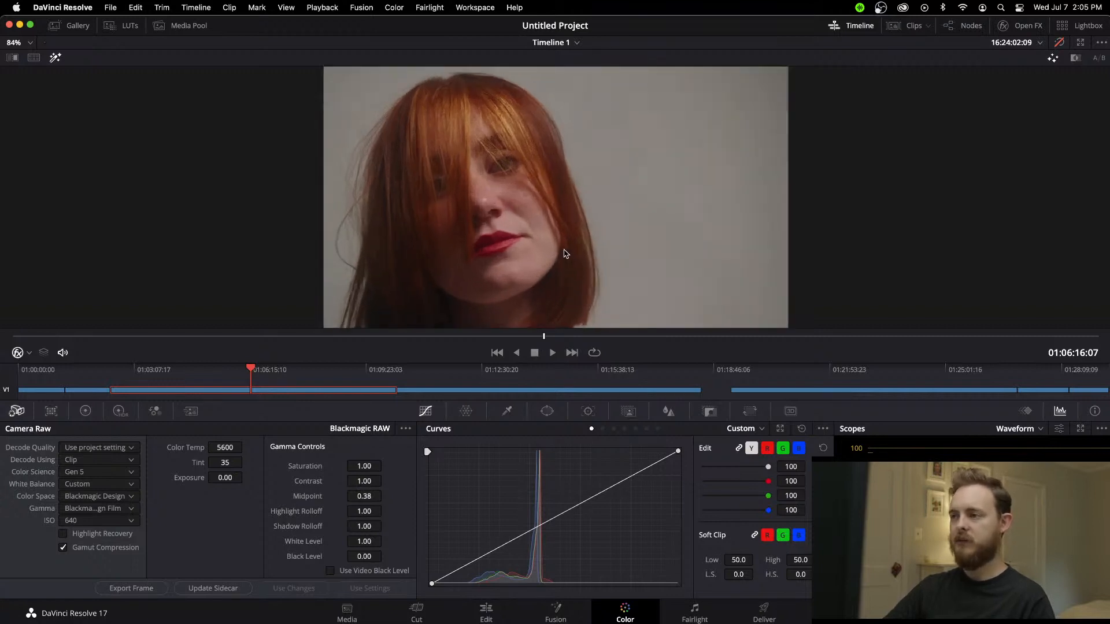
Step: Apply the Dehancer Pro effect to the DEHANCER node and hide the node graph to work in the effect's settings
left_click(963, 26)
left_click(952, 169)
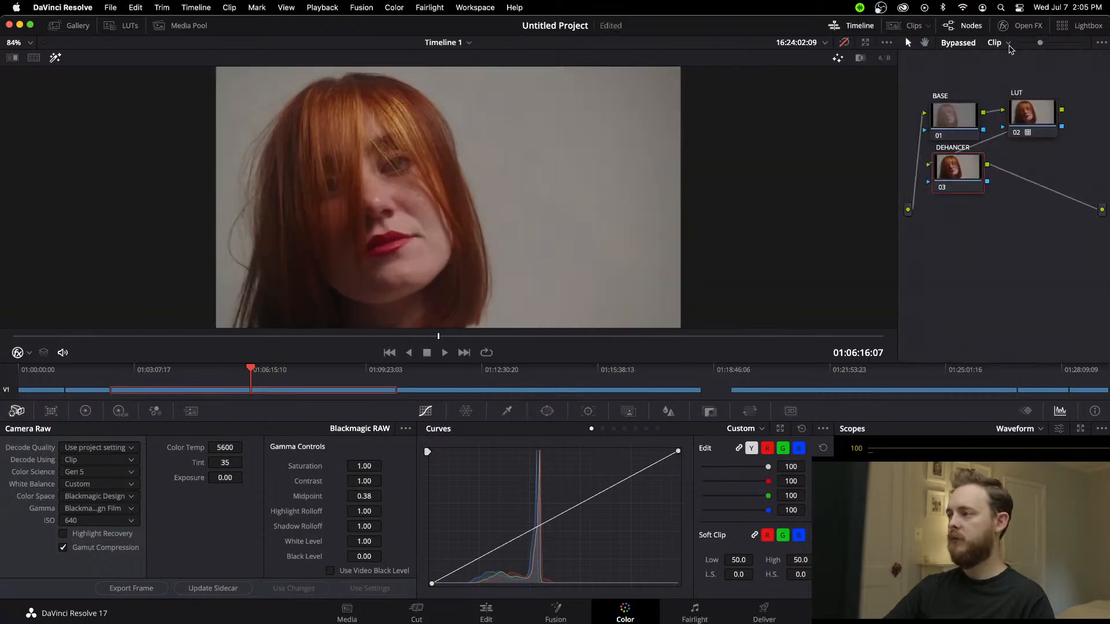
left_click(1021, 25)
left_click_drag(957, 333, 711, 175)
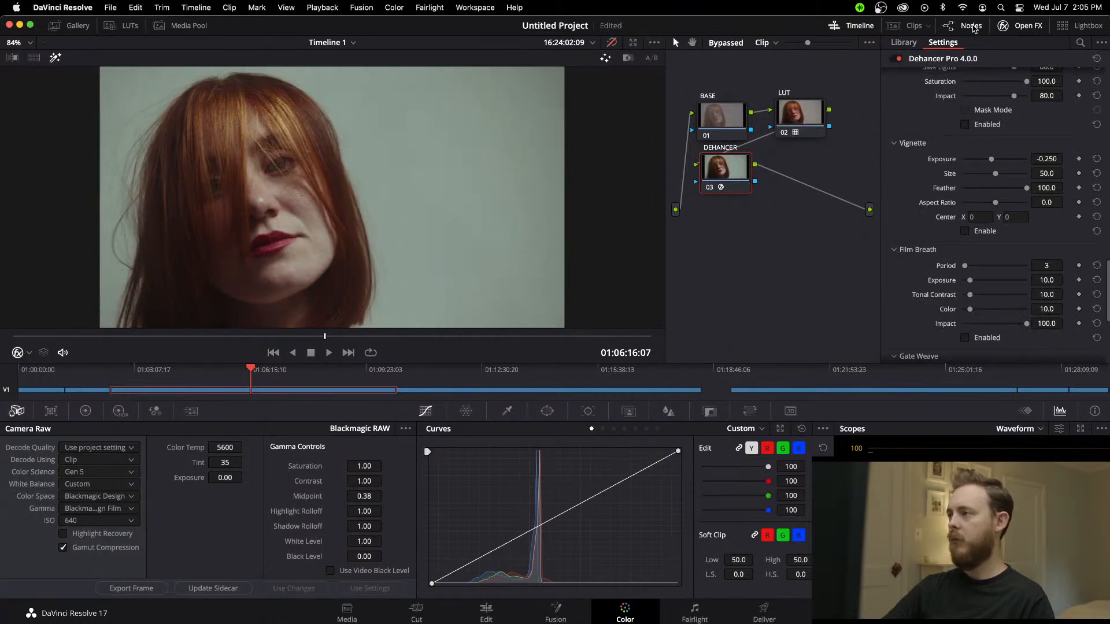
left_click(968, 26)
scroll(964, 231, "up", 5)
scroll(963, 231, "up", 10)
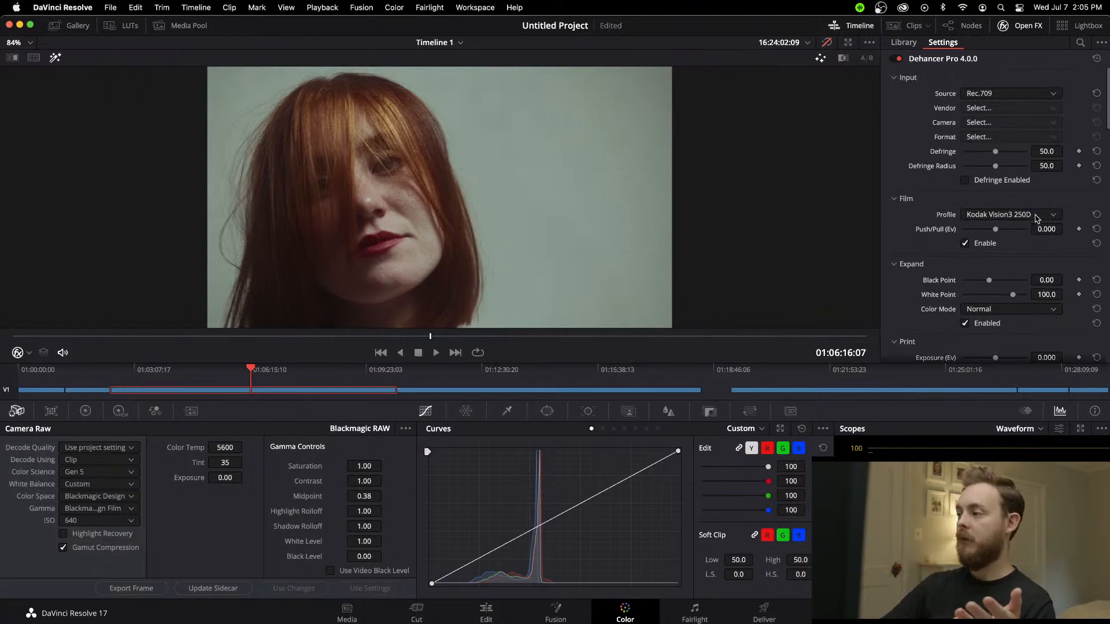
Step: Try the Fujicolor Superia 1600 and Fujichrome Velvia 100 film profiles in Dehancer
left_click(1010, 215)
left_click(1035, 276)
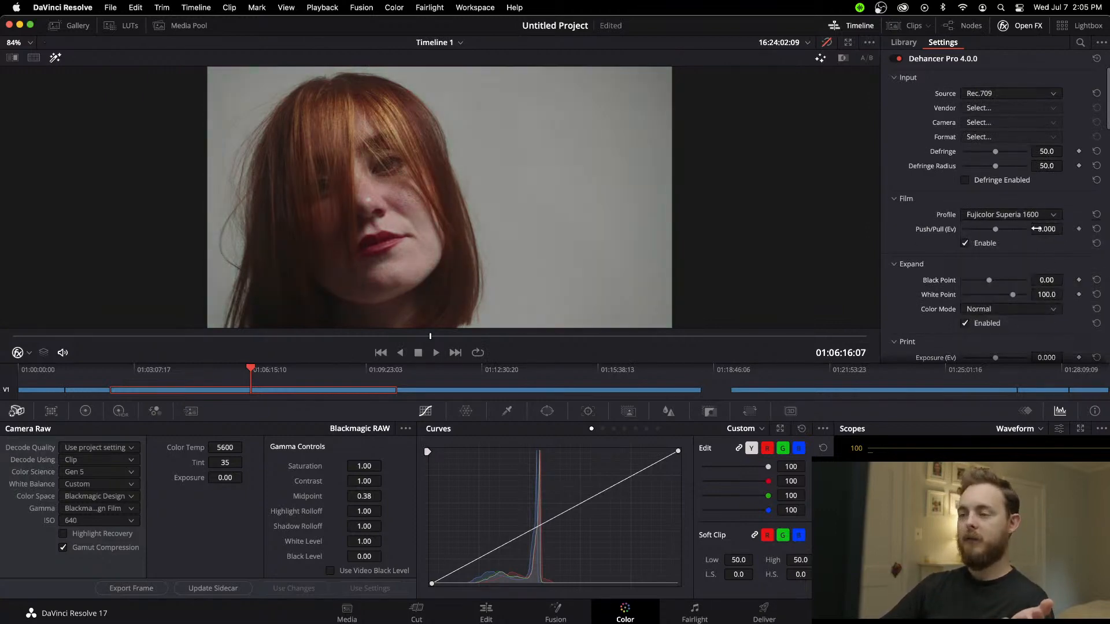
left_click(1040, 215)
left_click(1042, 259)
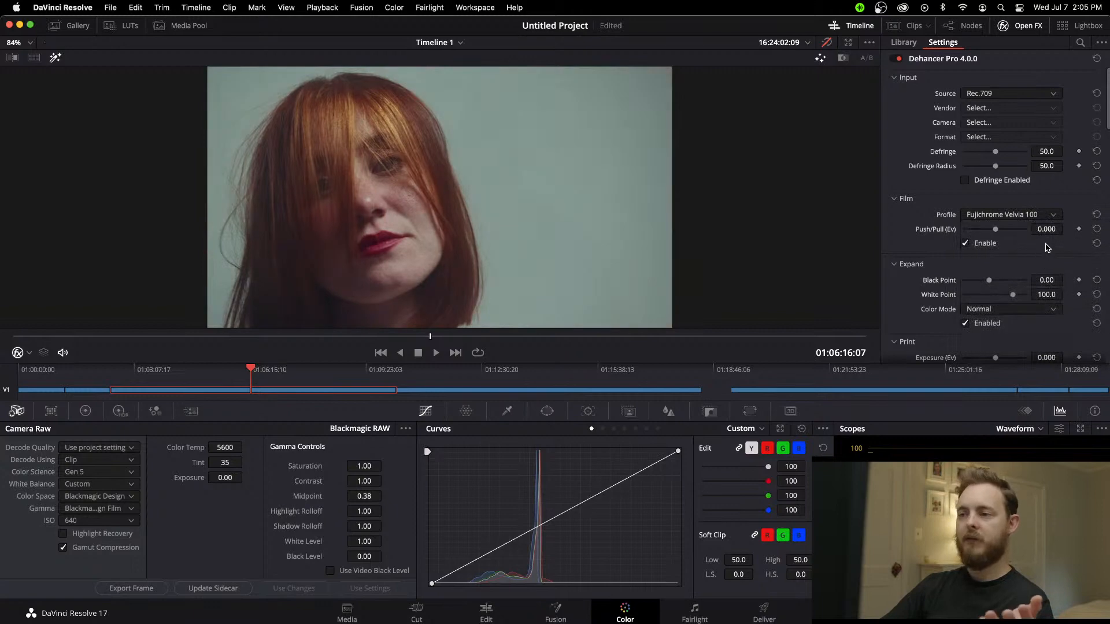
Step: Set the Dehancer film profile to Cinestill 50D with the film stage enabled and Push/Pull at 2.000
left_click(1049, 218)
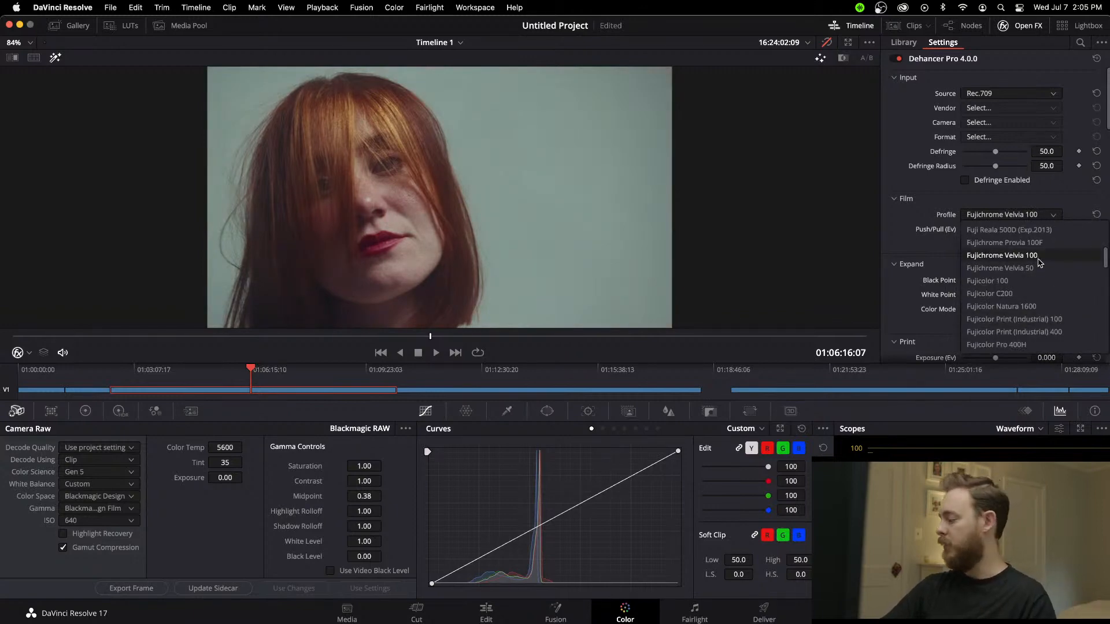
scroll(1038, 263, "up", 3)
left_click(1034, 260)
scroll(1032, 258, "down", 1)
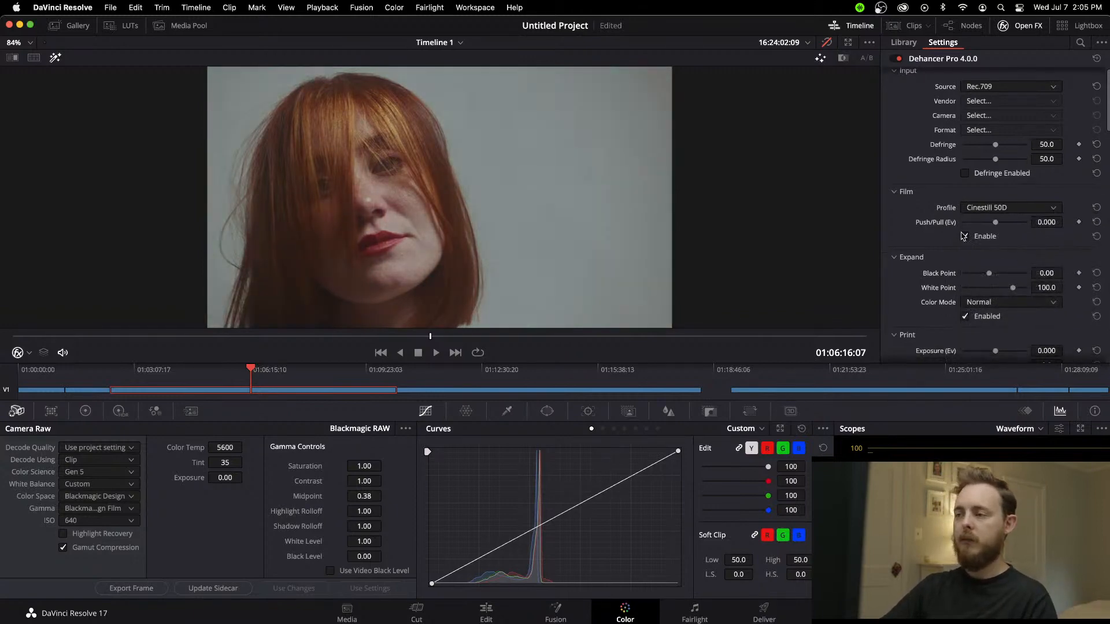
left_click(964, 236)
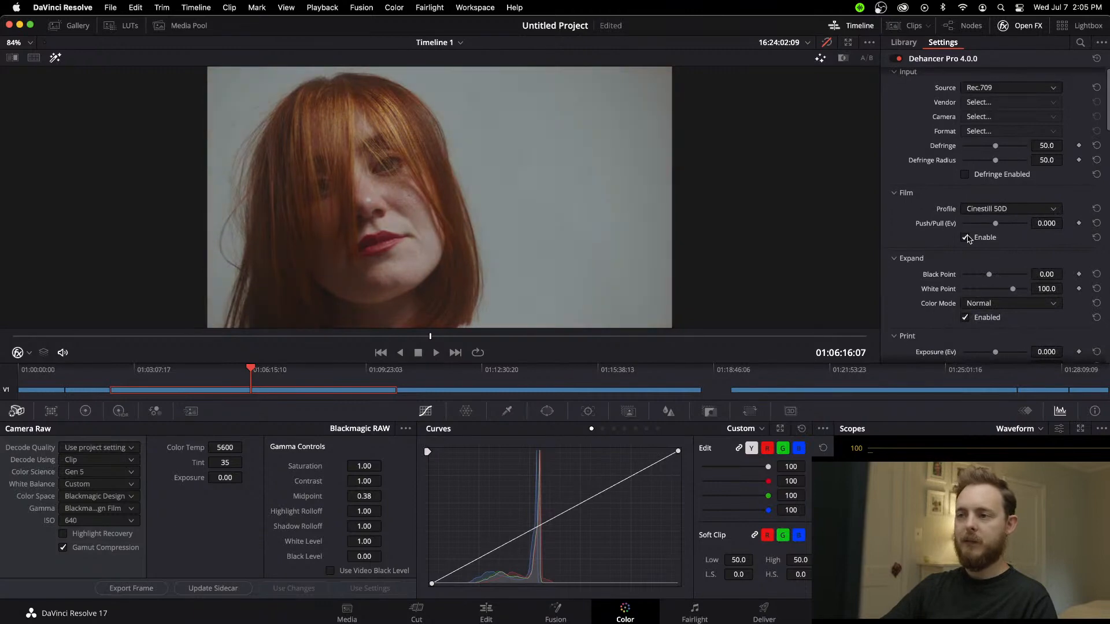
left_click_drag(995, 223, 1034, 226)
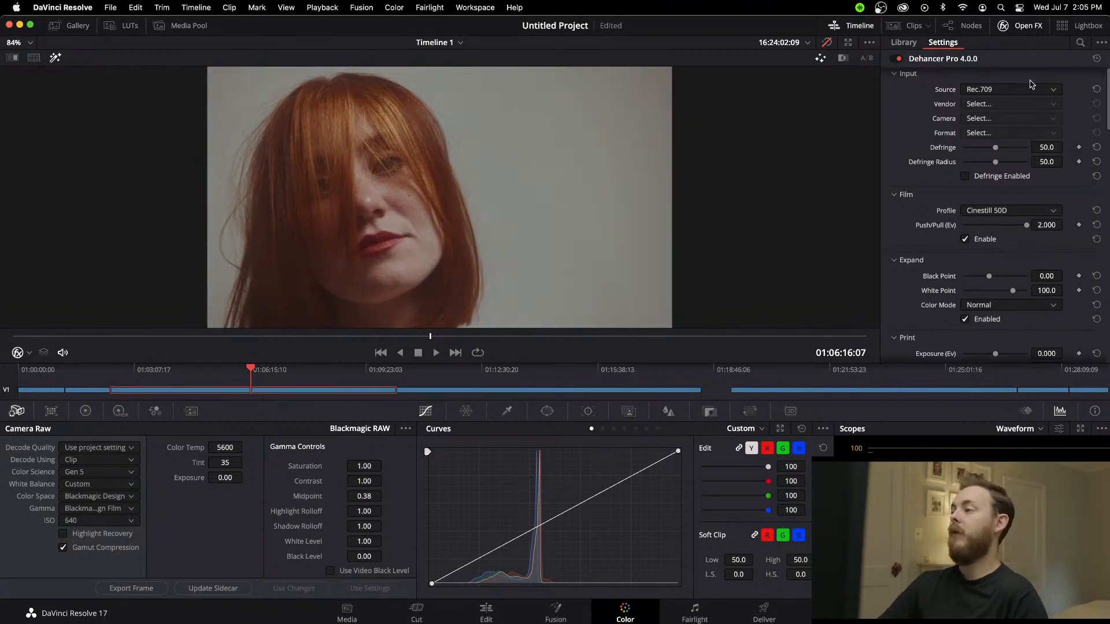
Step: Try a Blackmagic Design Pocket Cinema Camera 4K source in Film format as the Dehancer input, and return the source to Rec.709
left_click(1009, 92)
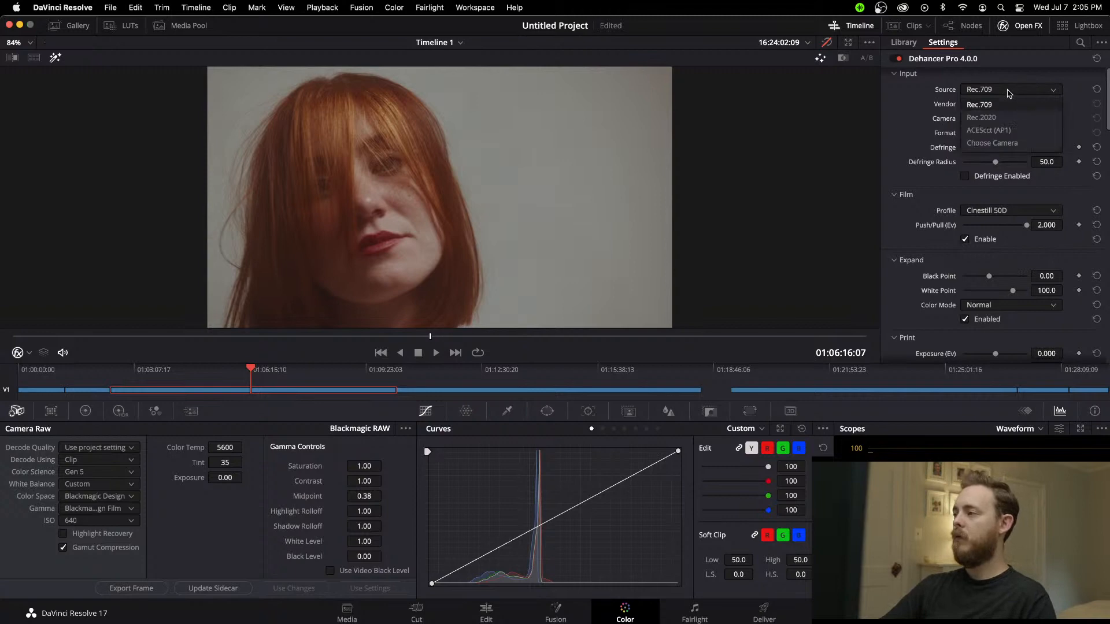
left_click(992, 143)
left_click(1006, 105)
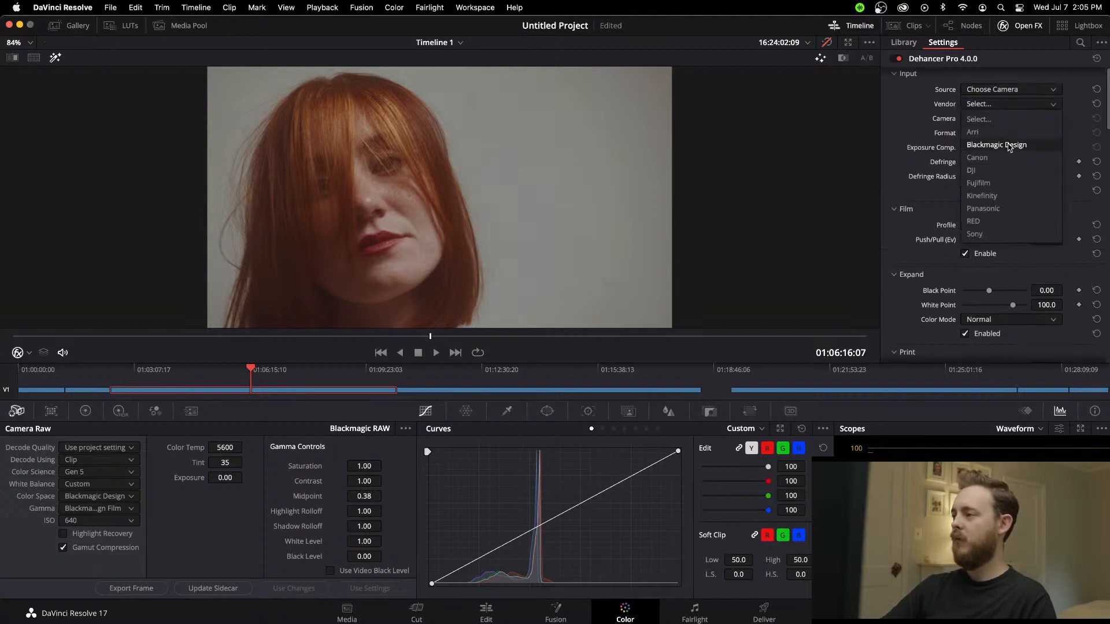
left_click(985, 130)
left_click(984, 124)
left_click(1006, 143)
left_click(997, 135)
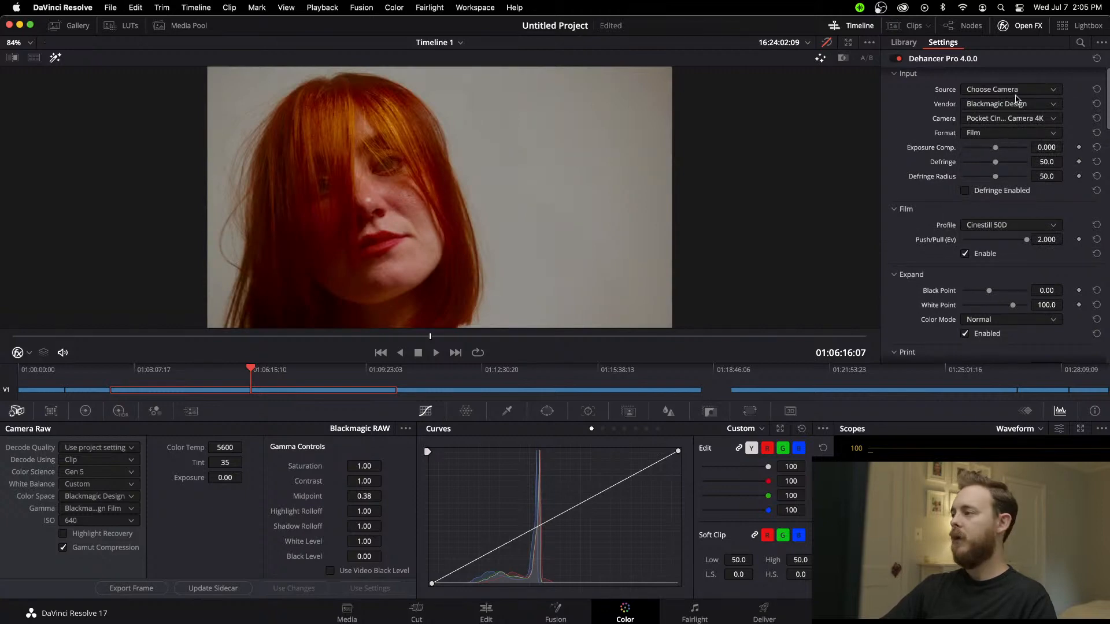
left_click(1020, 92)
left_click(989, 105)
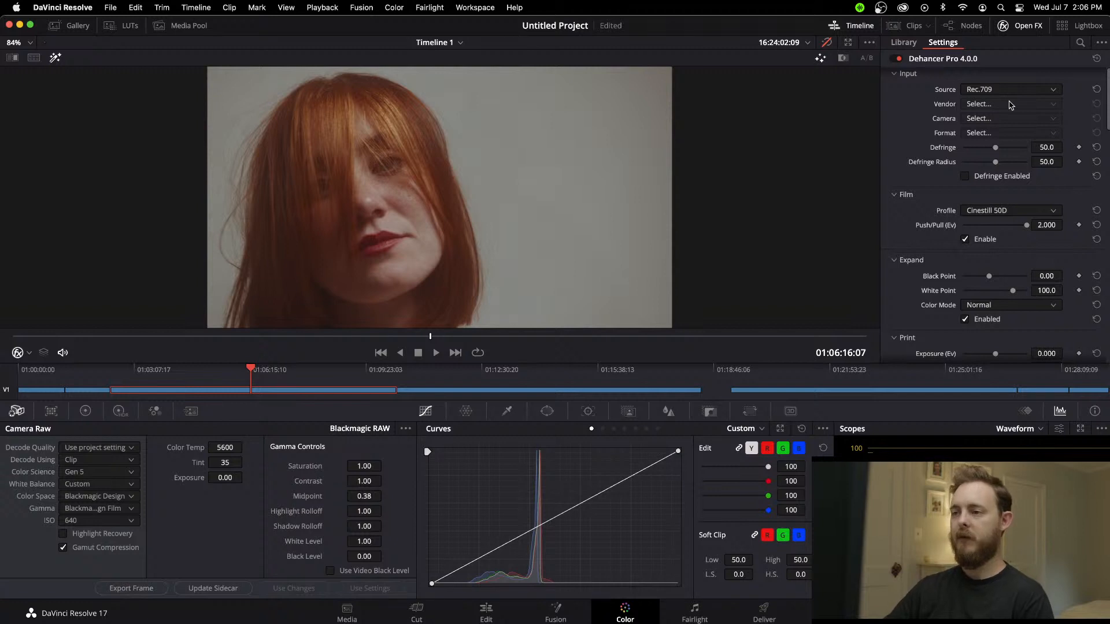
Step: Set Dehancer's Expand black point to about 0.17 and white point to about 83.7
scroll(911, 234, "down", 3)
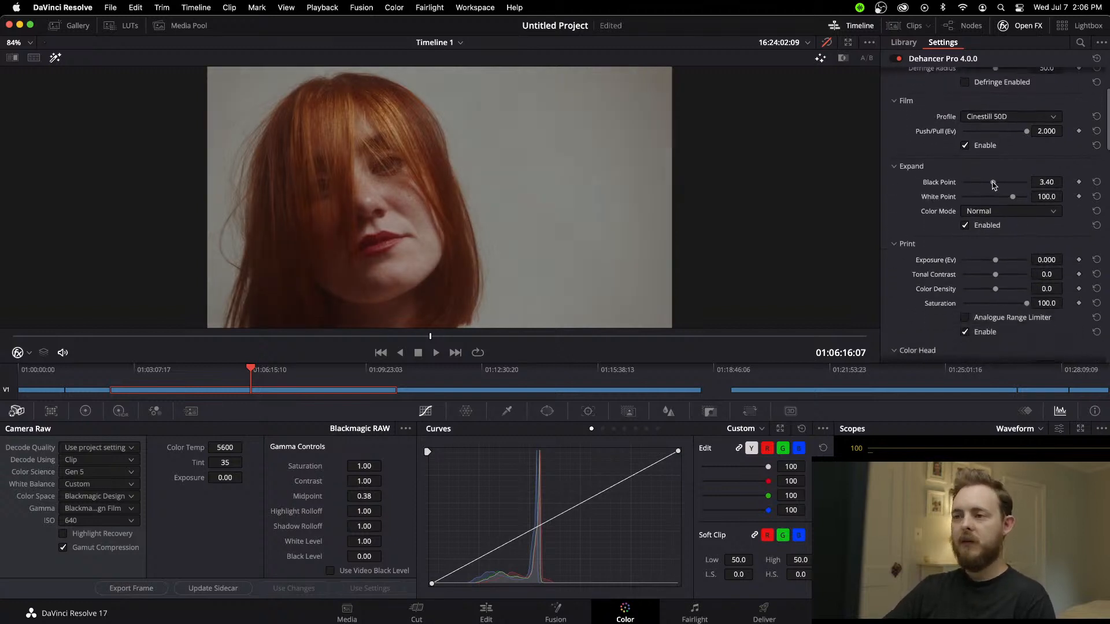
mouse_move(991, 183)
left_mouse_down()
mouse_move(1010, 199)
mouse_move(995, 199)
left_mouse_up()
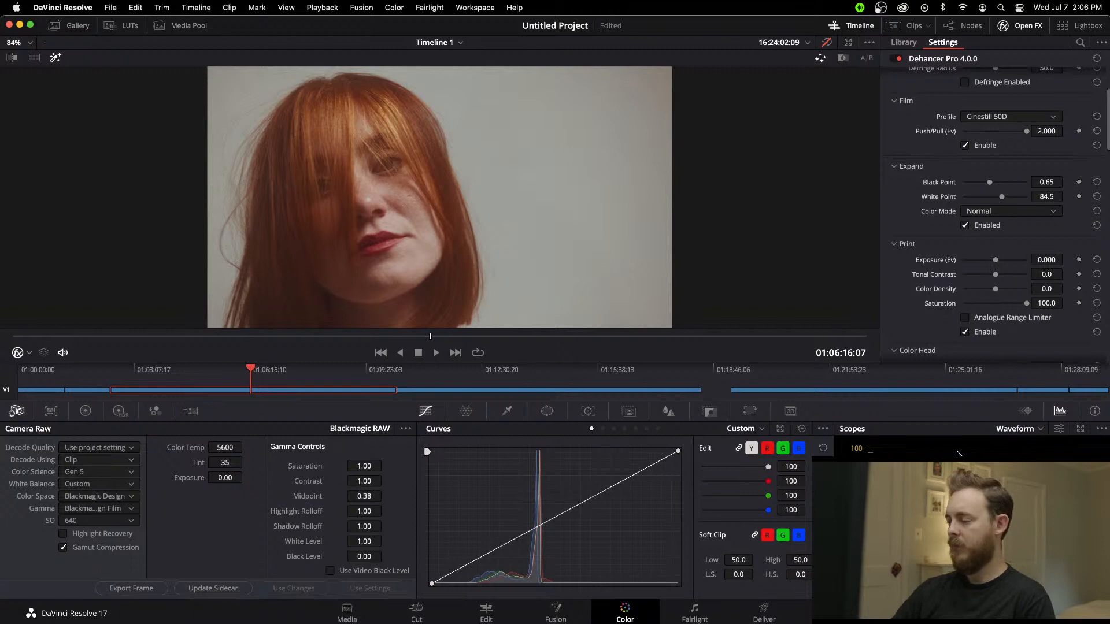
left_click_drag(1001, 197, 988, 200)
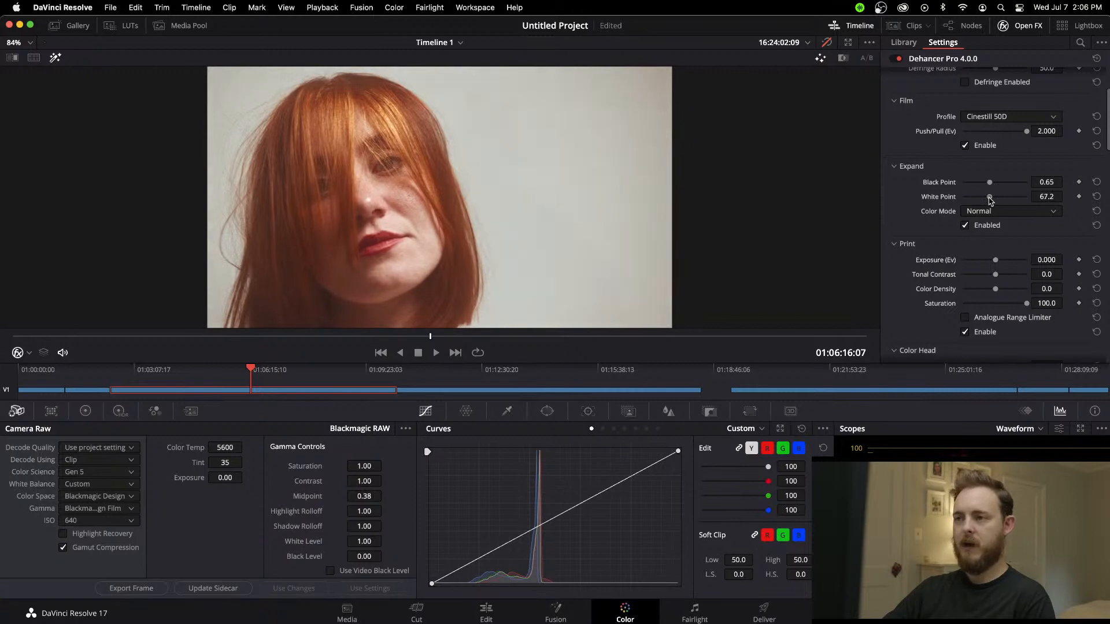
left_click_drag(990, 199, 1001, 199)
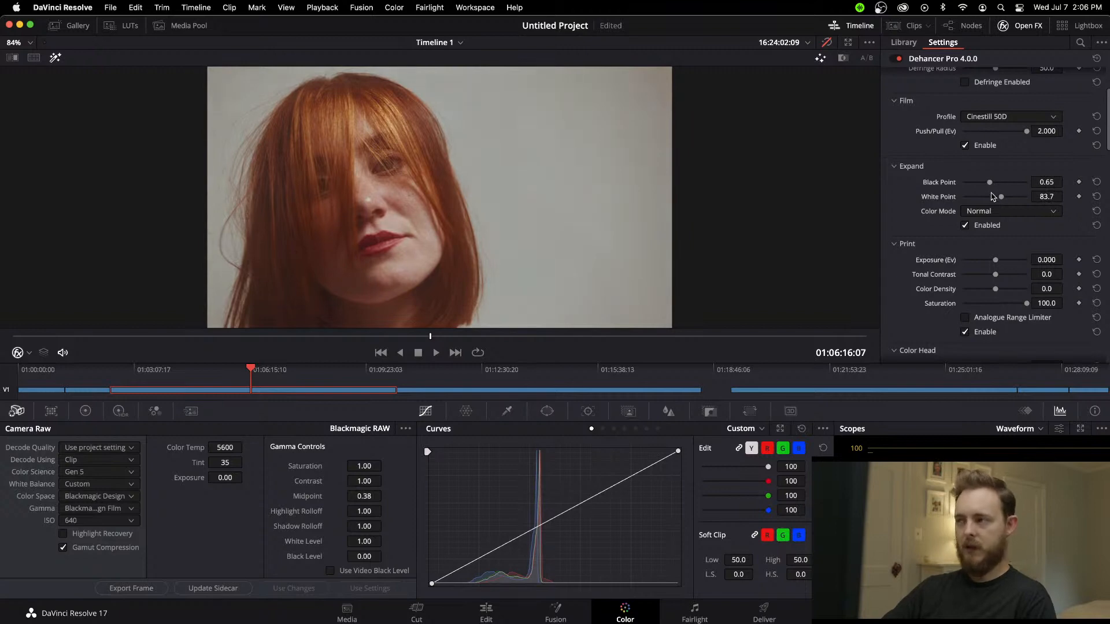
left_click_drag(990, 182, 990, 185)
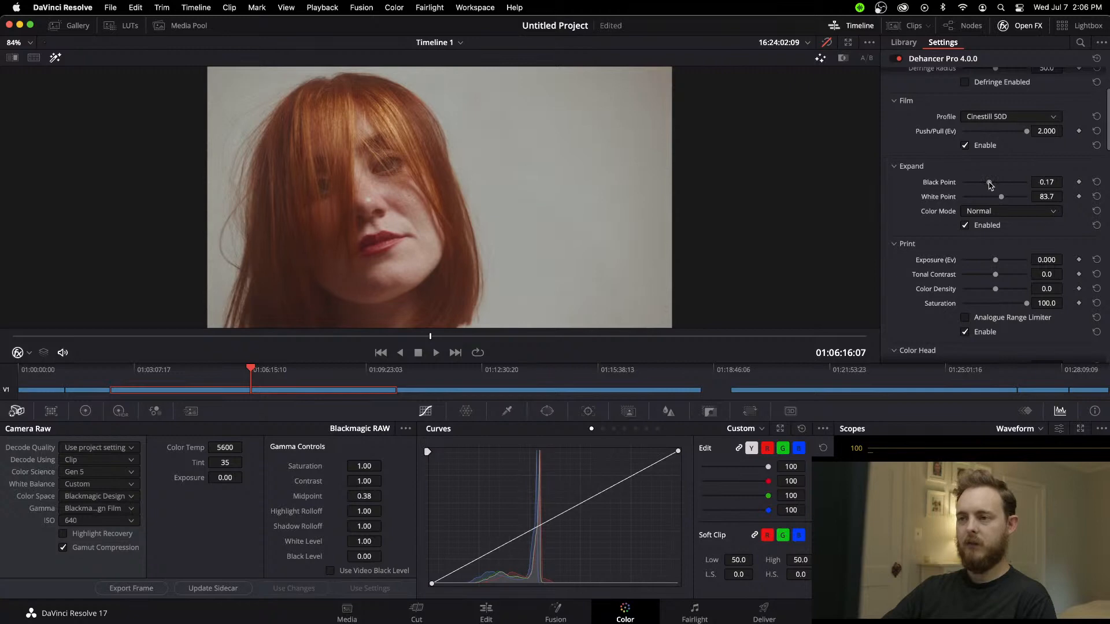
Step: Set Dehancer's Print exposure to about 0.192, tonal contrast 14.1 and color density 19.3, and enable the Analogue Range Limiter
scroll(989, 185, "down", 3)
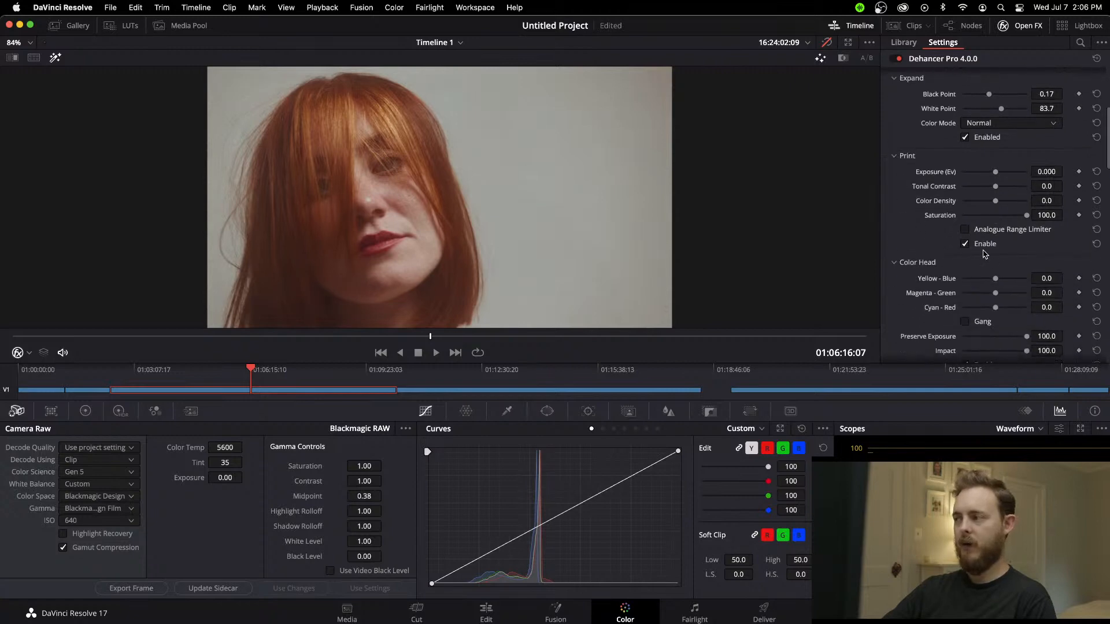
mouse_move(990, 192)
left_mouse_down()
mouse_move(1003, 191)
mouse_move(998, 175)
left_mouse_up()
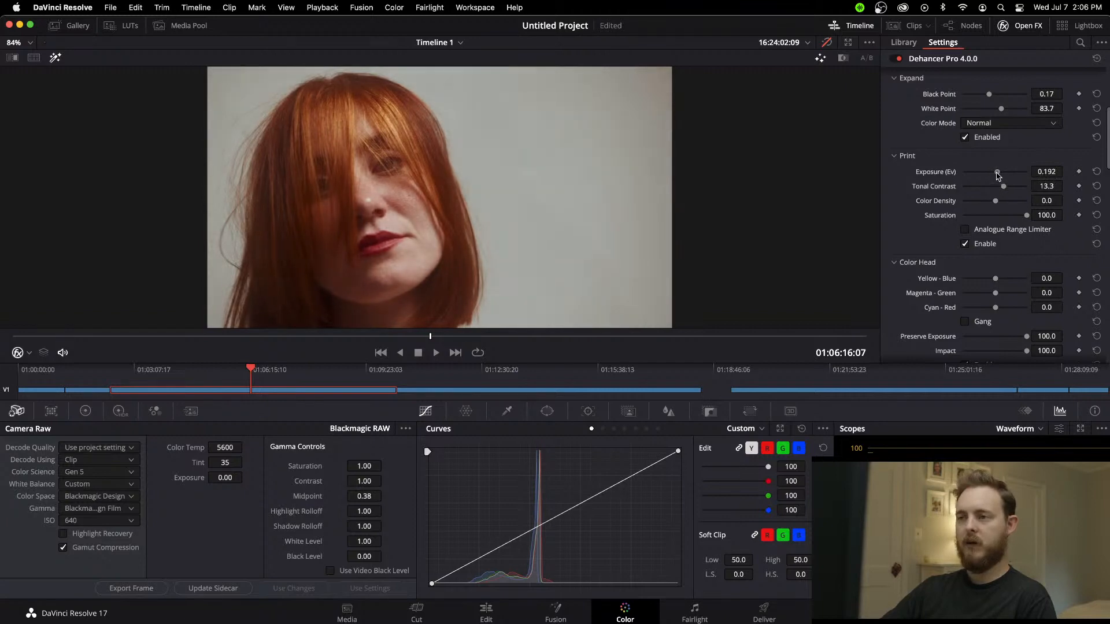
left_click_drag(995, 200, 1005, 189)
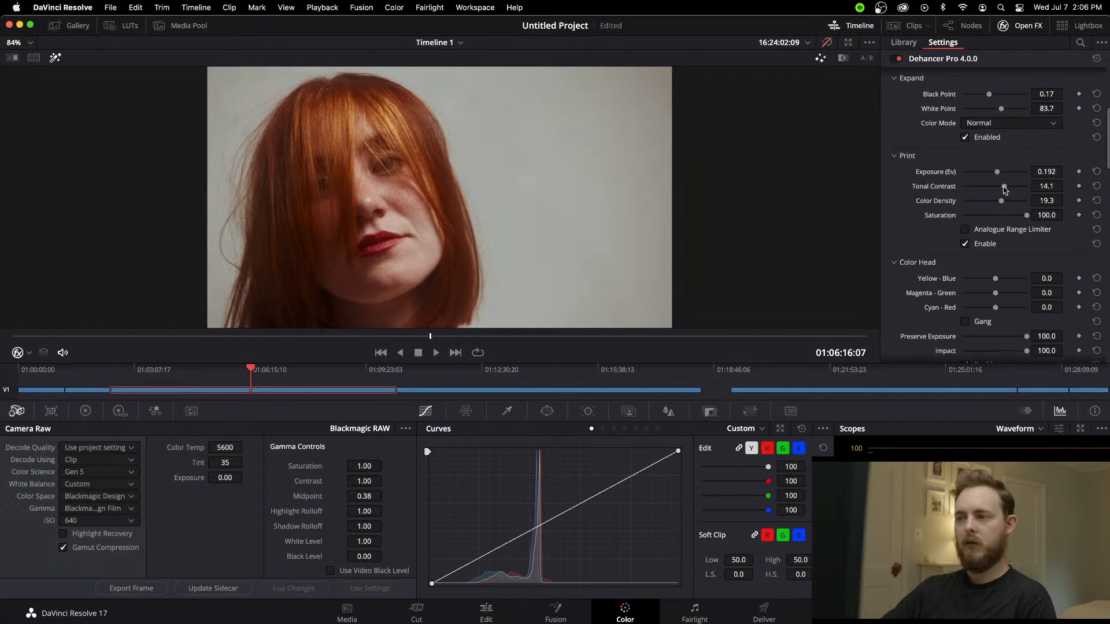
scroll(966, 231, "down", 2)
left_click(965, 219)
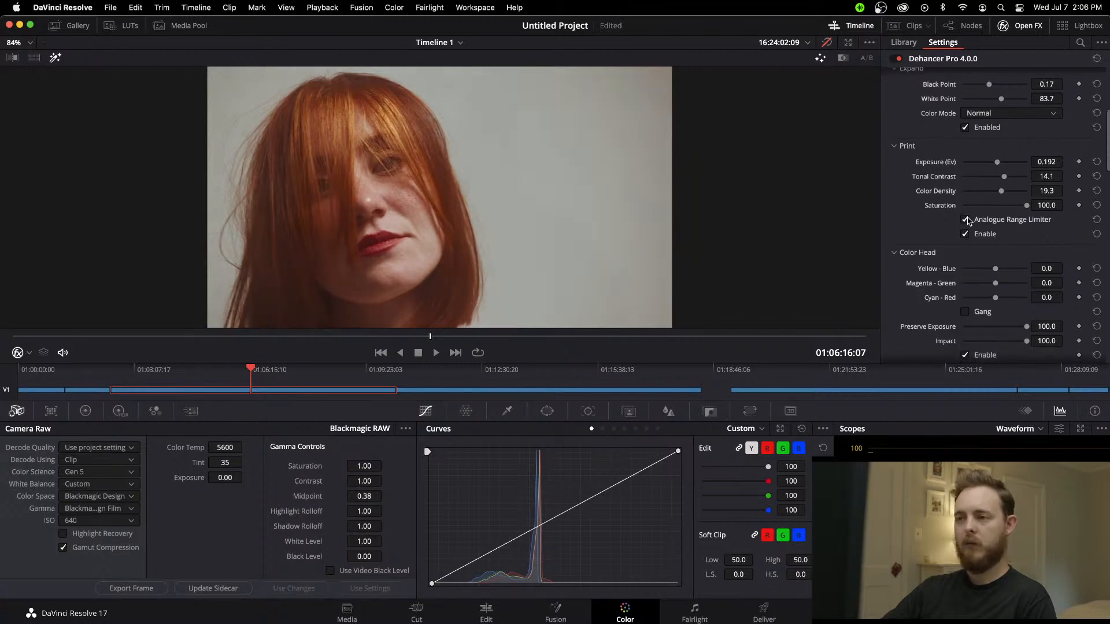
Step: Disable Dehancer's Analogue Range Limiter in the Print settings and inspect the result on the portrait's face and background
left_click(965, 219)
scroll(946, 231, "down", 4)
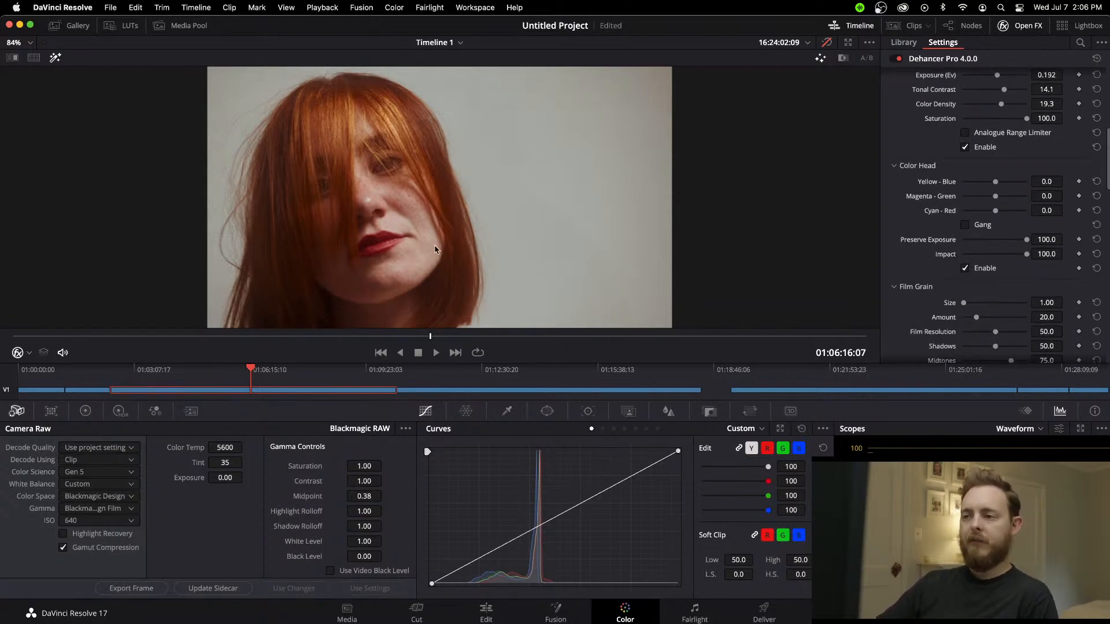
scroll(383, 235, "up", 3)
scroll(454, 257, "down", 3)
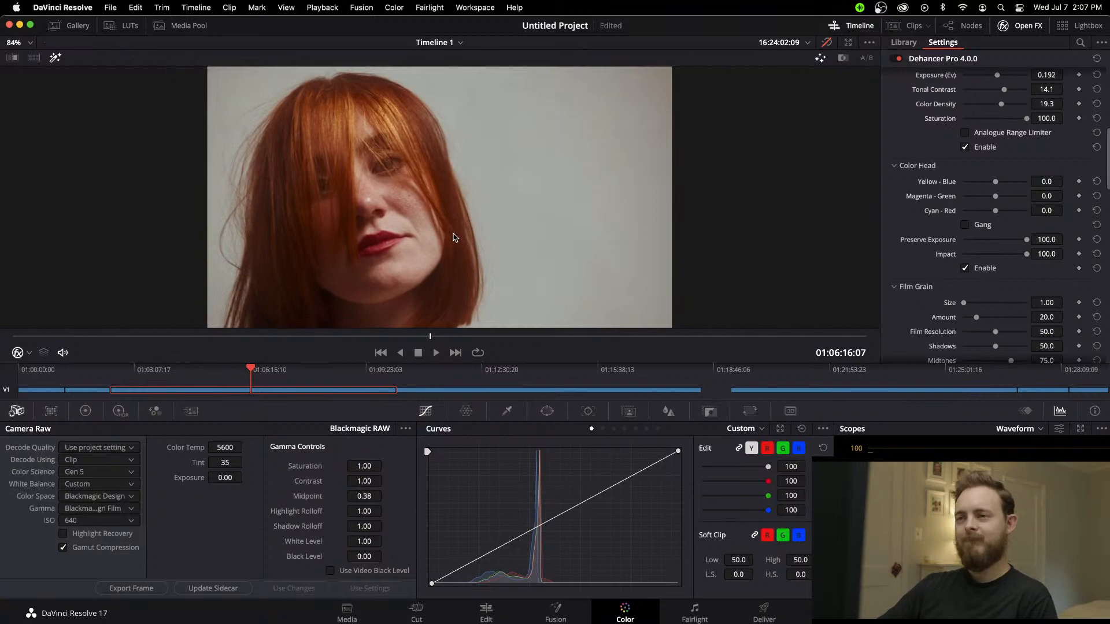
scroll(445, 240, "up", 1)
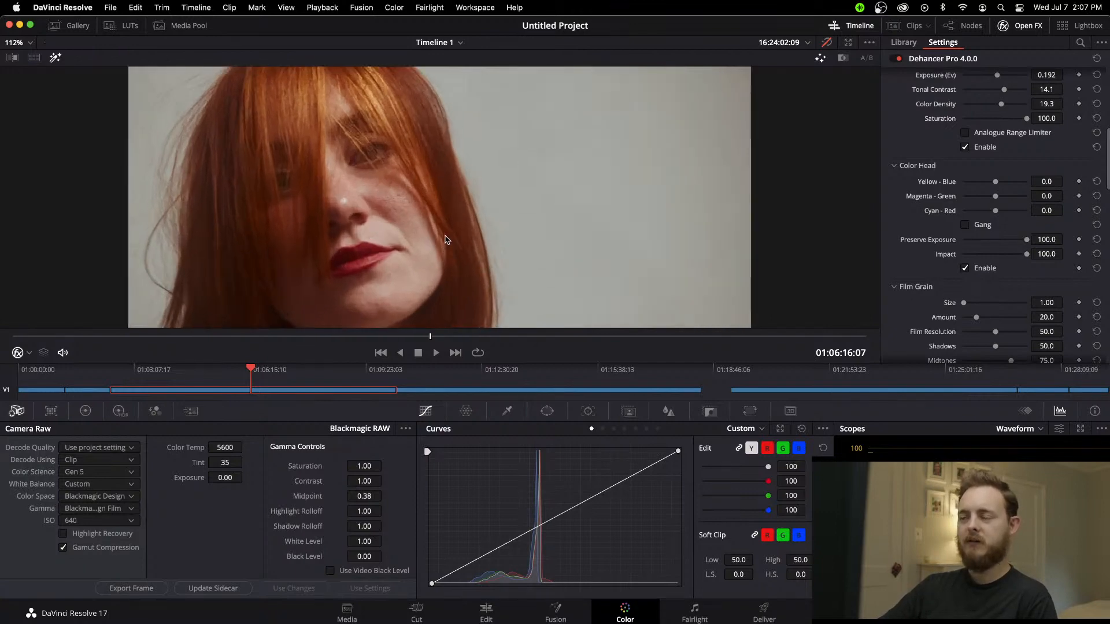
scroll(490, 236, "down", 2)
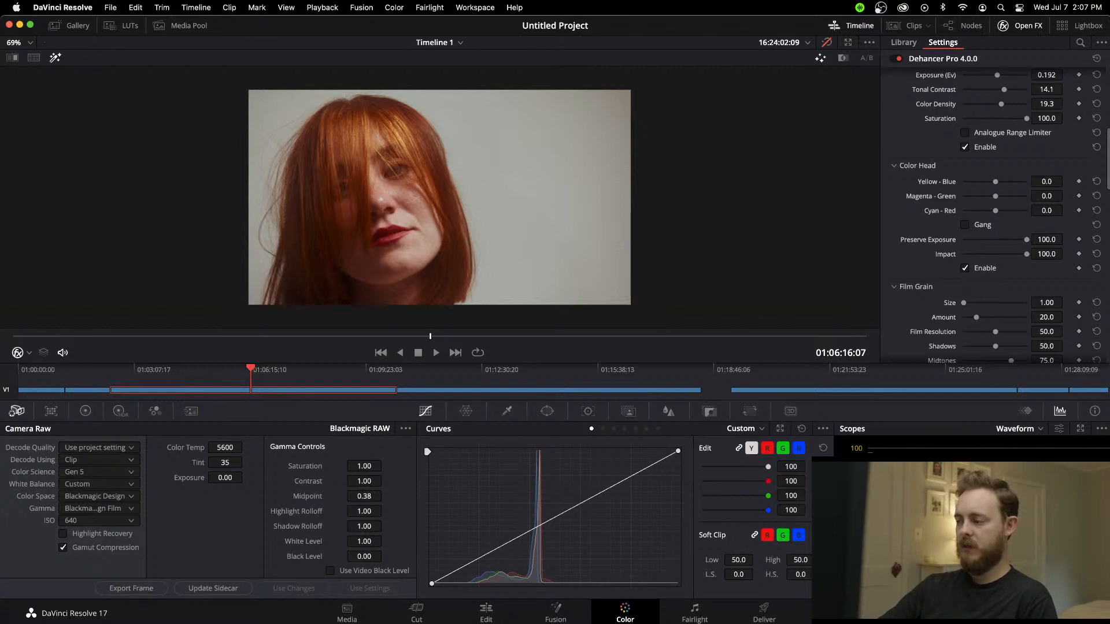
Step: Try the Parade display in the scopes, and return them to Waveform
left_click(1040, 429)
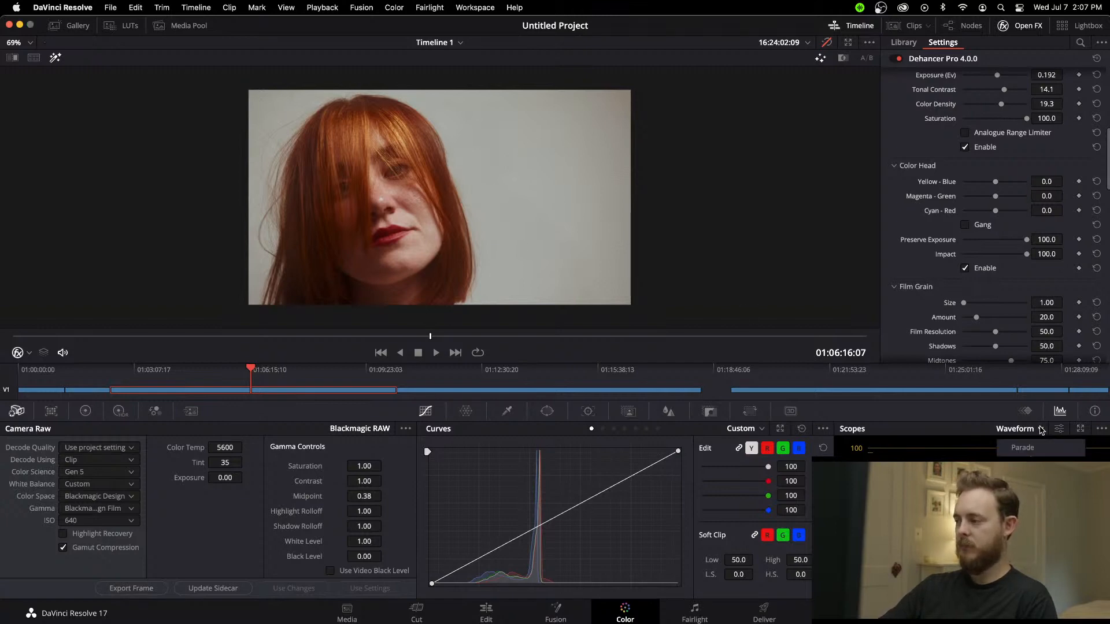
left_click(1032, 450)
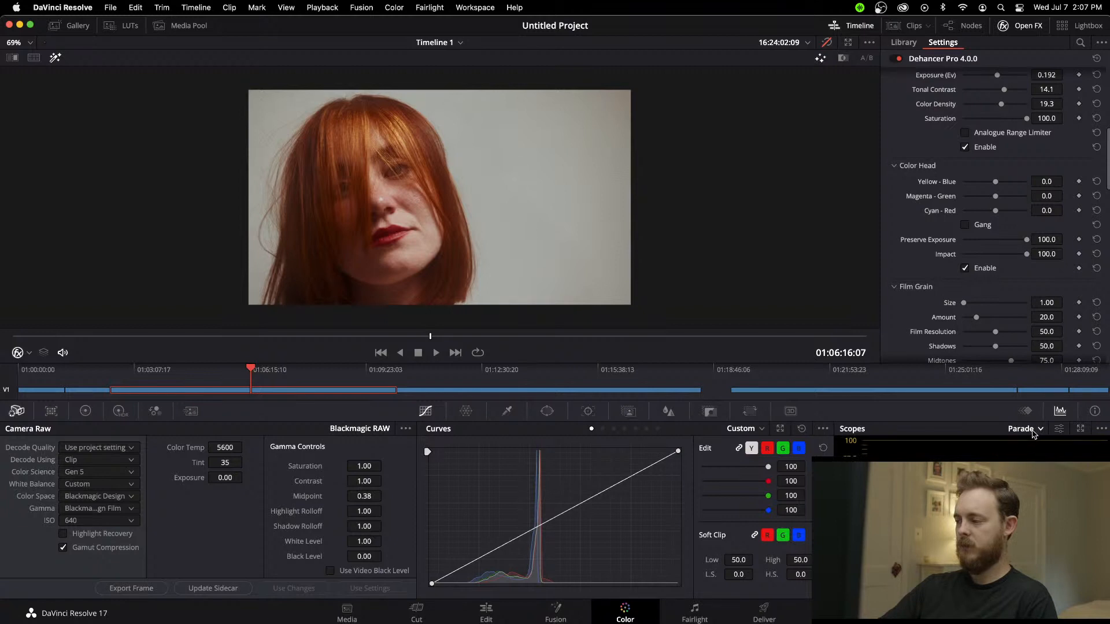
left_click(1033, 434)
left_click(1043, 457)
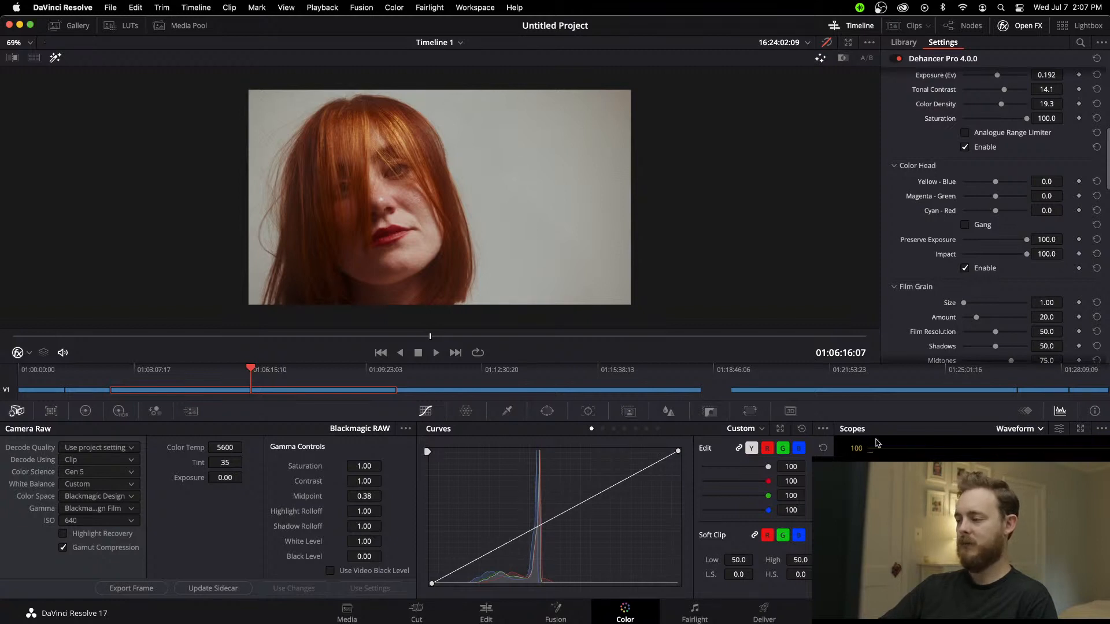
Step: Compare the portrait with the Dehancer effect switched off and on, leaving the effect on
scroll(491, 262, "up", 3)
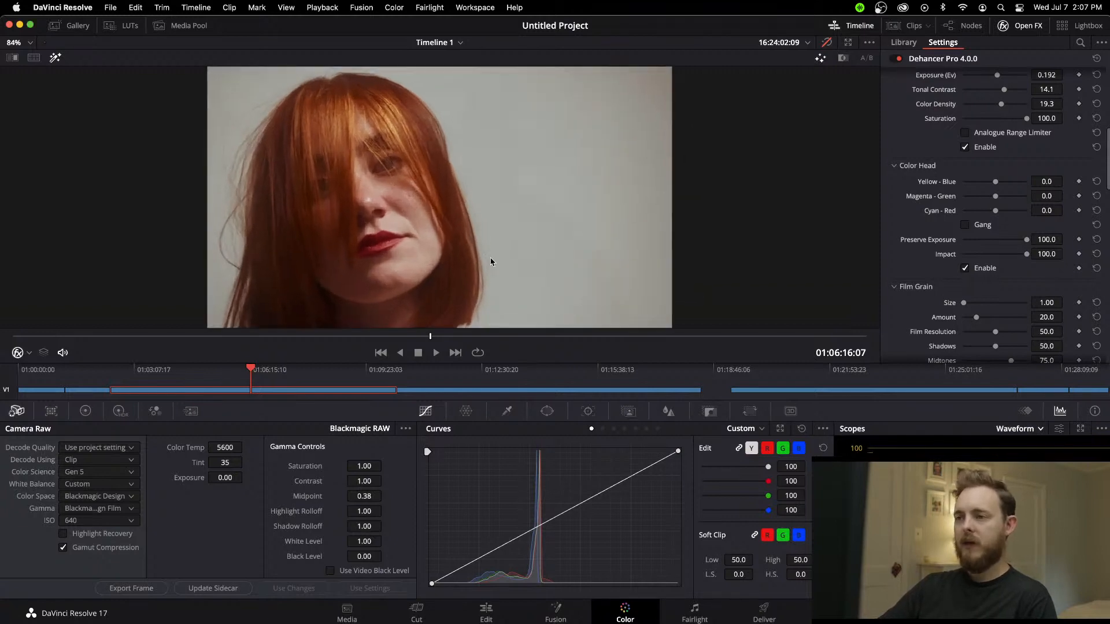
scroll(977, 264, "down", 1)
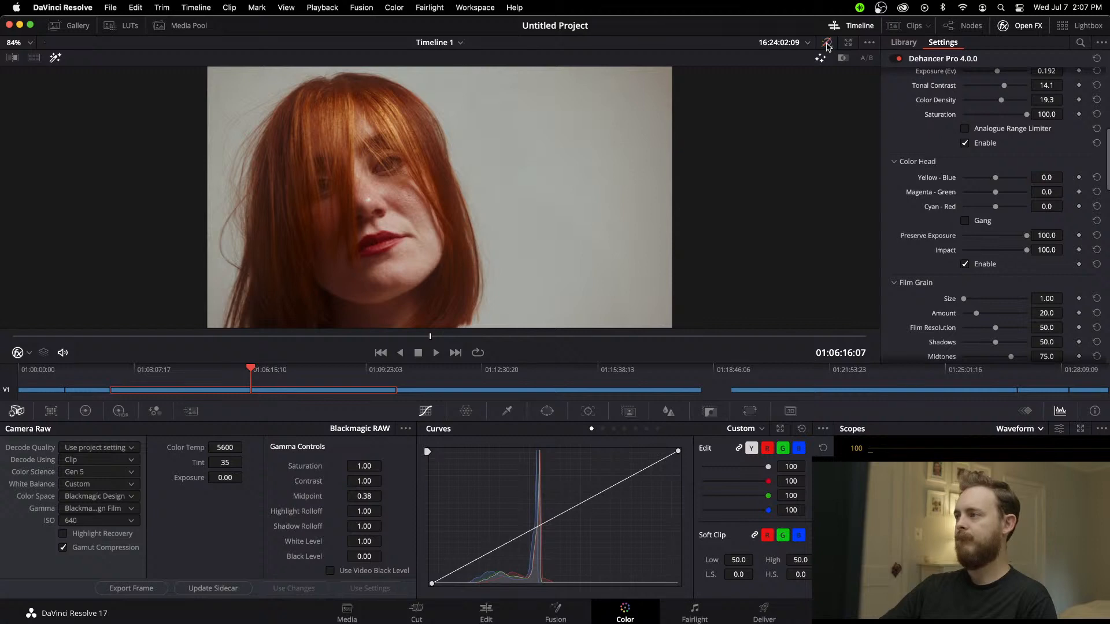
left_click(899, 59)
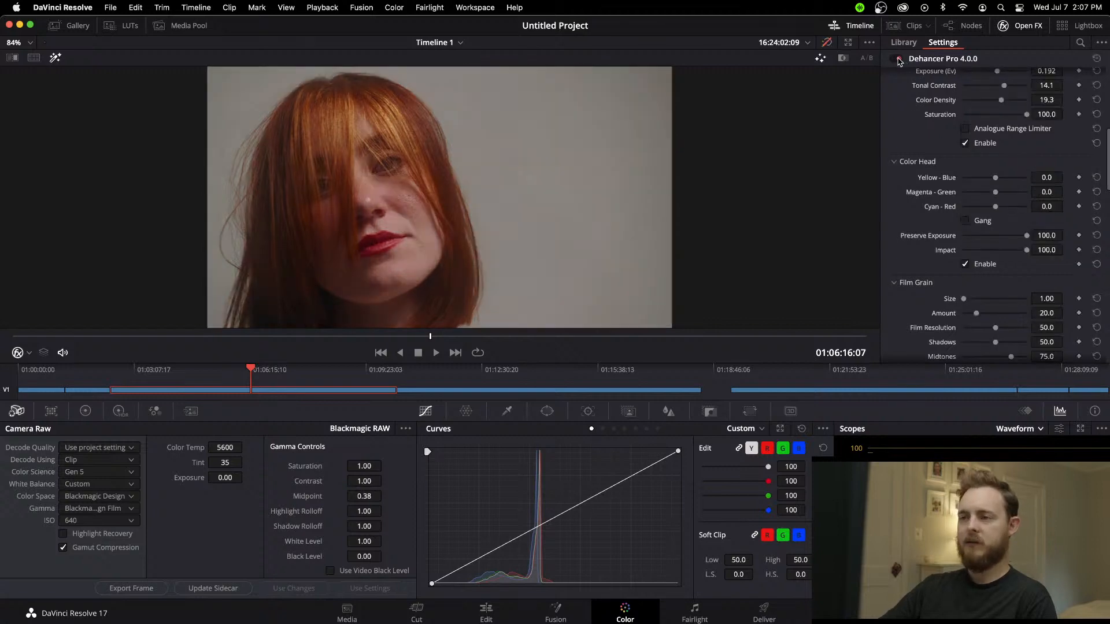
left_click(898, 58)
left_click(898, 59)
left_click(898, 59)
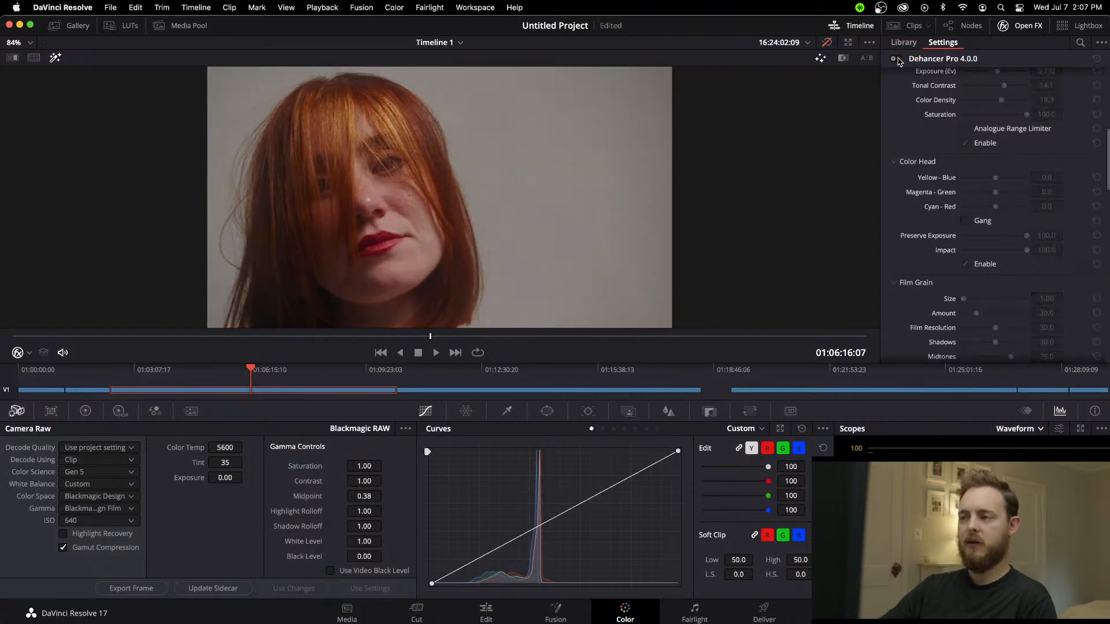
left_click(898, 59)
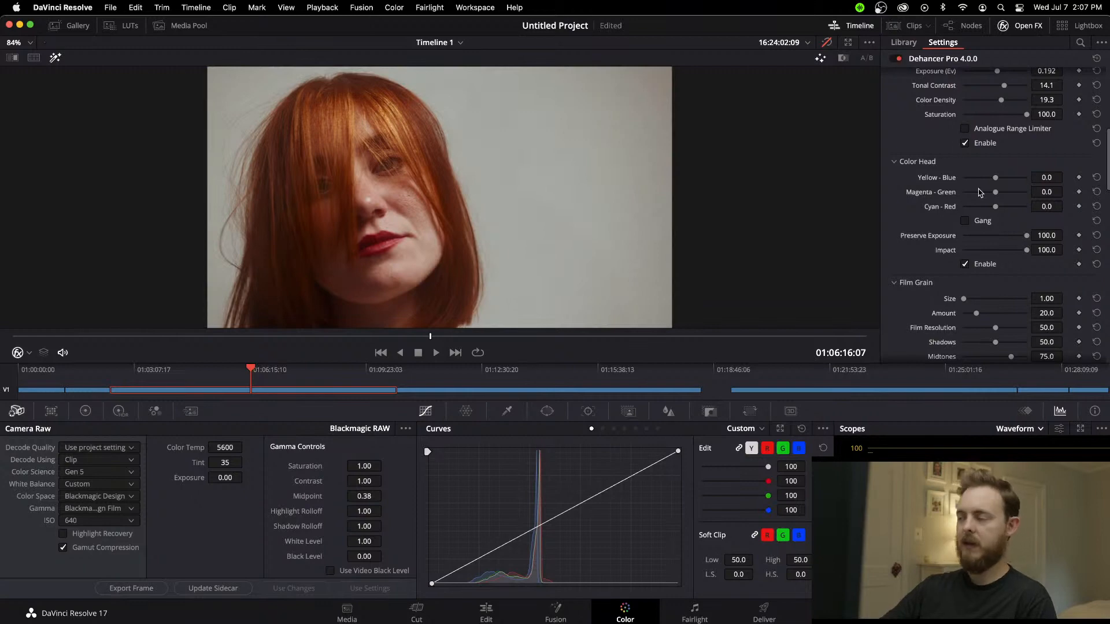
Step: Set Dehancer's Film Grain amount to about 21.1, film resolution to 32.1 and shadows to 39.5
scroll(980, 192, "down", 5)
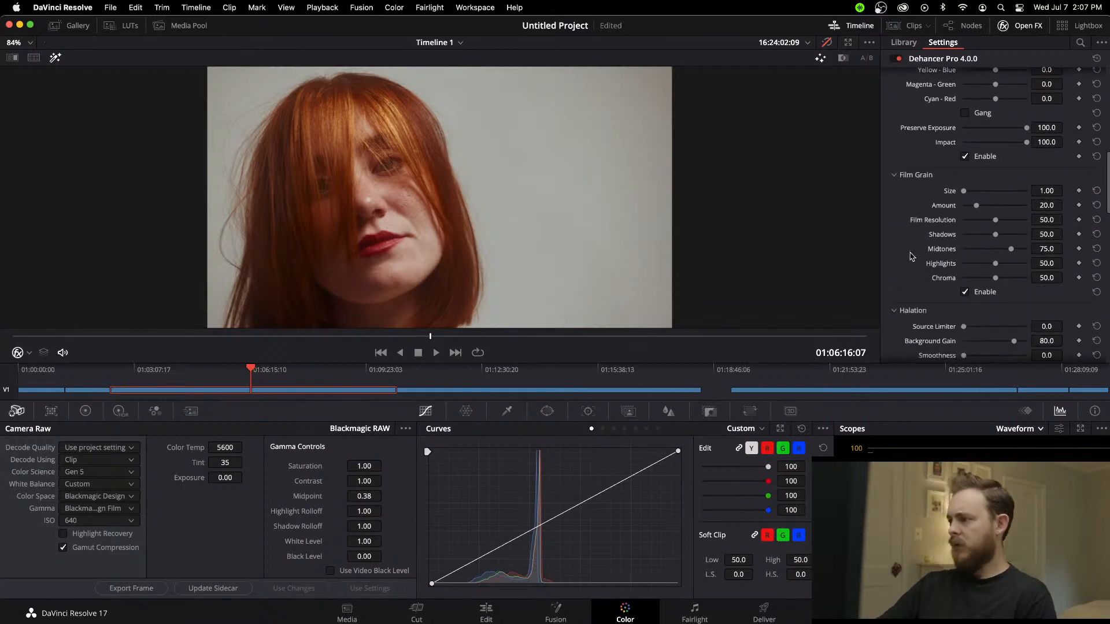
mouse_move(995, 220)
left_mouse_down()
mouse_move(982, 219)
mouse_move(988, 234)
left_mouse_up()
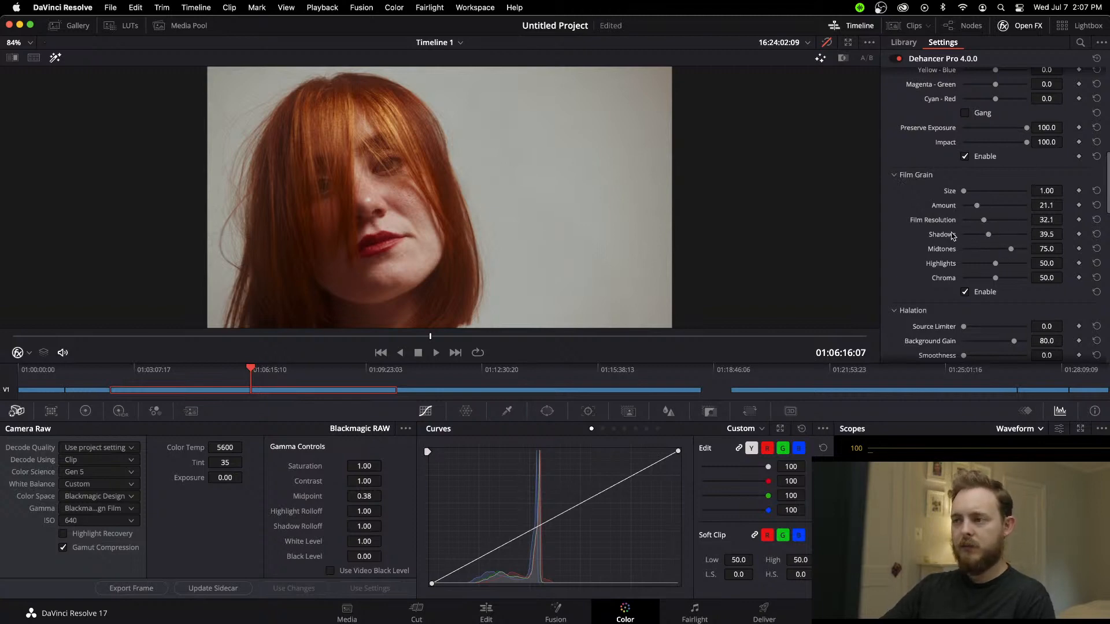
Step: Enable Dehancer's Bloom and set its diffusion to about 82.6 and amplify to 78.0
scroll(953, 236, "down", 10)
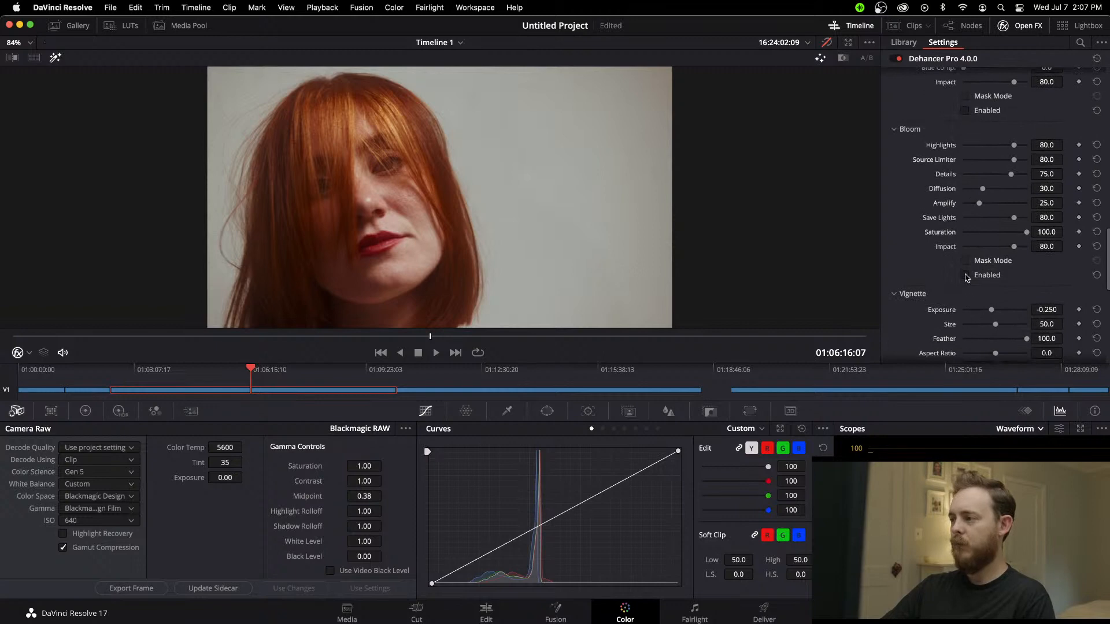
left_click(965, 276)
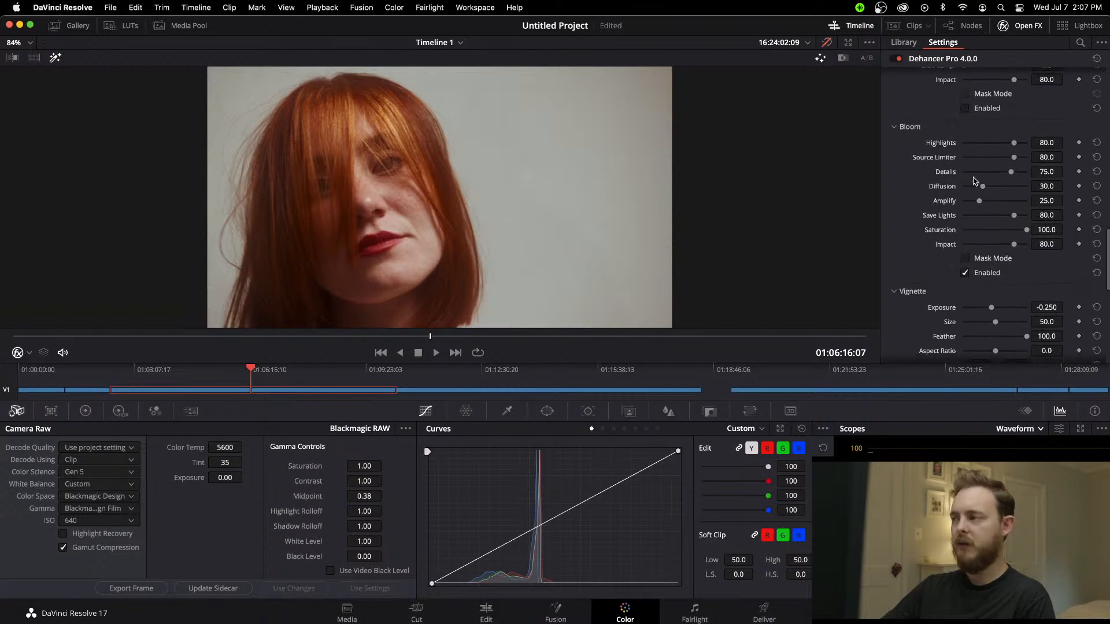
left_click_drag(979, 201, 1013, 202)
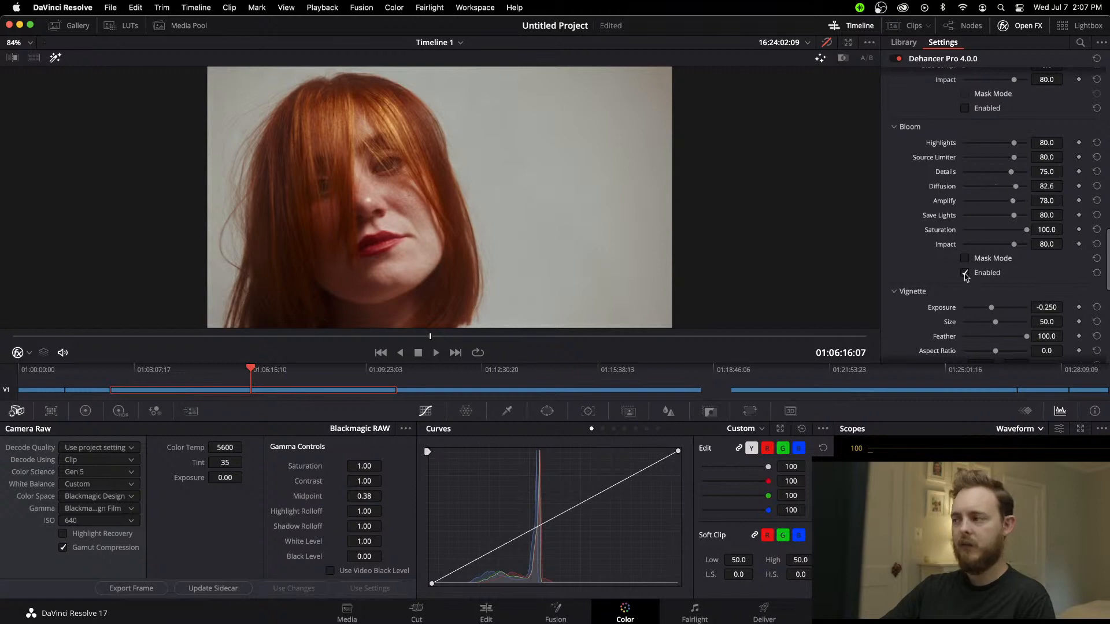
Step: Compare the portrait's facial detail with Bloom disabled and enabled, leaving Bloom enabled
left_click(964, 272)
left_click(965, 273)
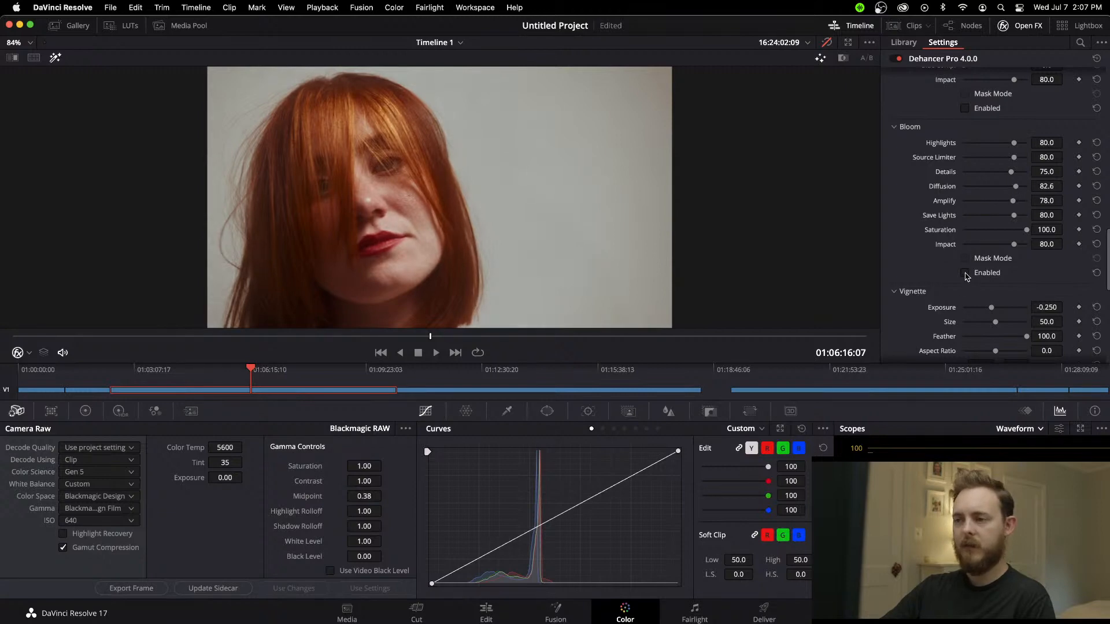
scroll(397, 237, "up", 4)
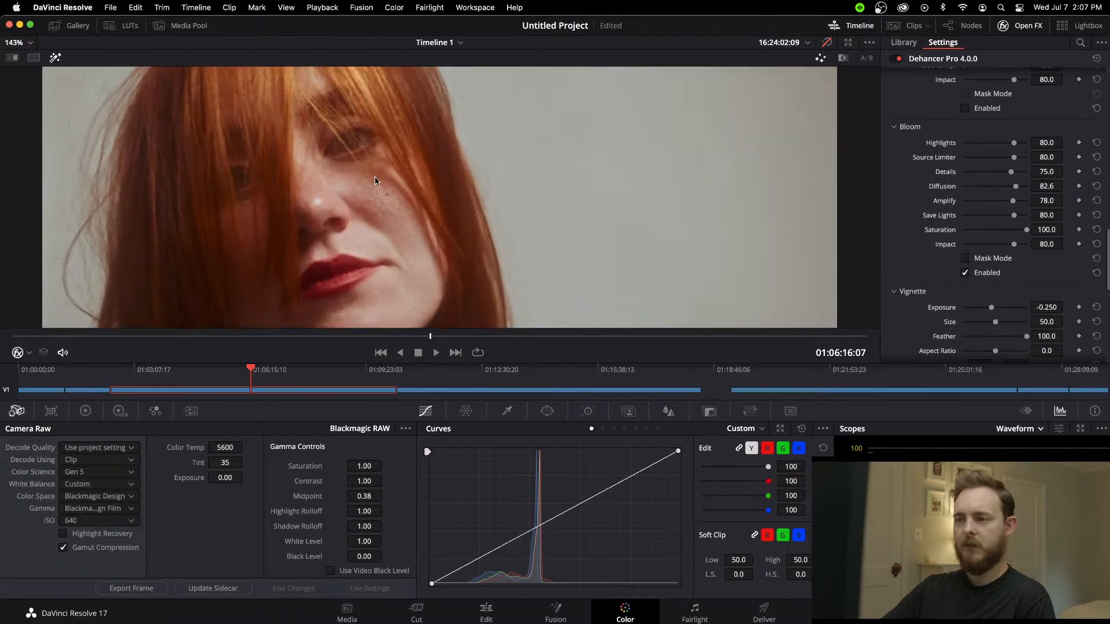
scroll(967, 273, "down", 1)
left_click(965, 272)
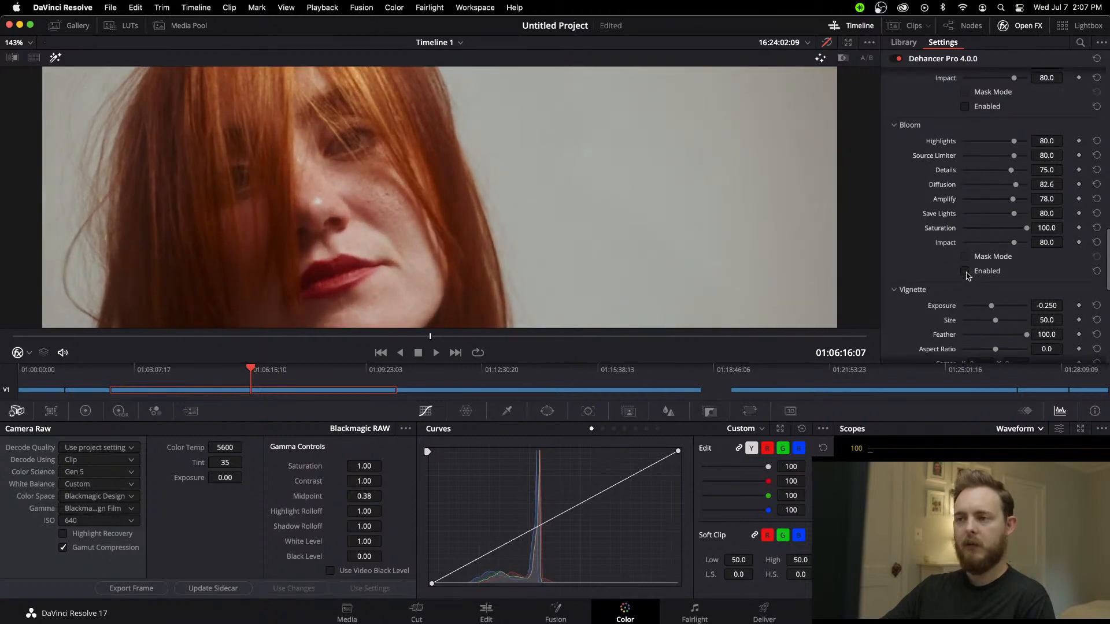
left_click(966, 273)
left_click(965, 272)
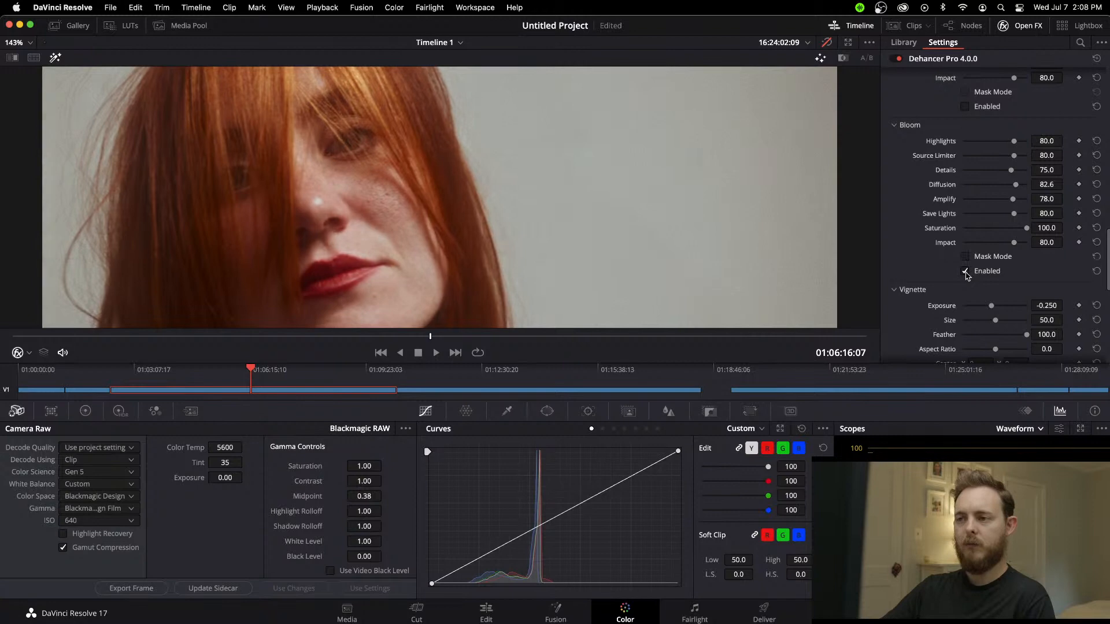
Step: Set Bloom's Save Lights to about 81.7 and its details to about 60.5, checking the effect against the image without Bloom
scroll(986, 241, "down", 1)
left_click_drag(1015, 215, 1006, 217)
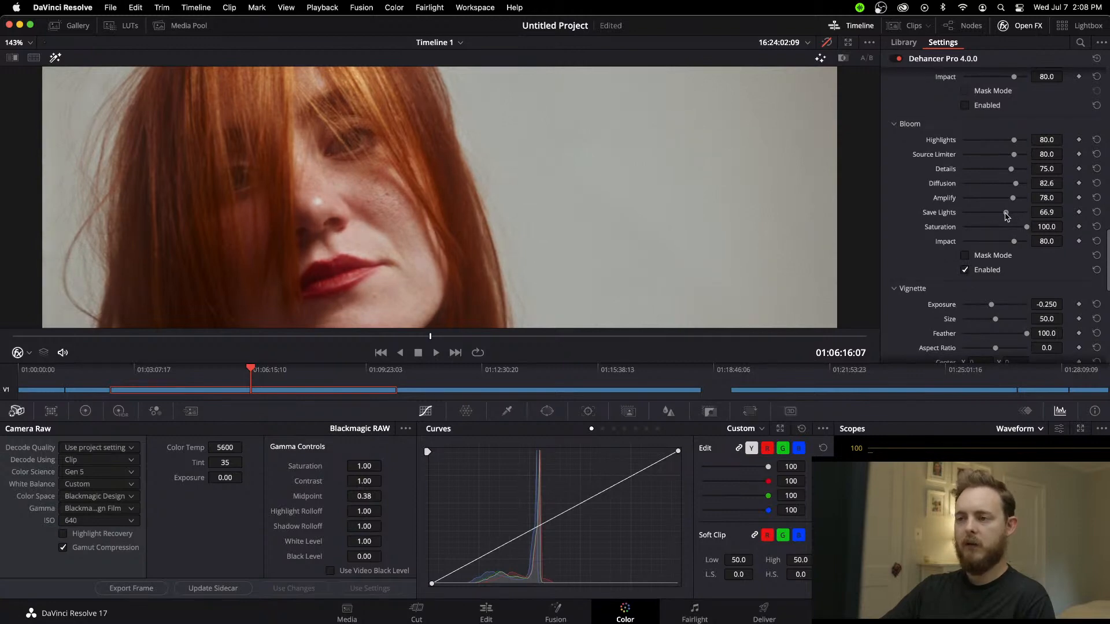
left_click(965, 271)
left_click(965, 271)
left_click_drag(1004, 213, 1014, 213)
scroll(1013, 199, "up", 1)
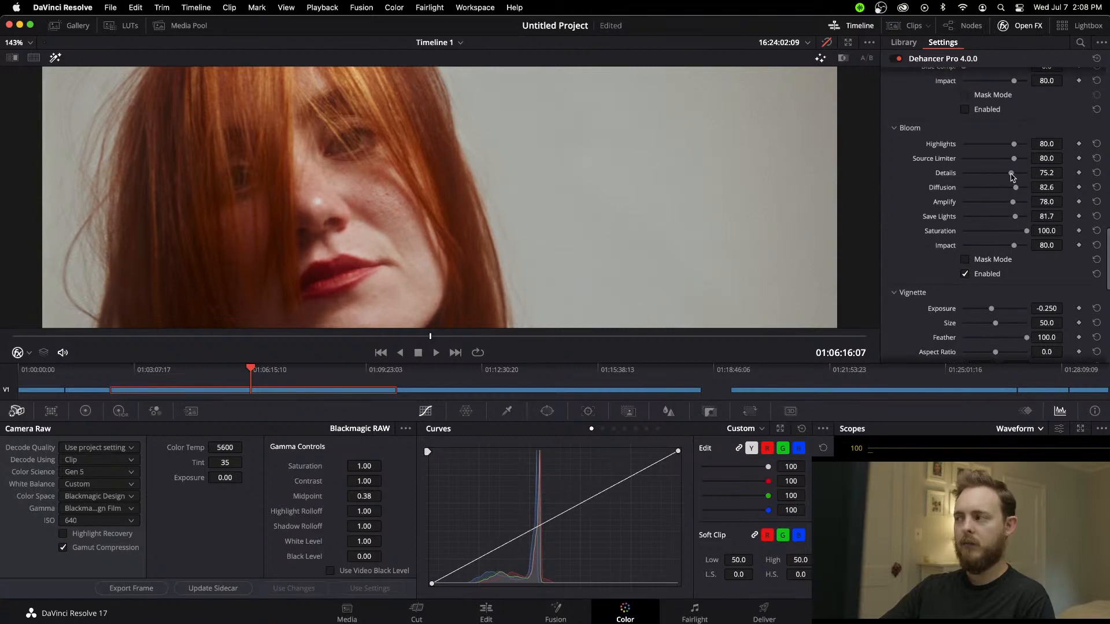
left_click_drag(1011, 174, 1002, 173)
scroll(718, 243, "down", 6)
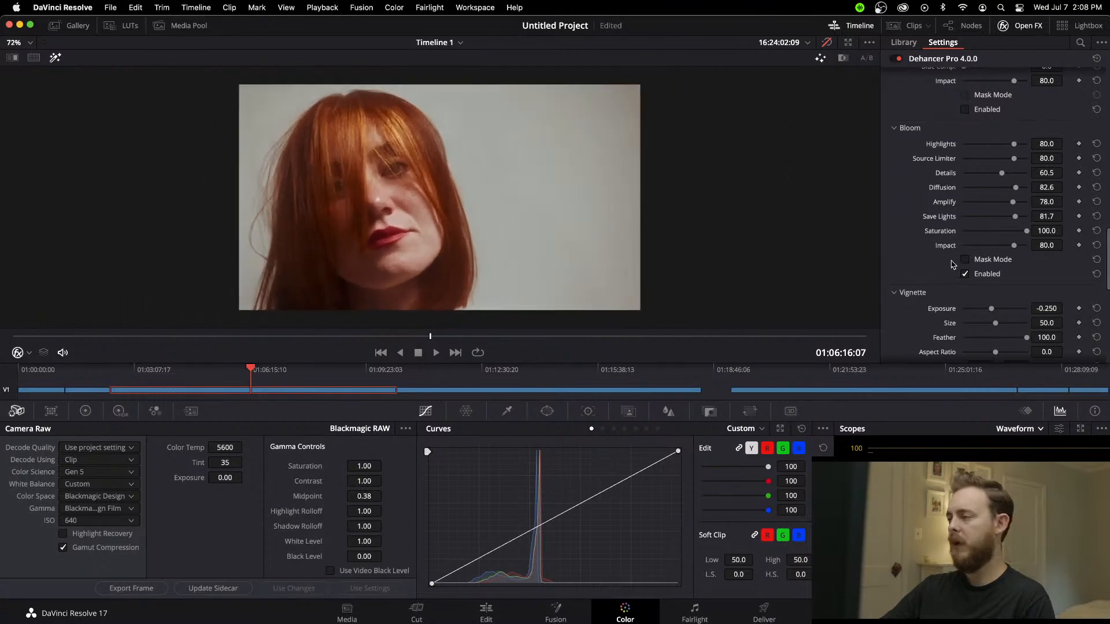
Step: Review the Vignette, Film Breath and Gate Weave settings, and check the whole frame with Dehancer bypassed and active
scroll(973, 278, "down", 8)
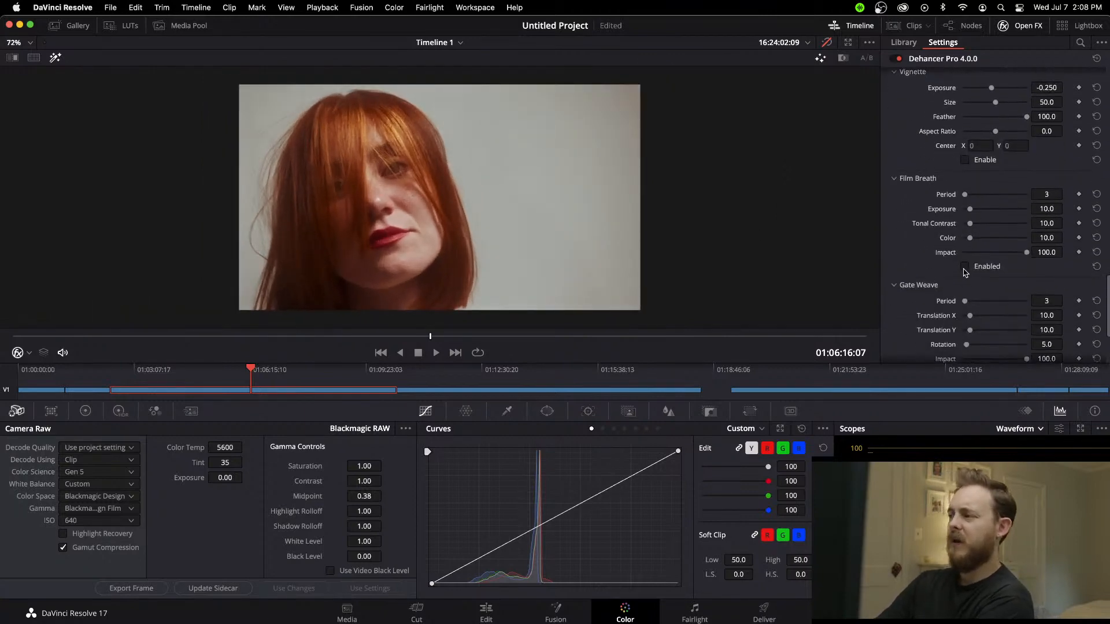
scroll(919, 263, "down", 2)
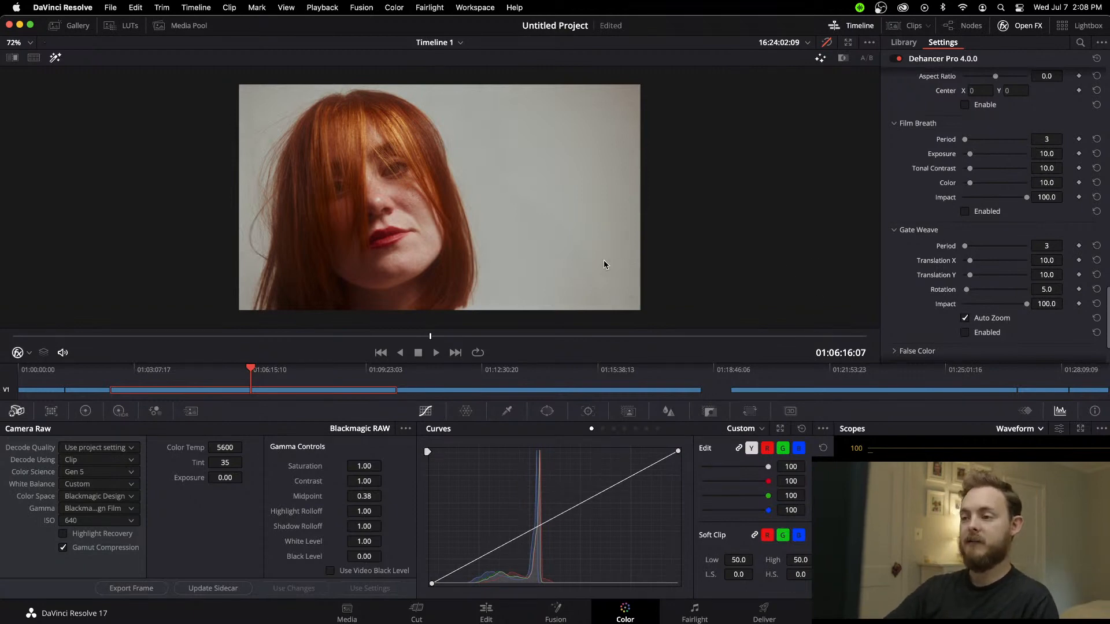
left_click(899, 59)
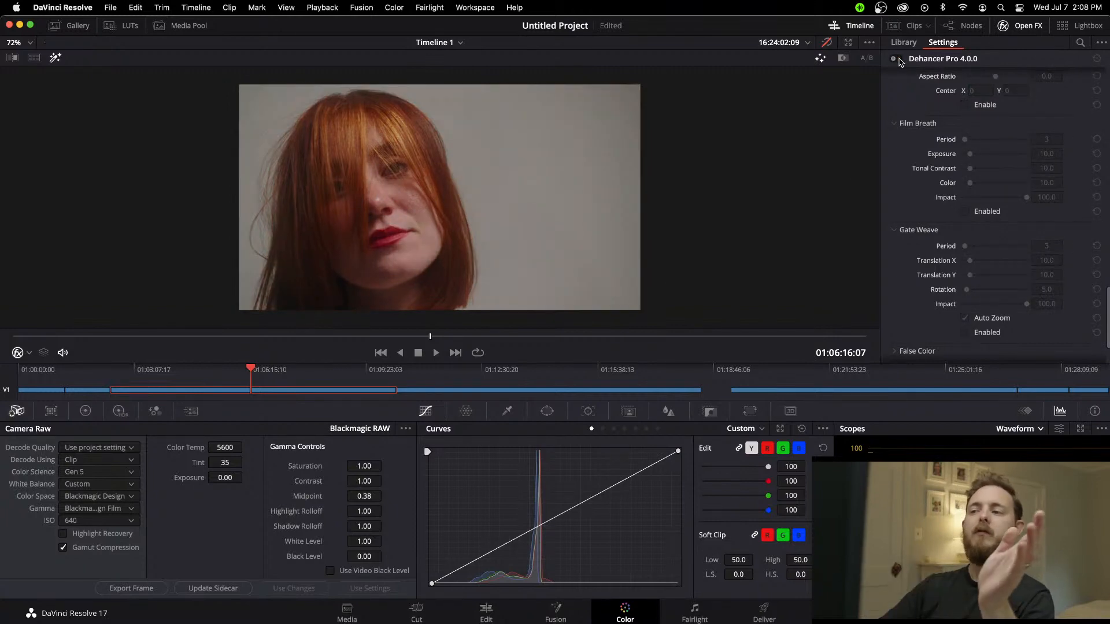
left_click(899, 59)
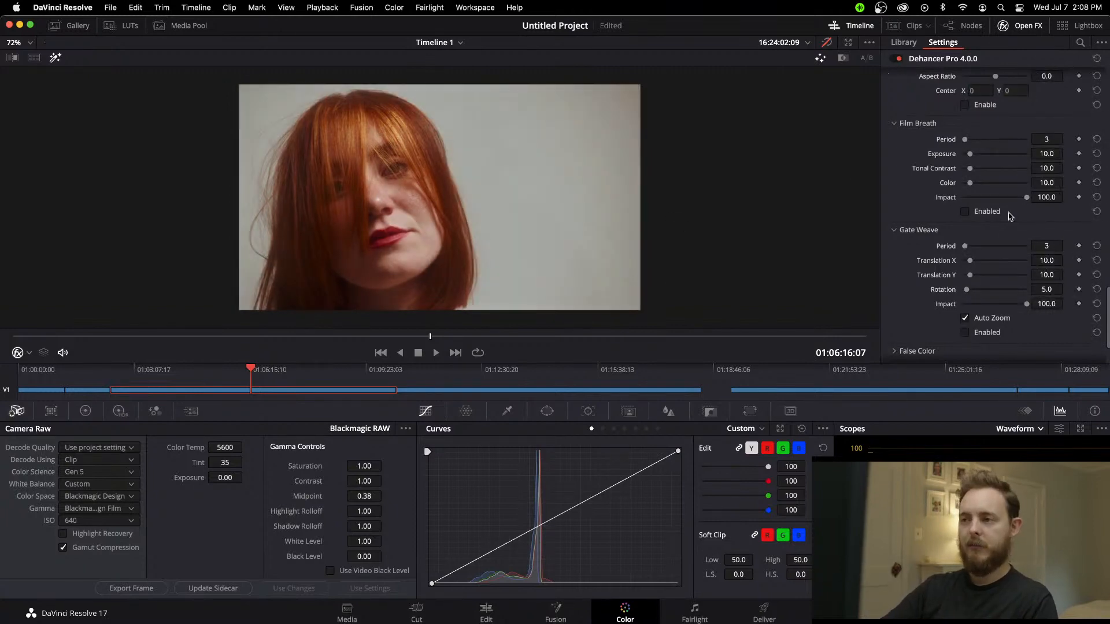
scroll(1012, 217, "up", 10)
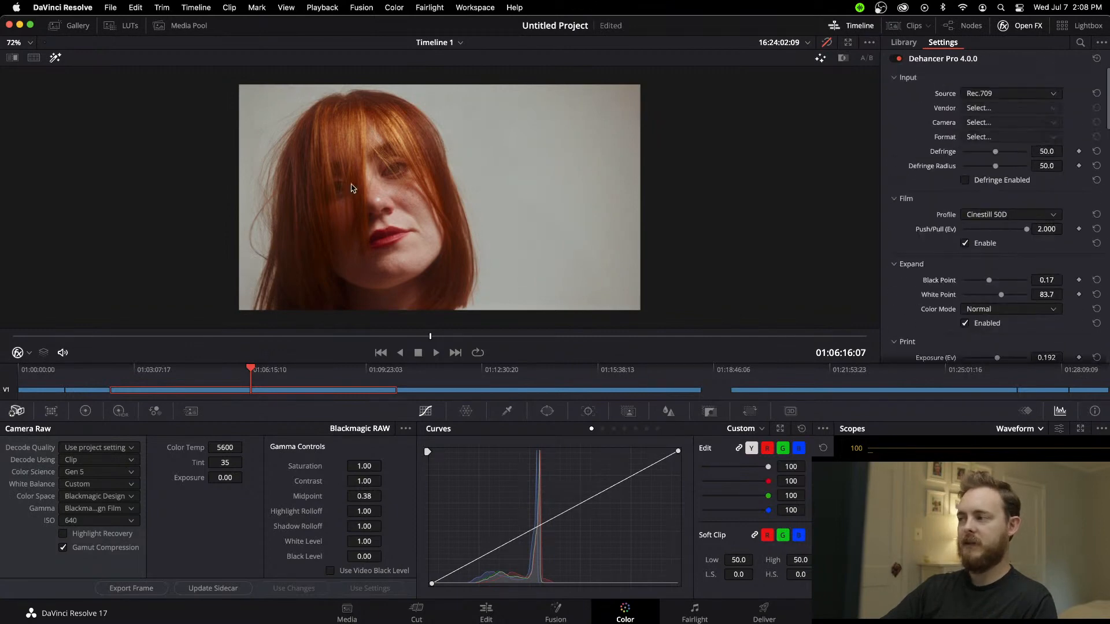
scroll(812, 267, "down", 1)
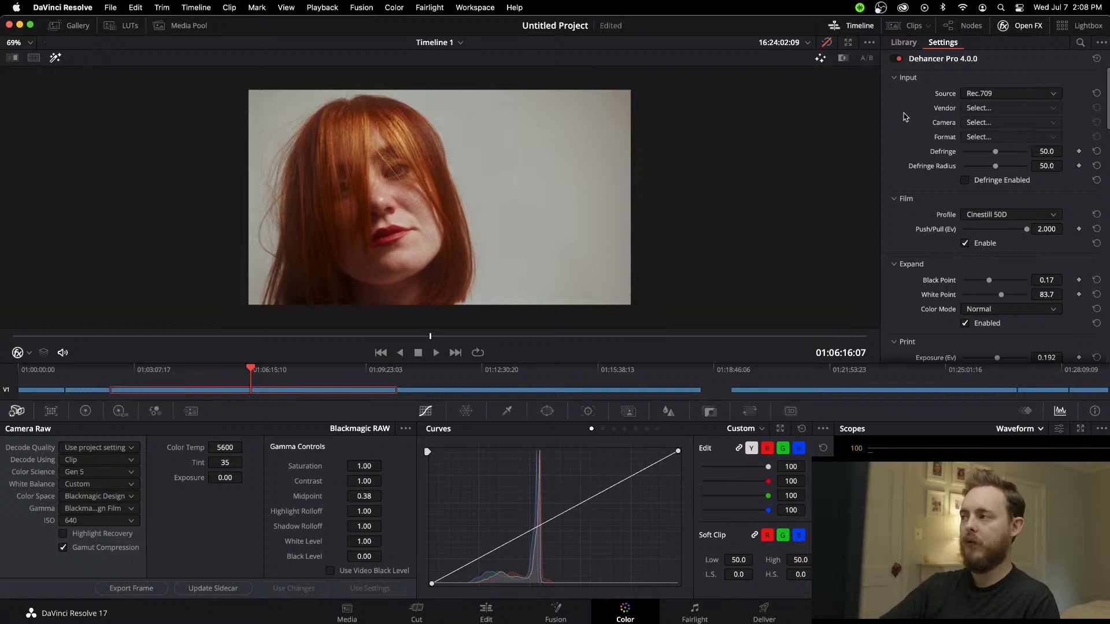
Step: Show the node graph without the effect settings, step through the BASE, LUT and DEHANCER nodes, and check the grade at about 01:07:13
left_click(966, 26)
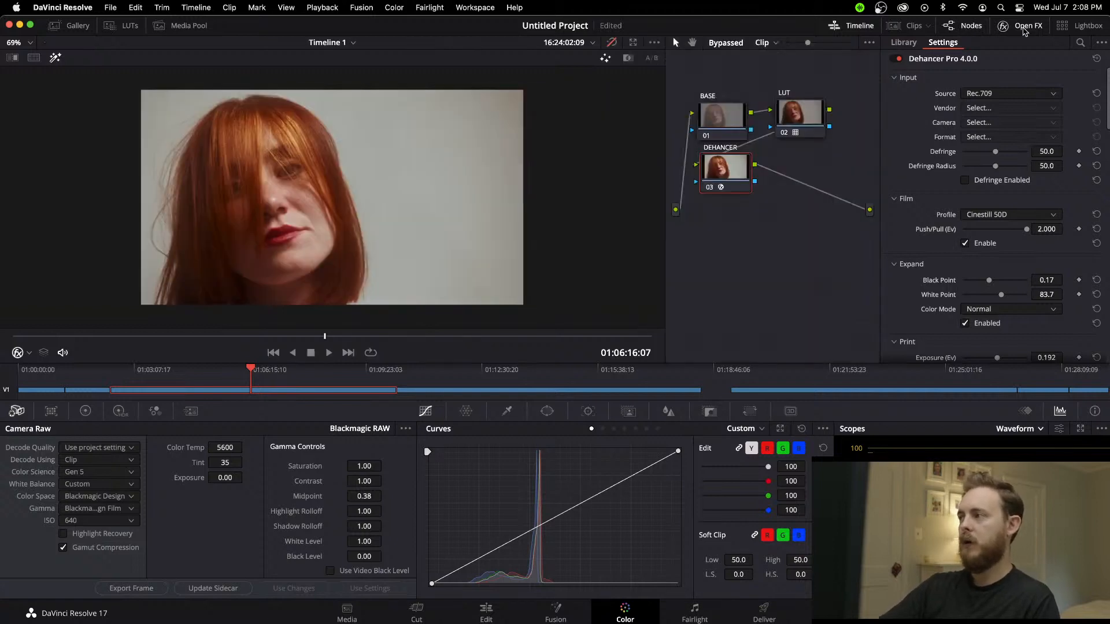
left_click(1024, 29)
left_click(809, 121)
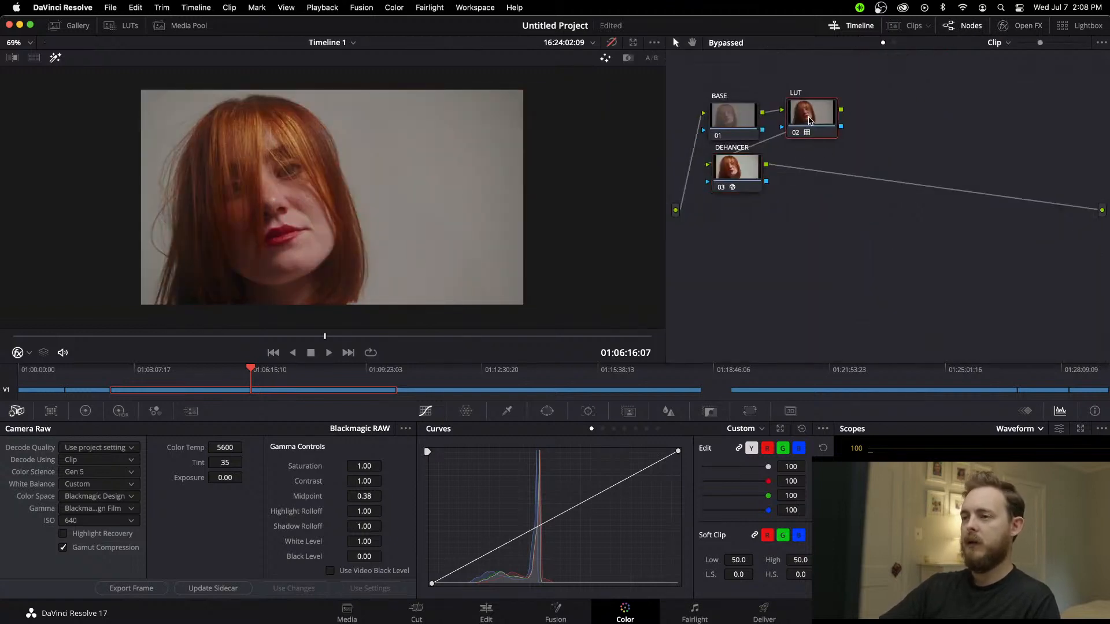
left_click(746, 171)
left_click(739, 115)
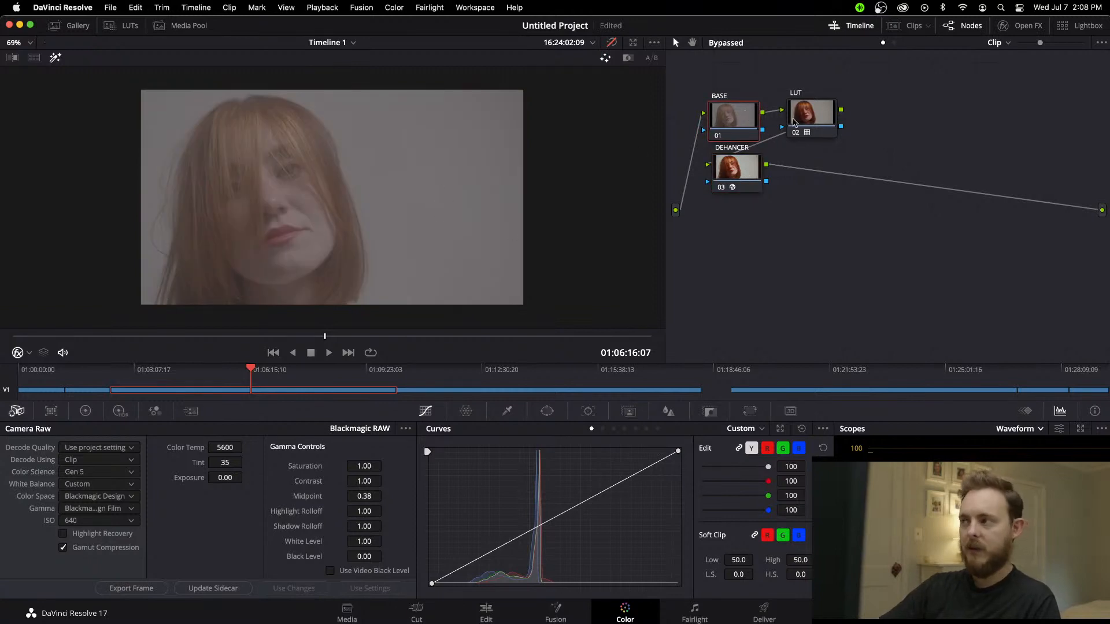
left_click(815, 119)
left_click(746, 167)
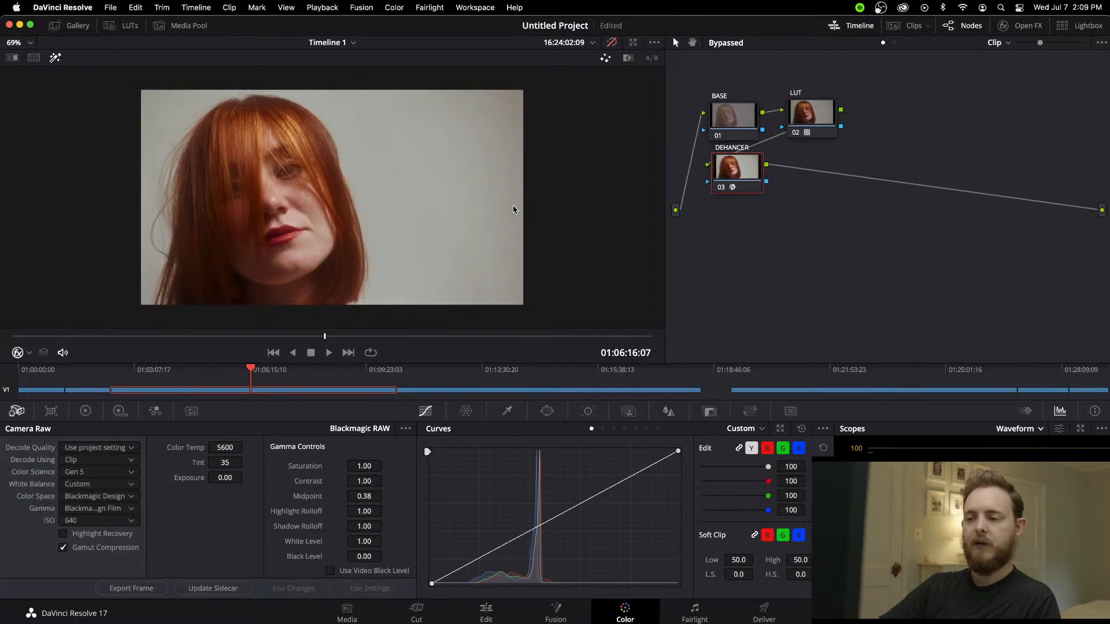
left_click_drag(251, 368, 287, 373)
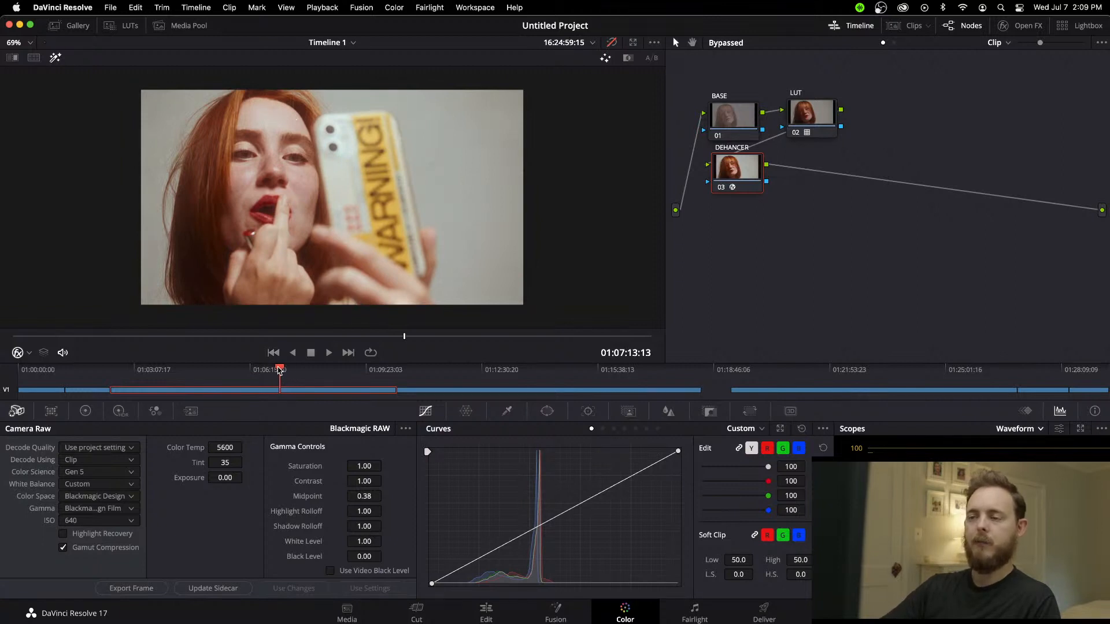
Step: On the smiling portrait frame at about 01:08:12, set Dehancer's Expand Black Point on the DEHANCER node to about 2.92
left_click(288, 371)
left_click_drag(288, 371, 323, 370)
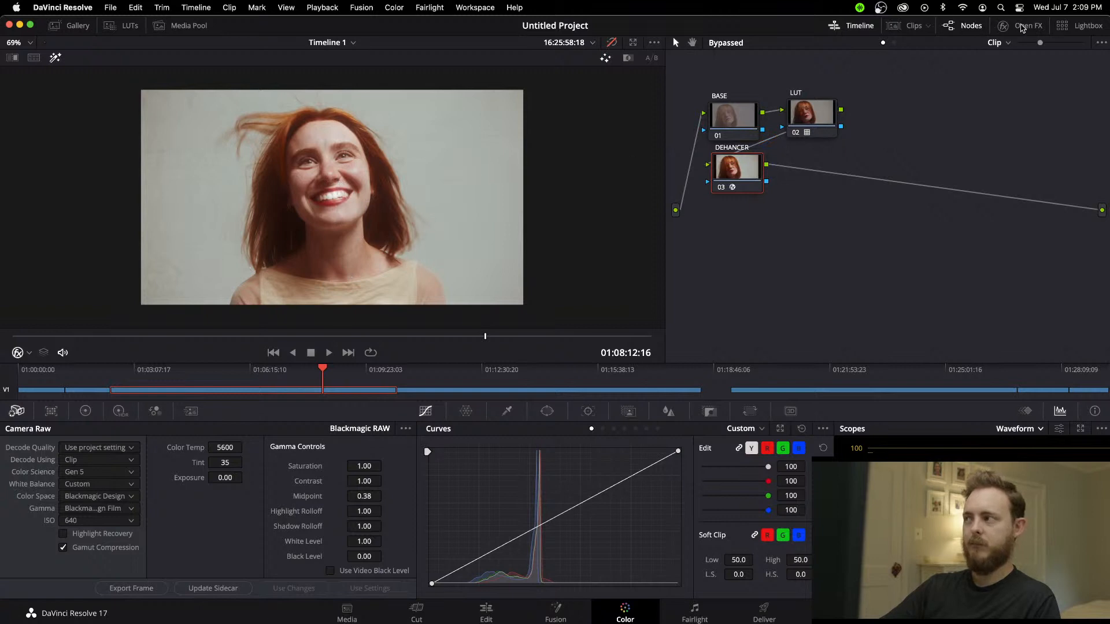
left_click(1023, 26)
scroll(1029, 224, "down", 3)
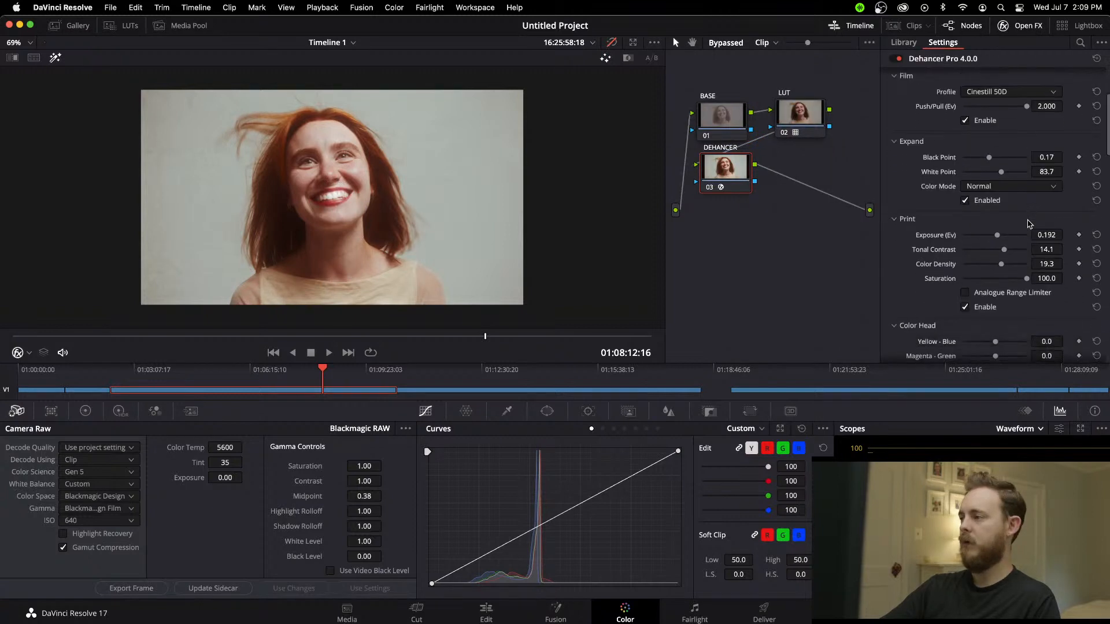
left_click_drag(990, 132, 993, 132)
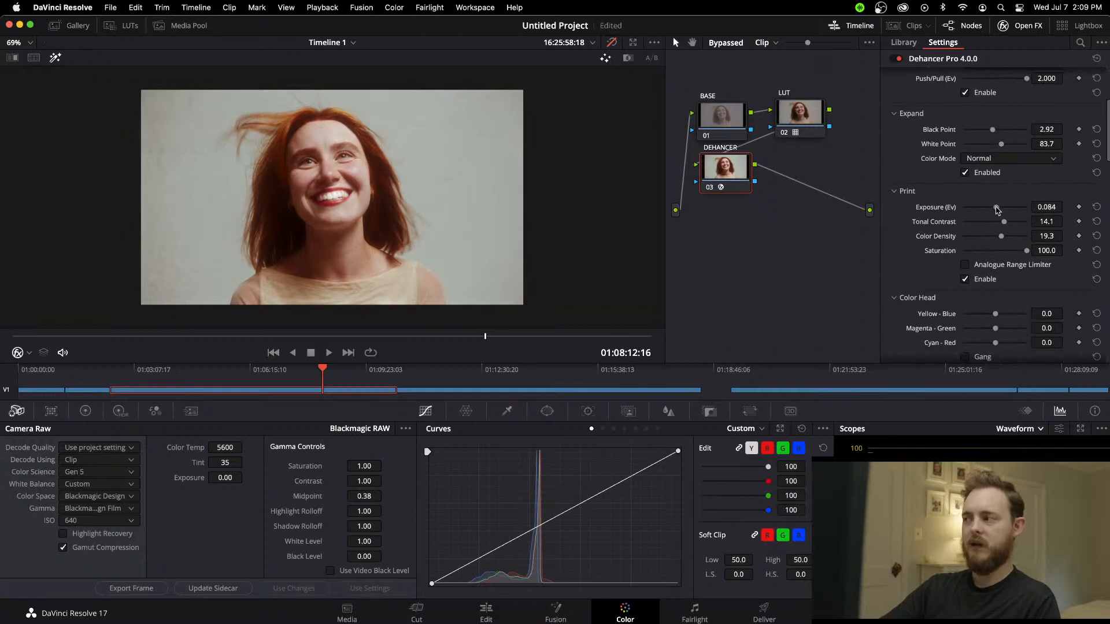
Step: Set Dehancer's Print Exposure to about 0.027 and Expand White Point to about 83.7, checking the portrait at a slightly enlarged size
left_click_drag(995, 208, 995, 208)
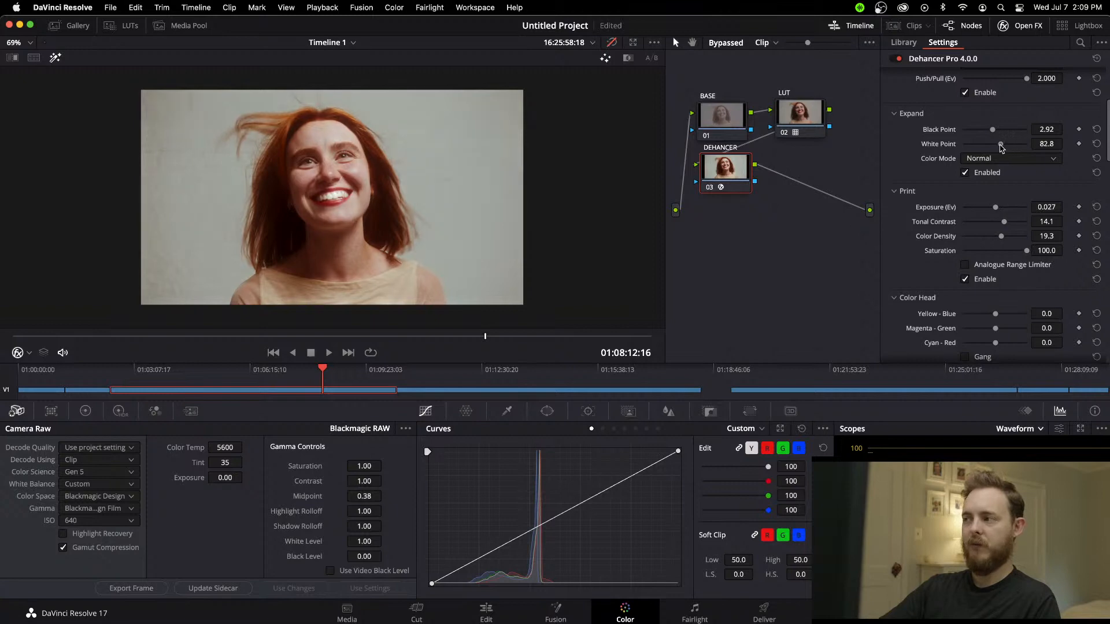
left_click_drag(1000, 145, 1003, 144)
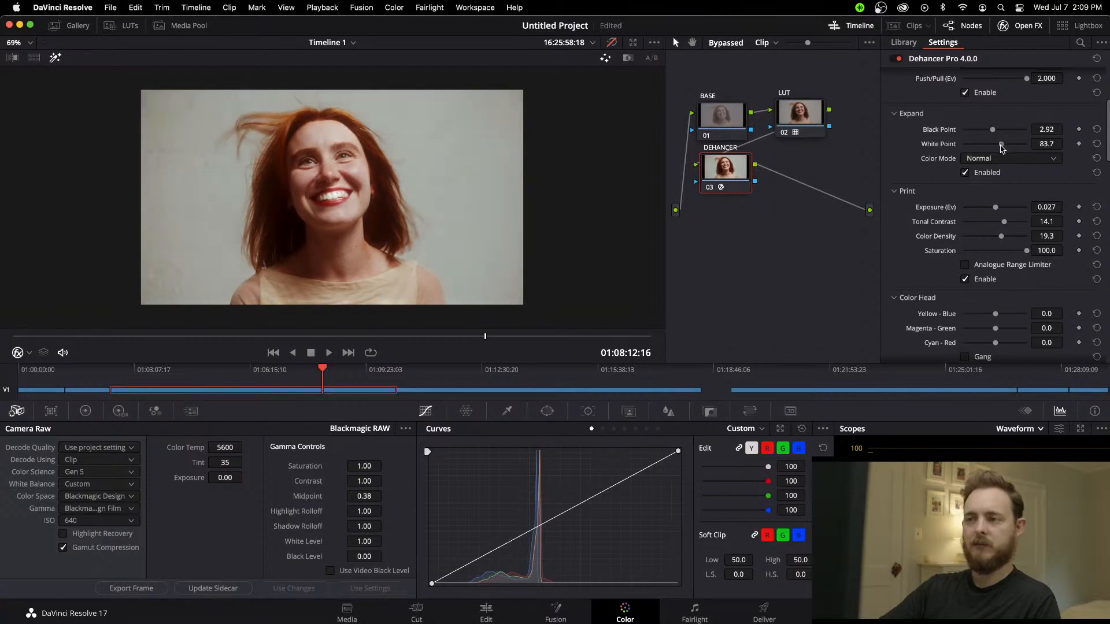
scroll(420, 225, "up", 4)
scroll(421, 227, "down", 3)
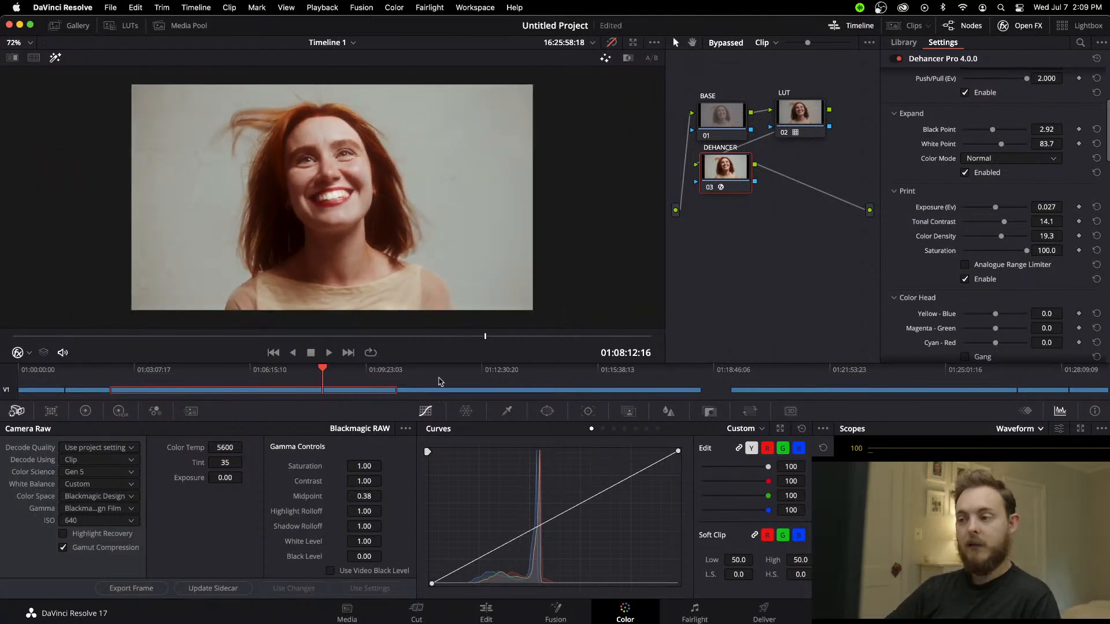
Step: Look through the clips around the playhead in the Edit page timeline, and return to the Color page
left_click(487, 612)
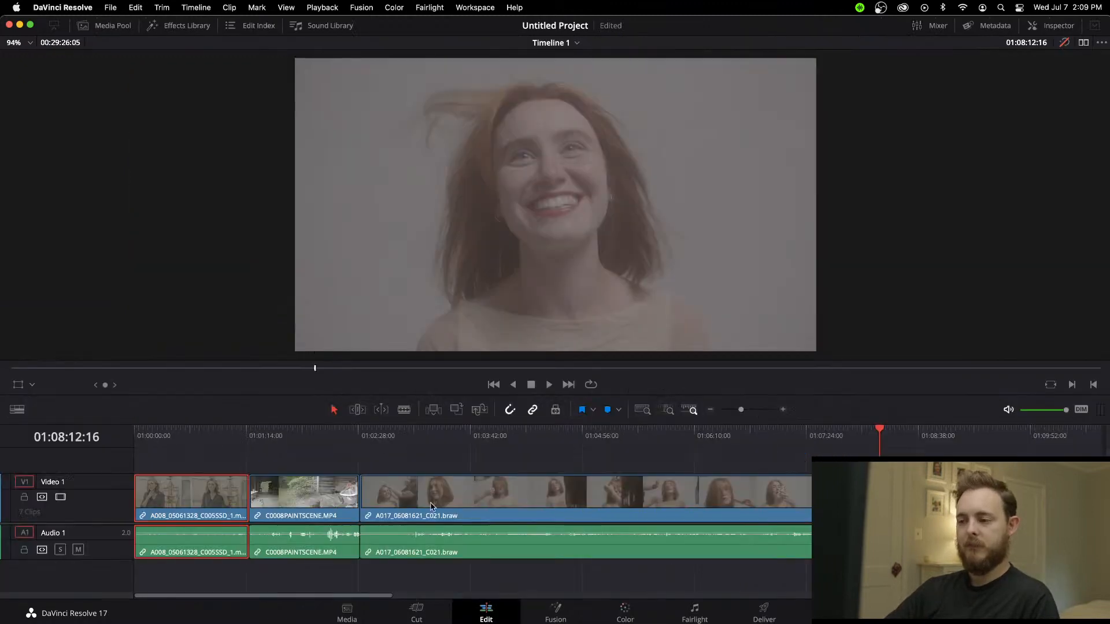
scroll(364, 460, "right", 10)
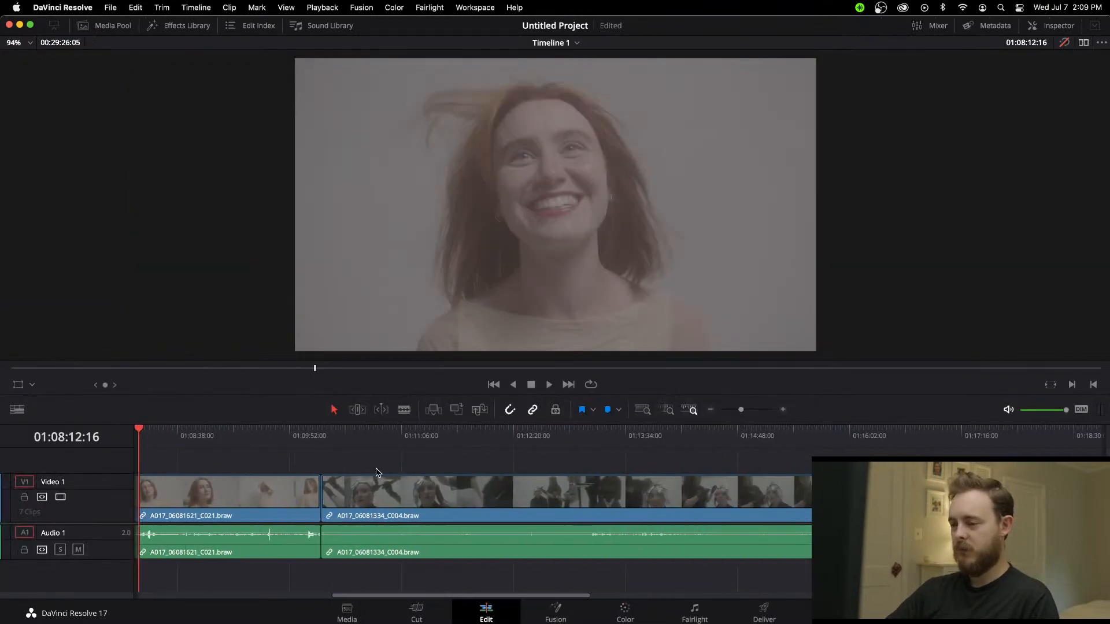
scroll(373, 466, "left", 6)
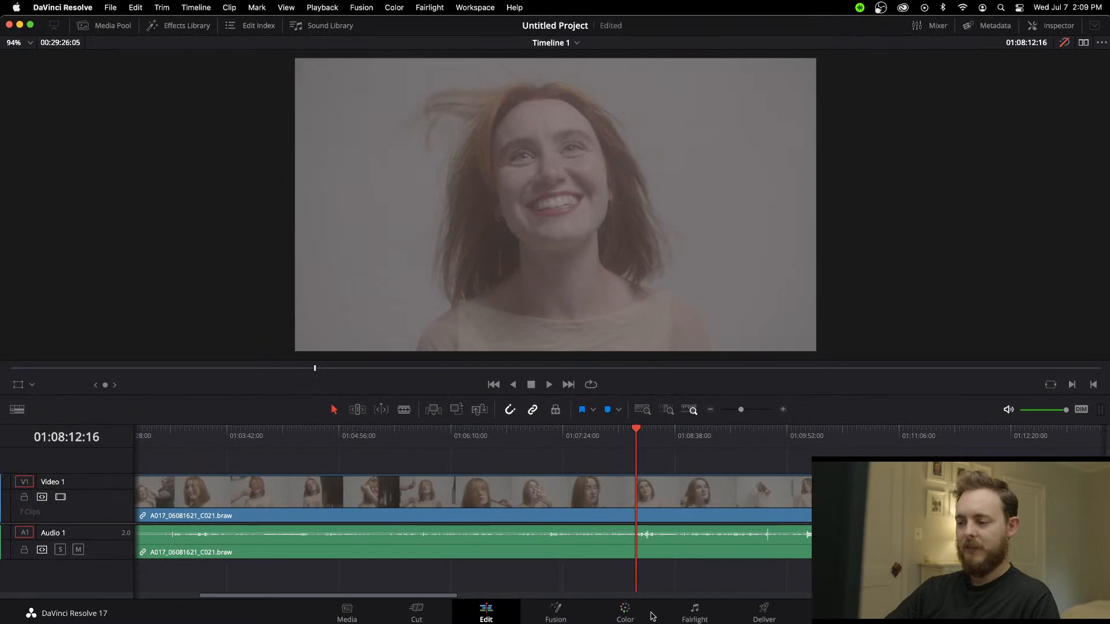
left_click(625, 613)
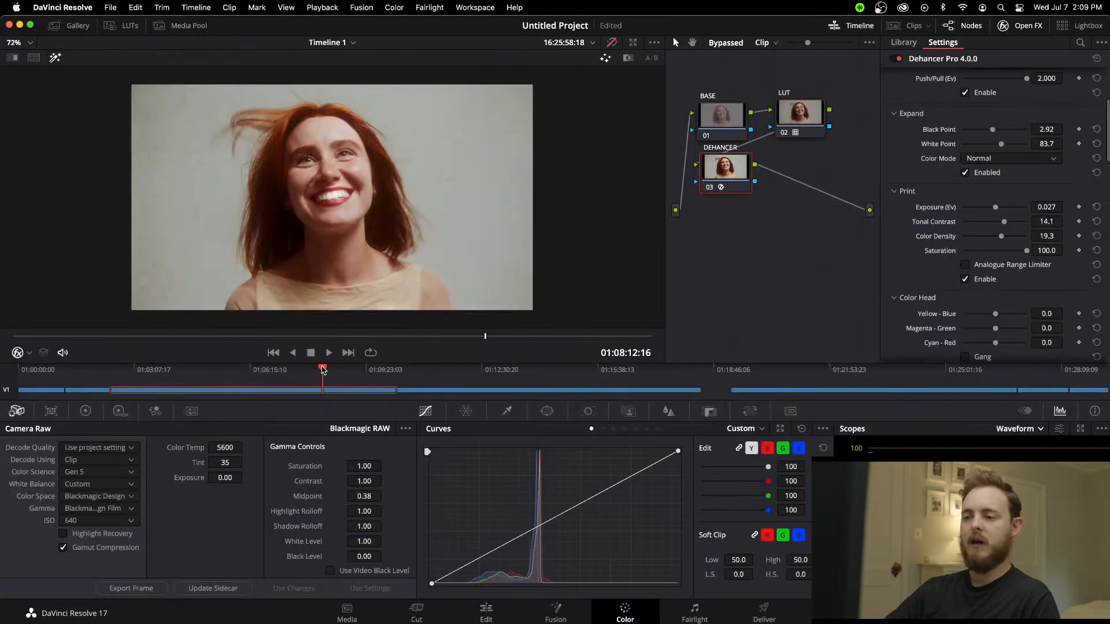
Step: Switch to OBS and bring up its main window
mouse_move(486, 611)
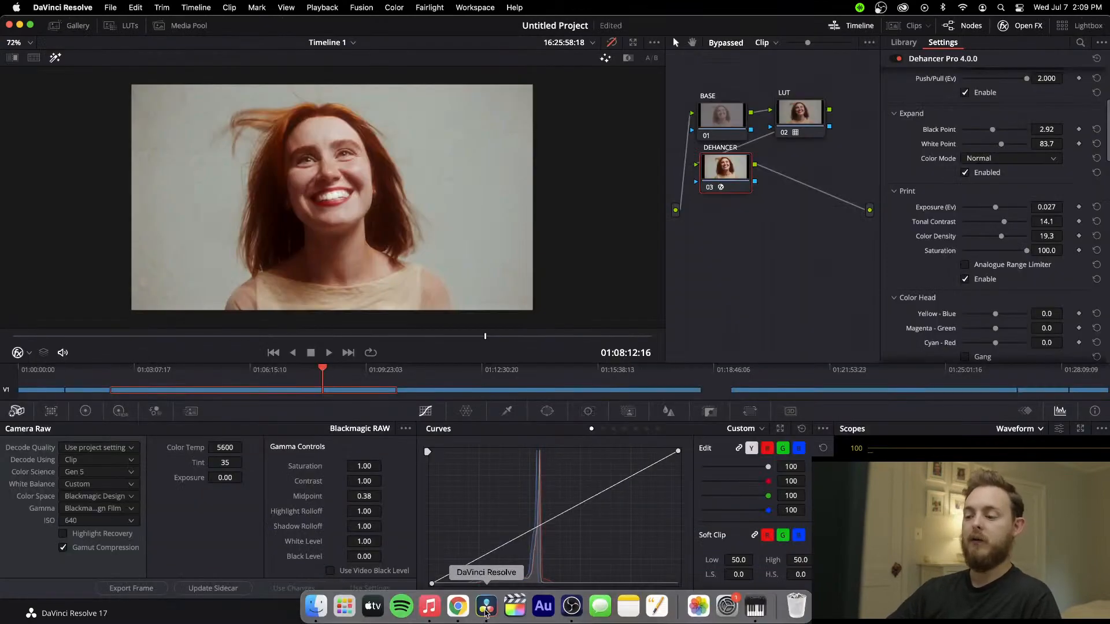
left_click(571, 607)
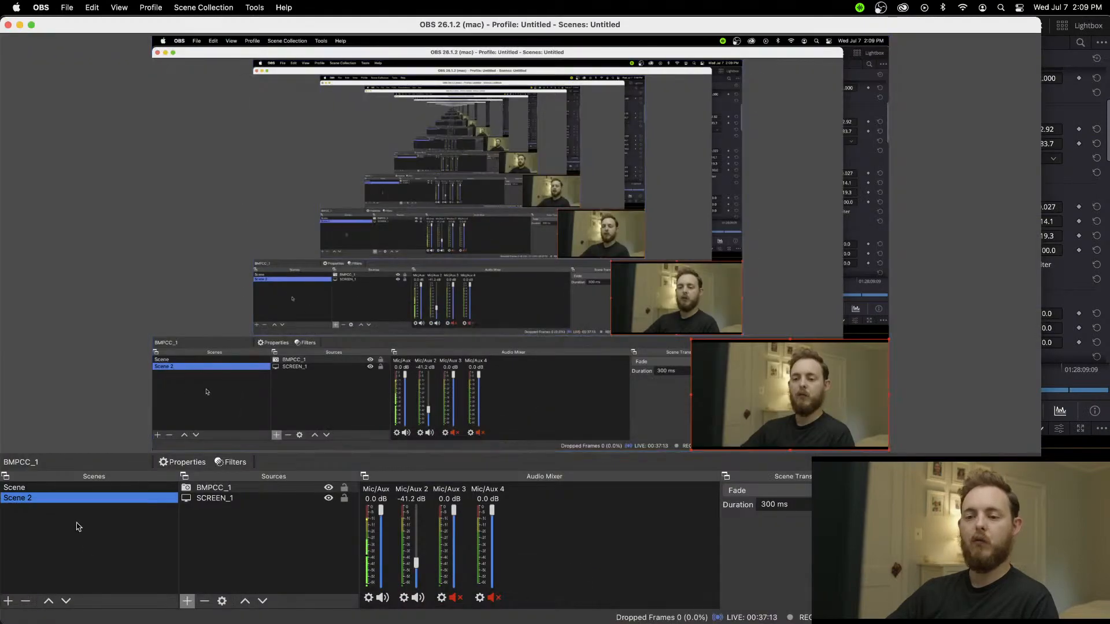